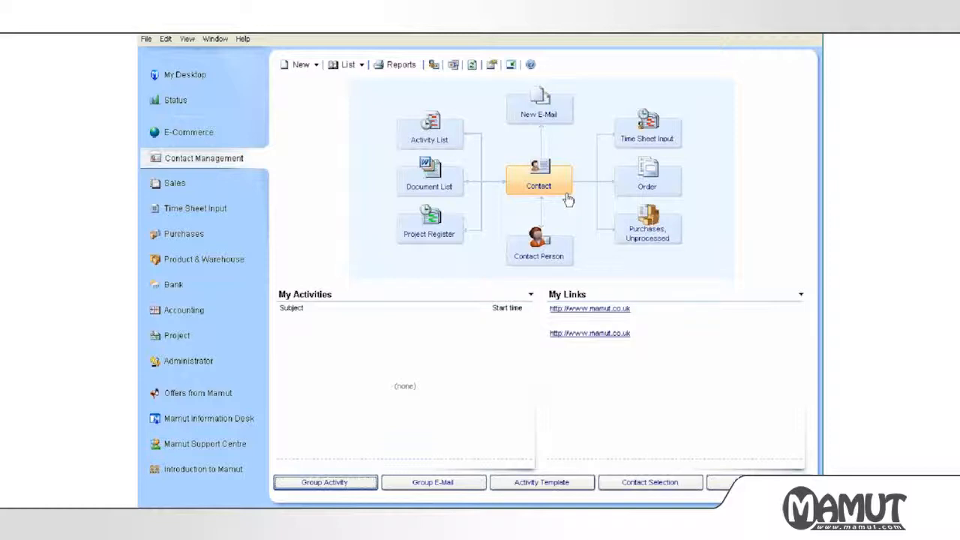
# Open a blank new contact form and move its window higher on screen.
pyautogui.click(568, 199)
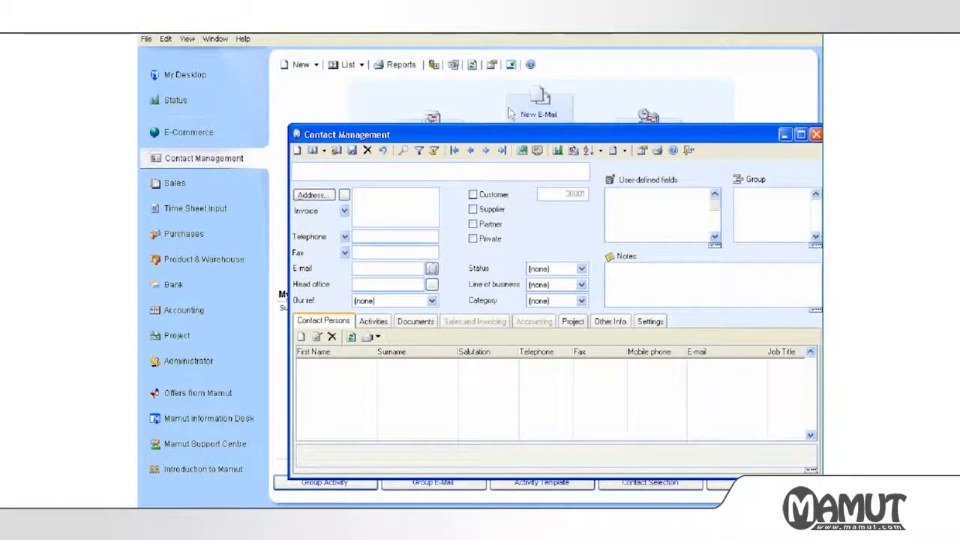
pyautogui.moveTo(551, 136); pyautogui.dragTo(509, 109)
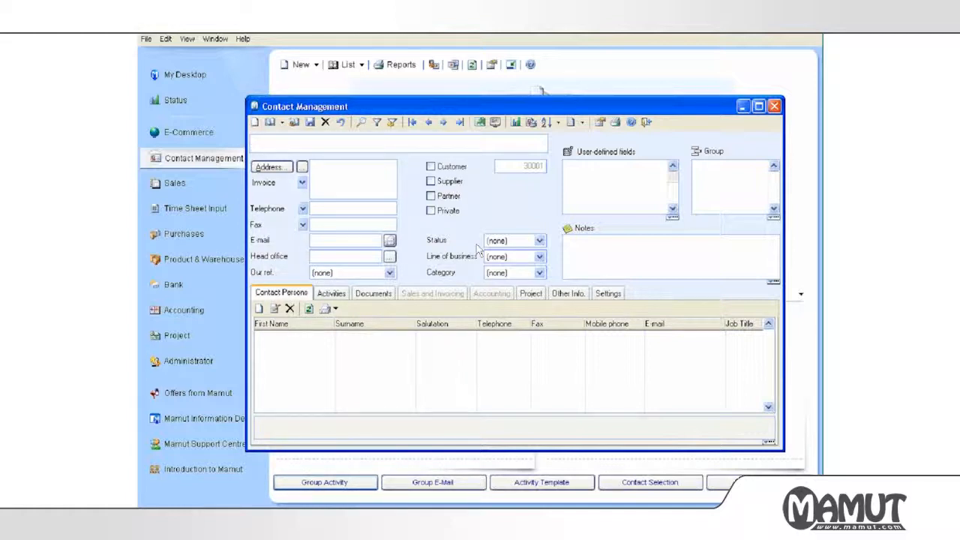
pyautogui.write('Mars Lt')
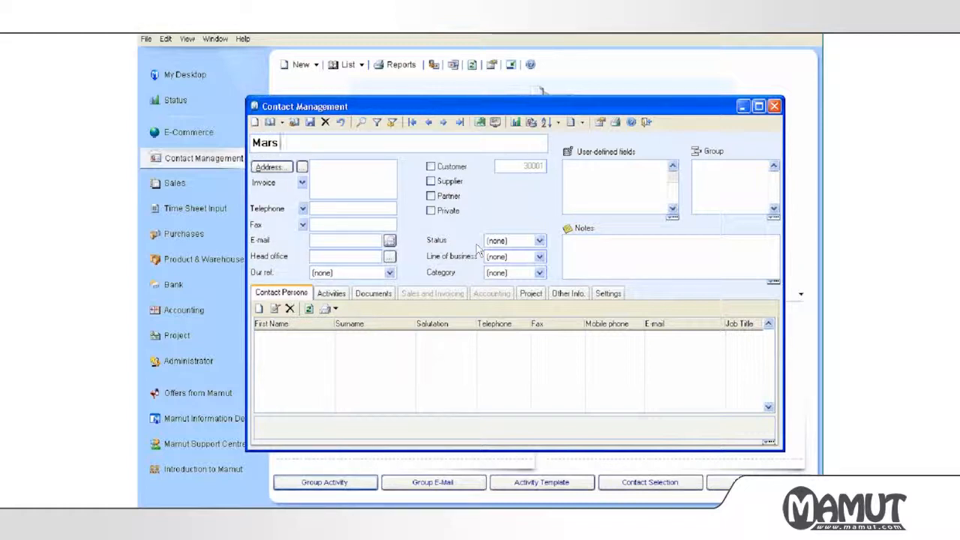
pyautogui.write('d')
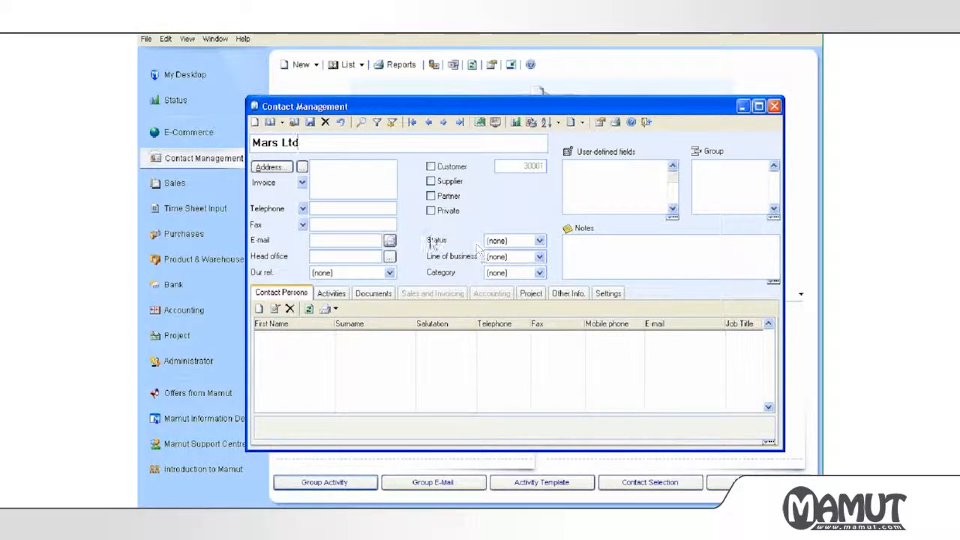
pyautogui.click(356, 179)
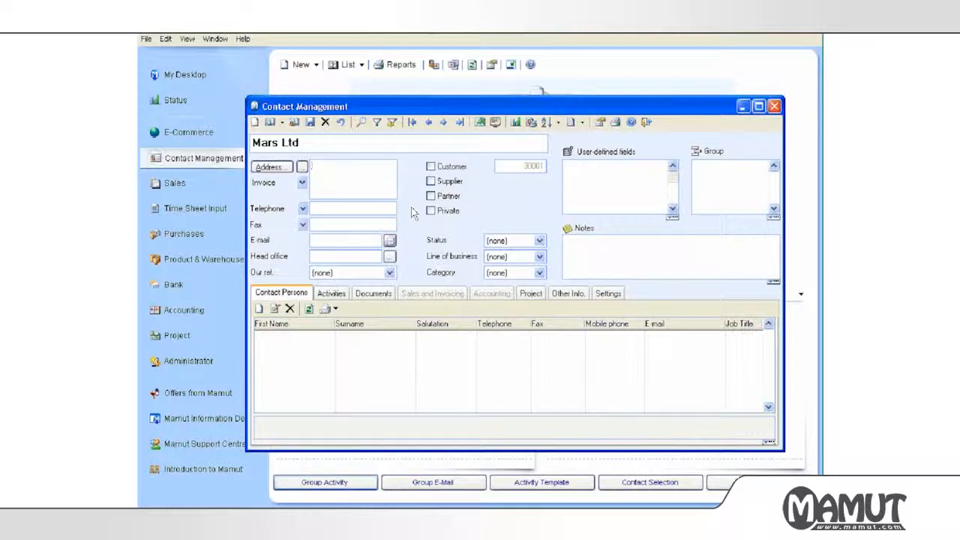
pyautogui.press('Return')
pyautogui.press('Return')
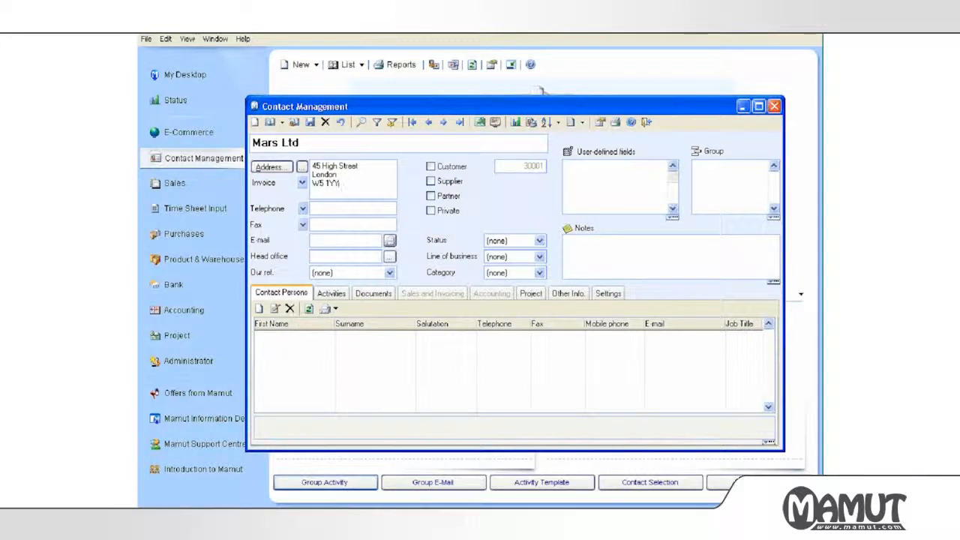
pyautogui.click(270, 168)
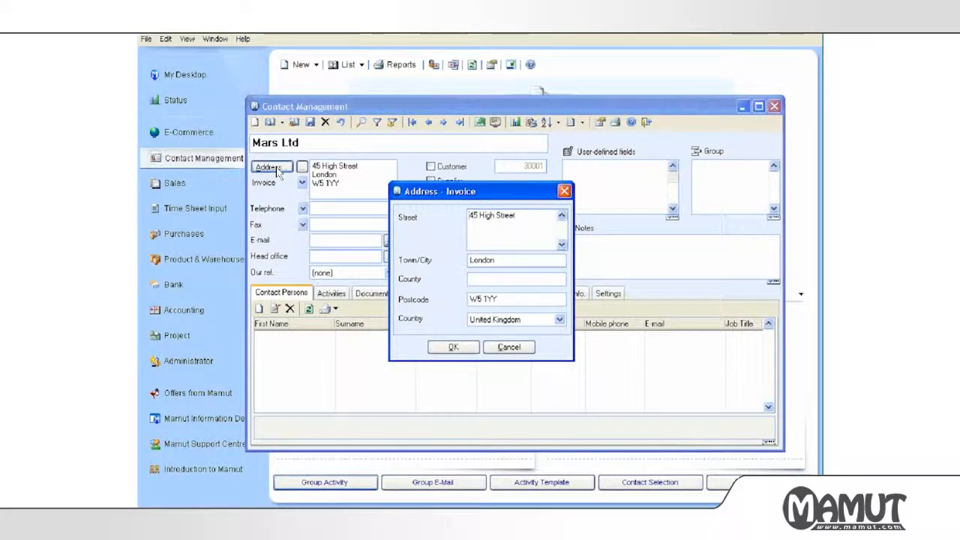
pyautogui.moveTo(523, 214); pyautogui.dragTo(394, 213)
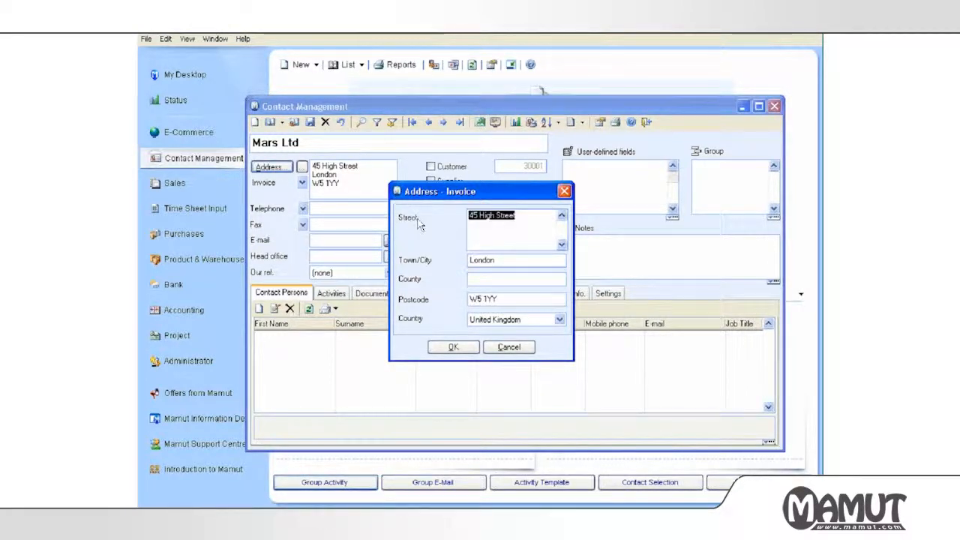
pyautogui.moveTo(503, 260); pyautogui.dragTo(436, 261)
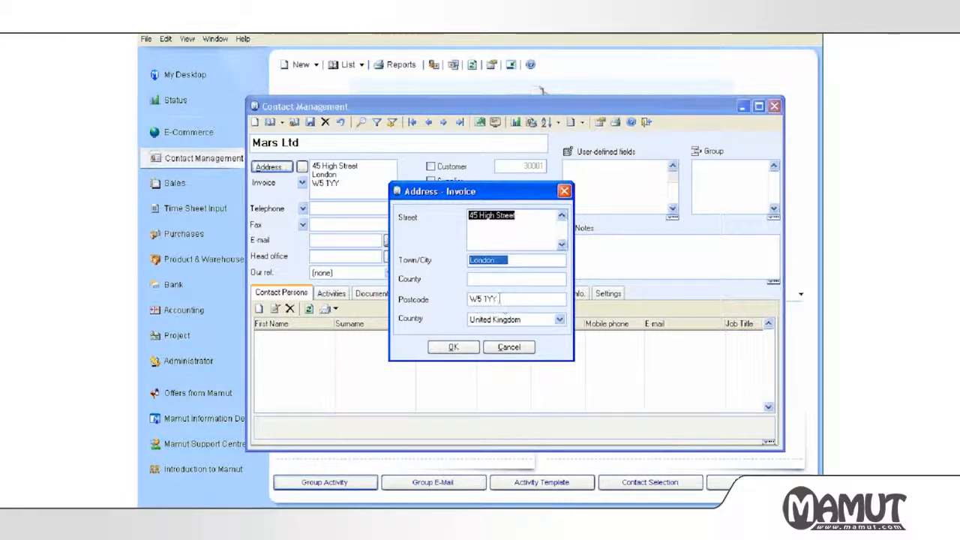
pyautogui.moveTo(501, 299); pyautogui.dragTo(450, 298)
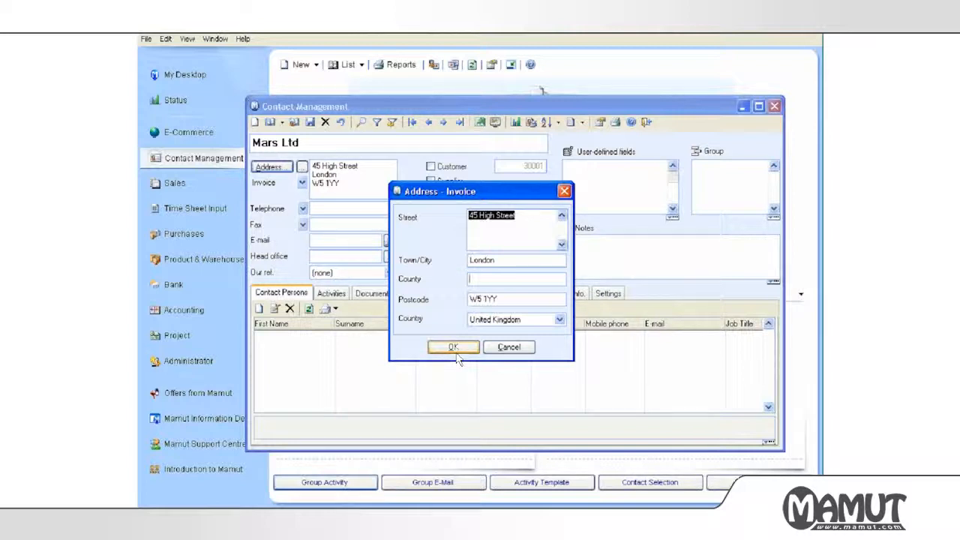
pyautogui.click(456, 356)
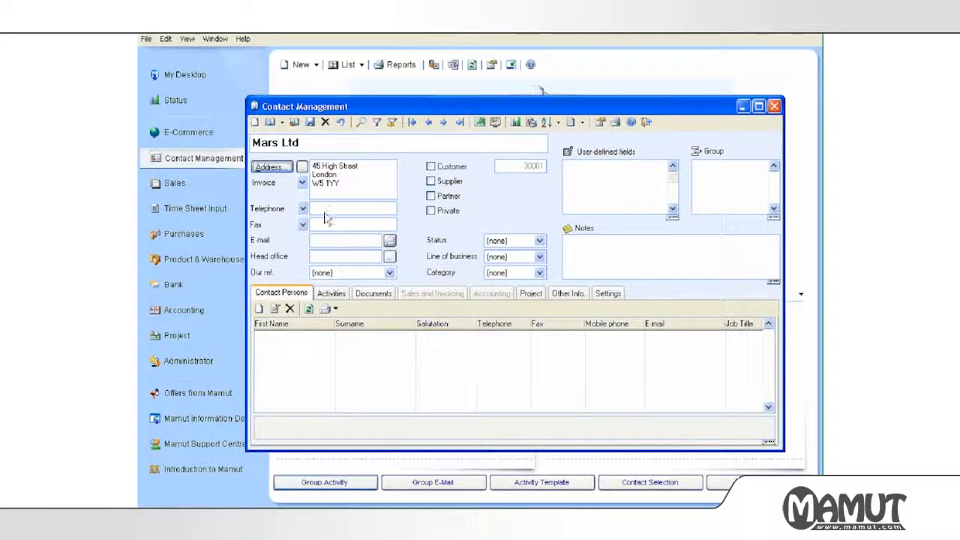
# Keep Invoice as the address type, save the contact, and confirm its address list.
pyautogui.click(301, 184)
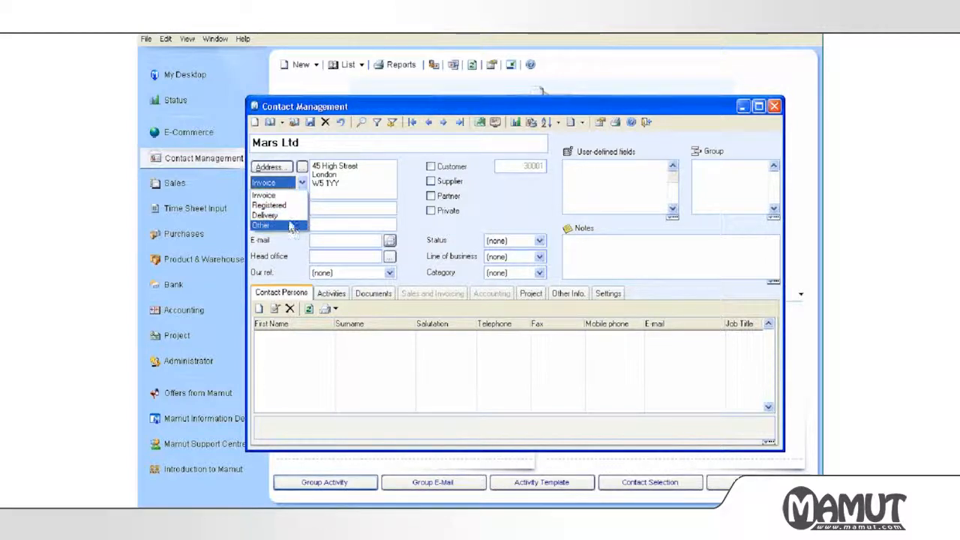
pyautogui.click(406, 190)
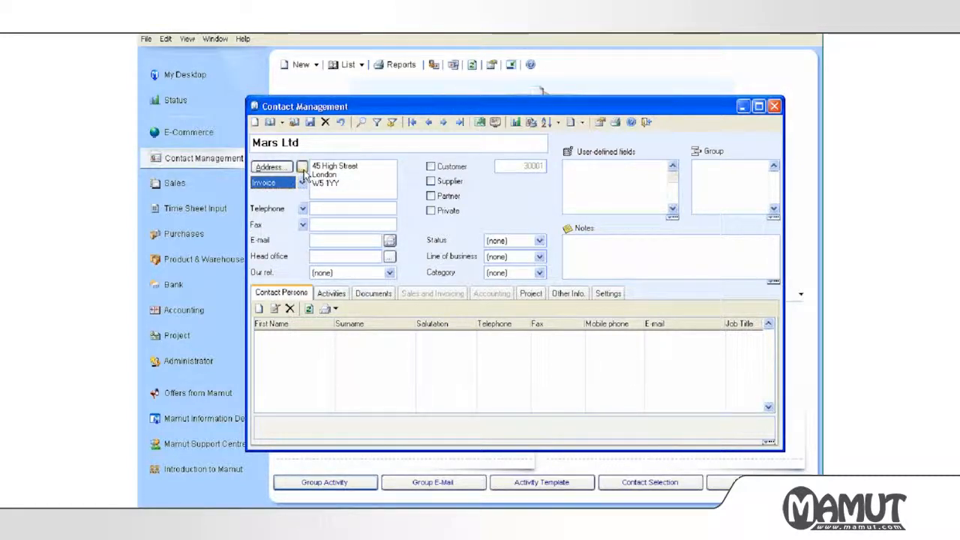
pyautogui.click(302, 168)
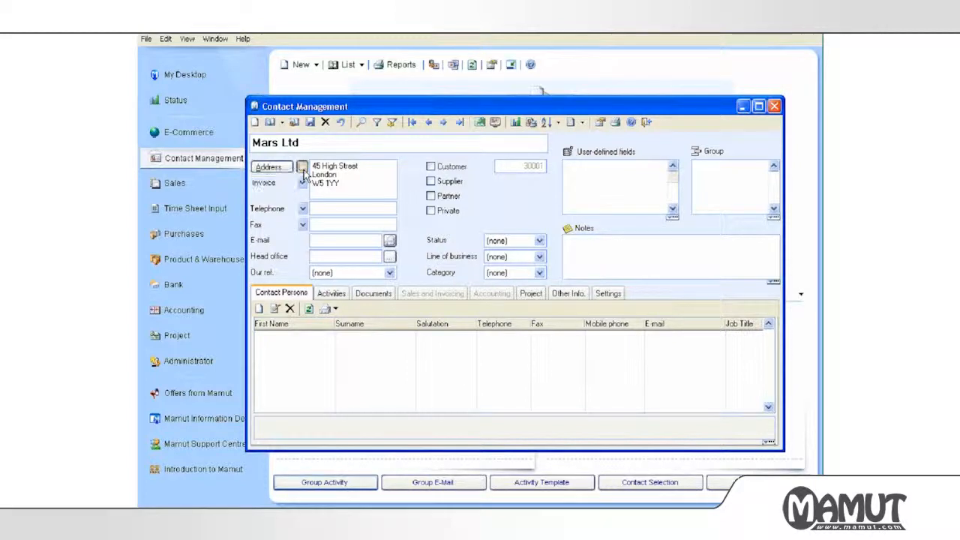
pyautogui.click(426, 308)
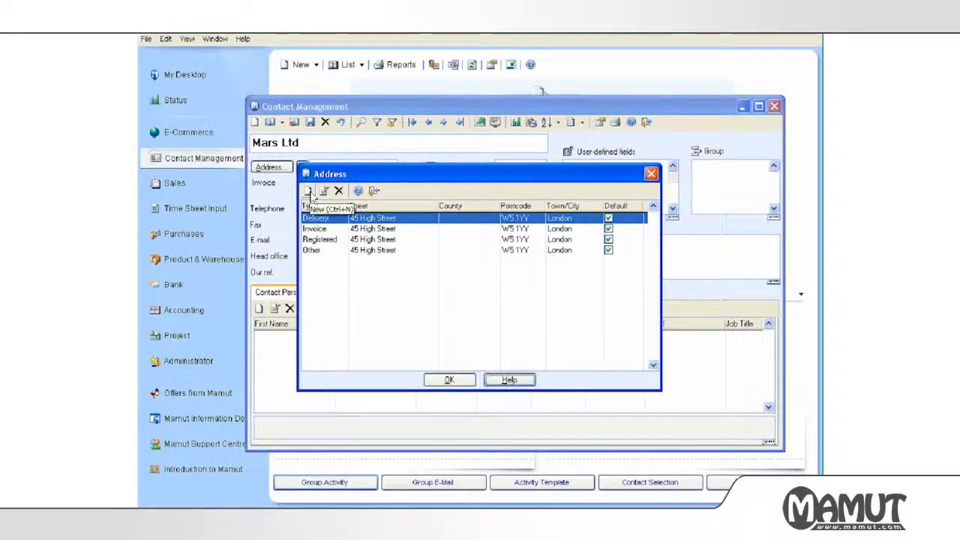
pyautogui.click(461, 380)
pyautogui.click(365, 208)
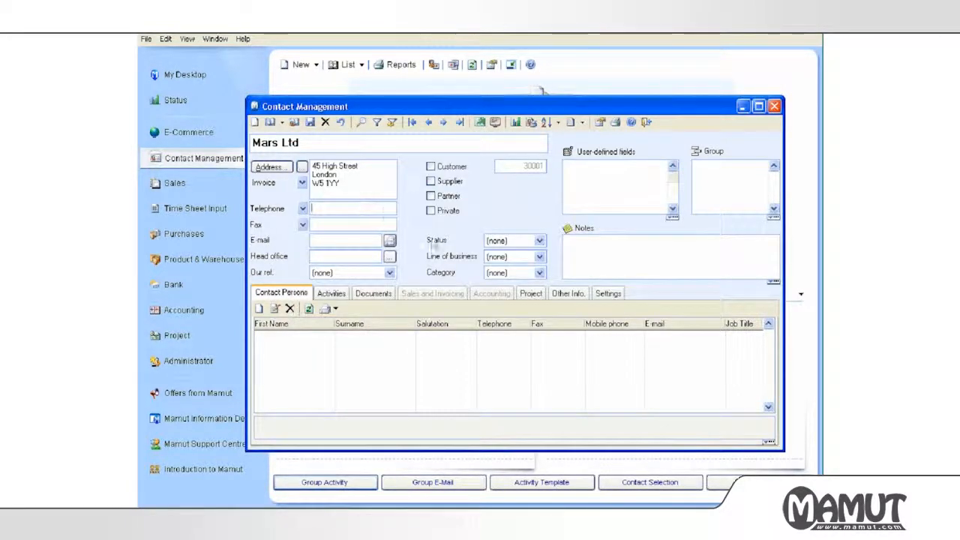
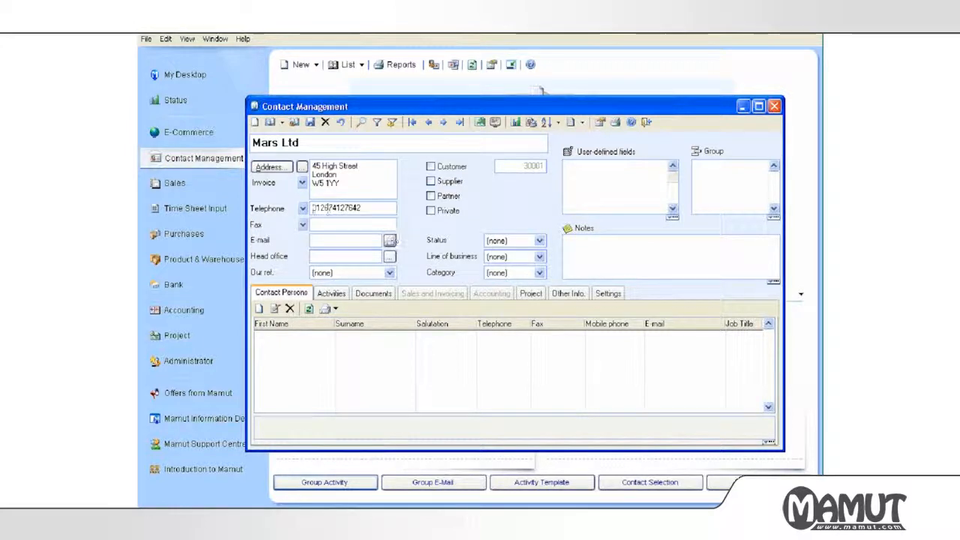
# Enter the company's telephone and fax numbers and its info e-mail address, keeping the default telephone type.
pyautogui.click(303, 208)
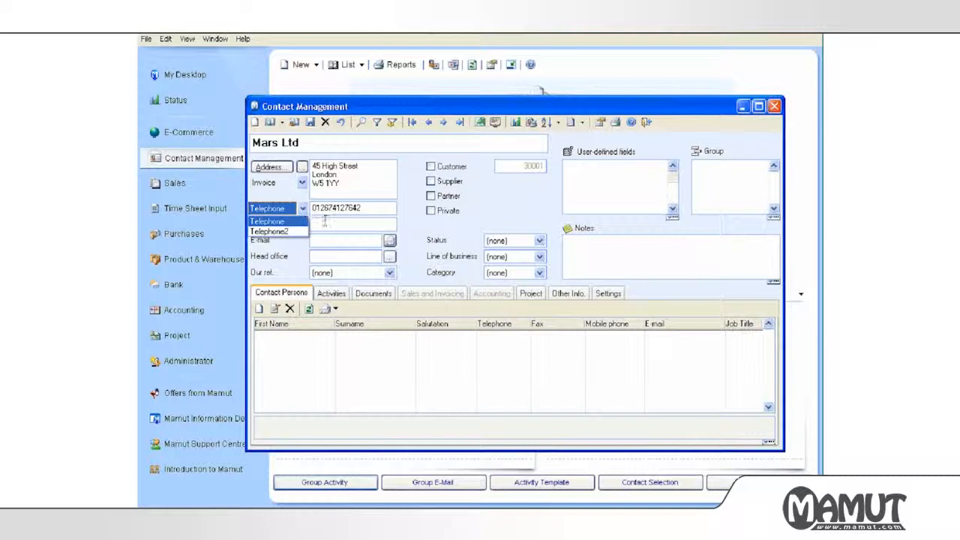
pyautogui.click(324, 223)
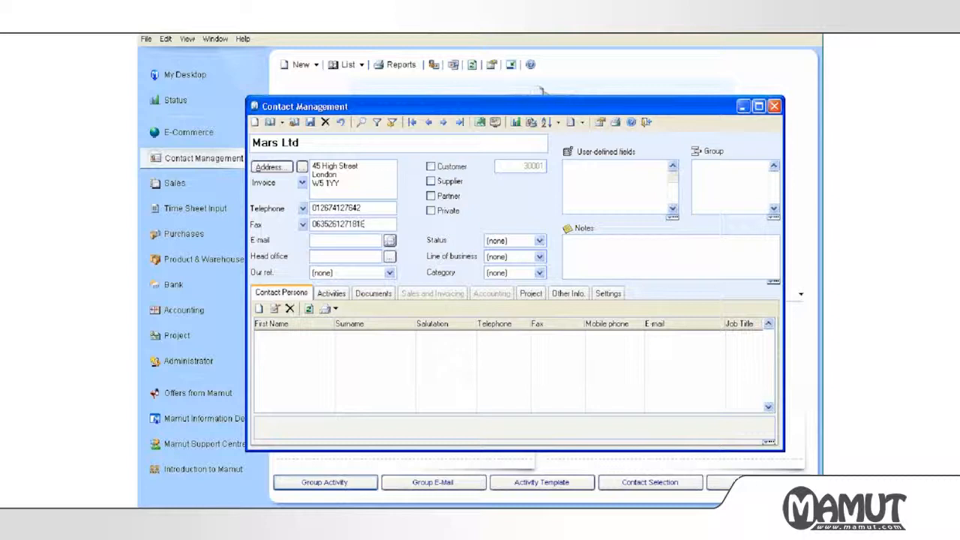
pyautogui.press('Tab')
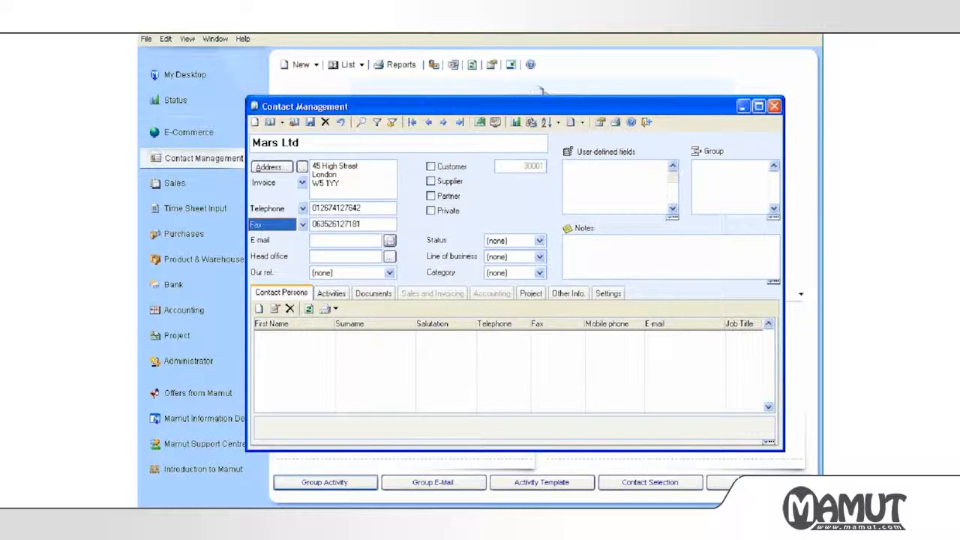
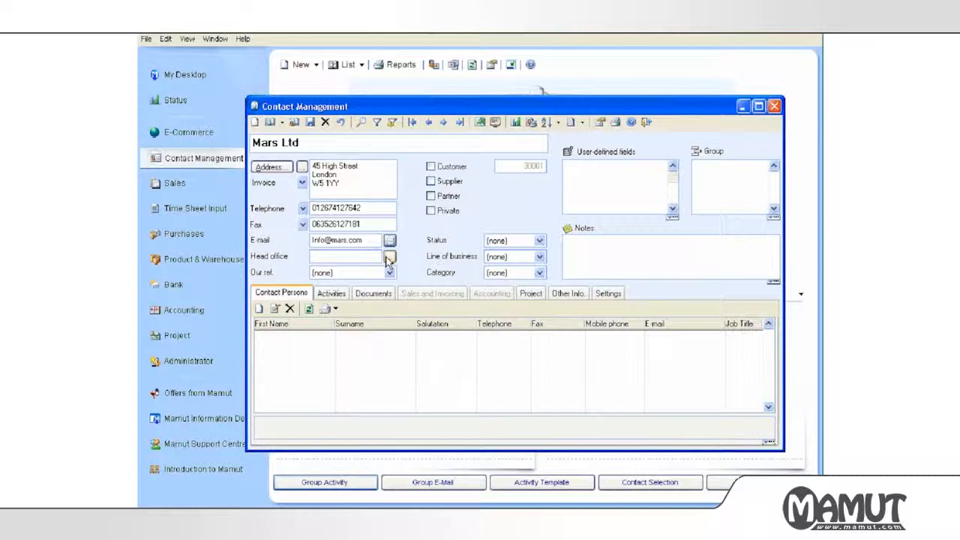
pyautogui.click(318, 274)
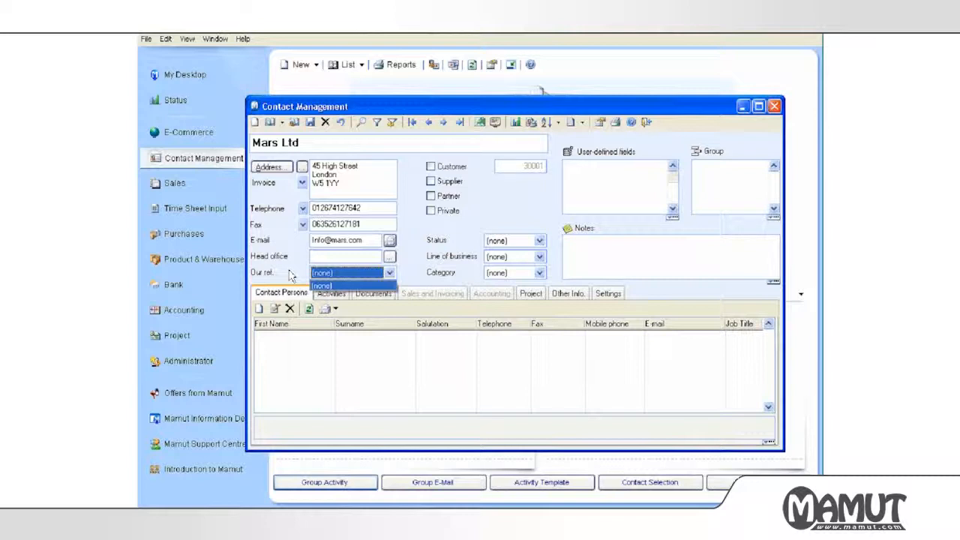
pyautogui.click(417, 222)
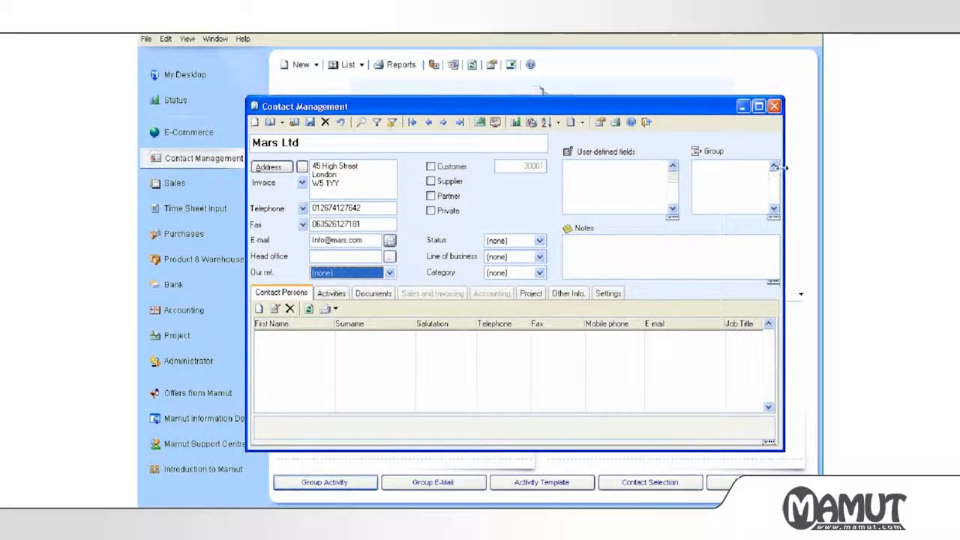
# Tick Customer and Supplier for Mars Ltd, giving it supplier number 10001.
pyautogui.click(432, 168)
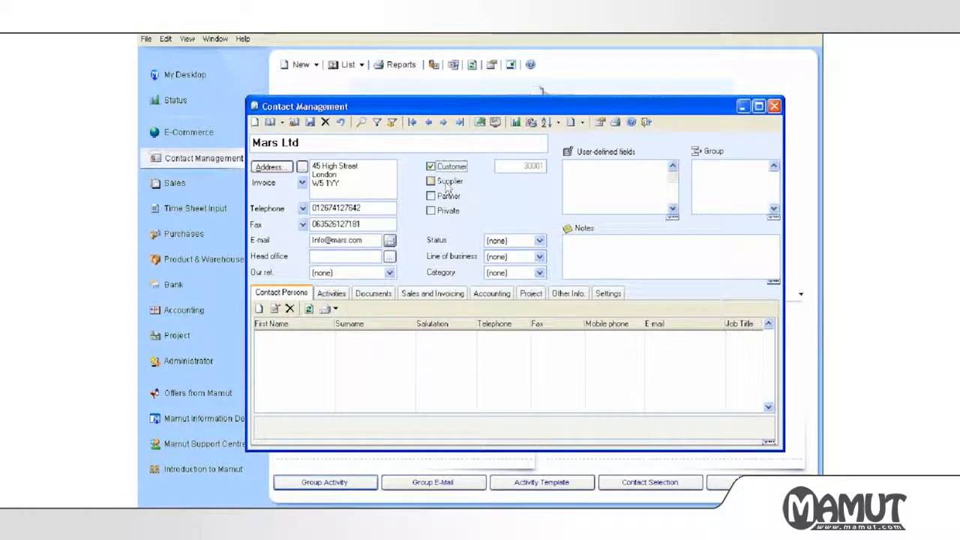
pyautogui.click(447, 186)
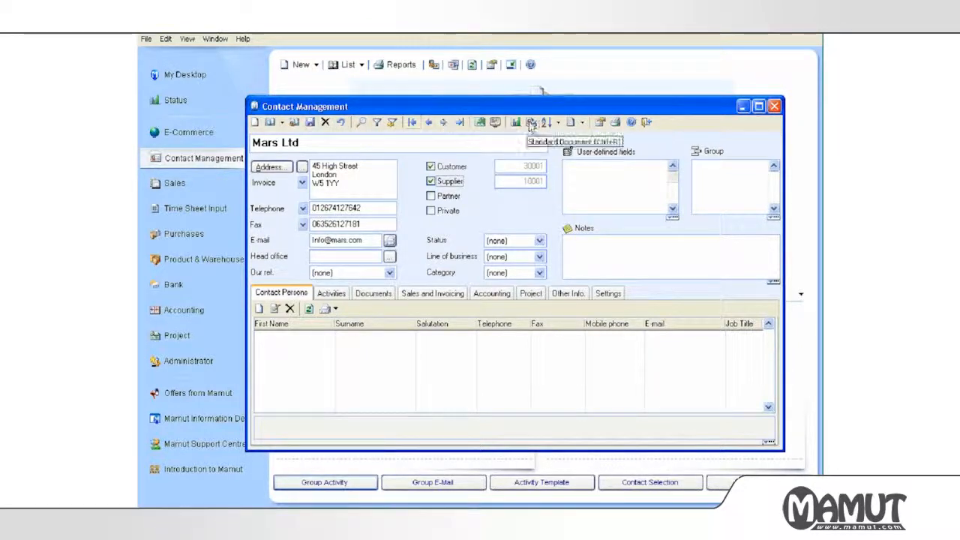
# Close the contact window, open Settings, and go to the Company settings.
pyautogui.click(646, 121)
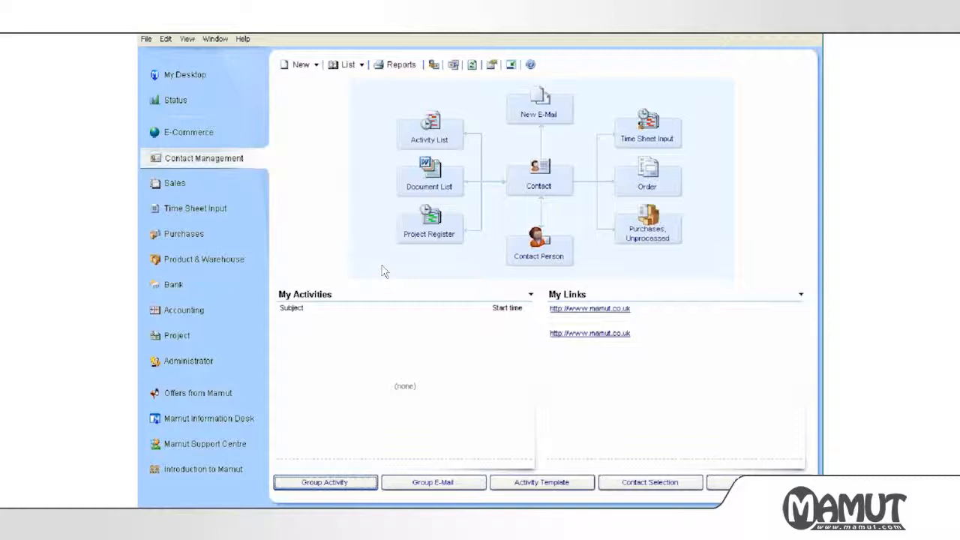
pyautogui.click(492, 65)
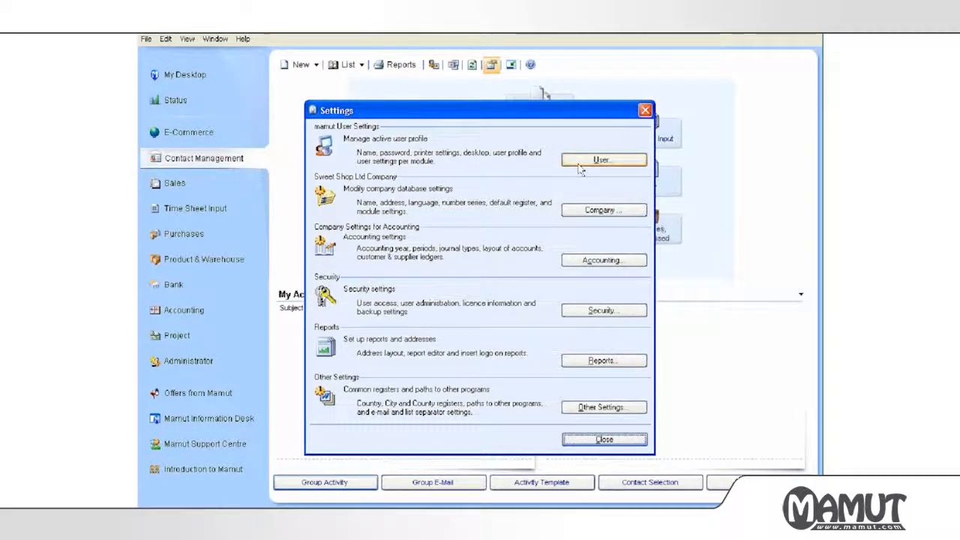
pyautogui.click(567, 215)
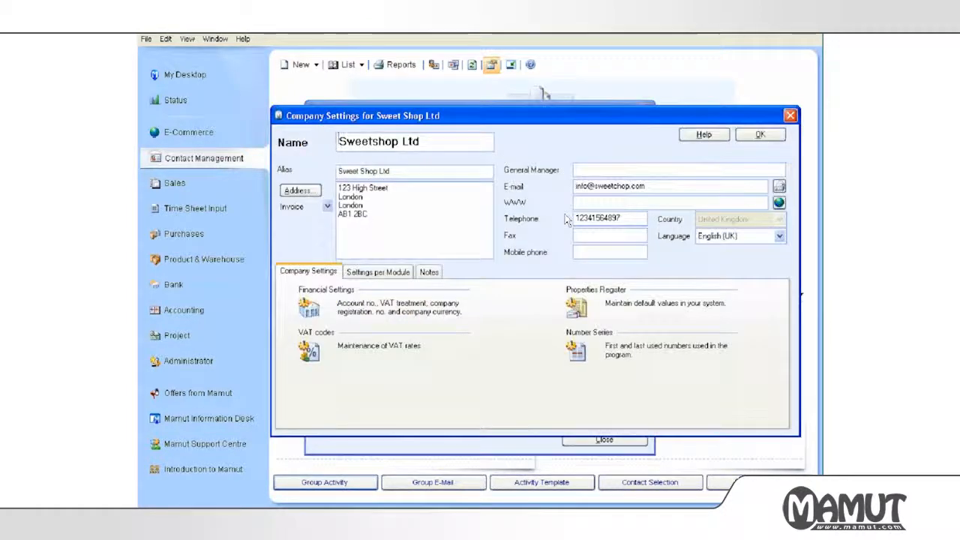
# Show Sweet Shop Ltd's Settings per Module tab.
pyautogui.click(363, 273)
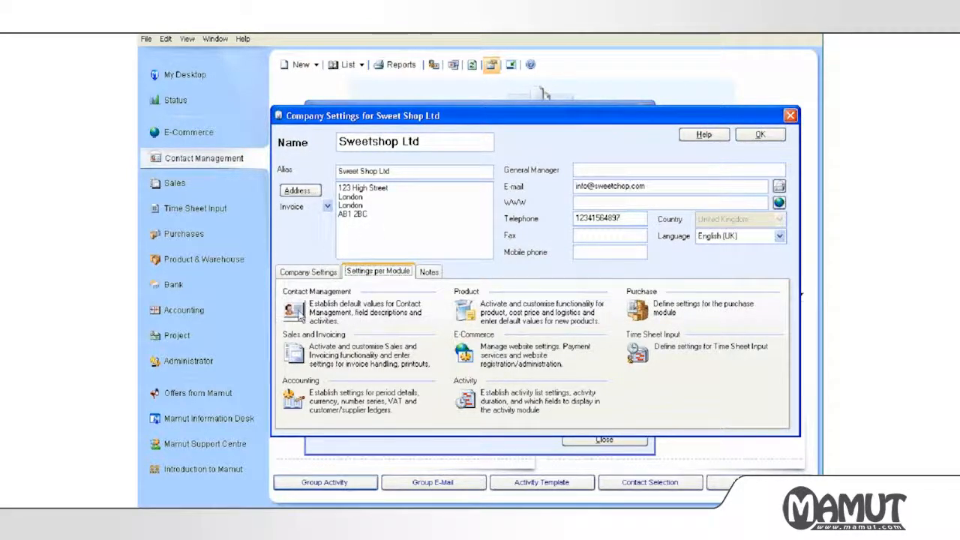
# In the Contact Management module settings, change the Private field description to FSB and confirm.
pyautogui.click(300, 317)
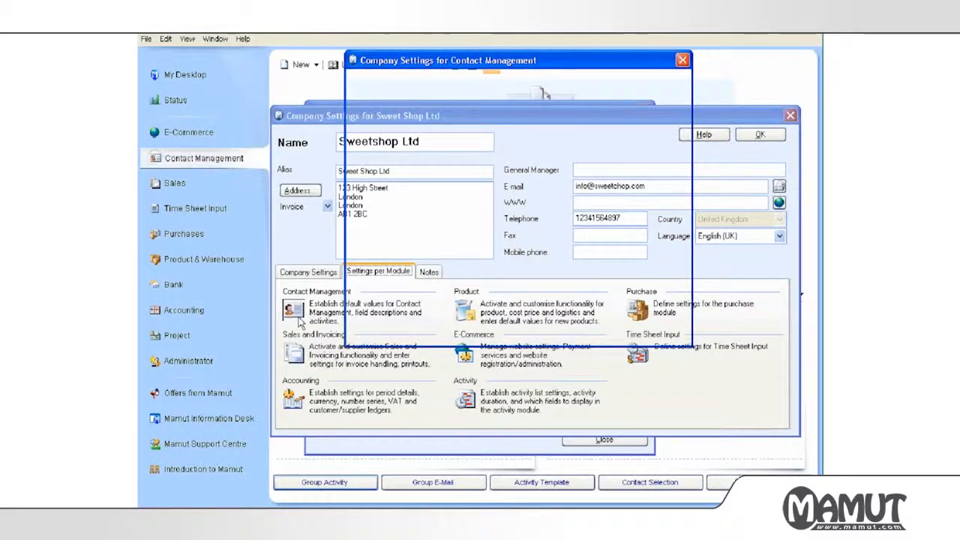
pyautogui.click(640, 168)
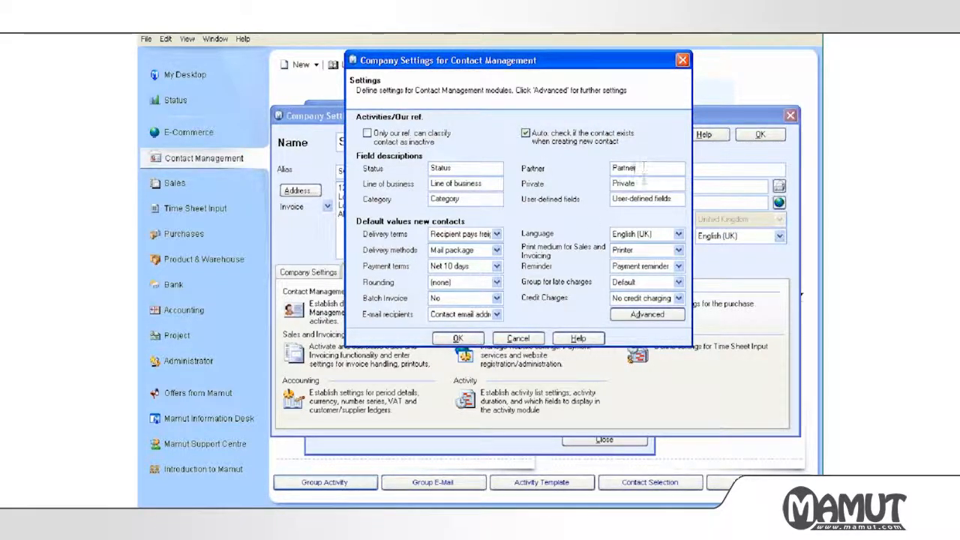
pyautogui.click(643, 180)
pyautogui.press('BackSpace')
pyautogui.press('BackSpace')
pyautogui.press('BackSpace')
pyautogui.press('BackSpace')
pyautogui.press('BackSpace')
pyautogui.press('BackSpace')
pyautogui.press('BackSpace')
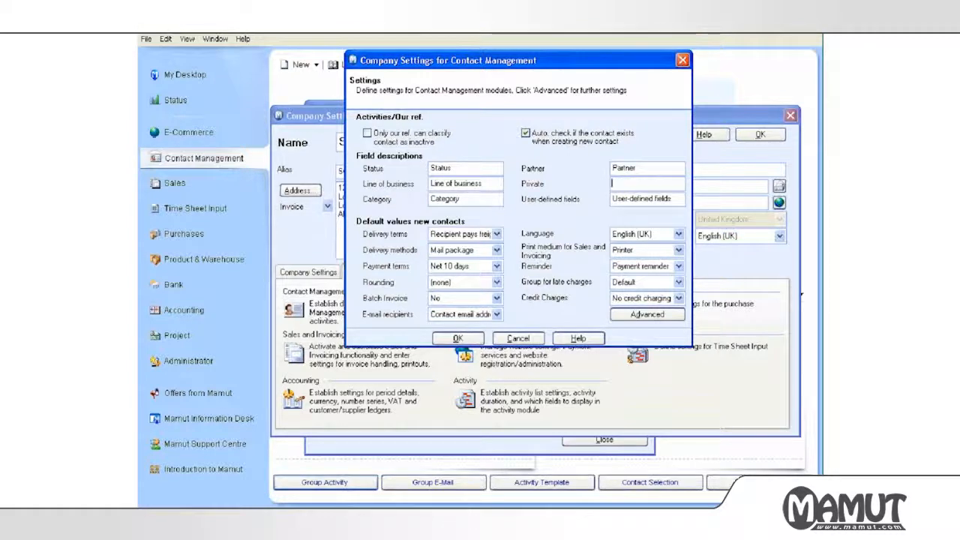
pyautogui.write('FSB')
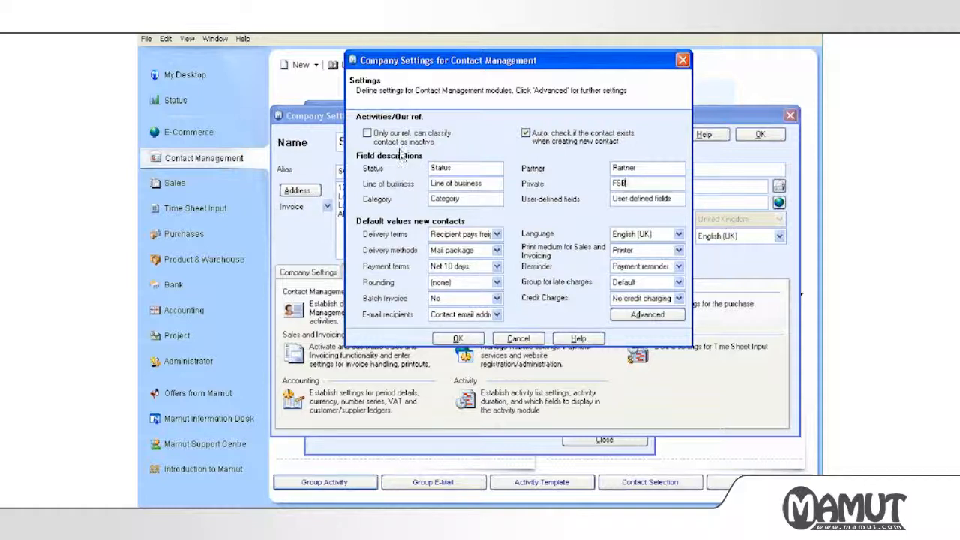
pyautogui.click(454, 168)
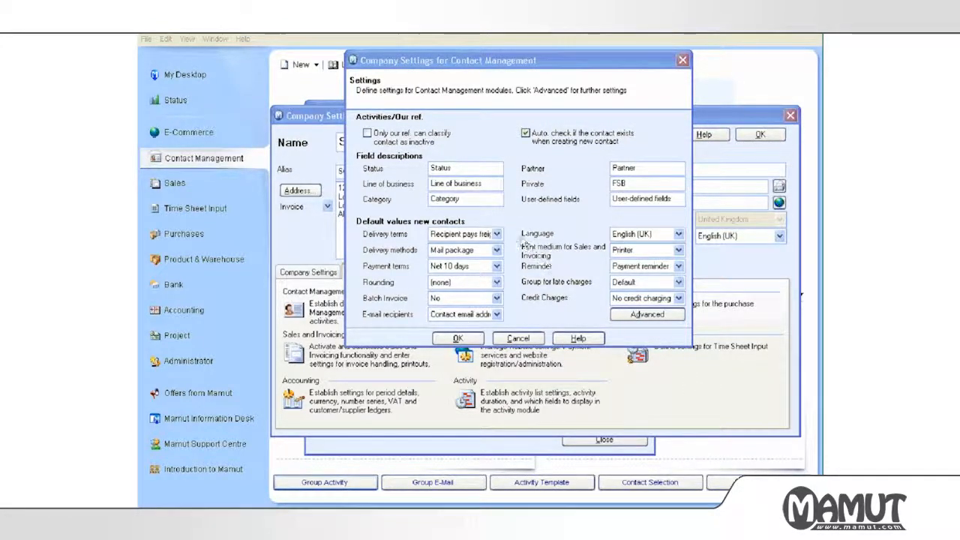
pyautogui.click(515, 233)
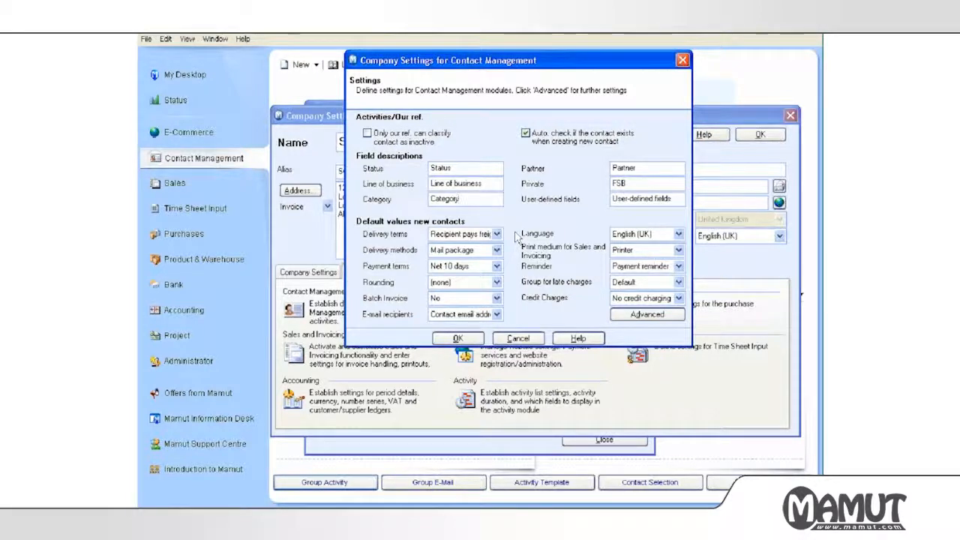
pyautogui.click(454, 338)
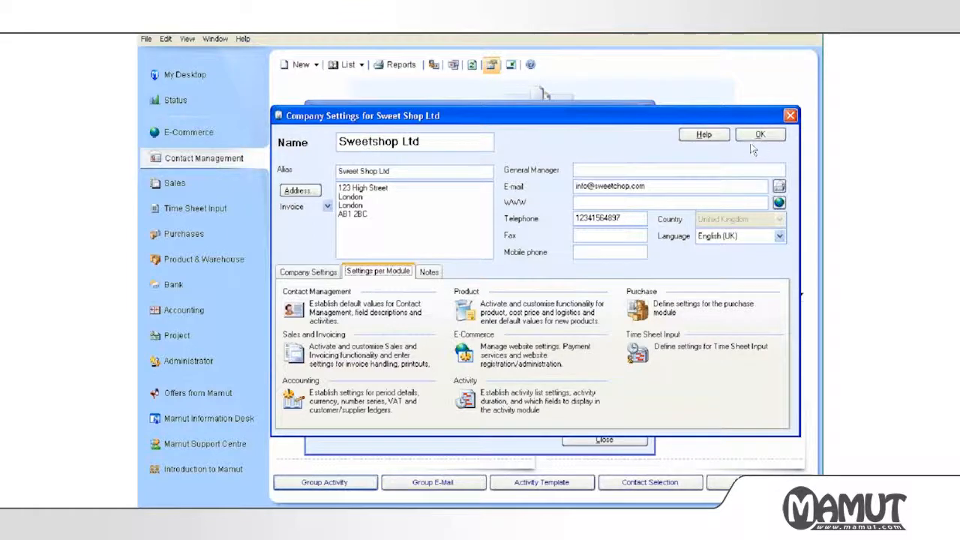
pyautogui.click(756, 137)
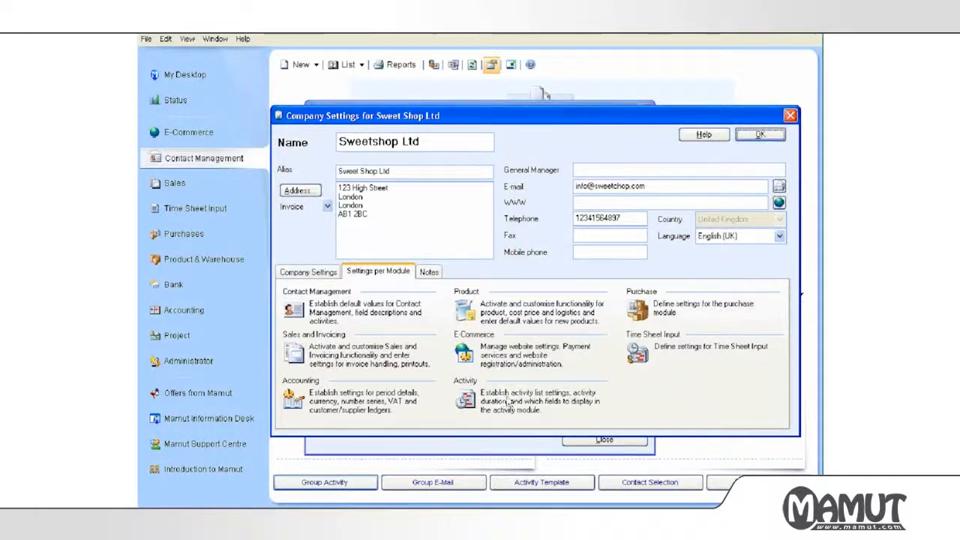
# Close the Settings window, then reopen the program settings.
pyautogui.click(570, 441)
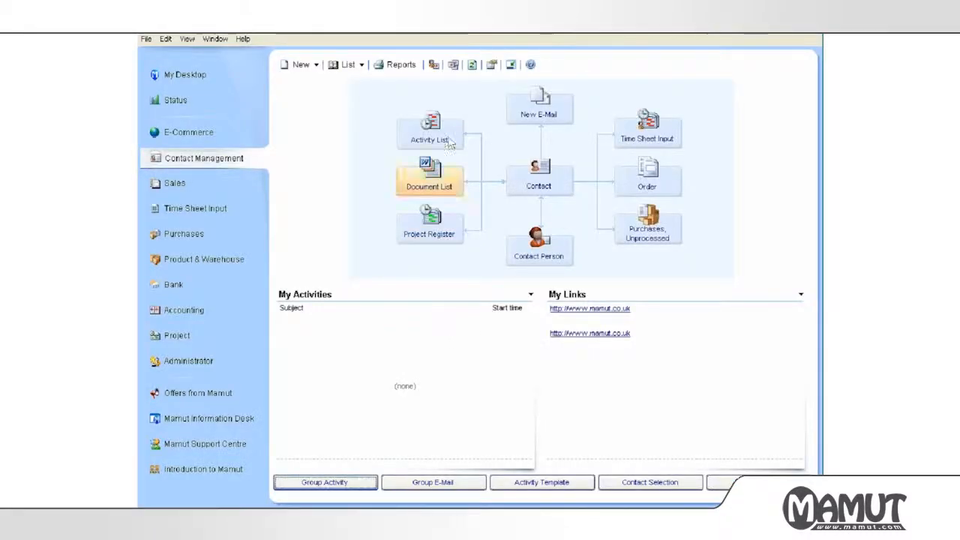
pyautogui.click(492, 65)
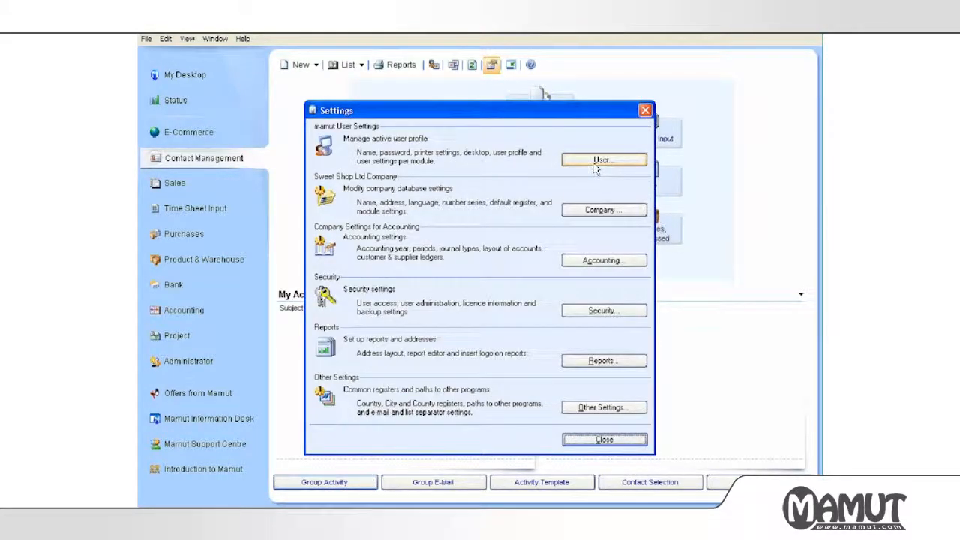
pyautogui.click(596, 215)
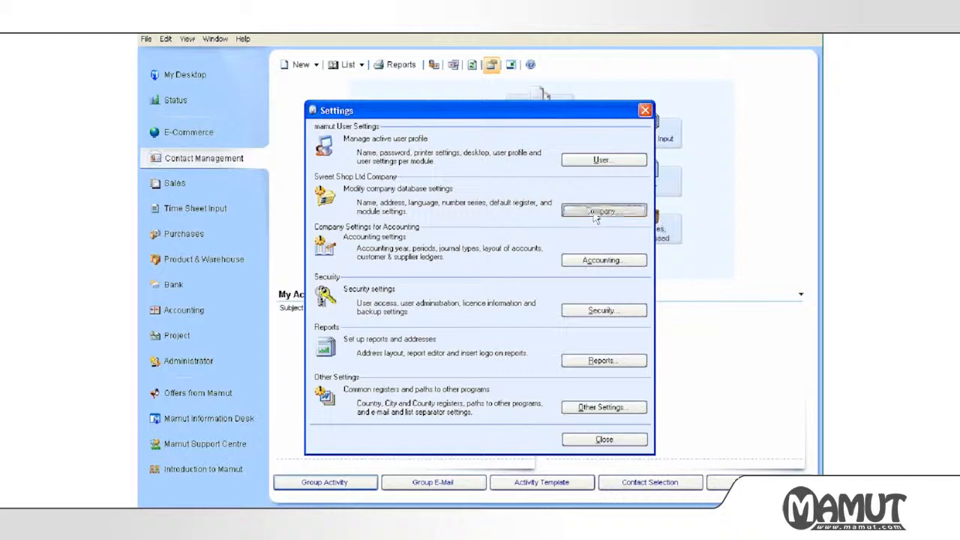
pyautogui.click(390, 272)
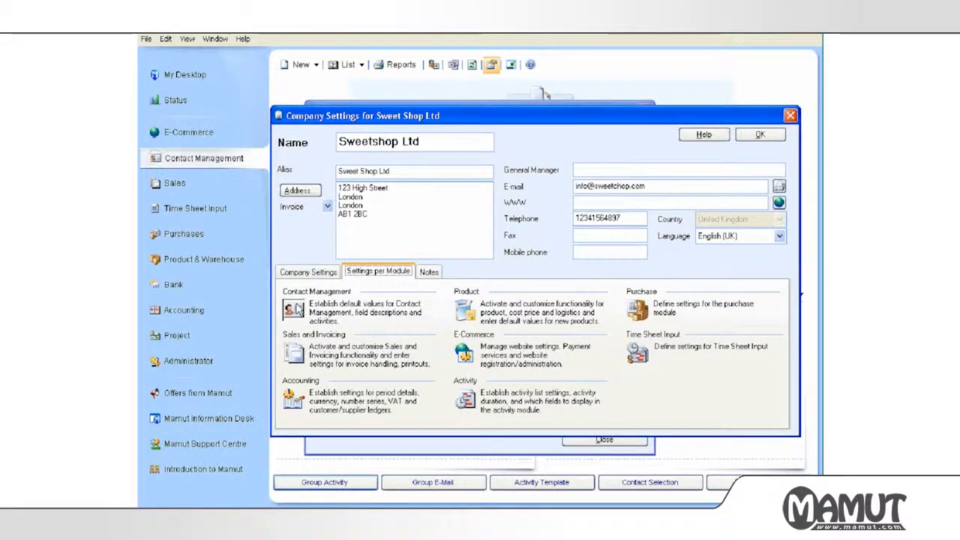
pyautogui.click(295, 309)
pyautogui.moveTo(635, 182); pyautogui.dragTo(603, 183)
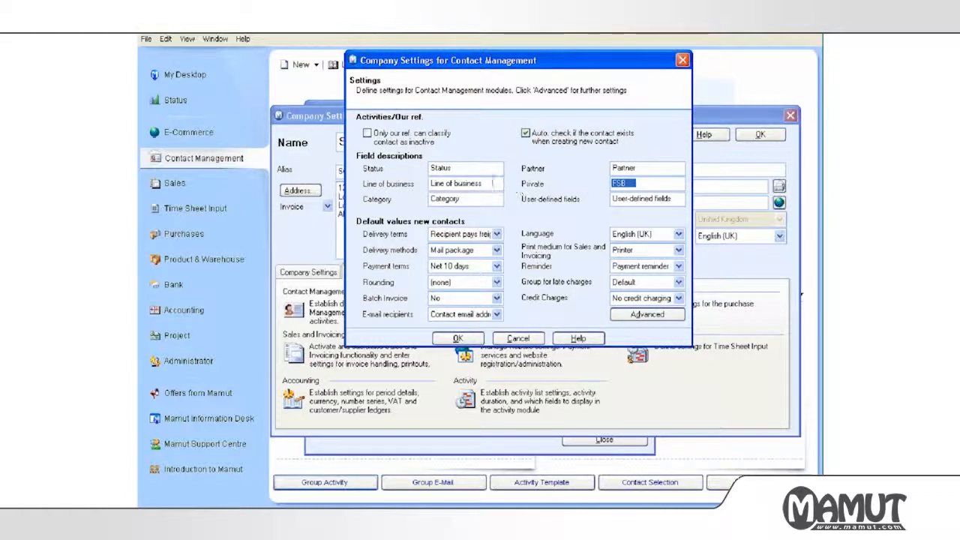
pyautogui.click(481, 168)
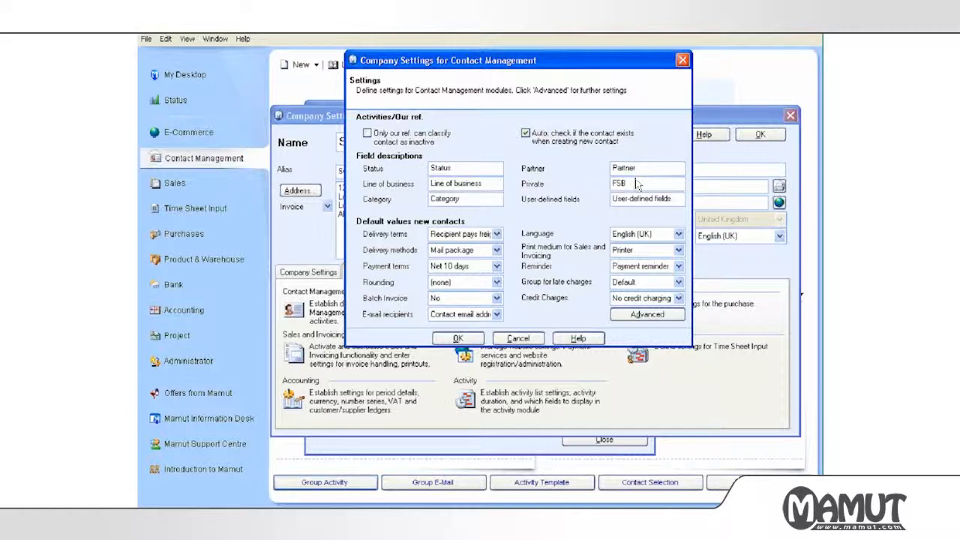
pyautogui.moveTo(636, 183); pyautogui.dragTo(604, 183)
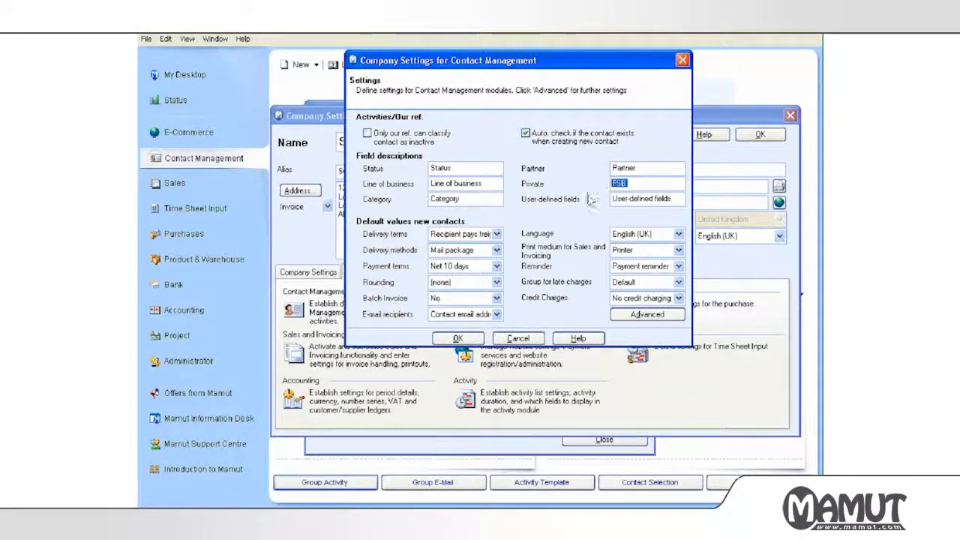
pyautogui.click(459, 338)
pyautogui.click(759, 135)
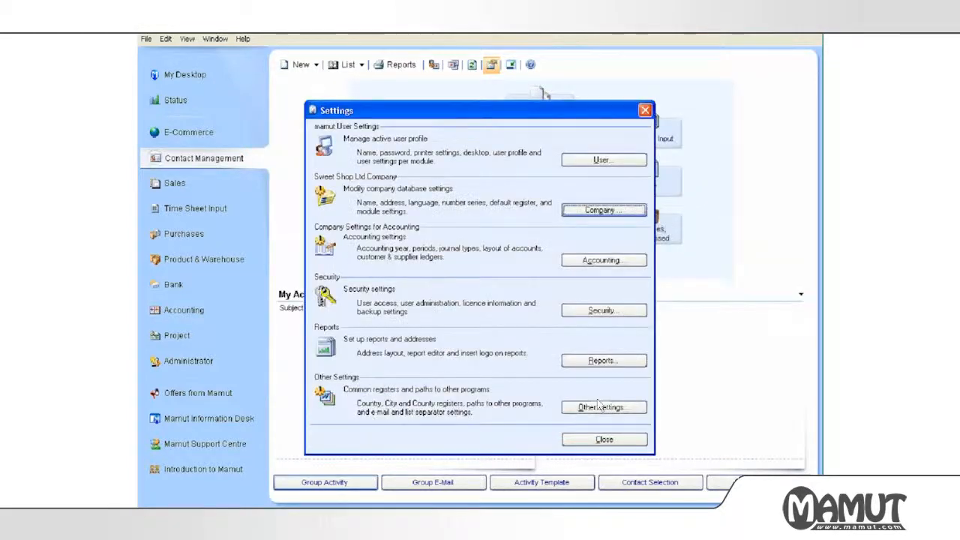
pyautogui.click(605, 439)
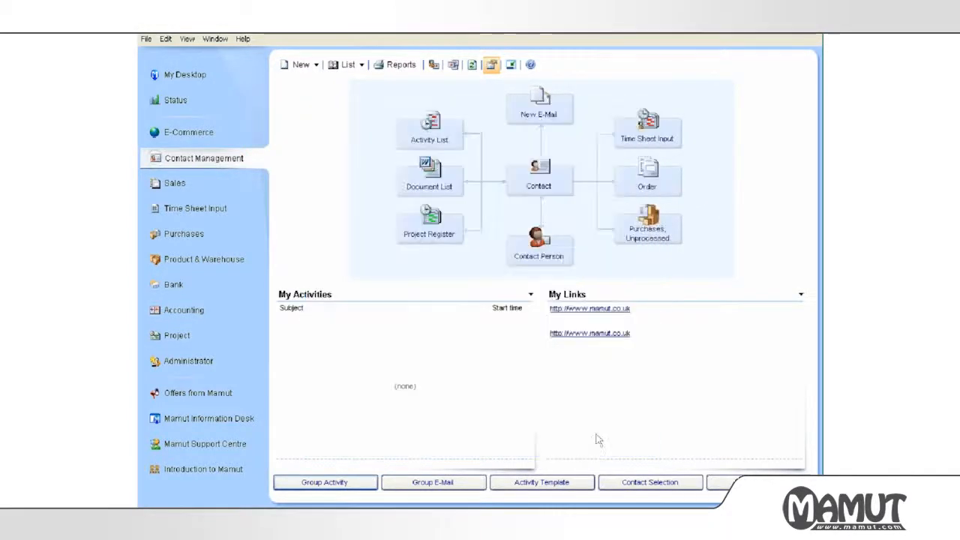
# Open the contact register and check the status, business line and category lists without changing them.
pyautogui.click(516, 193)
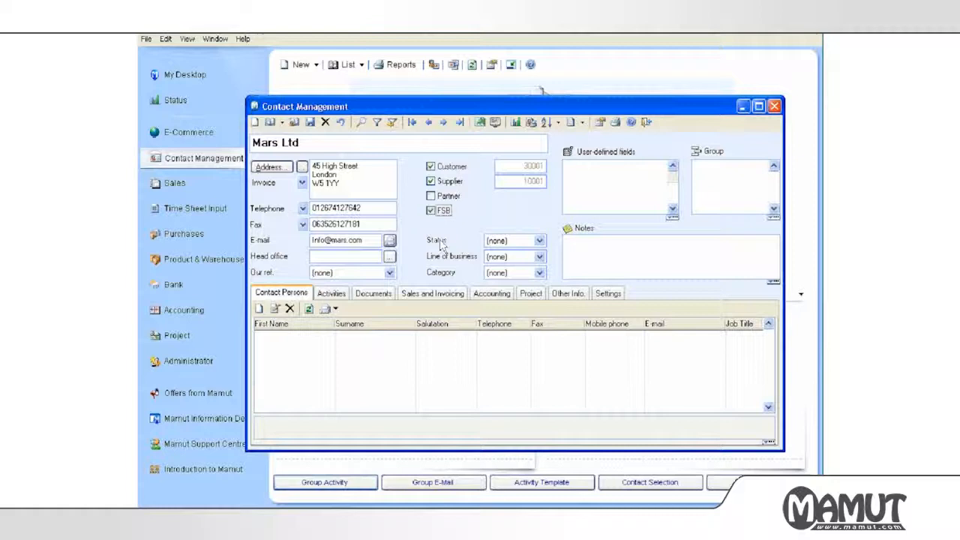
pyautogui.click(510, 242)
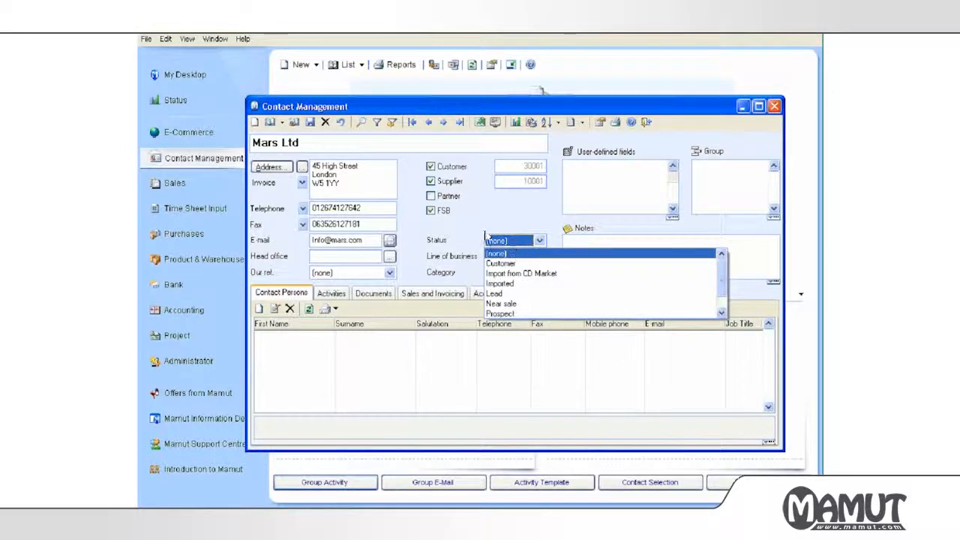
pyautogui.click(473, 238)
pyautogui.click(493, 260)
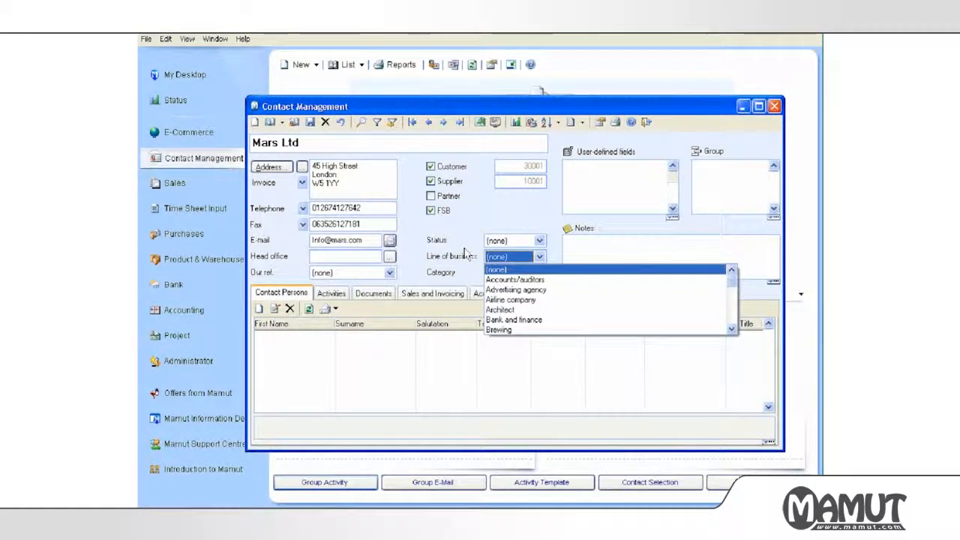
pyautogui.click(465, 255)
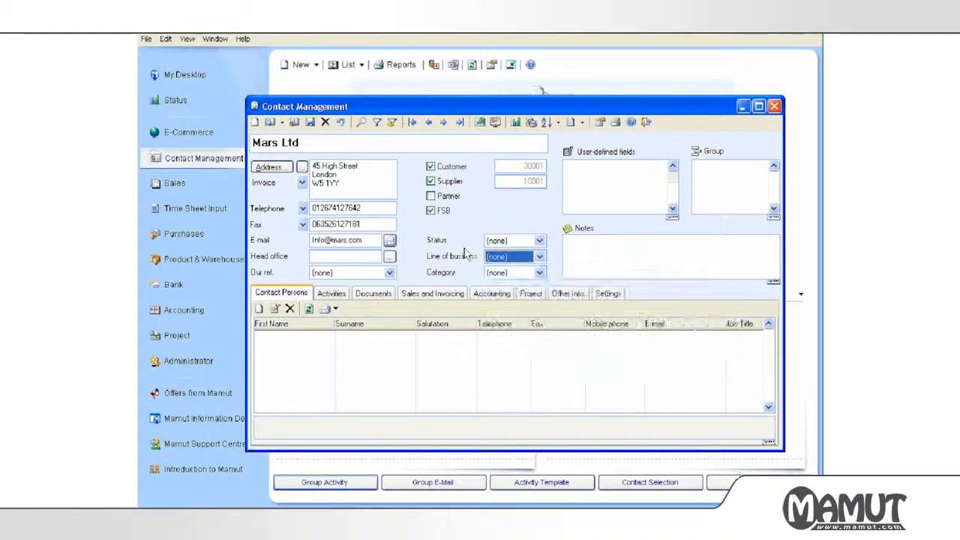
pyautogui.click(504, 275)
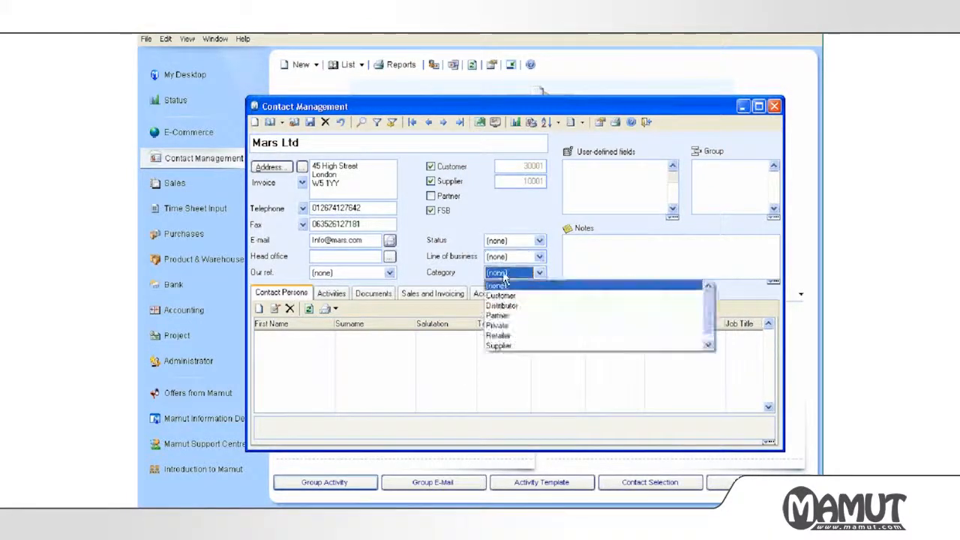
pyautogui.click(469, 261)
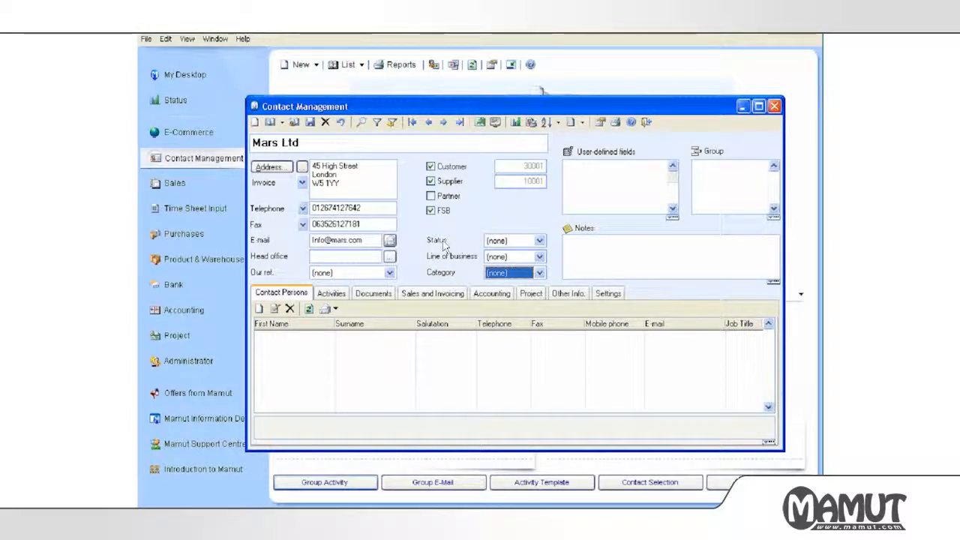
pyautogui.click(495, 244)
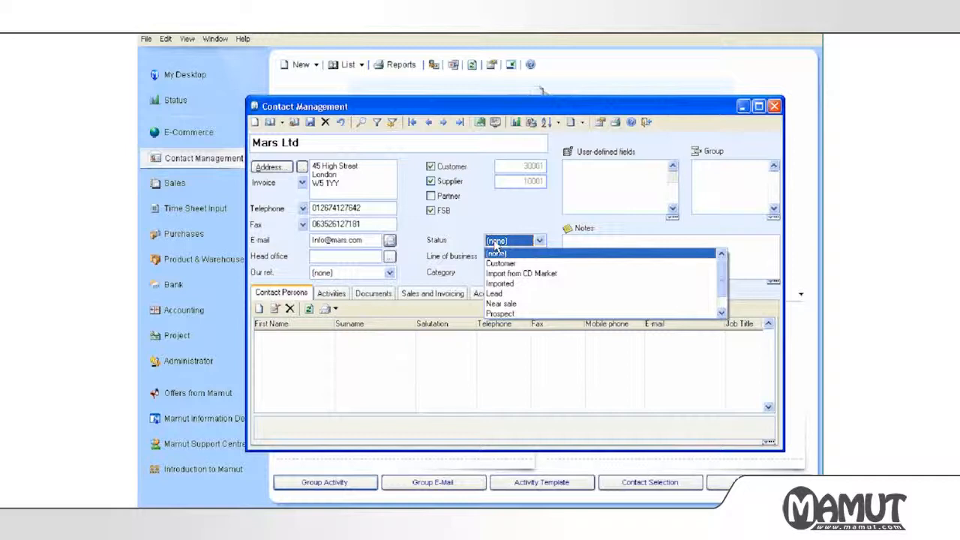
pyautogui.click(469, 229)
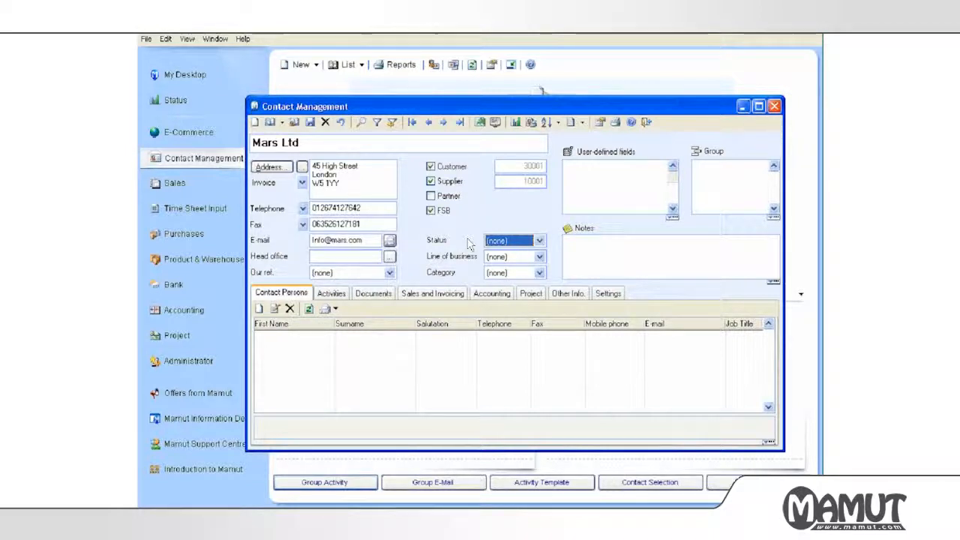
# Save and close the Mars Ltd contact, then bring up the program settings.
pyautogui.click(645, 123)
pyautogui.click(442, 306)
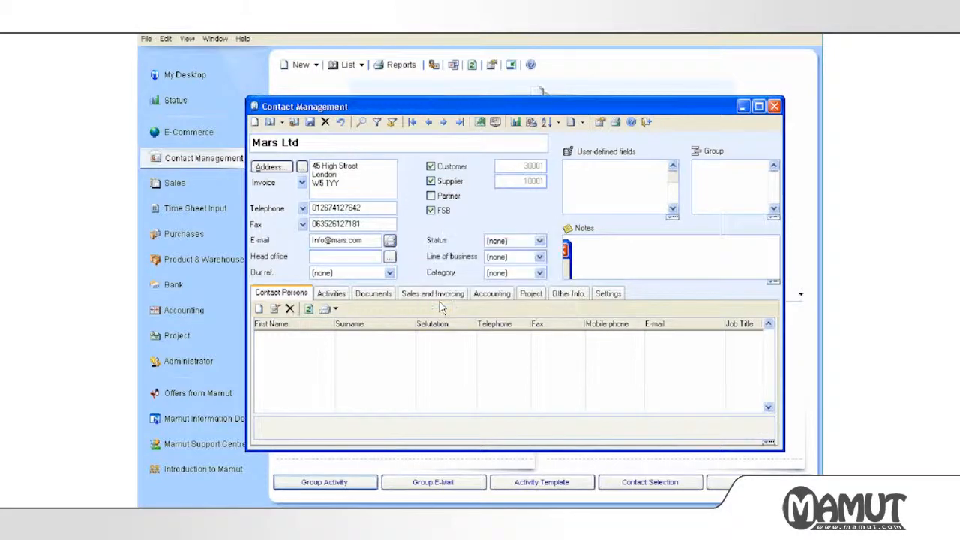
pyautogui.click(491, 66)
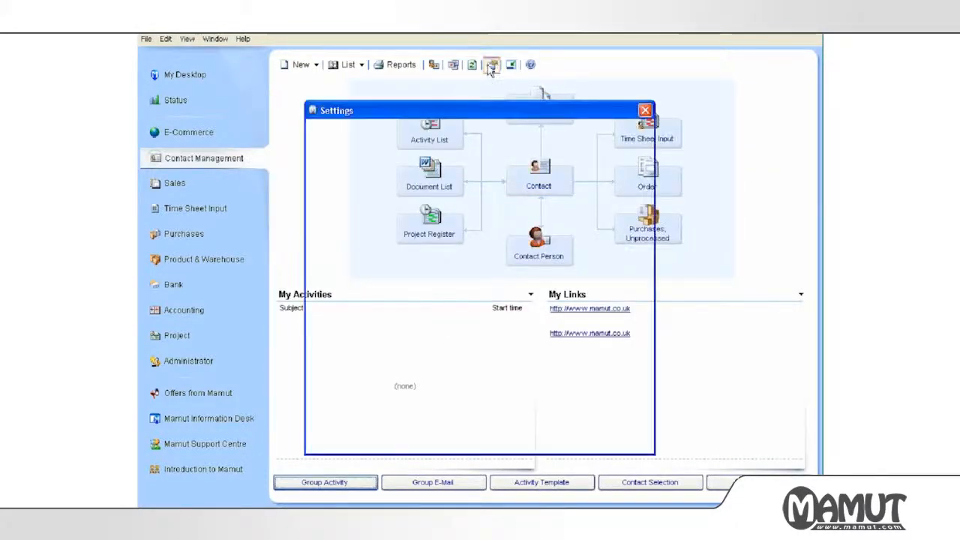
# Rename the Contact Management 'Status' field description to 'Source' and save the settings.
pyautogui.click(569, 213)
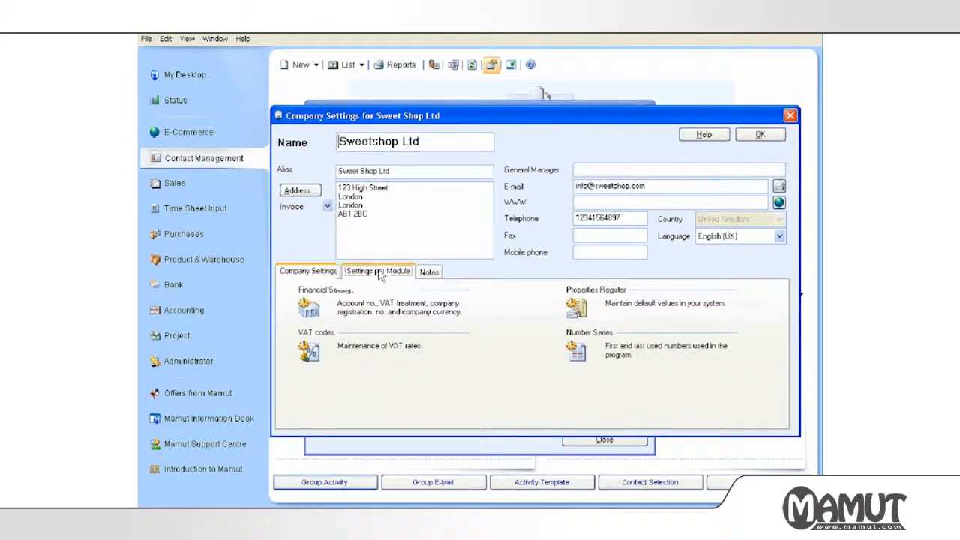
pyautogui.click(379, 273)
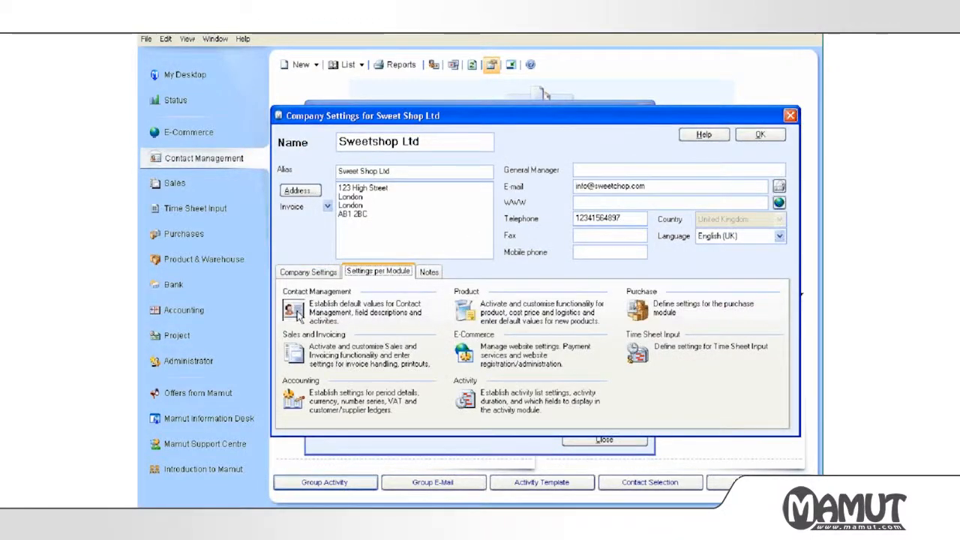
pyautogui.click(298, 316)
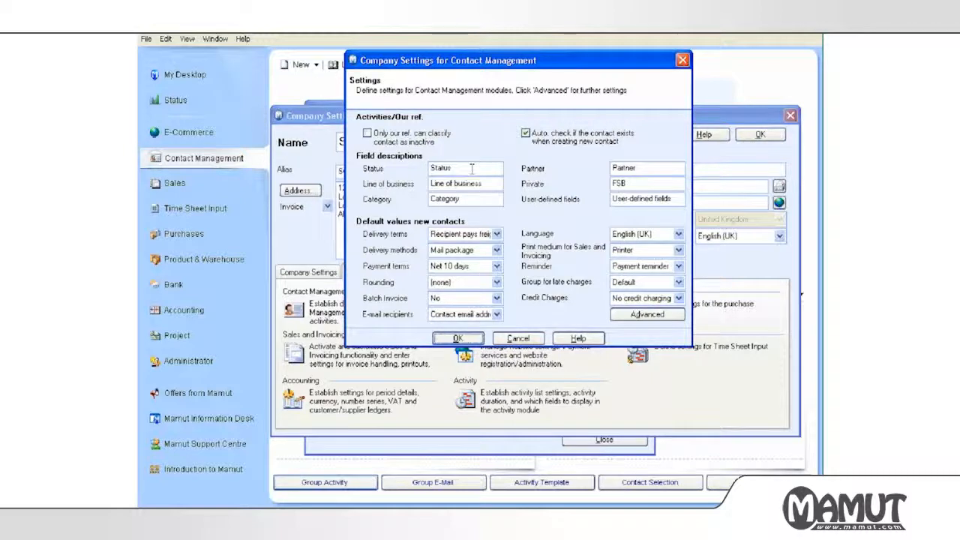
pyautogui.doubleClick(443, 168)
pyautogui.write('Sc')
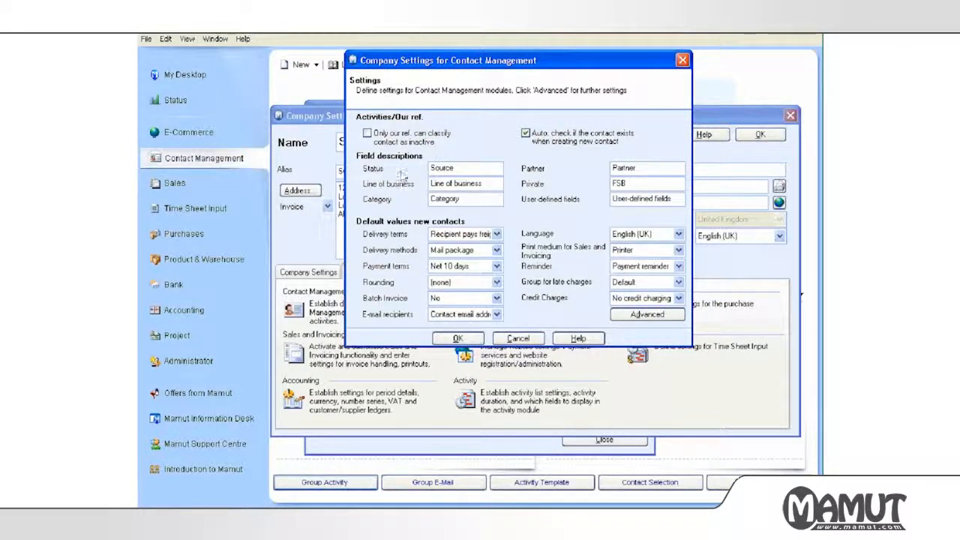
pyautogui.click(457, 339)
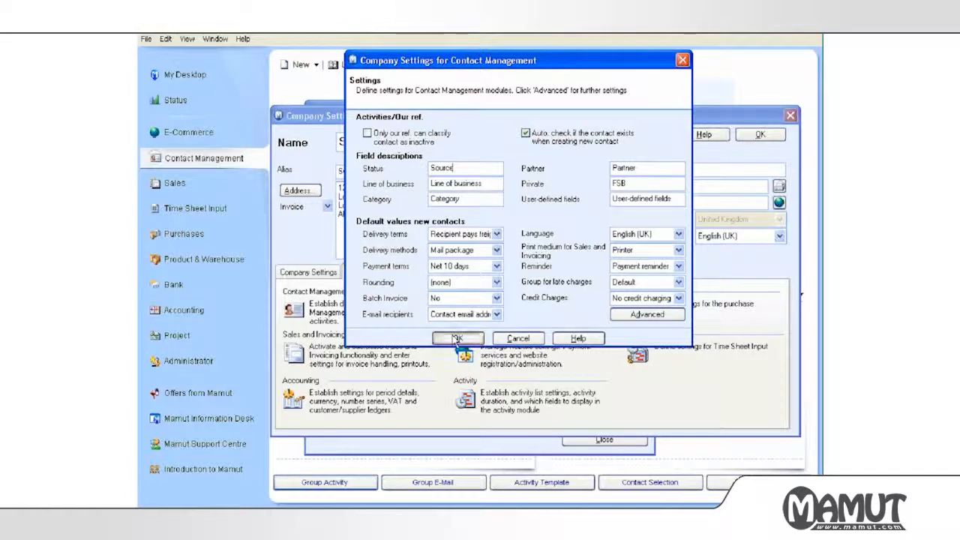
pyautogui.click(759, 135)
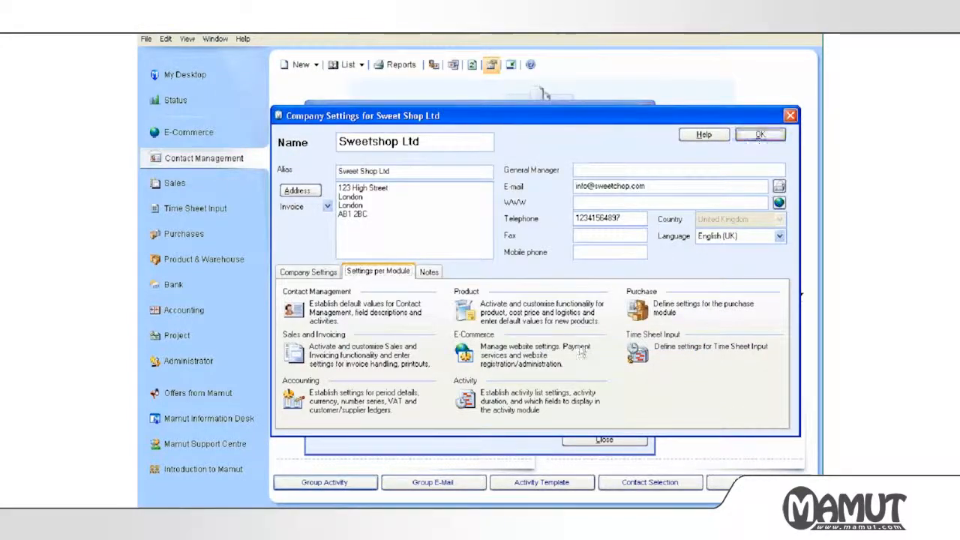
pyautogui.click(579, 441)
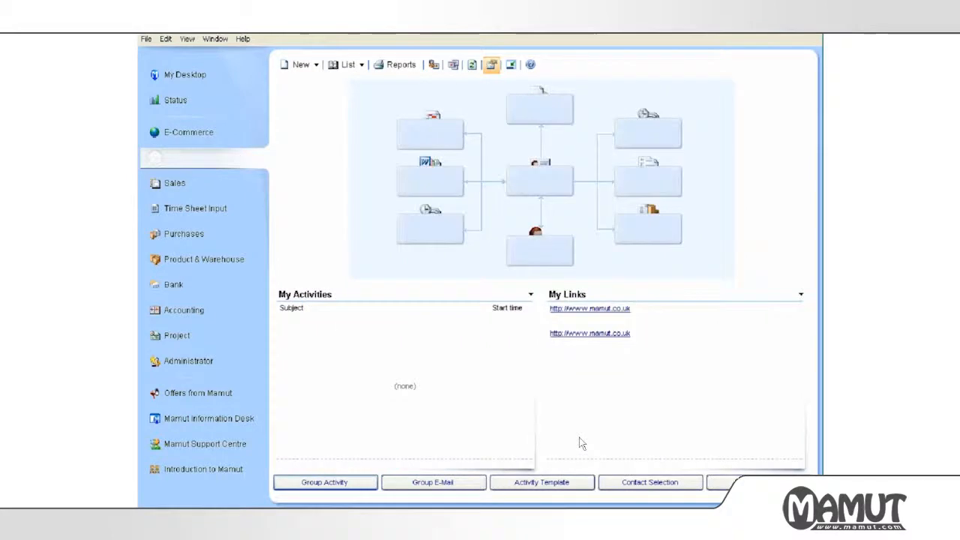
# Open the Mars Ltd contact card and inspect the Source values register, closing it unchanged.
pyautogui.click(540, 183)
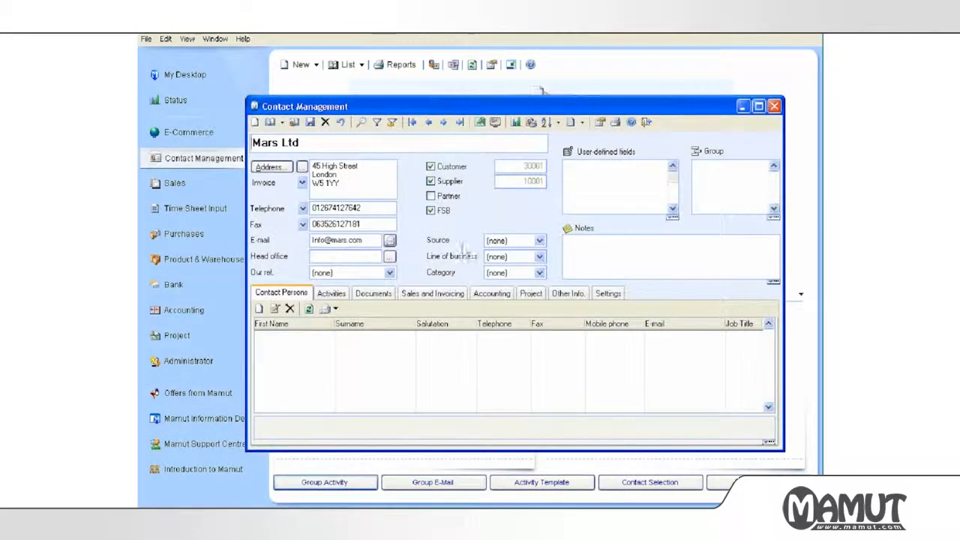
pyautogui.click(495, 240)
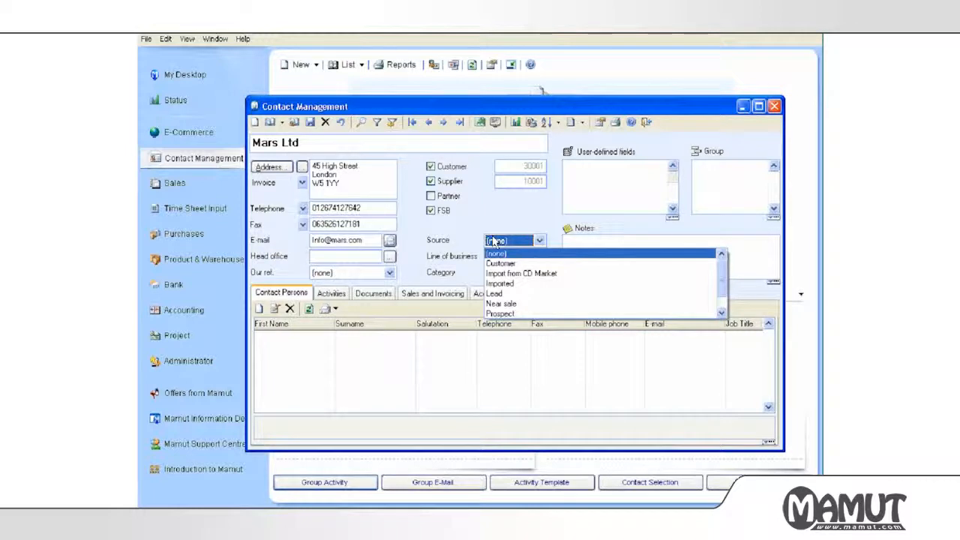
pyautogui.rightClick(494, 241)
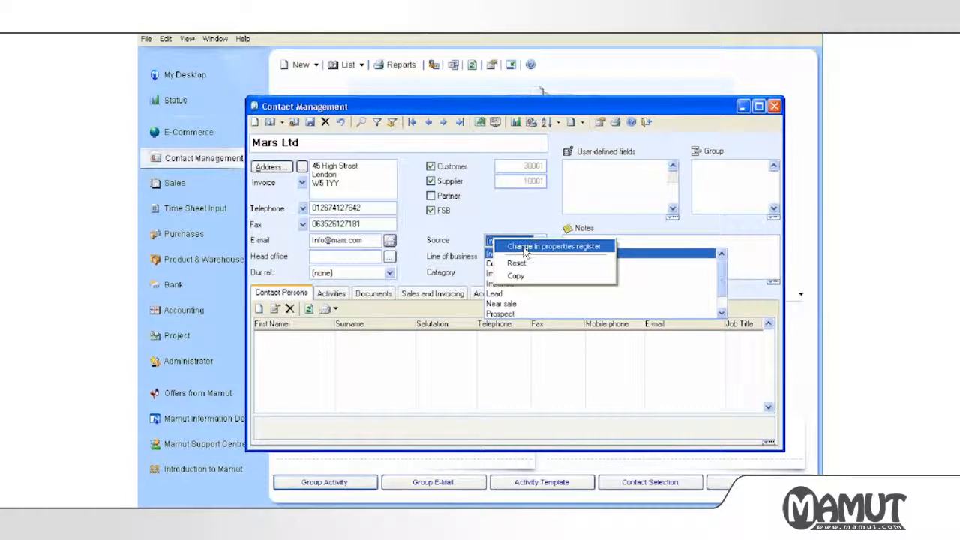
pyautogui.click(524, 250)
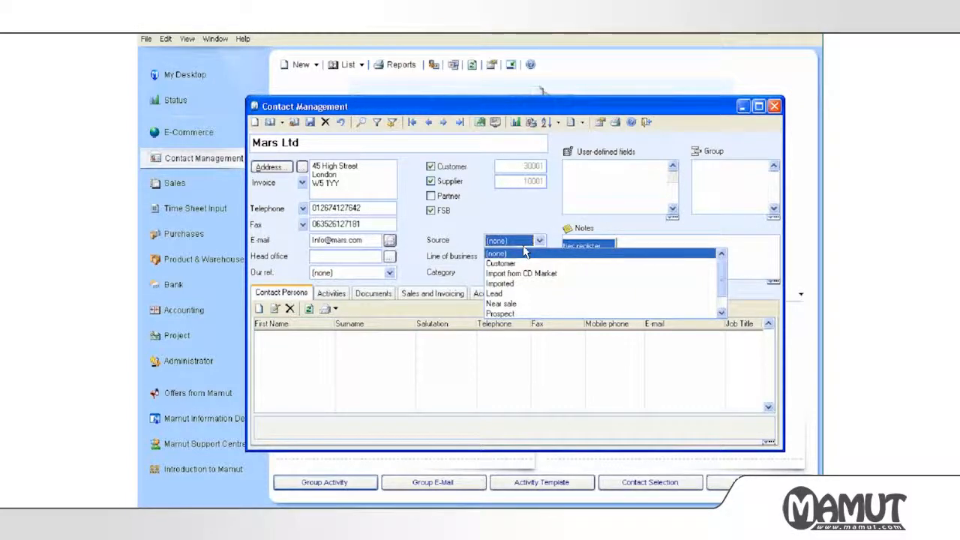
pyautogui.click(573, 269)
pyautogui.click(547, 307)
pyautogui.click(391, 267)
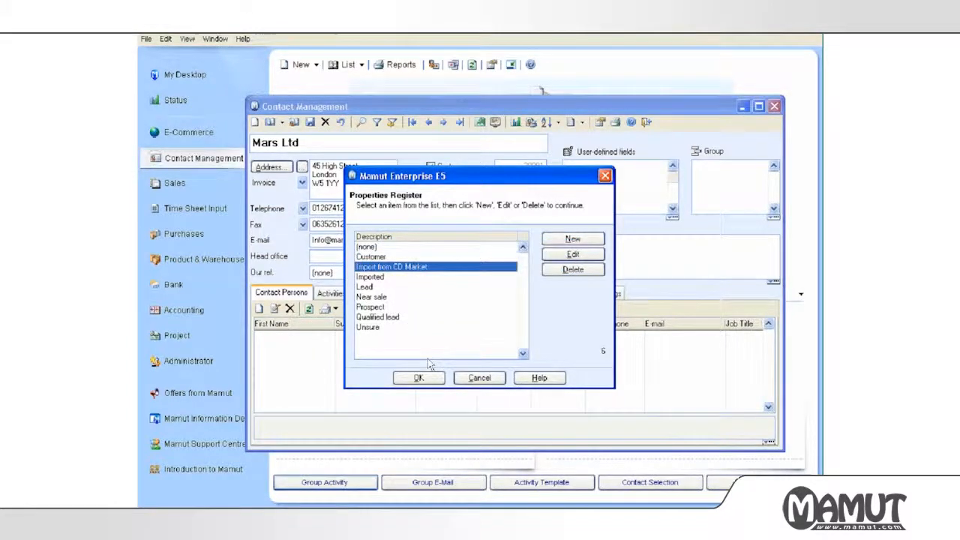
pyautogui.click(478, 378)
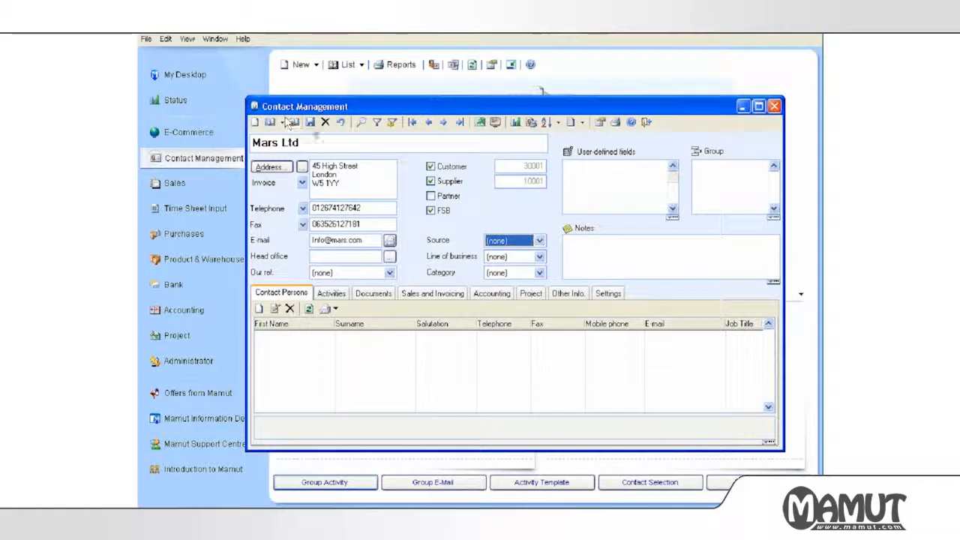
# Set the Nestlé contact's Source to (none), then return to the Mars Ltd record.
pyautogui.click(444, 123)
pyautogui.click(539, 240)
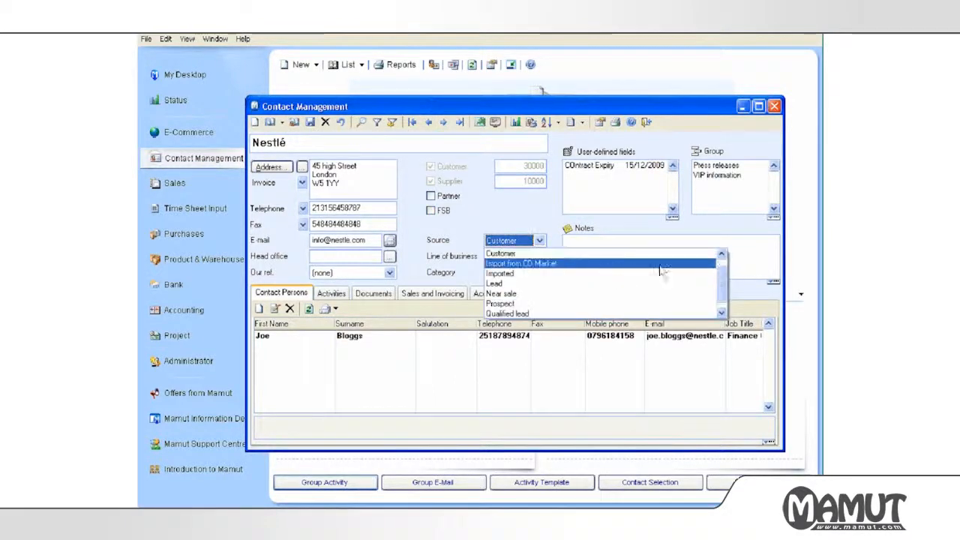
pyautogui.scroll(1, 678, 262)
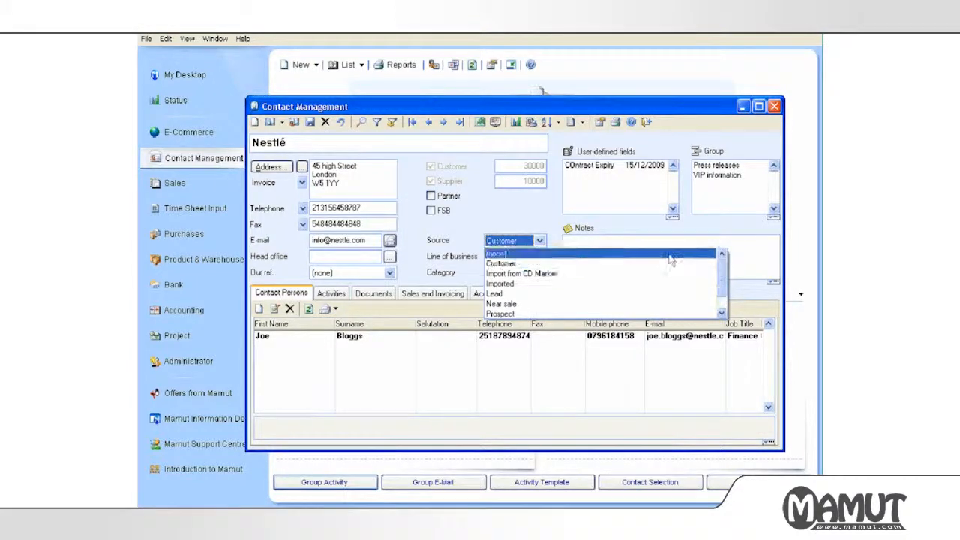
pyautogui.click(672, 255)
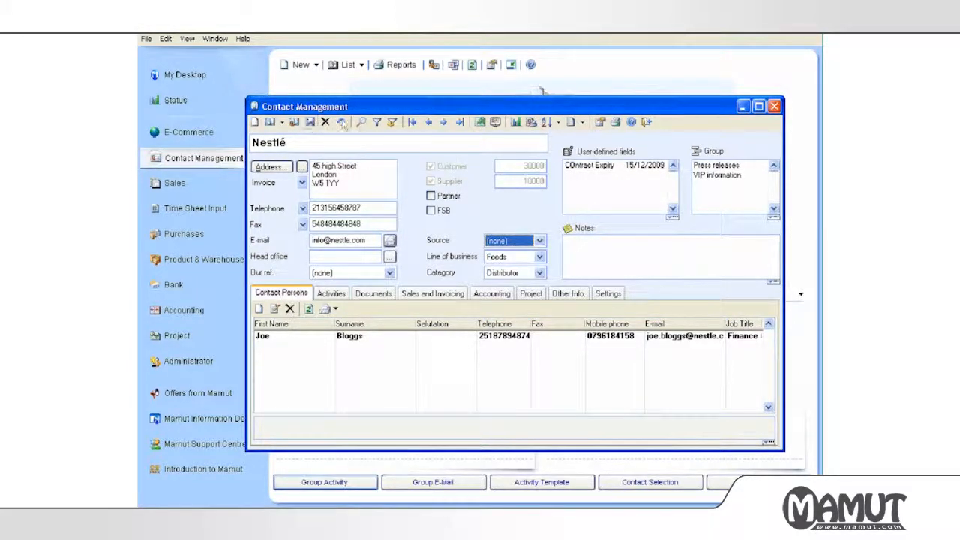
pyautogui.click(429, 123)
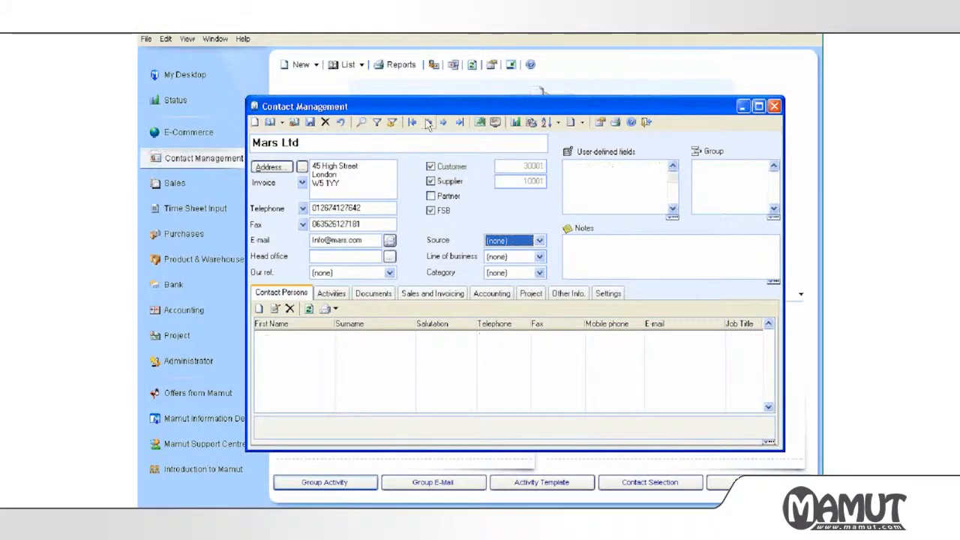
# Delete the old Source values: Unsure, Customer, Import from CD Market, Imported, Lead, Near sale, Prospect, Qualified lead.
pyautogui.rightClick(501, 243)
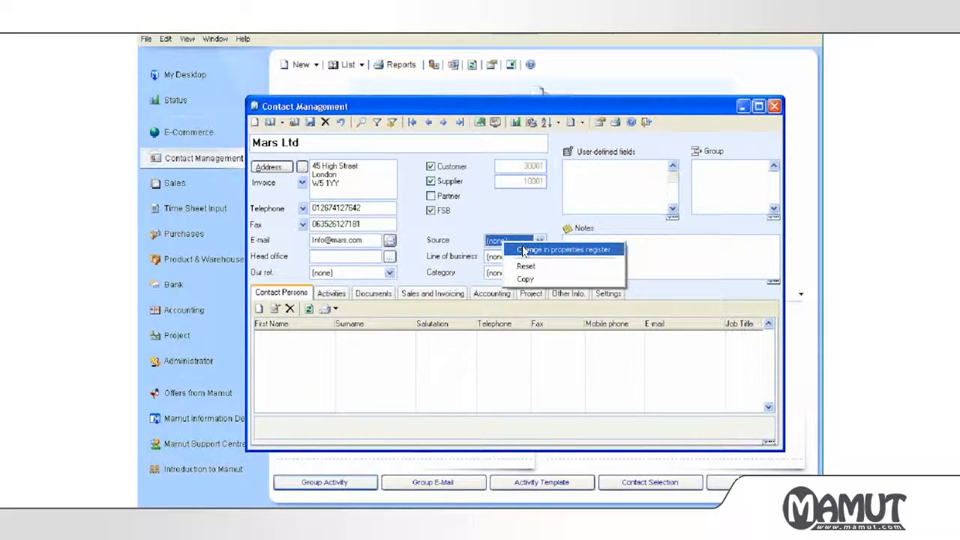
pyautogui.click(523, 250)
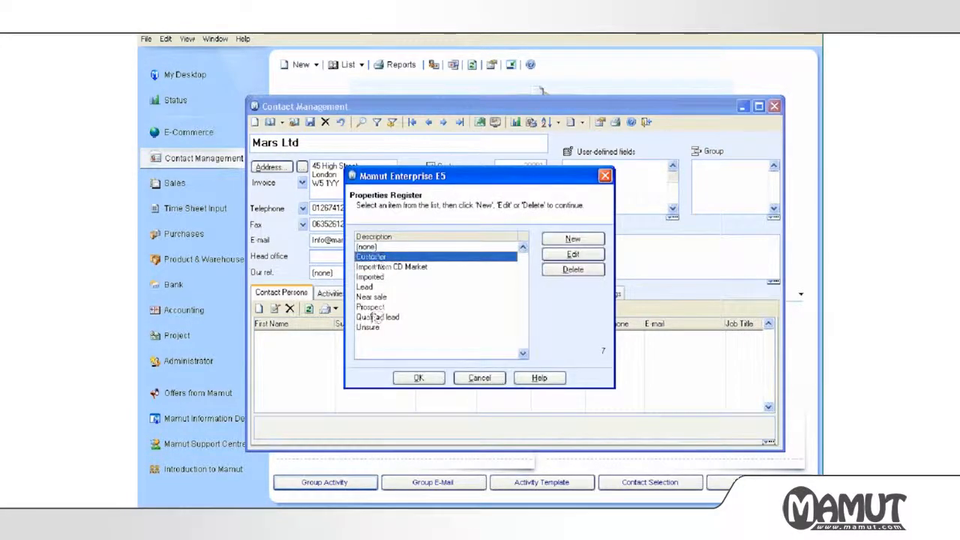
pyautogui.click(369, 327)
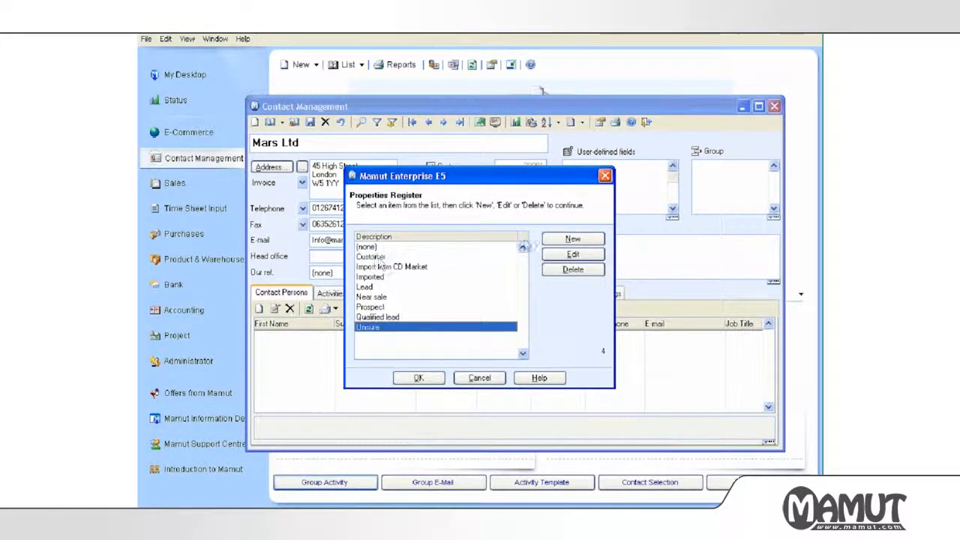
pyautogui.click(557, 270)
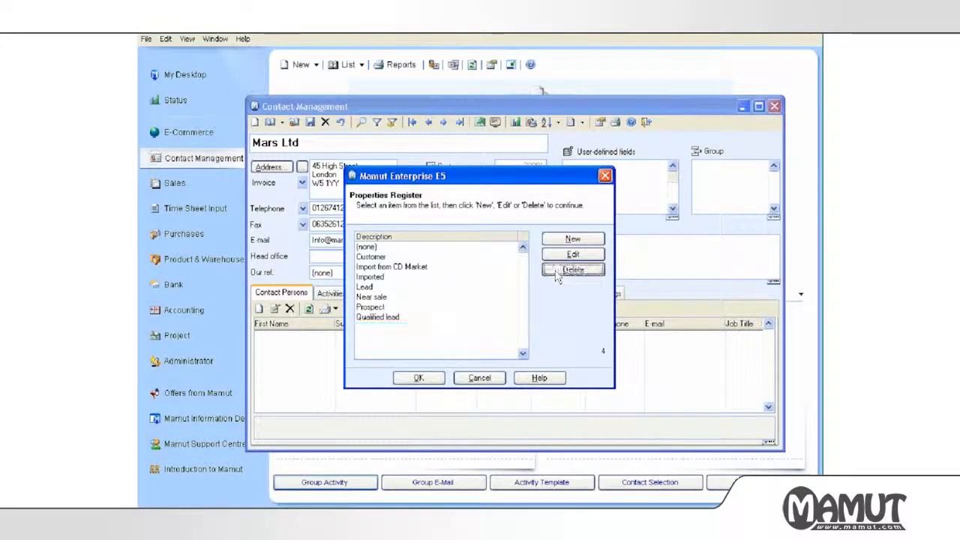
pyautogui.click(393, 257)
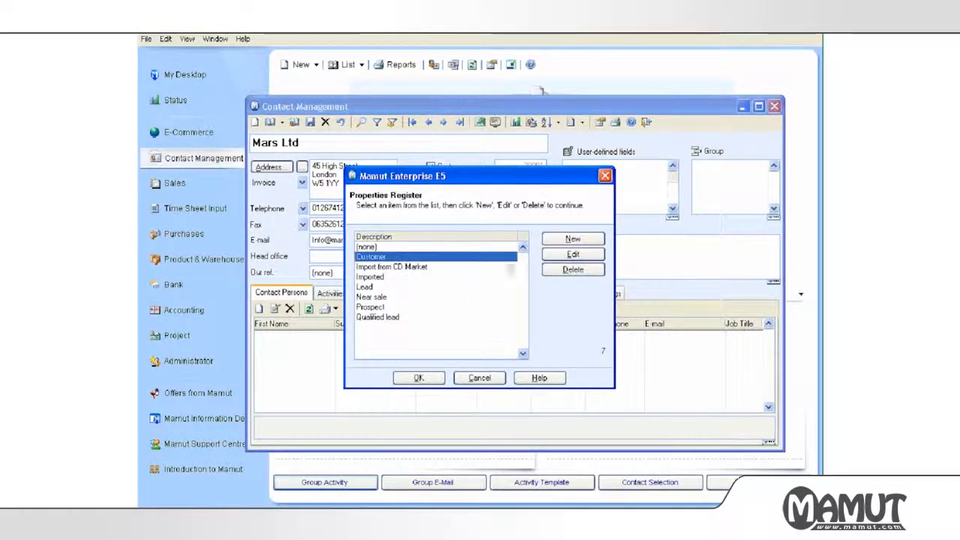
pyautogui.click(555, 272)
pyautogui.click(555, 273)
pyautogui.click(553, 273)
pyautogui.click(553, 273)
pyautogui.click(552, 273)
pyautogui.click(552, 273)
pyautogui.click(553, 273)
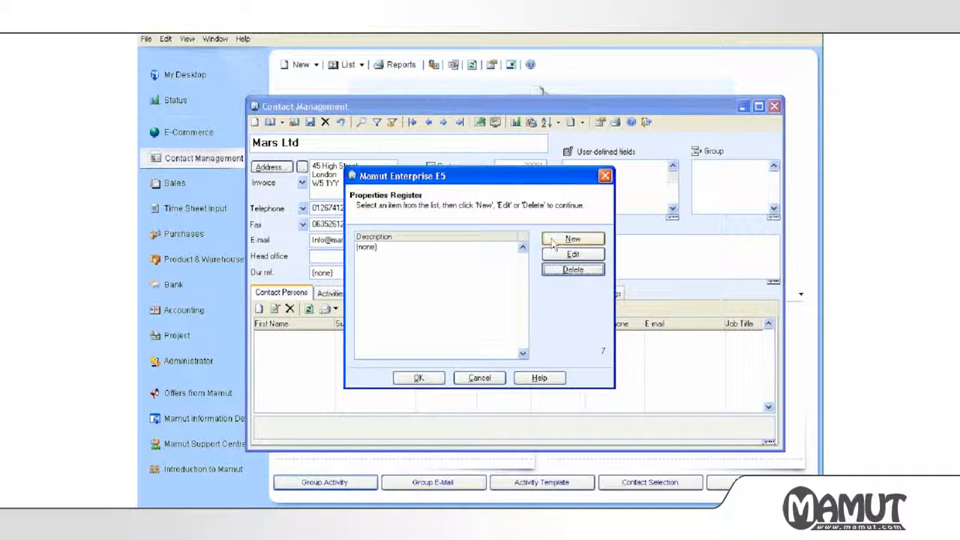
# Add Google, Yellow Pages and 192.com as new Source values.
pyautogui.click(553, 242)
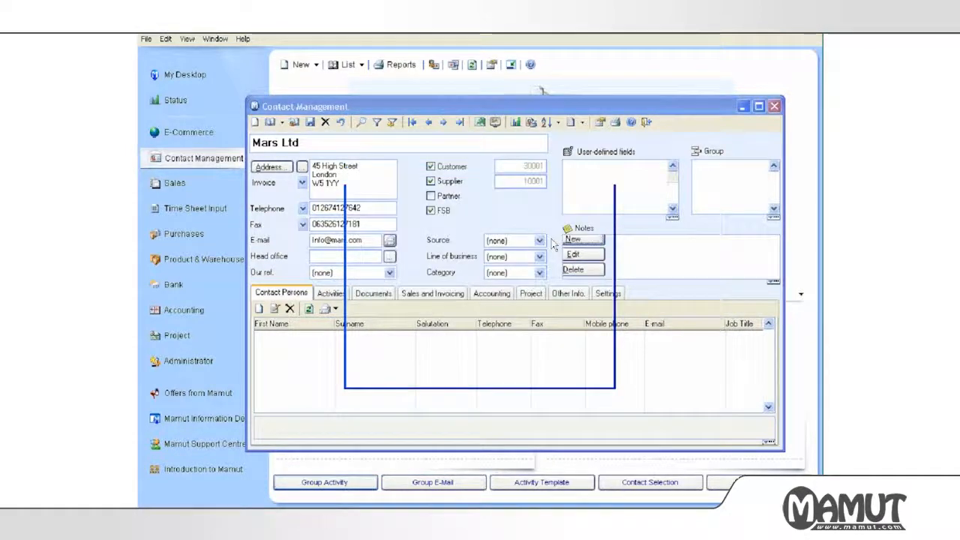
pyautogui.write('Google')
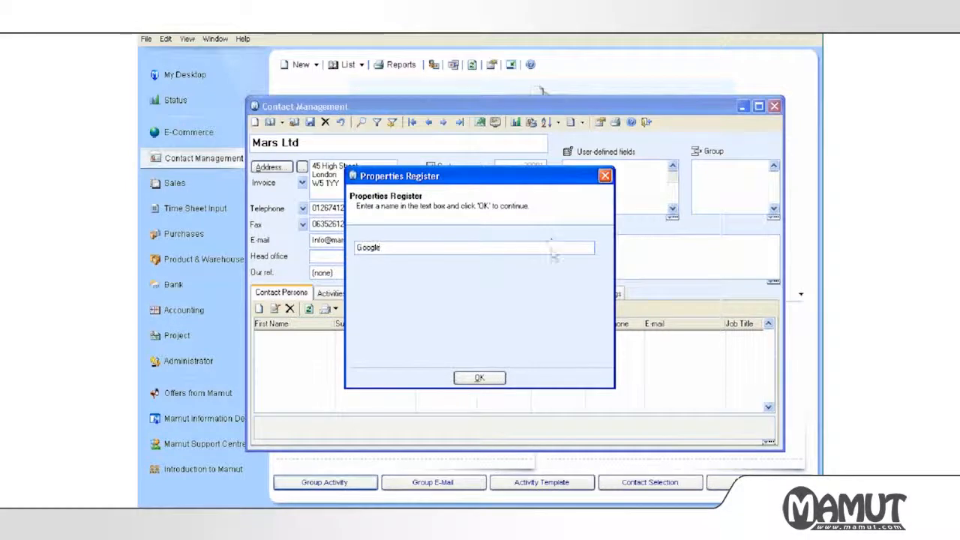
pyautogui.click(492, 379)
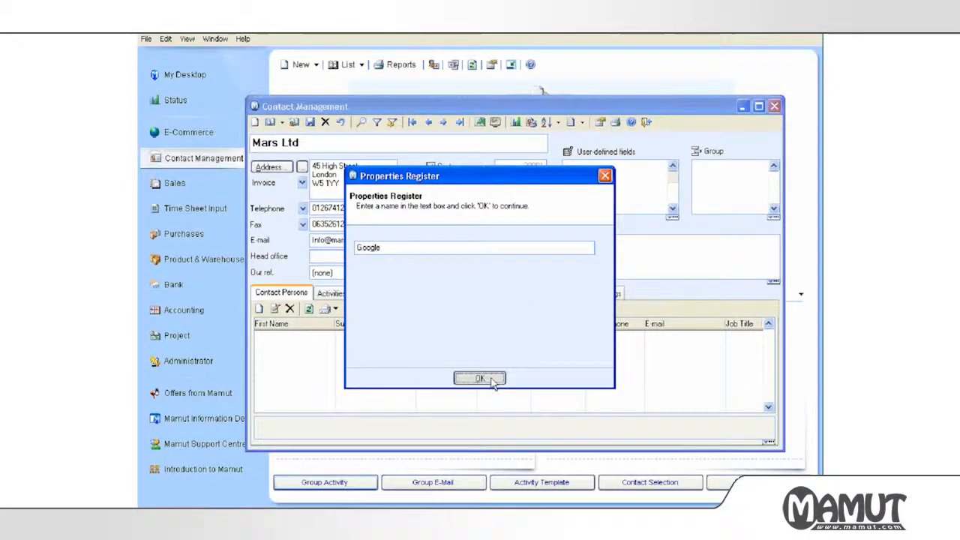
pyautogui.click(559, 242)
pyautogui.write('Yellow Pages')
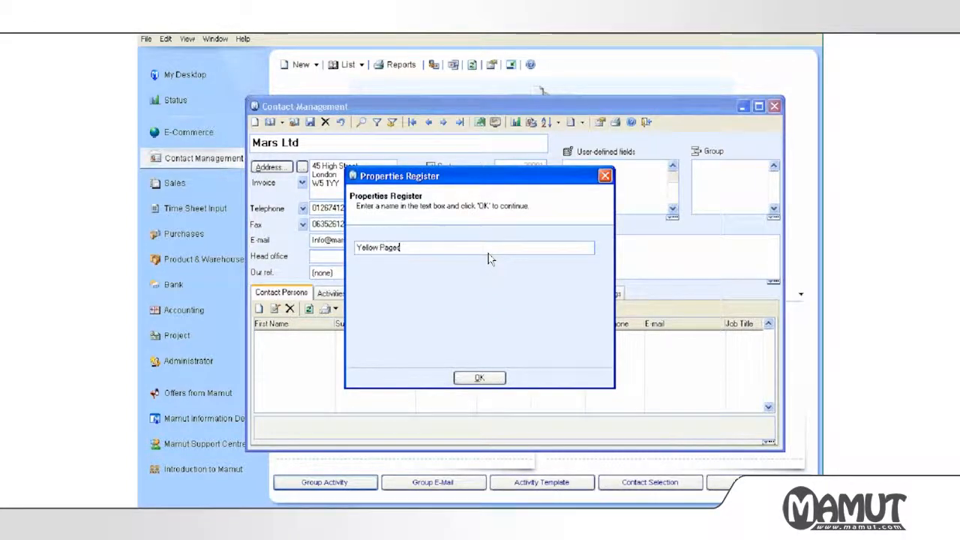
pyautogui.click(480, 378)
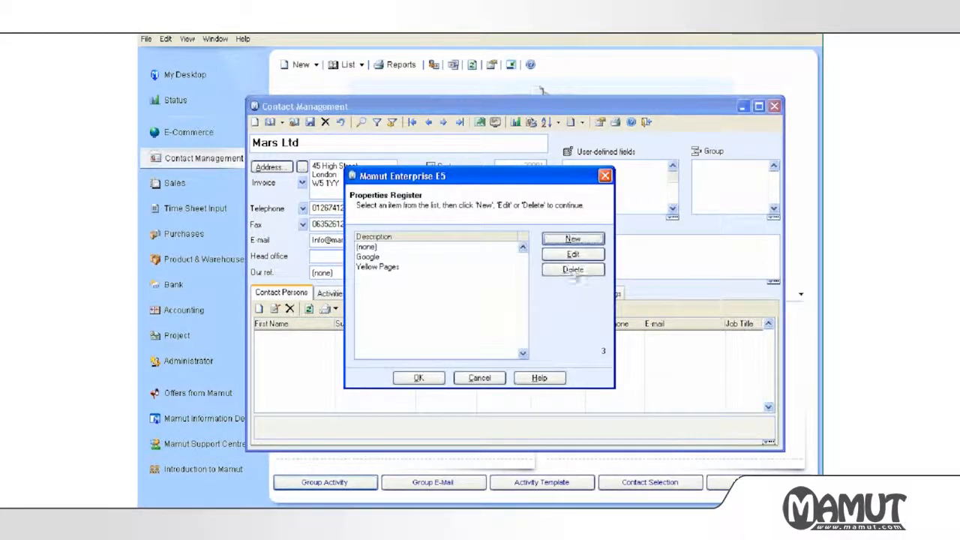
pyautogui.click(573, 239)
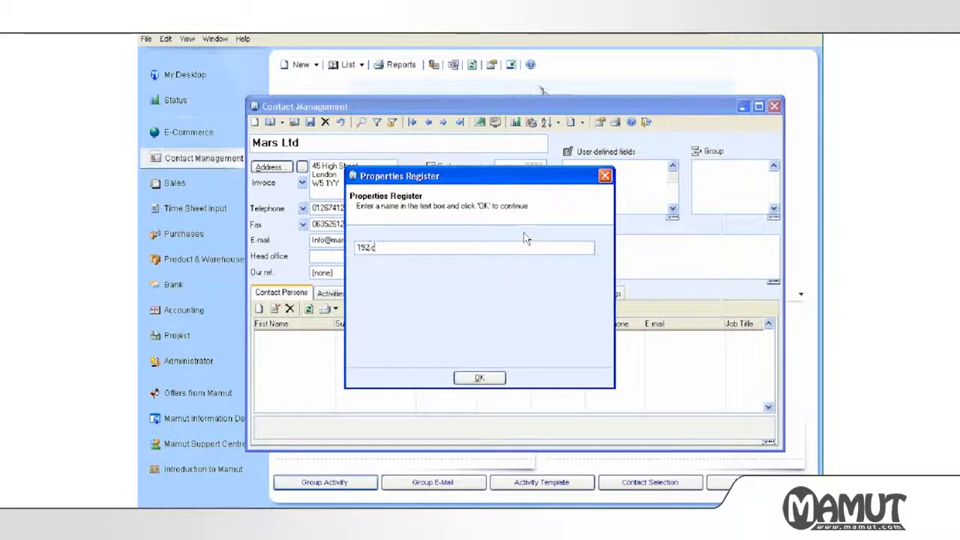
pyautogui.write('192.com')
pyautogui.click(484, 378)
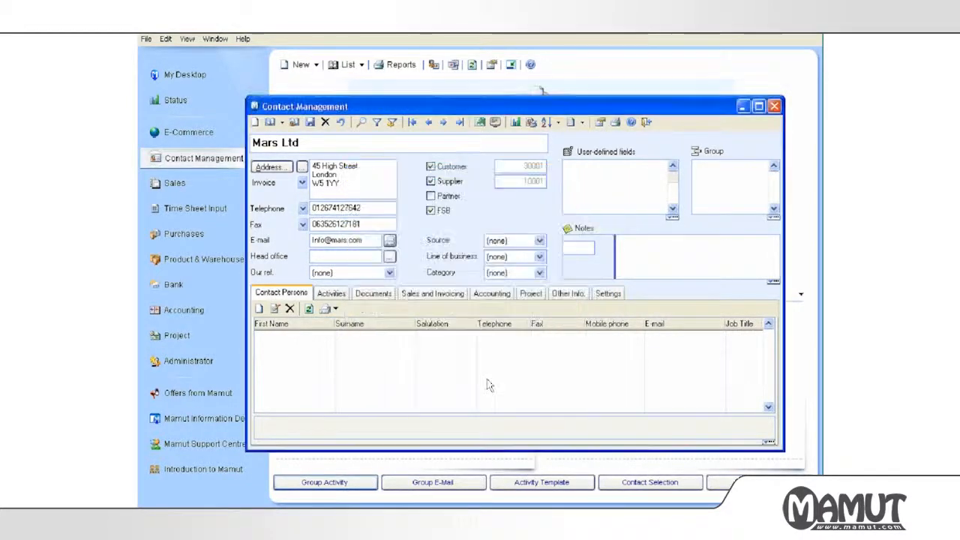
# Add TV advert, Radio Advert and Telegraph Newspaper as Source values, then review the list.
pyautogui.click(572, 238)
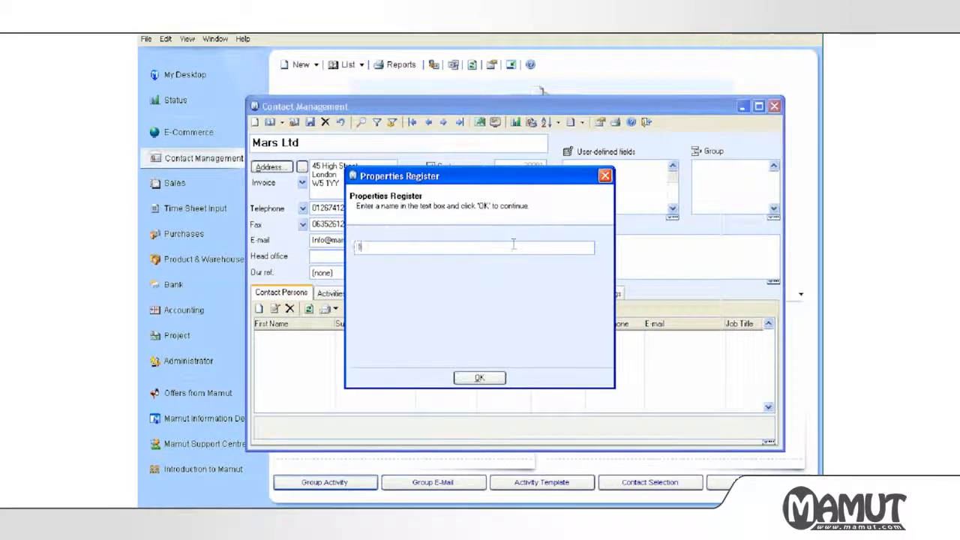
pyautogui.write('TV advert')
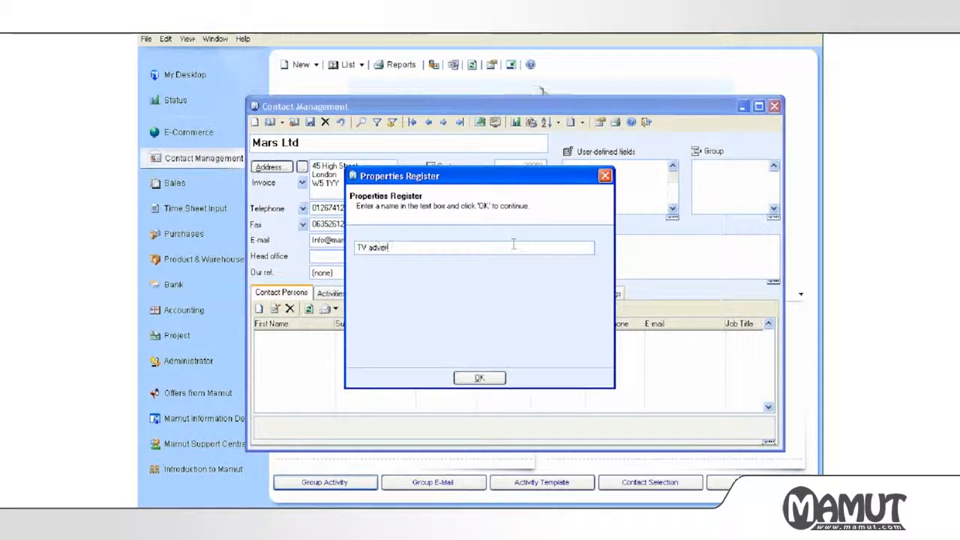
pyautogui.click(479, 378)
pyautogui.write('Ra')
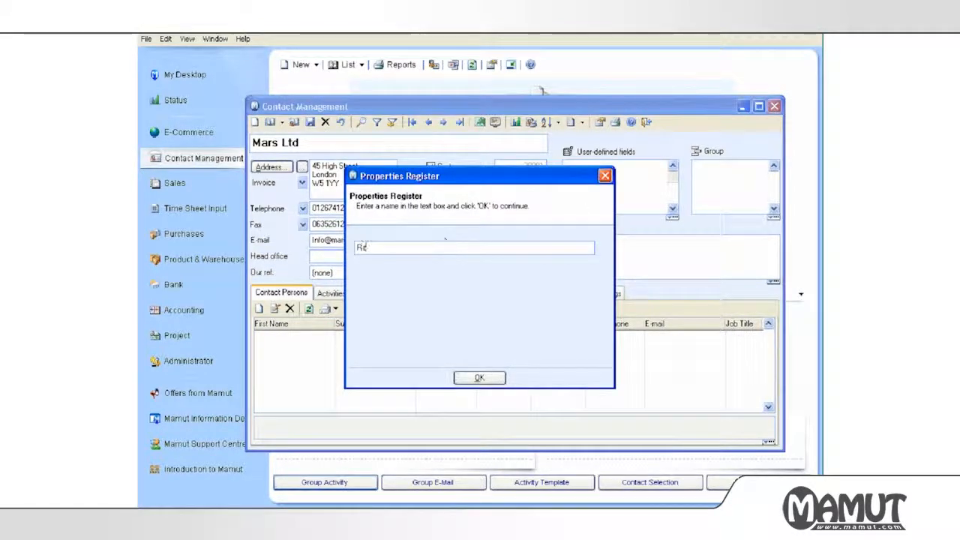
pyautogui.write('dio Advert')
pyautogui.click(479, 378)
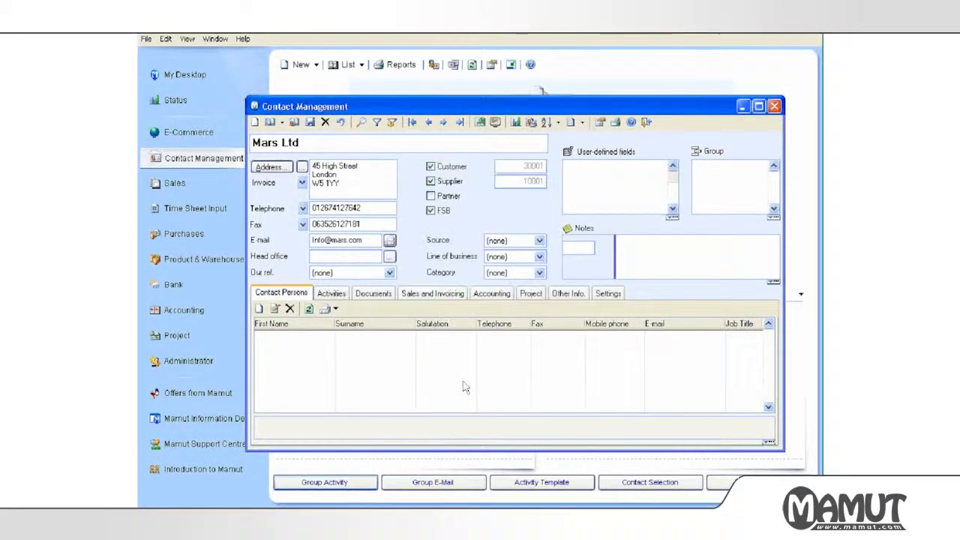
pyautogui.click(557, 247)
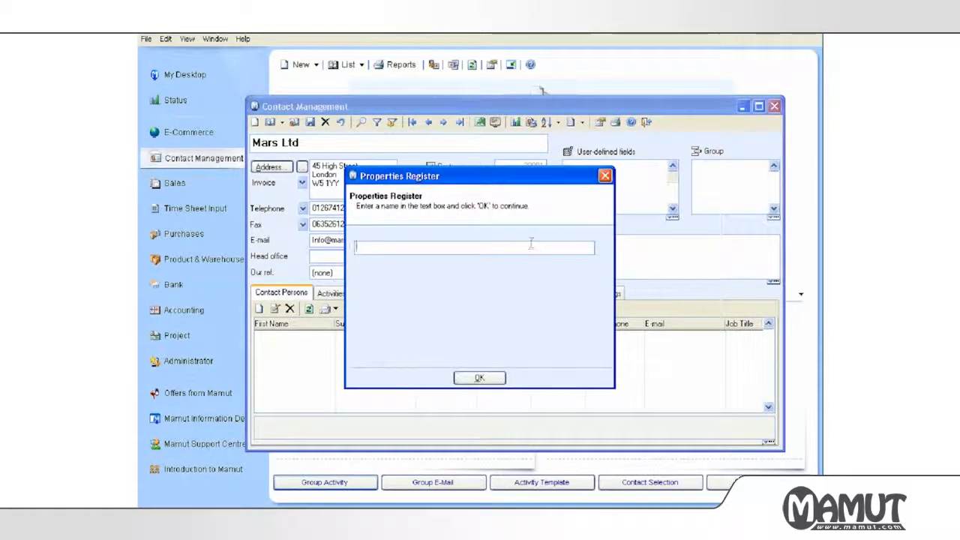
pyautogui.write('Telegraph')
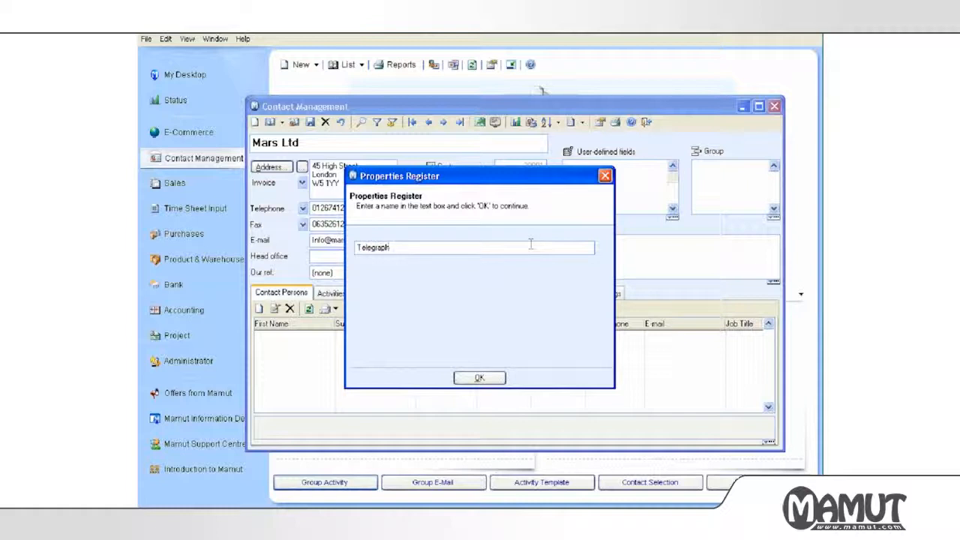
pyautogui.write(' Newspaper')
pyautogui.click(479, 377)
pyautogui.click(371, 266)
pyautogui.click(374, 277)
pyautogui.click(375, 287)
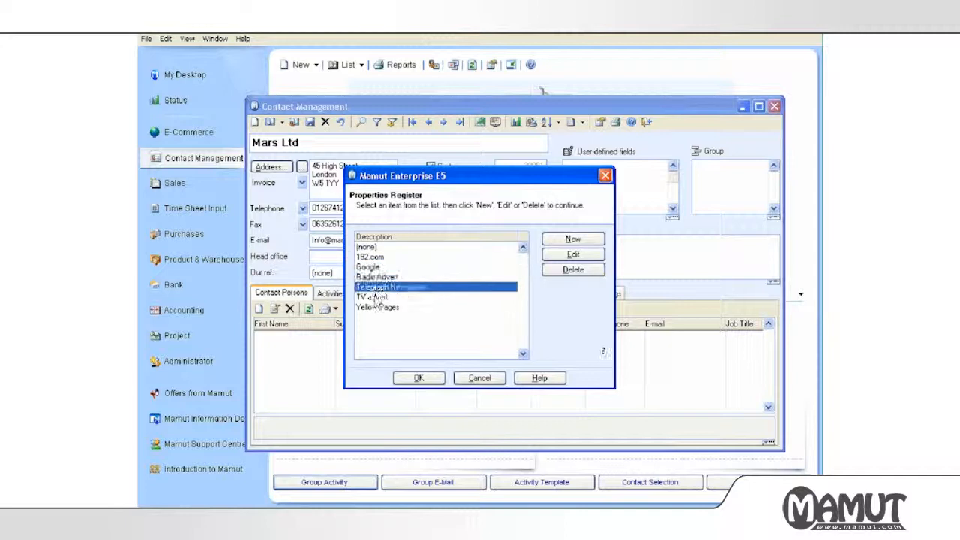
pyautogui.click(375, 297)
pyautogui.click(376, 308)
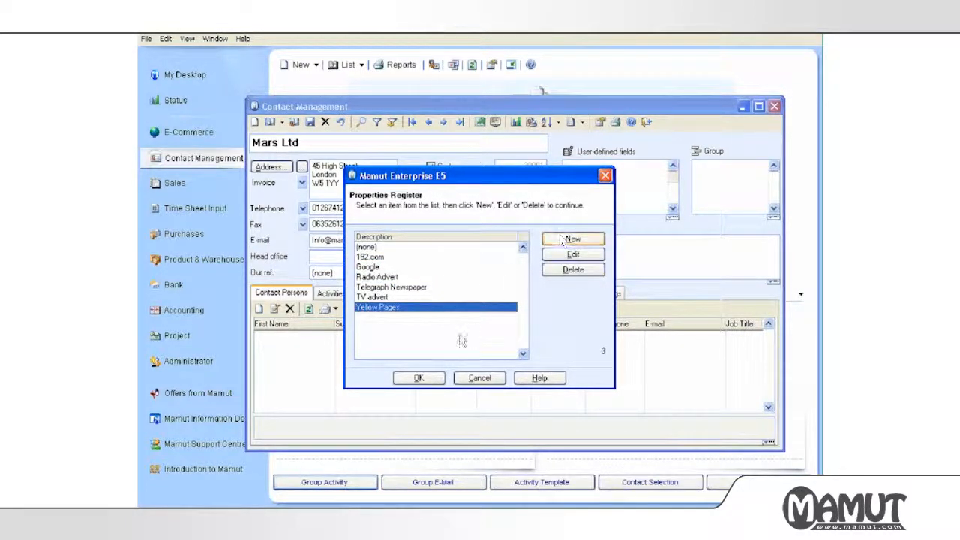
# Give Mars Ltd Source Telegraph Newspaper, line of business Foods and category Customer.
pyautogui.click(418, 379)
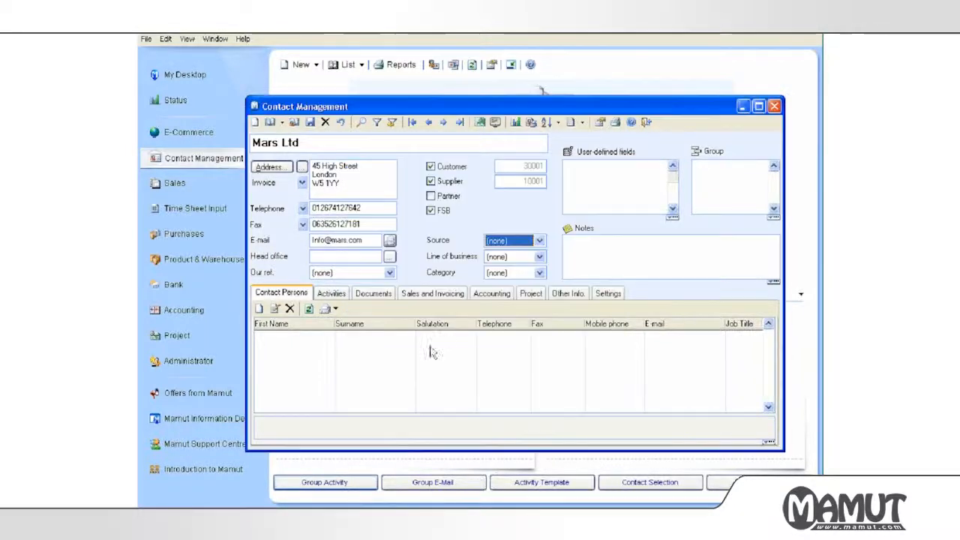
pyautogui.click(527, 240)
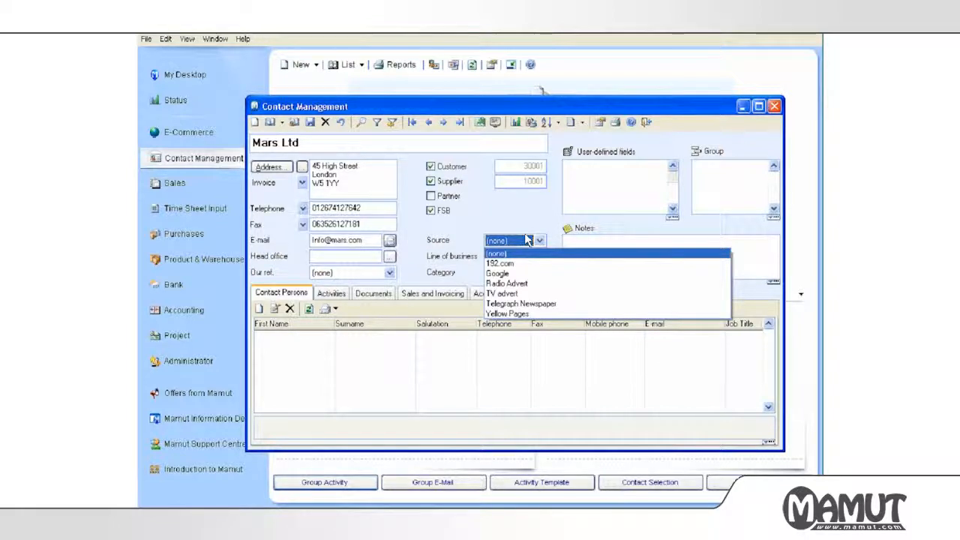
pyautogui.click(528, 303)
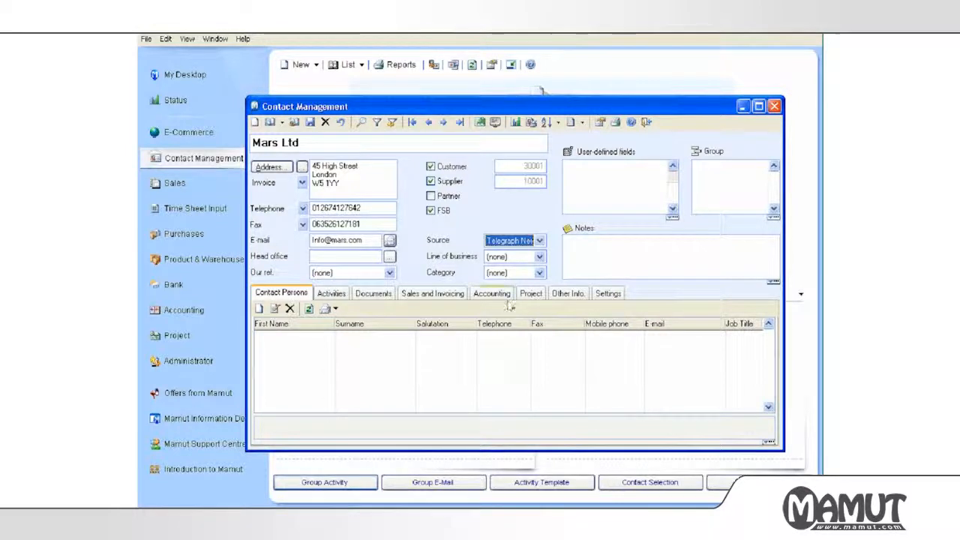
pyautogui.click(514, 256)
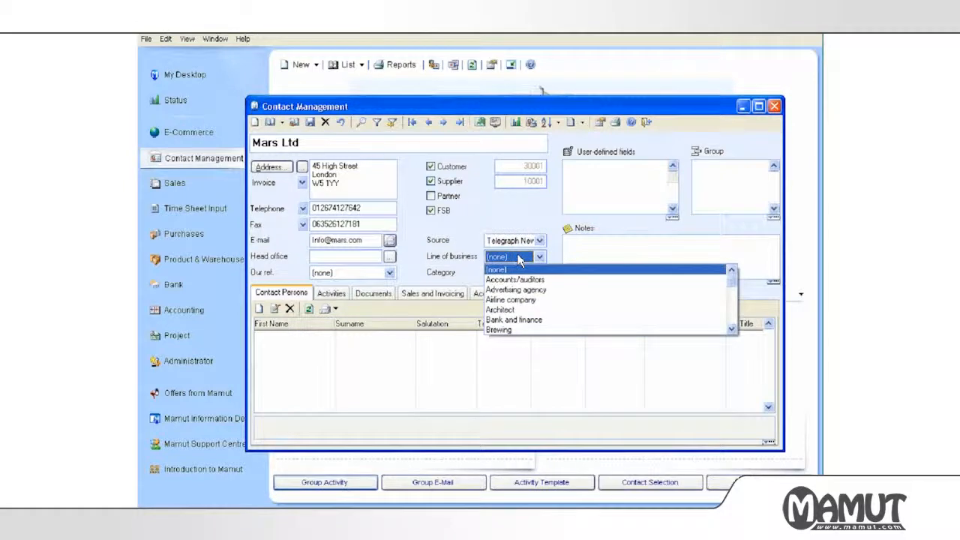
pyautogui.moveTo(737, 286); pyautogui.dragTo(733, 296)
pyautogui.click(666, 327)
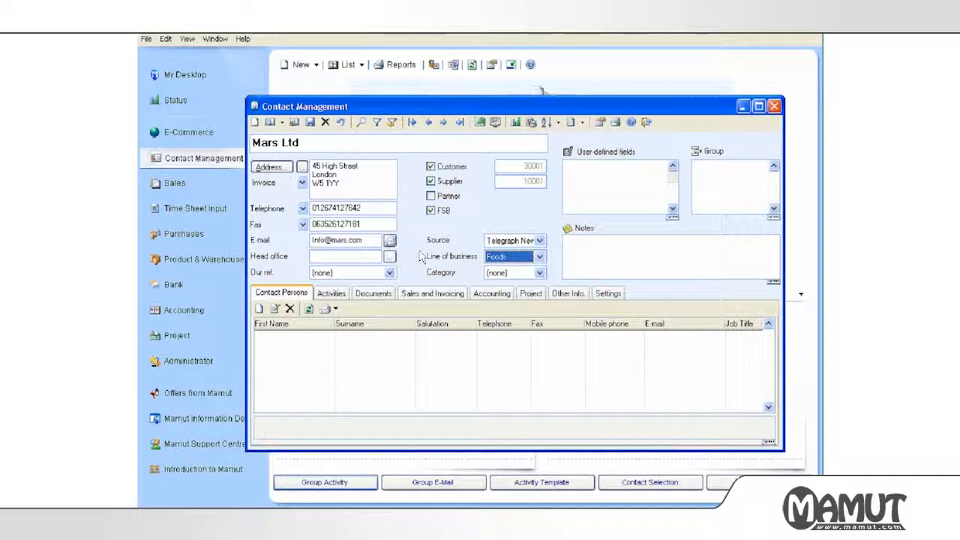
pyautogui.click(494, 275)
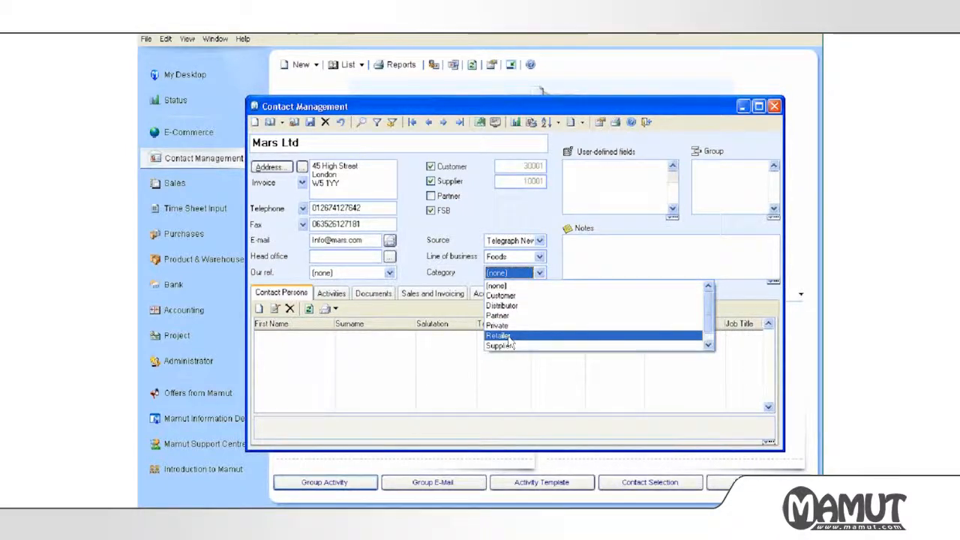
pyautogui.scroll(-1, 711, 323)
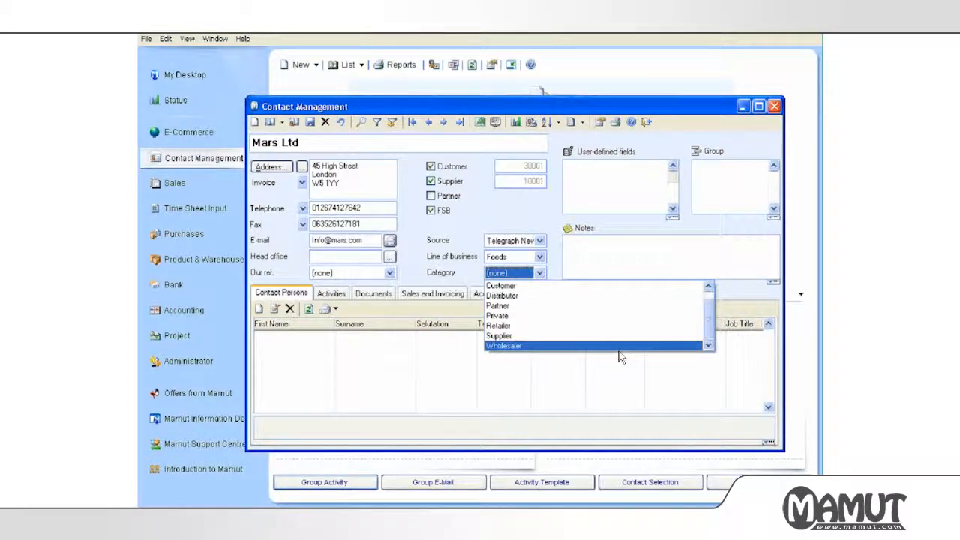
pyautogui.click(589, 287)
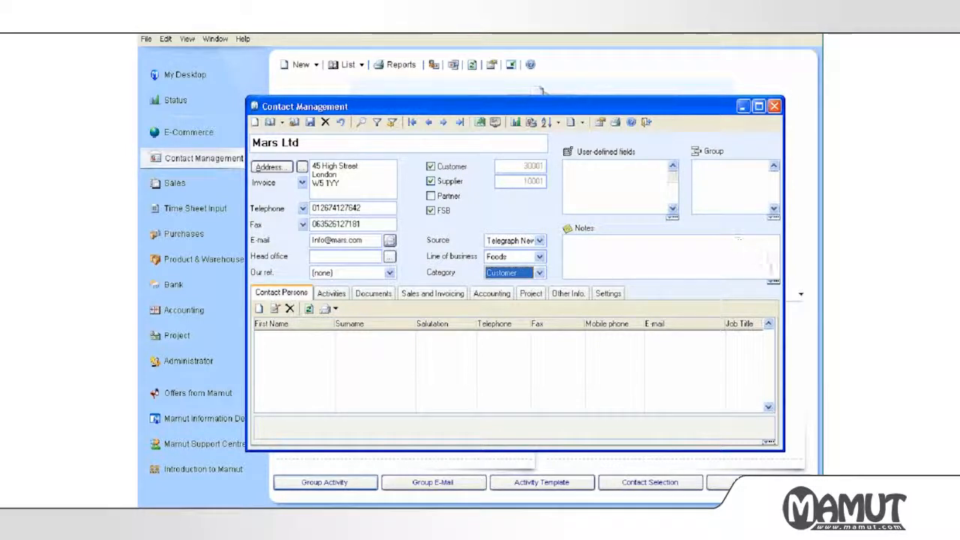
# Add a user-defined field to Mars Ltd with field type COntract Expiry and bring up its options.
pyautogui.click(568, 153)
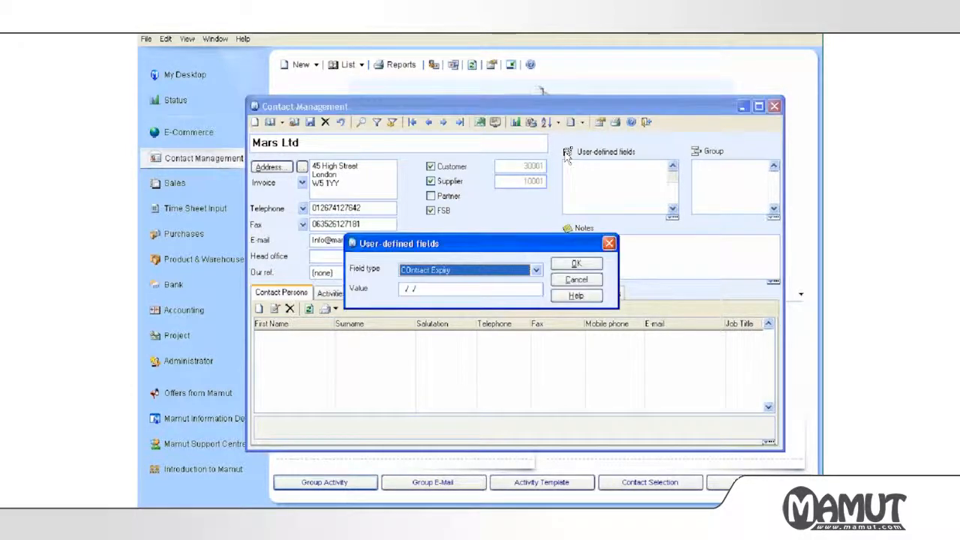
pyautogui.click(536, 270)
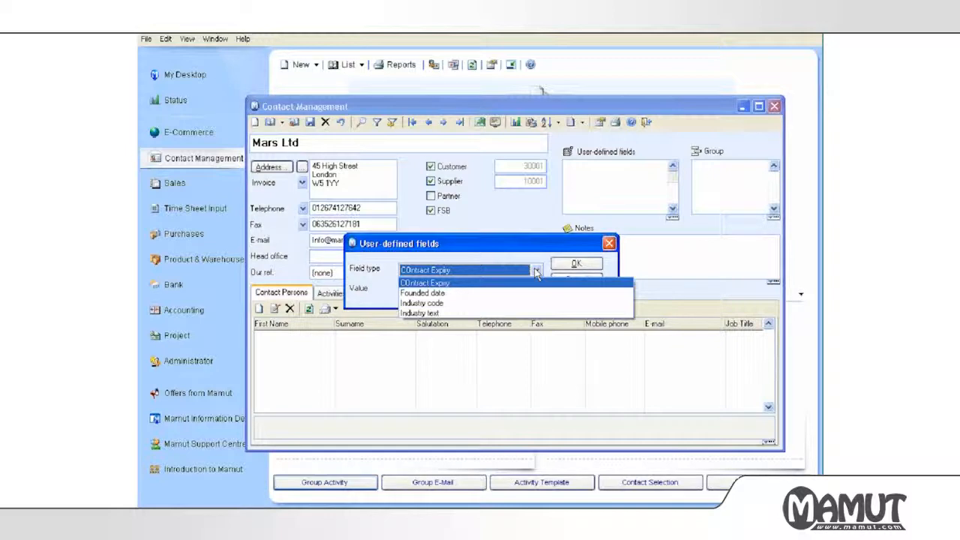
pyautogui.click(468, 282)
pyautogui.rightClick(466, 273)
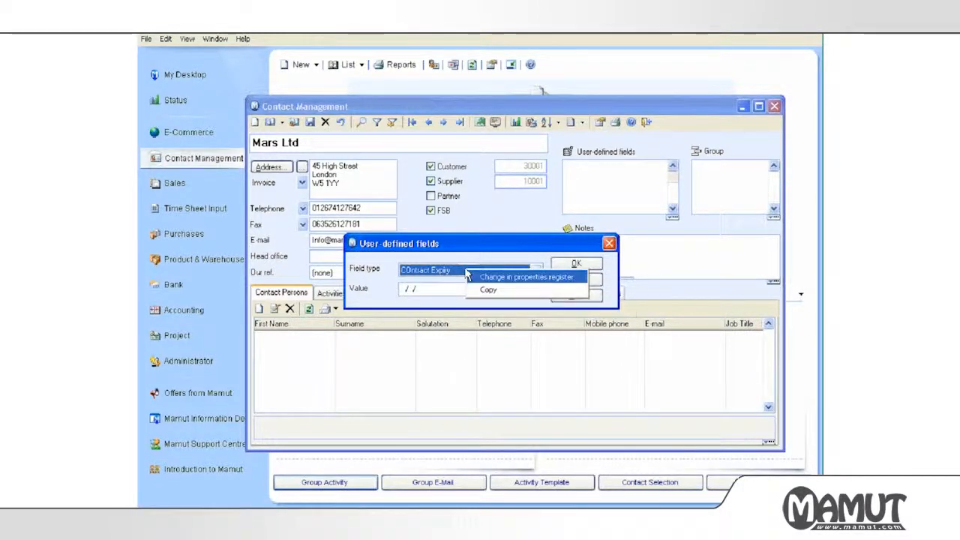
# Correct the field type name 'COntract Expiry' to 'Contract Expiry' in the properties register.
pyautogui.click(483, 278)
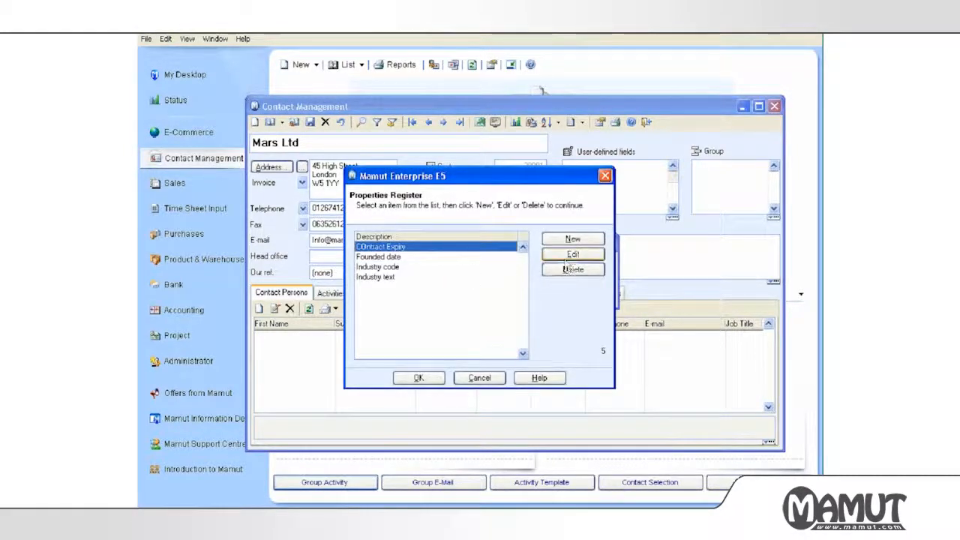
pyautogui.click(573, 255)
pyautogui.moveTo(375, 247); pyautogui.dragTo(356, 247)
pyautogui.write('Contract Expiry')
pyautogui.click(479, 378)
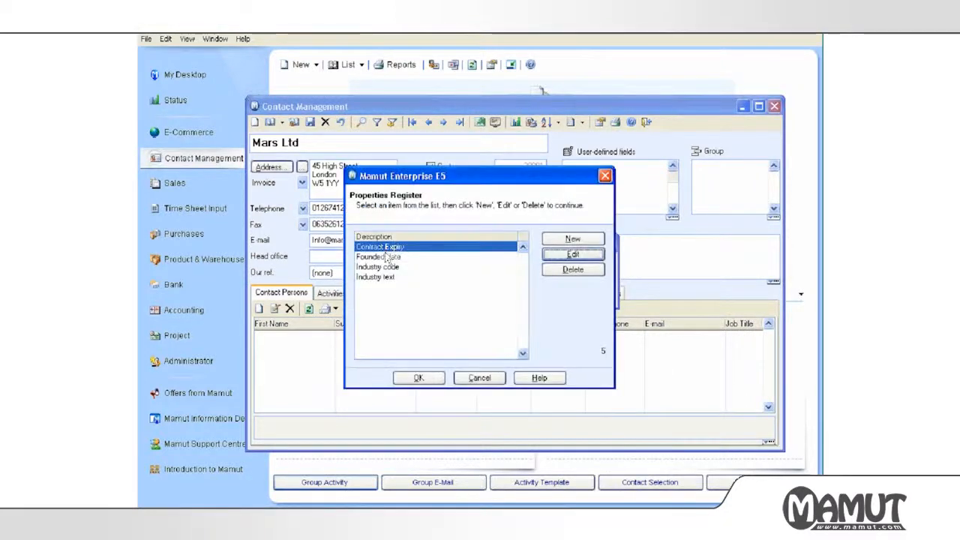
# Delete the Founded date, Industry code and Industry text field types, leaving Contract Expiry.
pyautogui.click(387, 258)
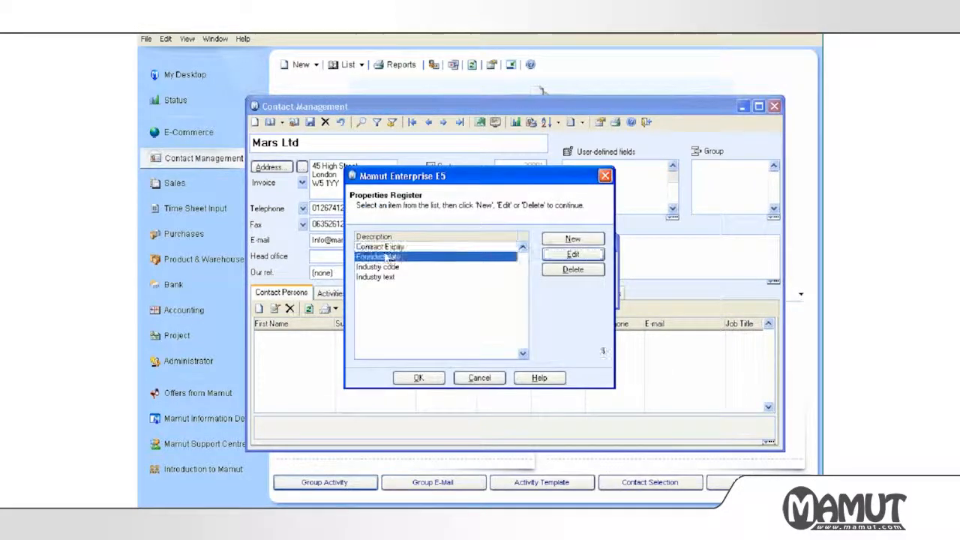
pyautogui.click(570, 270)
pyautogui.click(568, 270)
pyautogui.click(568, 269)
pyautogui.click(376, 249)
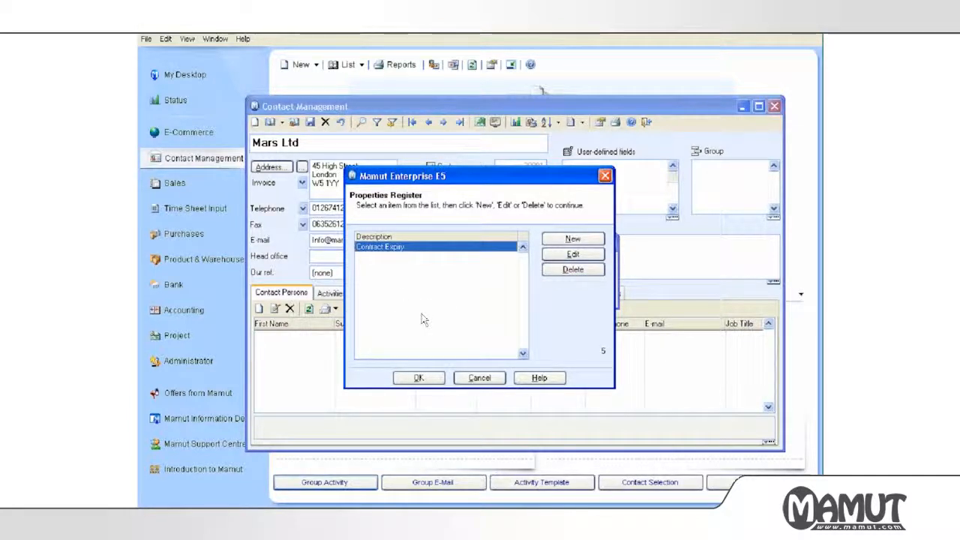
# Create a numeric user-defined field type named No Employees.
pyautogui.click(553, 240)
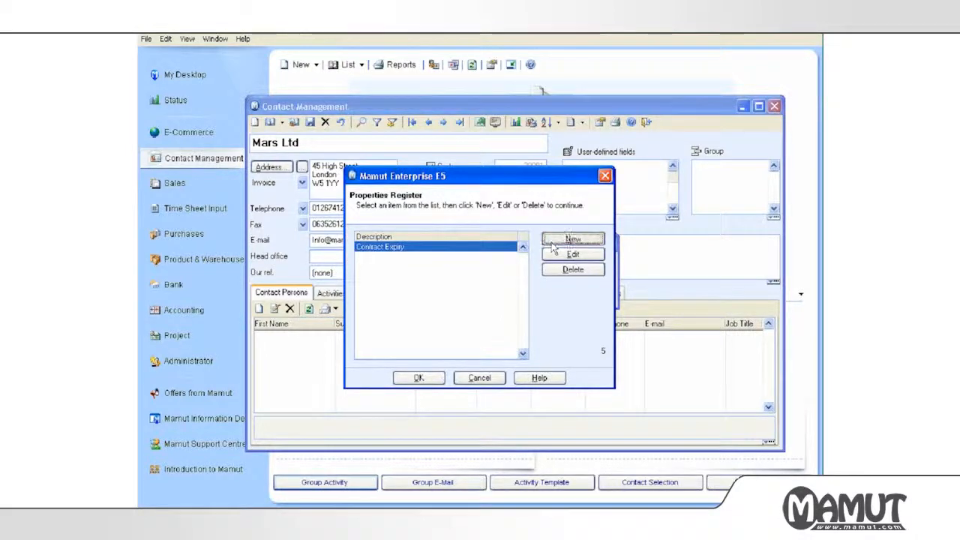
pyautogui.write('No Ema')
pyautogui.write('loyee')
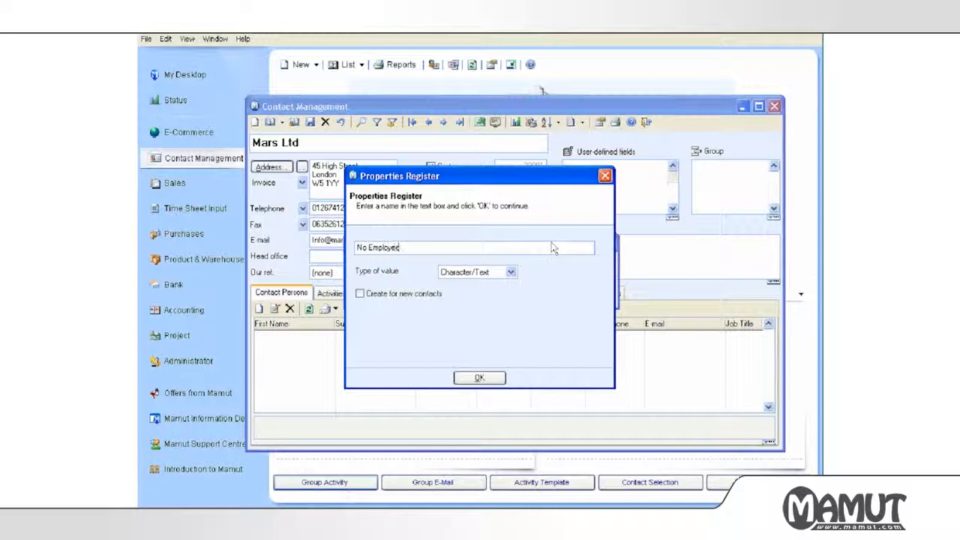
pyautogui.write('s')
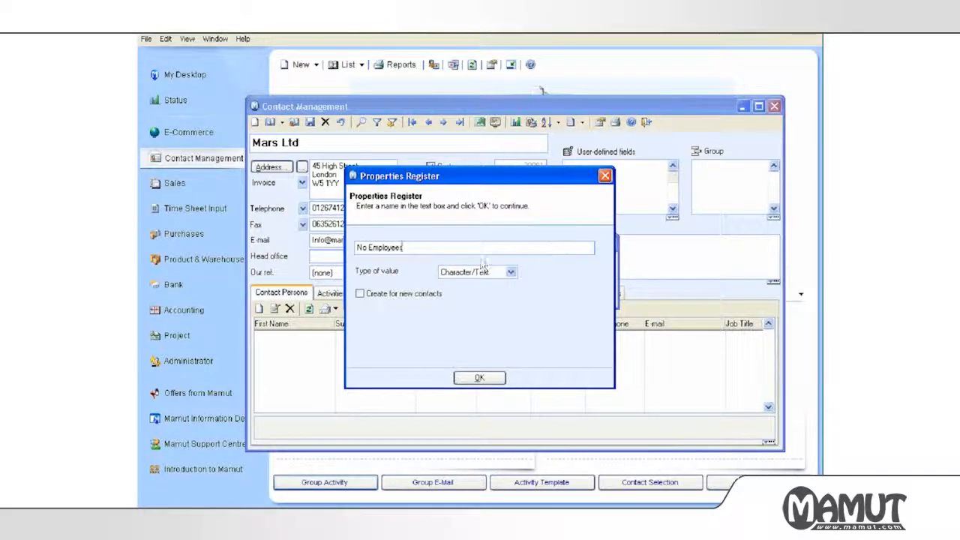
pyautogui.click(483, 275)
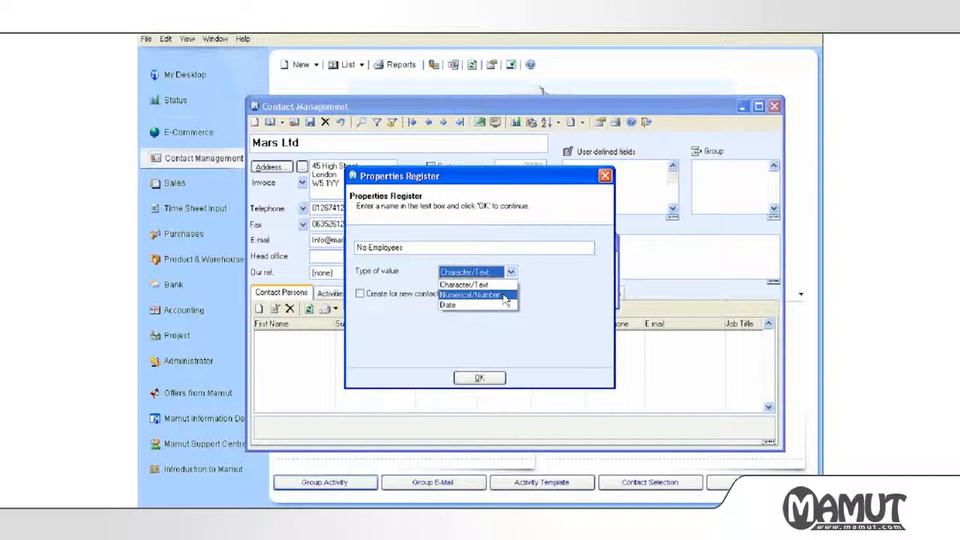
pyautogui.click(504, 299)
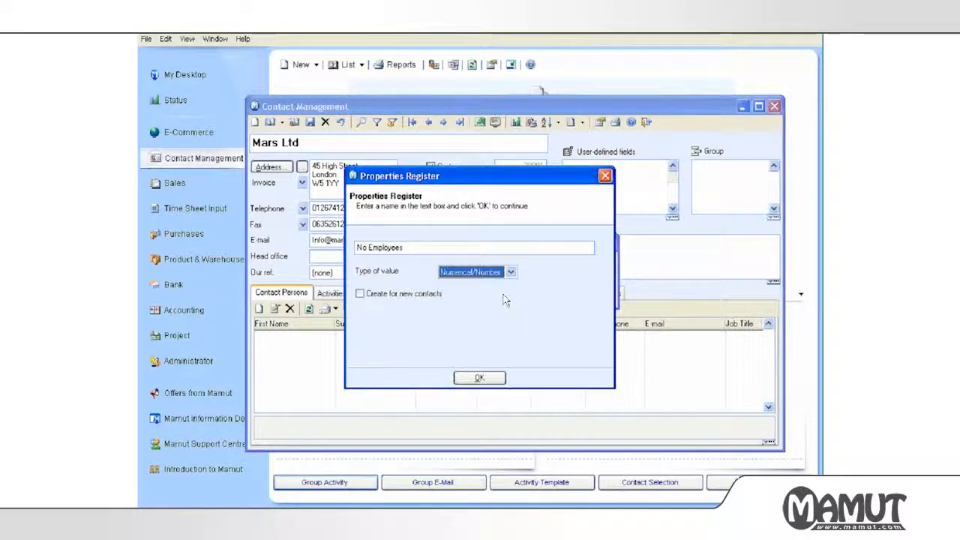
pyautogui.click(474, 379)
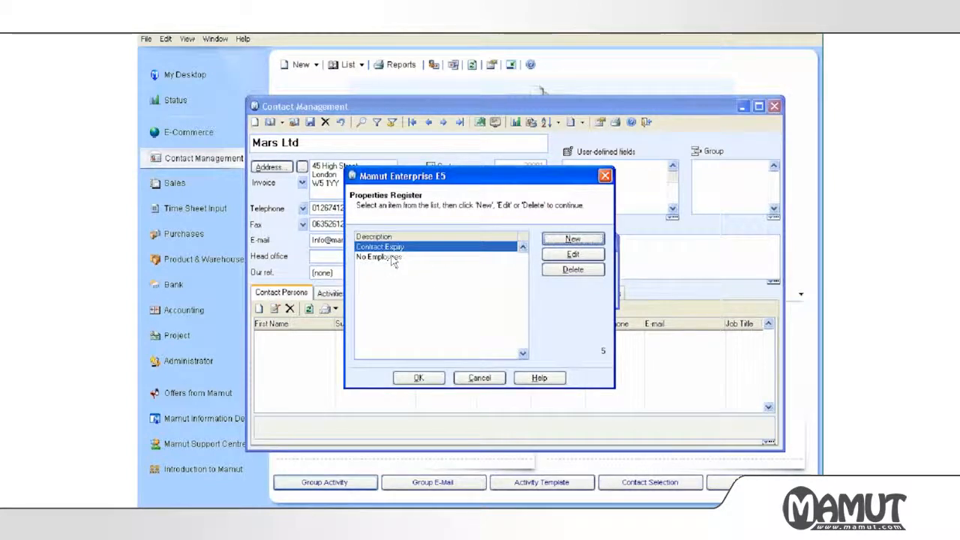
# Create a numeric user-defined field type named Turnover.
pyautogui.click(575, 237)
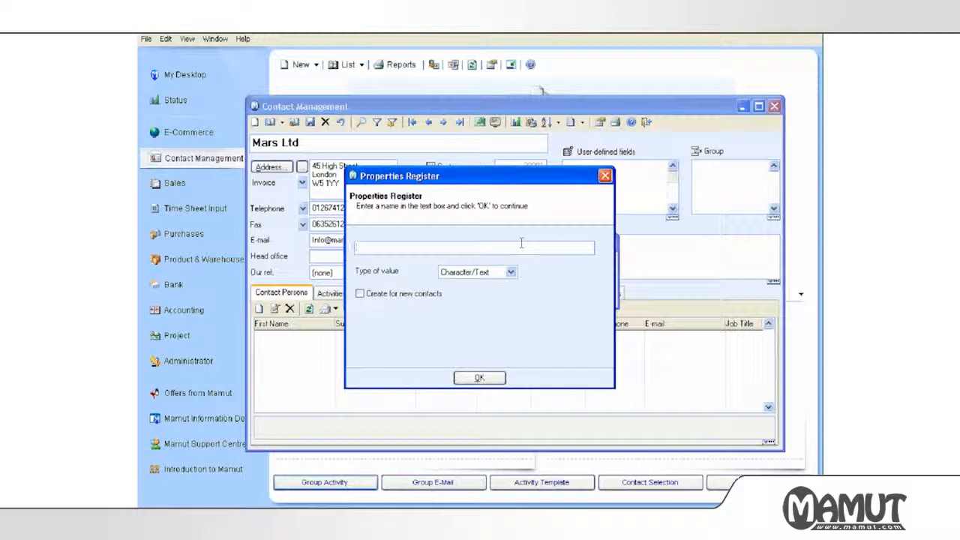
pyautogui.write('nover')
pyautogui.click(488, 274)
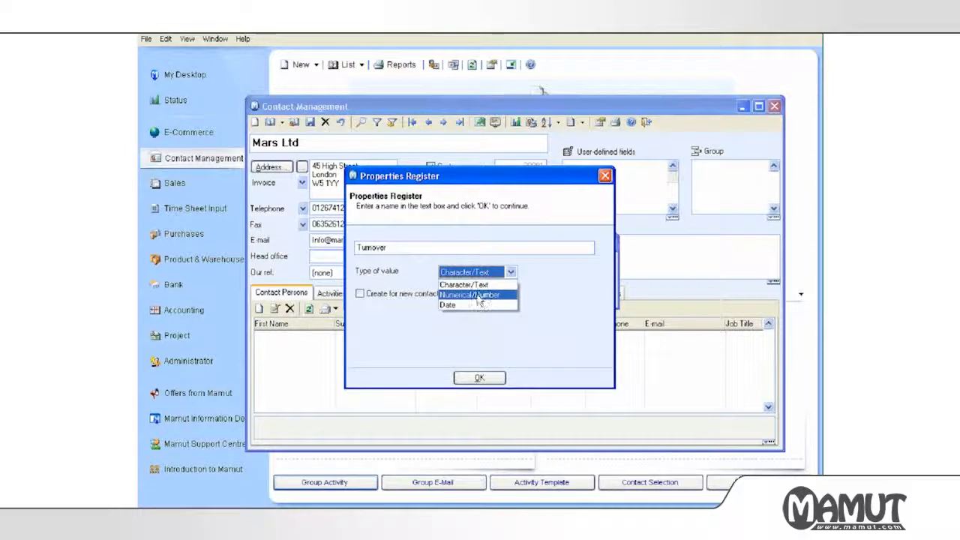
pyautogui.click(480, 298)
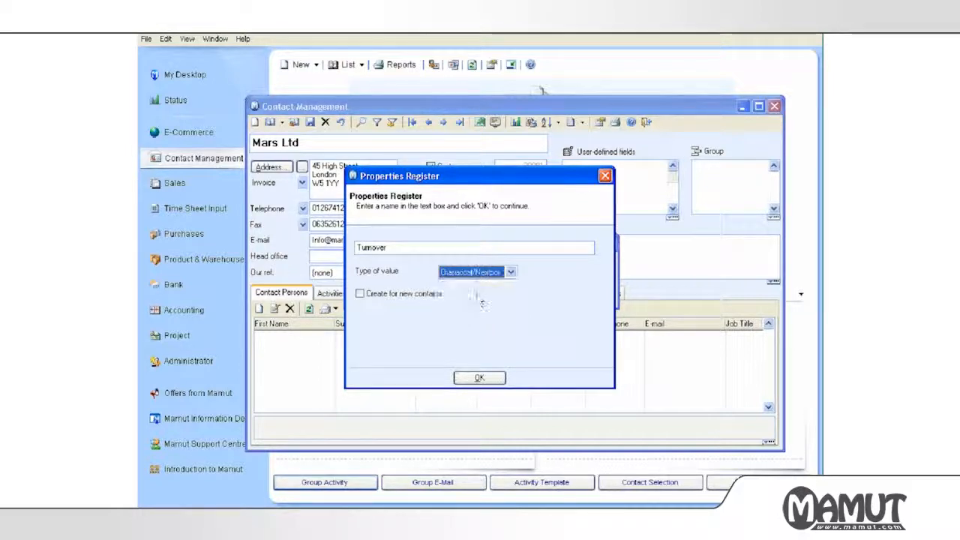
pyautogui.click(478, 379)
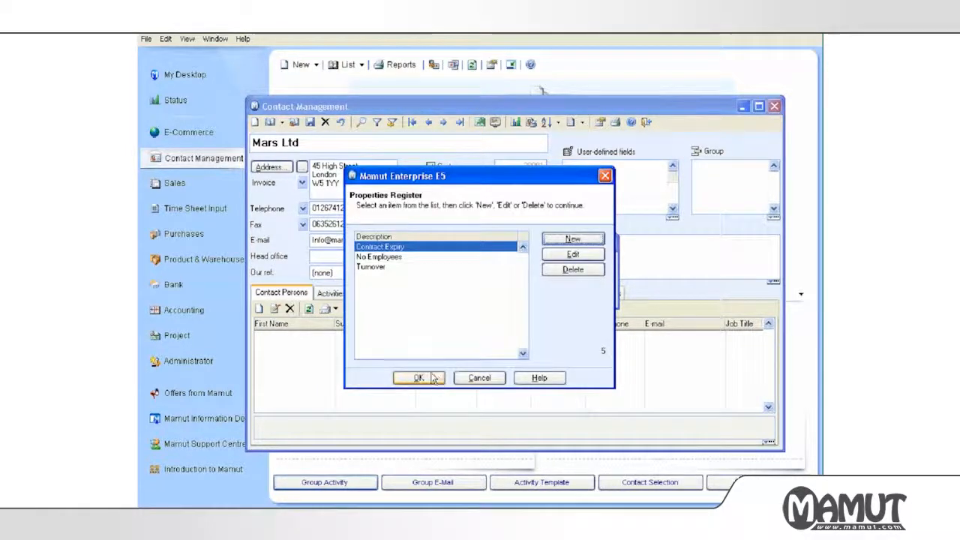
# Set Mars Ltd's Contract Expiry to 15/12/2009, correcting the year after the first entry.
pyautogui.click(418, 379)
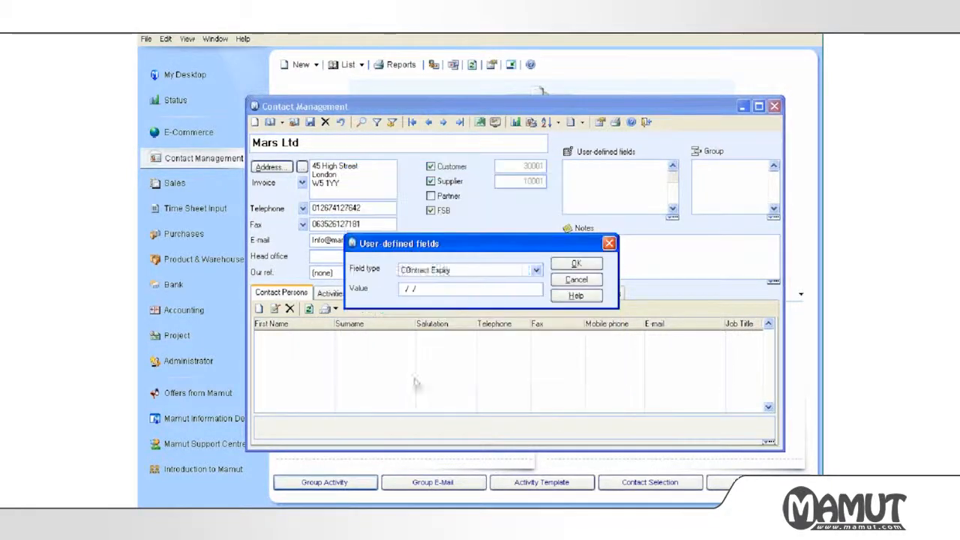
pyautogui.click(464, 286)
pyautogui.write('15')
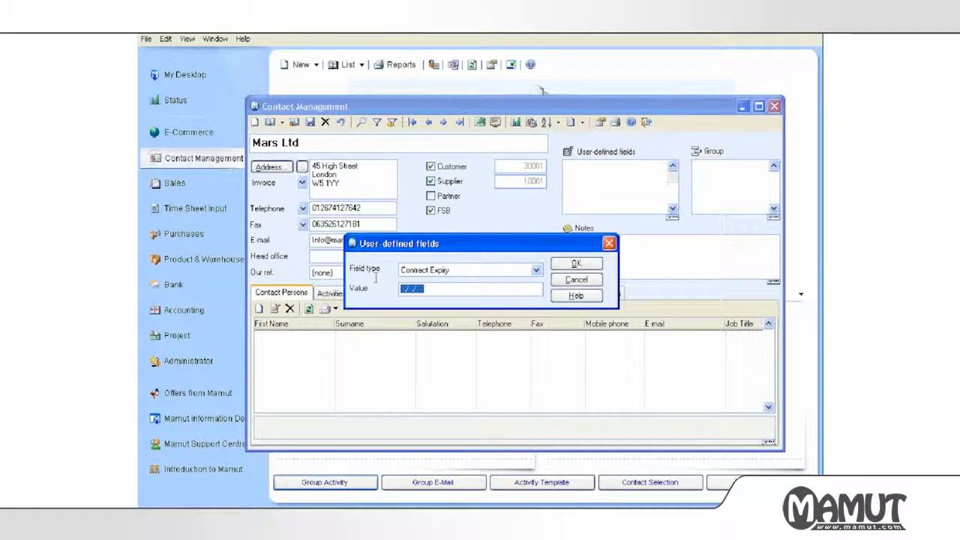
pyautogui.write('1205')
pyautogui.click(576, 263)
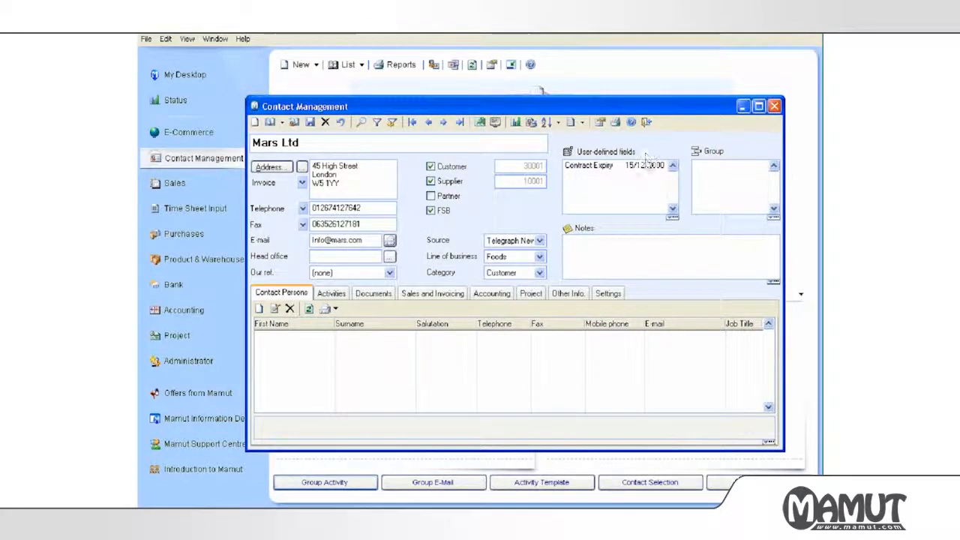
pyautogui.doubleClick(648, 165)
pyautogui.click(446, 308)
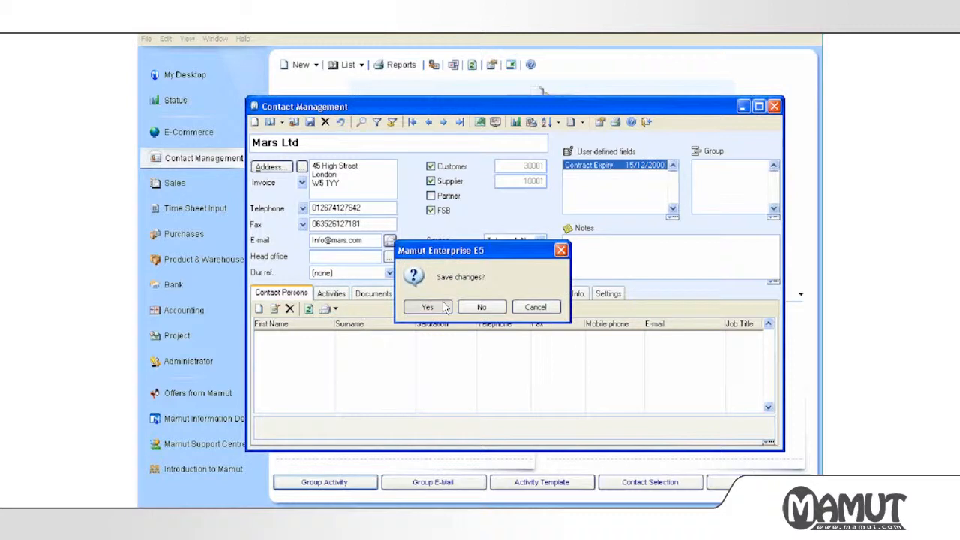
pyautogui.click(463, 288)
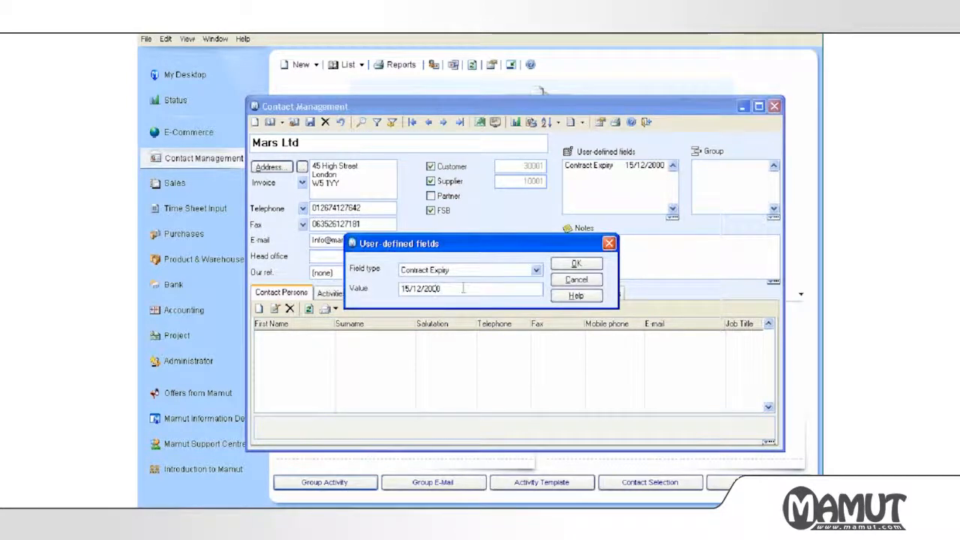
pyautogui.press('BackSpace')
pyautogui.write('9')
pyautogui.click(572, 263)
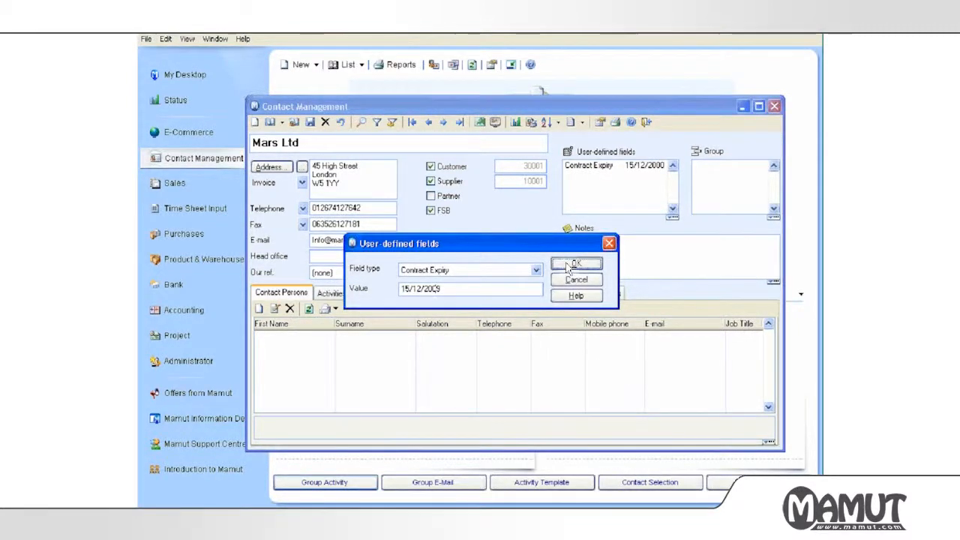
# Add a No Employees field to Mars Ltd with the value 478.
pyautogui.click(568, 152)
pyautogui.click(510, 270)
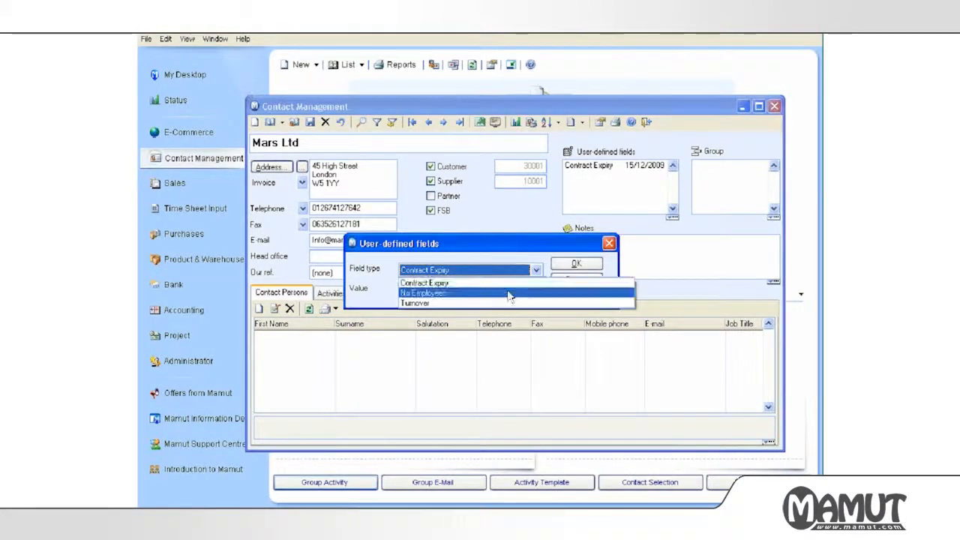
pyautogui.click(508, 295)
pyautogui.click(506, 291)
pyautogui.write('478')
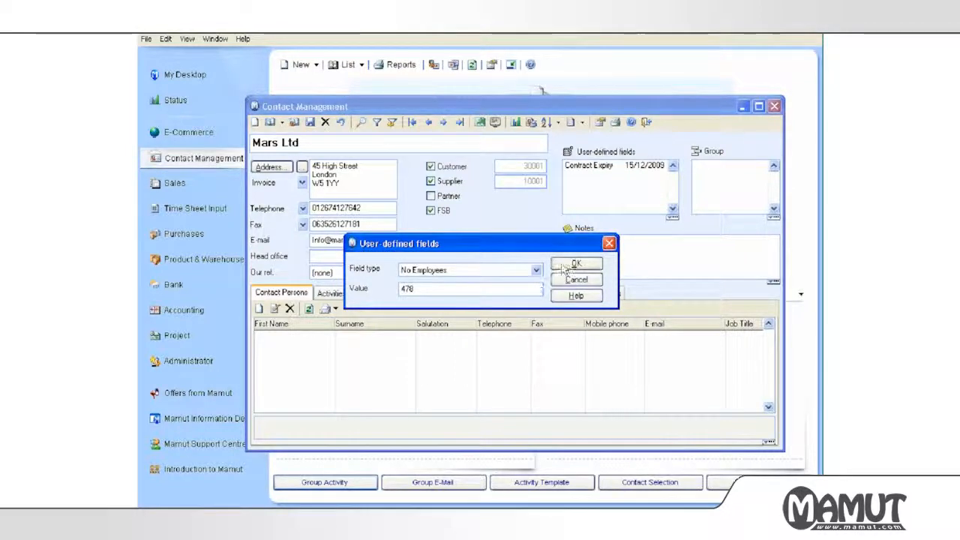
pyautogui.click(570, 264)
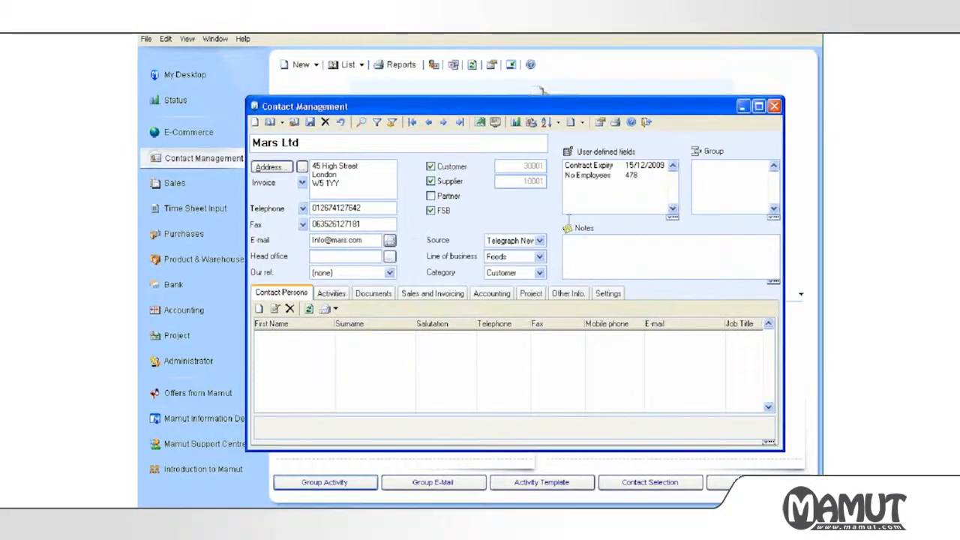
# Add a Turnover field to Mars Ltd with the value 1500000.
pyautogui.click(567, 156)
pyautogui.click(466, 267)
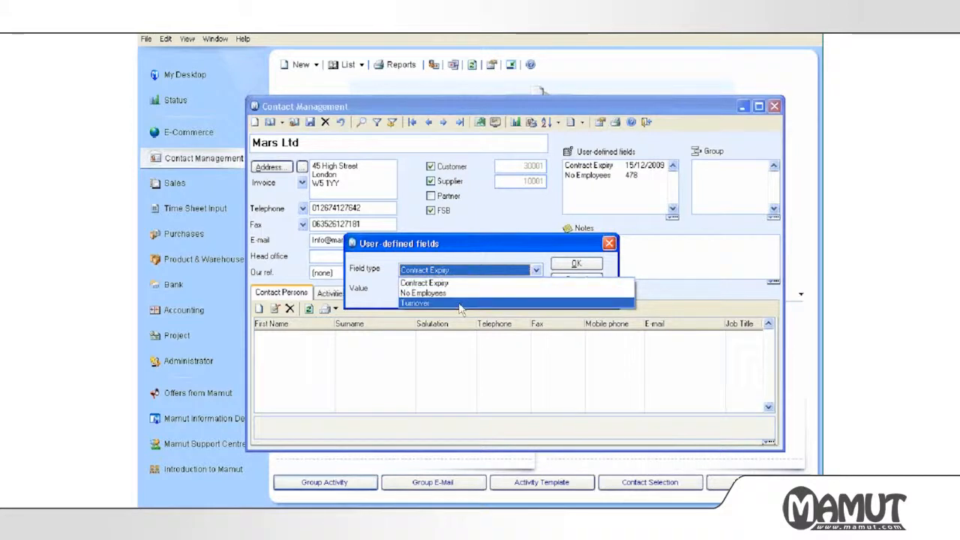
pyautogui.click(461, 303)
pyautogui.click(450, 288)
pyautogui.write('15')
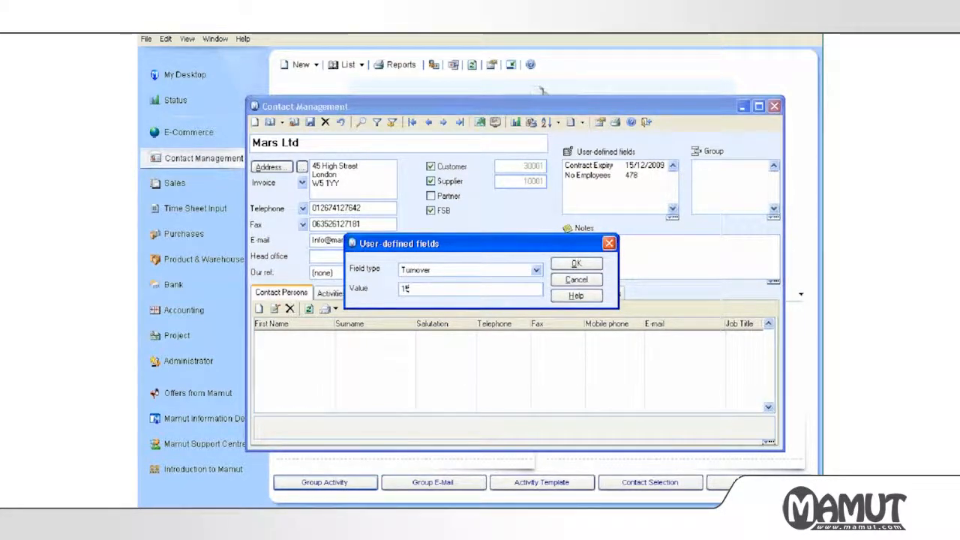
pyautogui.write('00000')
pyautogui.click(575, 265)
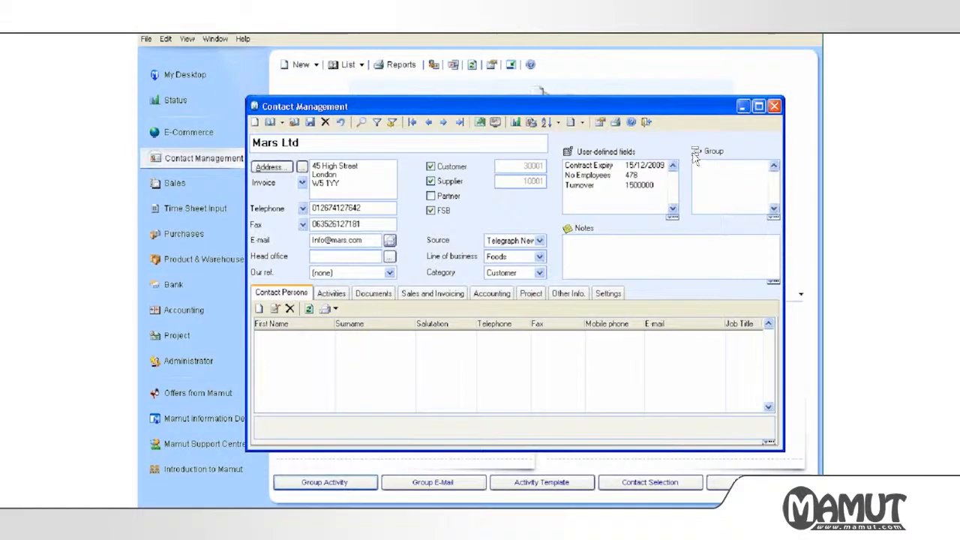
# Delete the unused groups Folder, Annual report, Birthday card, Christmas card, Default information and Economic reports; Press releases is in use.
pyautogui.click(695, 152)
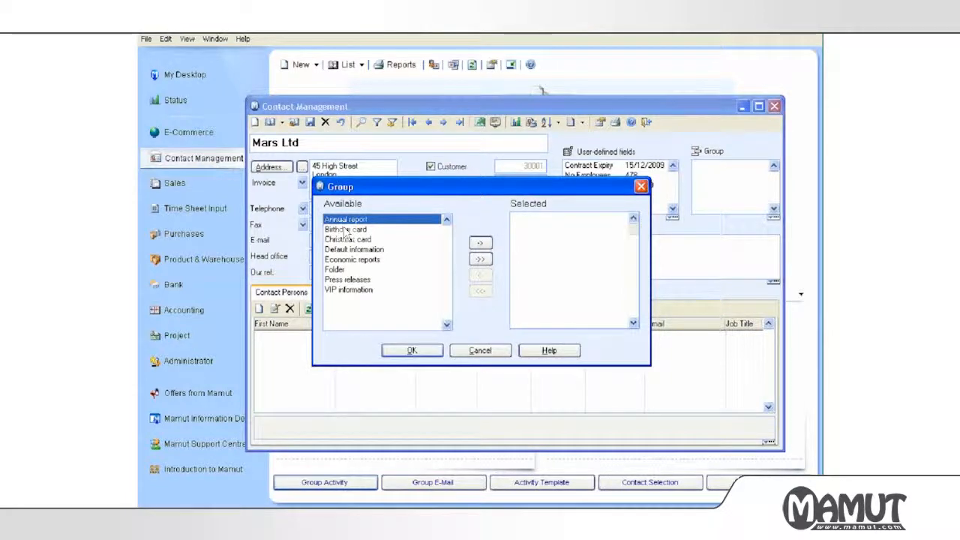
pyautogui.rightClick(409, 272)
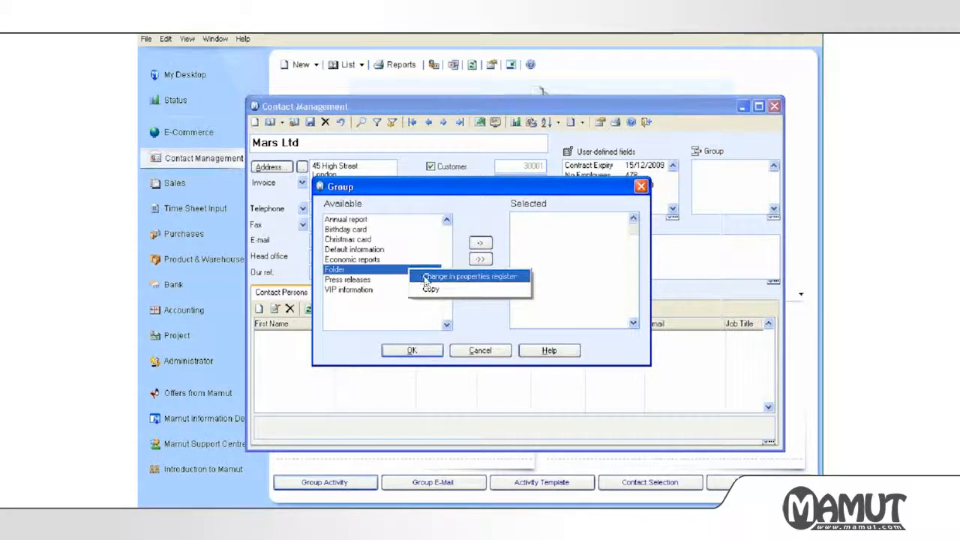
pyautogui.click(425, 277)
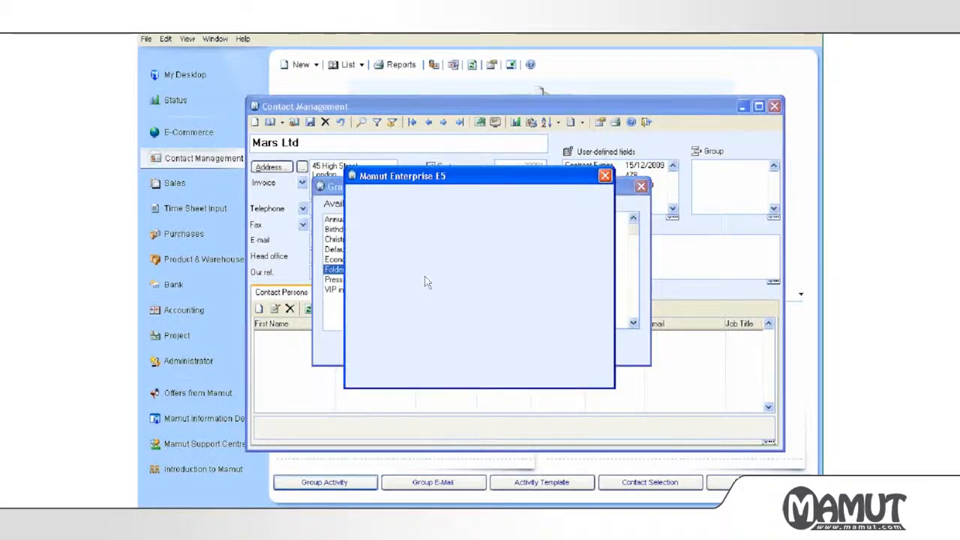
pyautogui.click(381, 297)
pyautogui.click(552, 271)
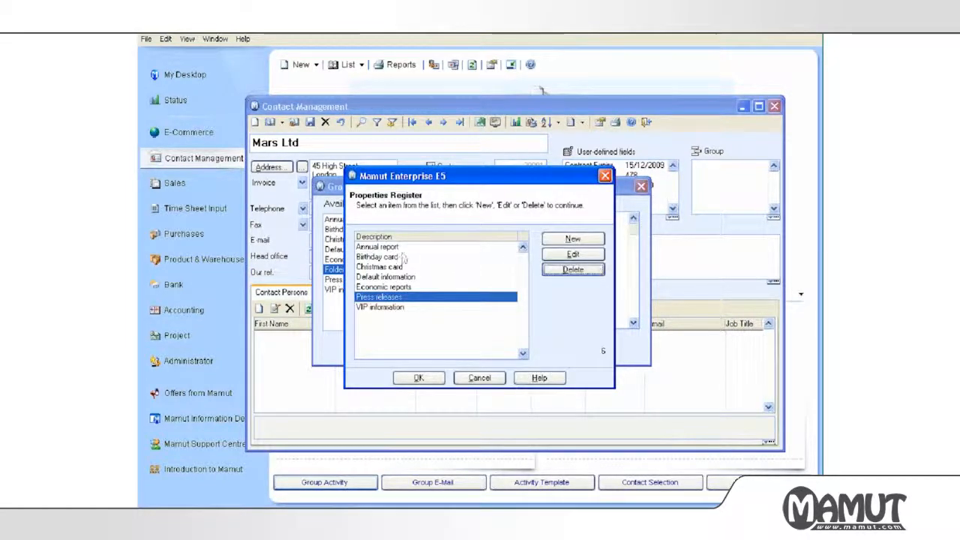
pyautogui.click(570, 270)
pyautogui.click(572, 271)
pyautogui.click(573, 270)
pyautogui.click(573, 270)
pyautogui.click(573, 270)
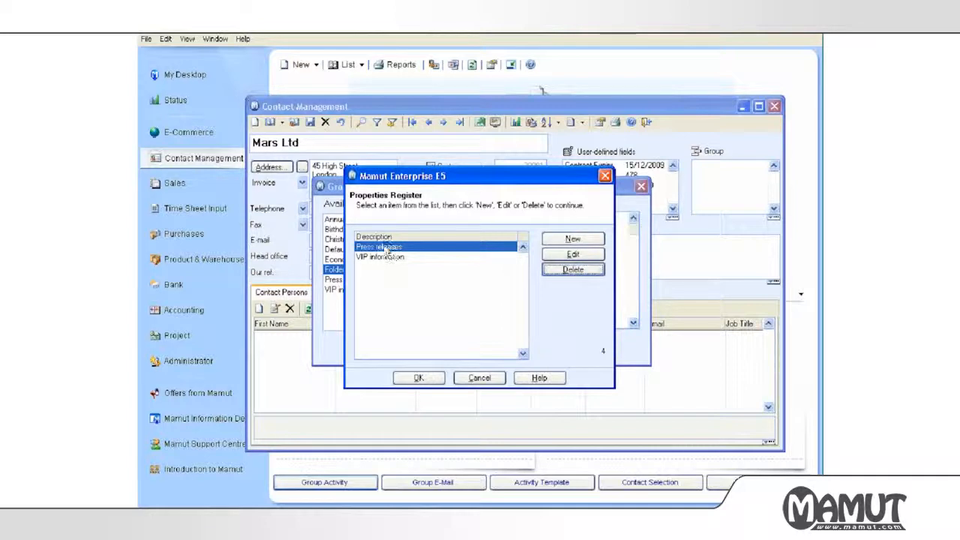
pyautogui.click(572, 270)
pyautogui.click(482, 307)
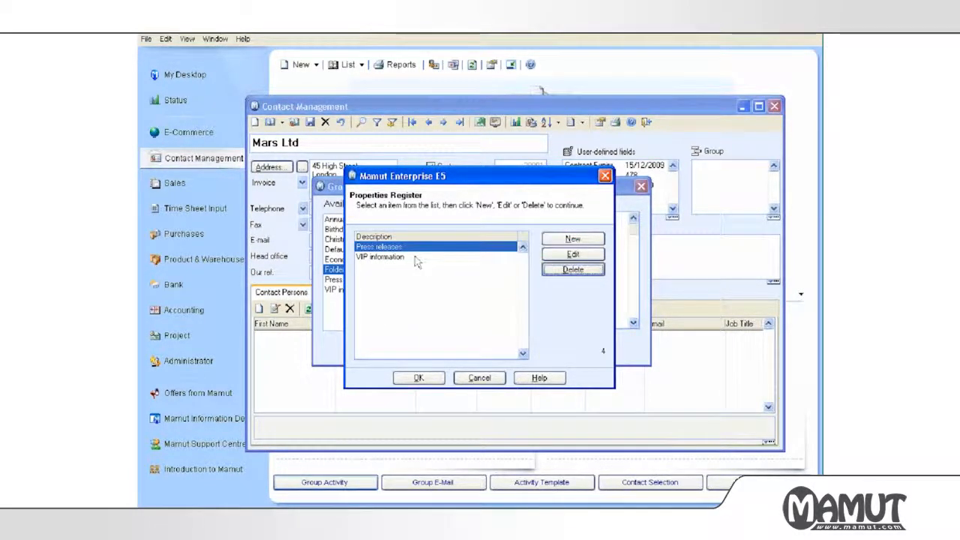
# Add London, South West and South East as new group entries.
pyautogui.click(571, 240)
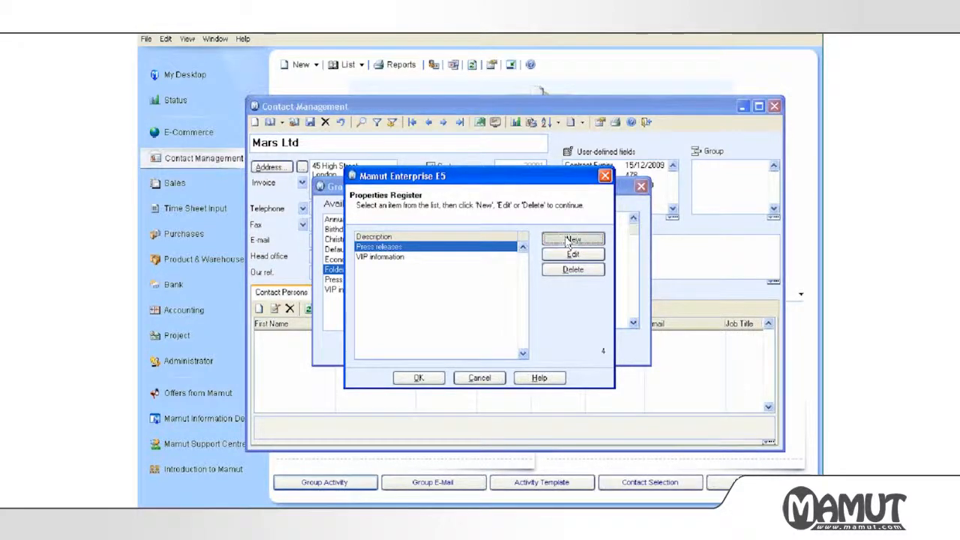
pyautogui.write('London')
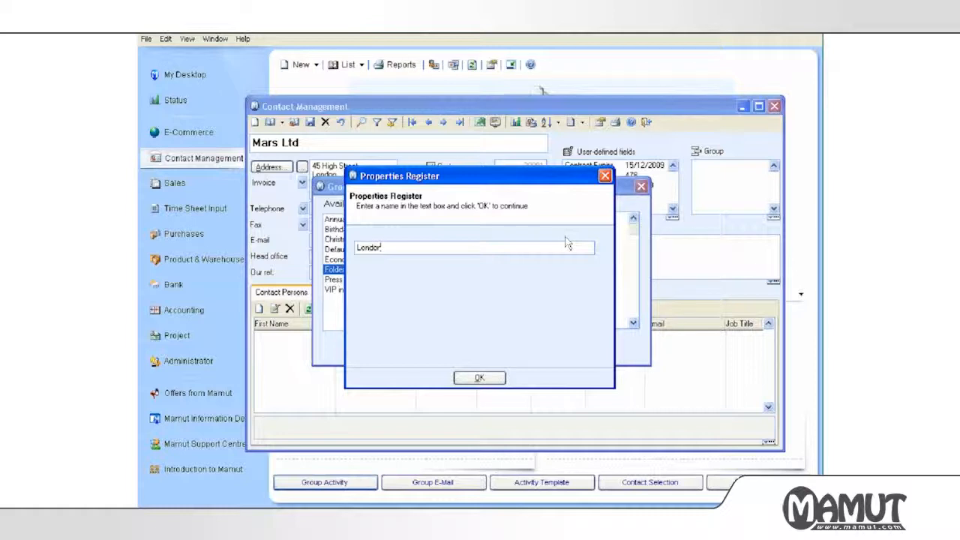
pyautogui.click(488, 378)
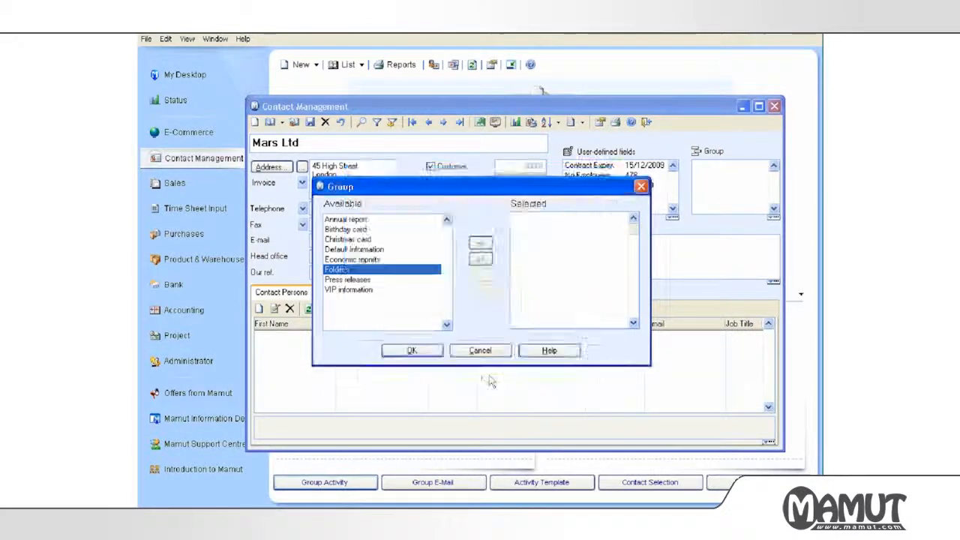
pyautogui.click(568, 241)
pyautogui.write('Sou')
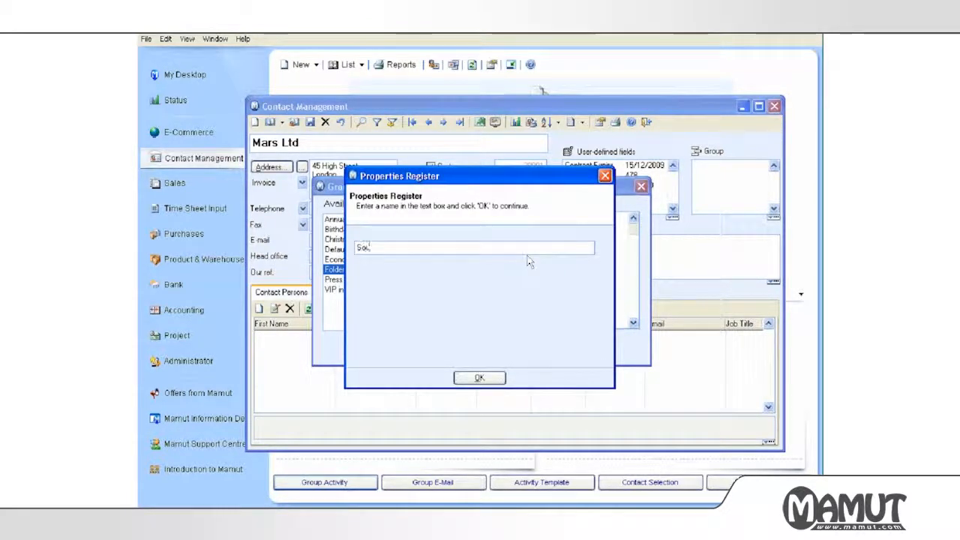
pyautogui.write('th West')
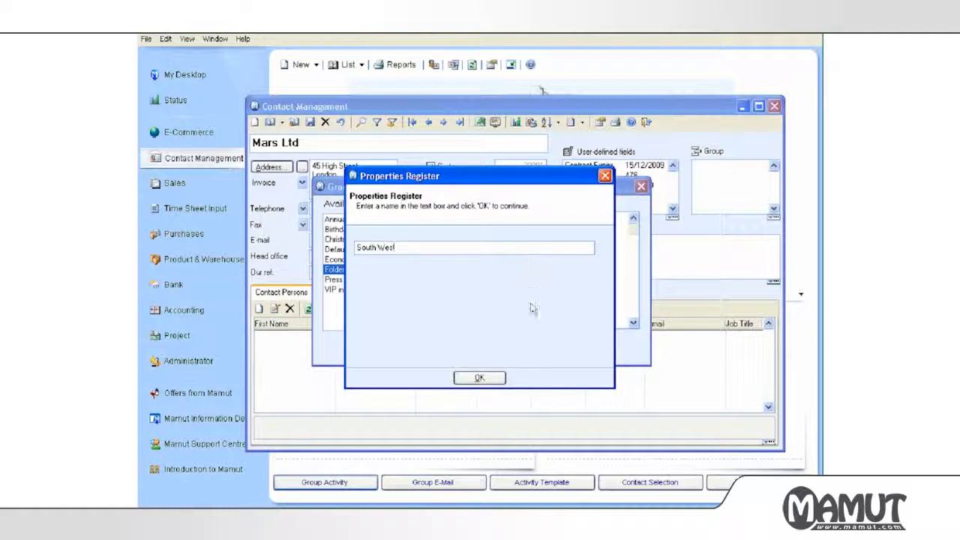
pyautogui.click(501, 378)
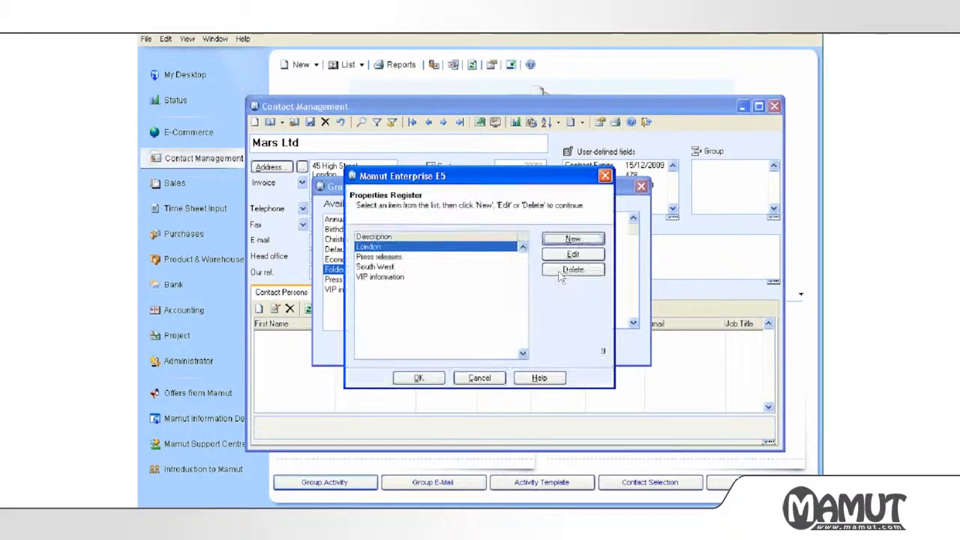
pyautogui.click(570, 239)
pyautogui.write('South East')
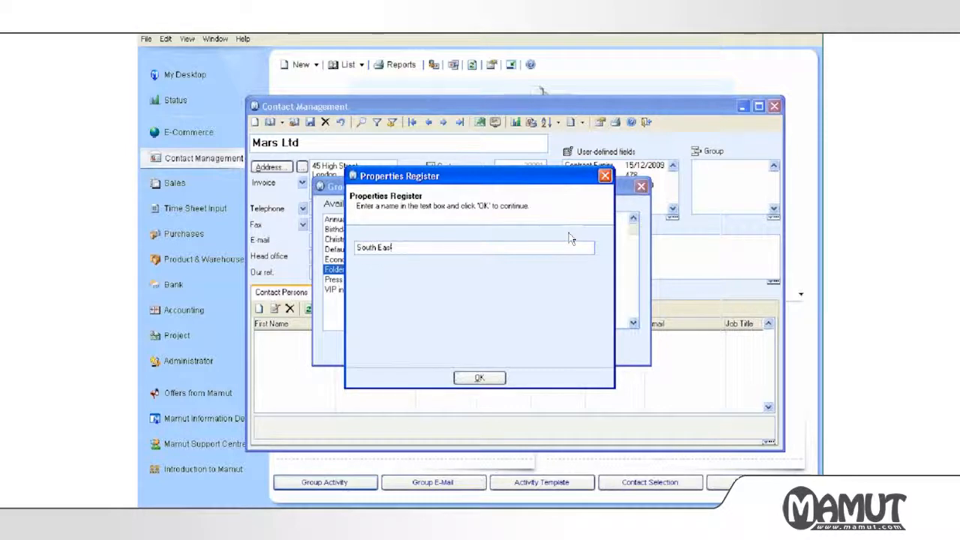
pyautogui.click(480, 378)
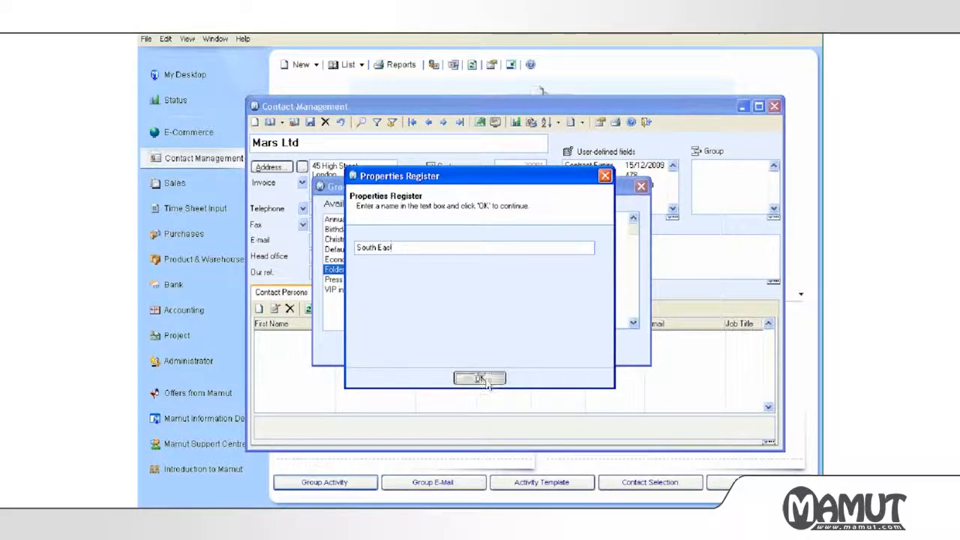
# Add Midlands and Scotland as group entries and keep the updated group list.
pyautogui.click(577, 238)
pyautogui.write('Midlands')
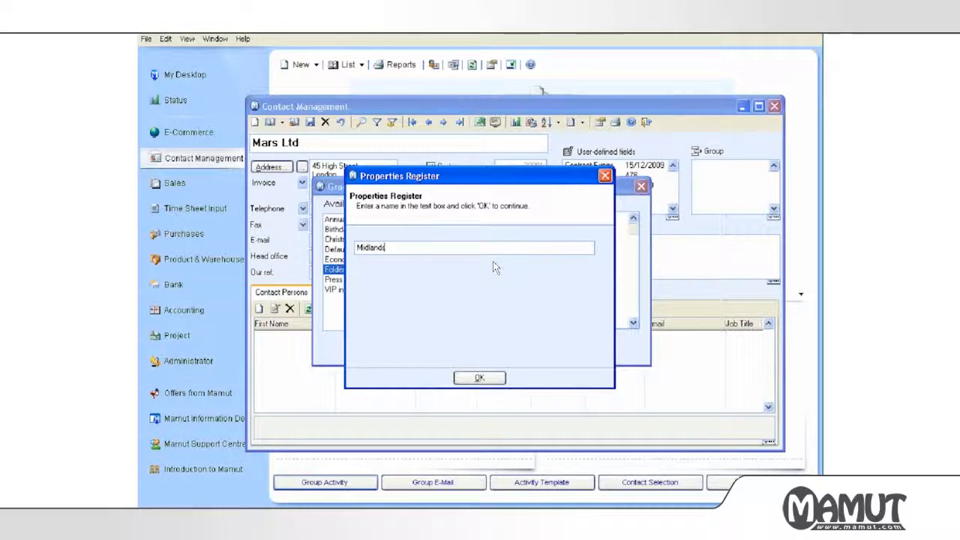
pyautogui.click(469, 379)
pyautogui.click(572, 241)
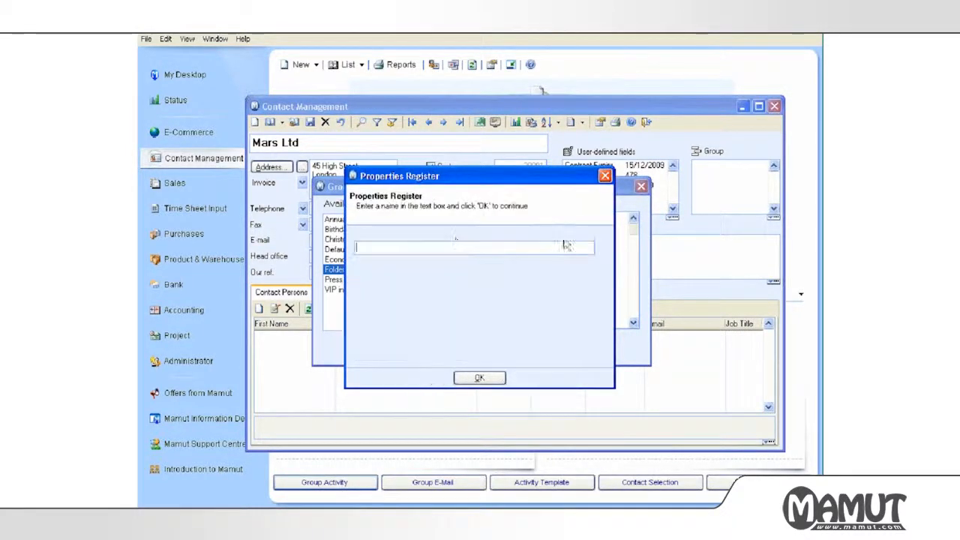
pyautogui.write('Scotland')
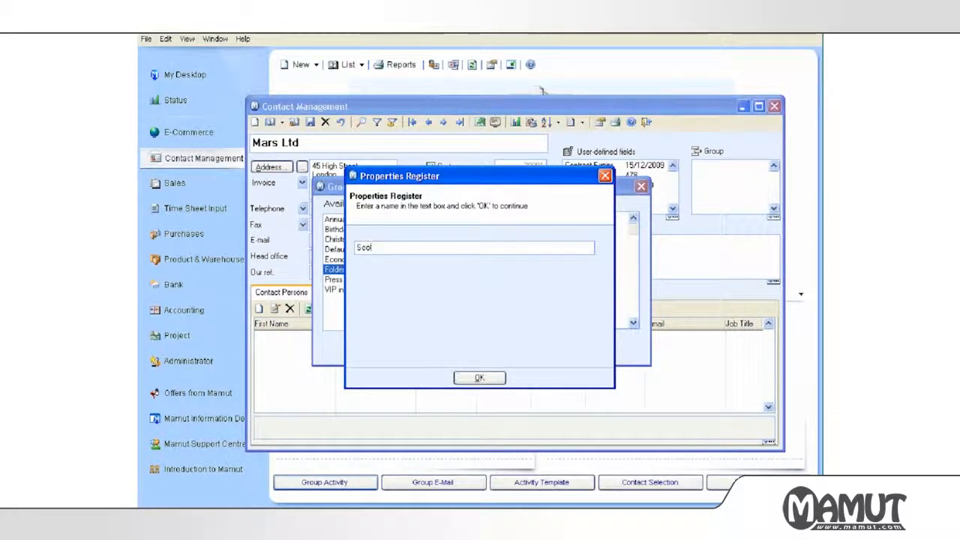
pyautogui.click(467, 378)
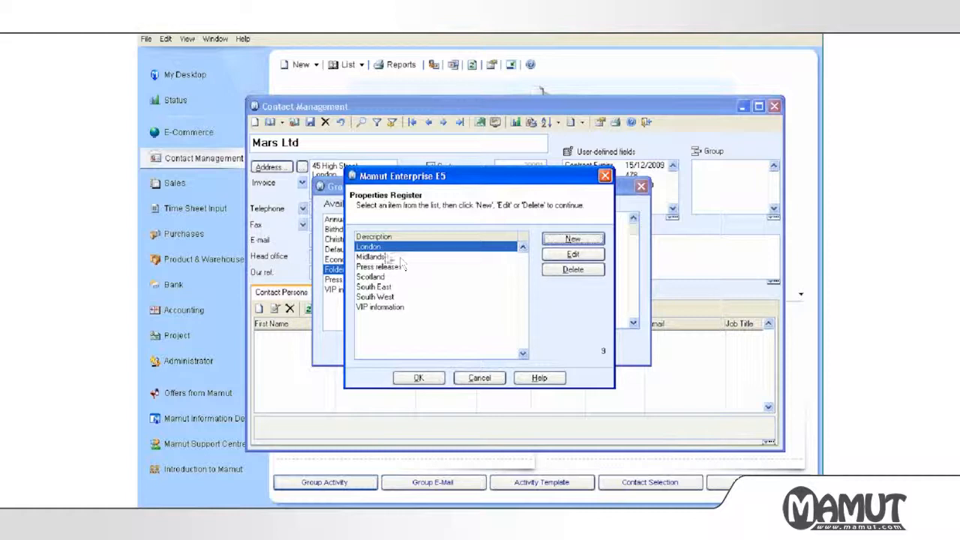
pyautogui.click(417, 379)
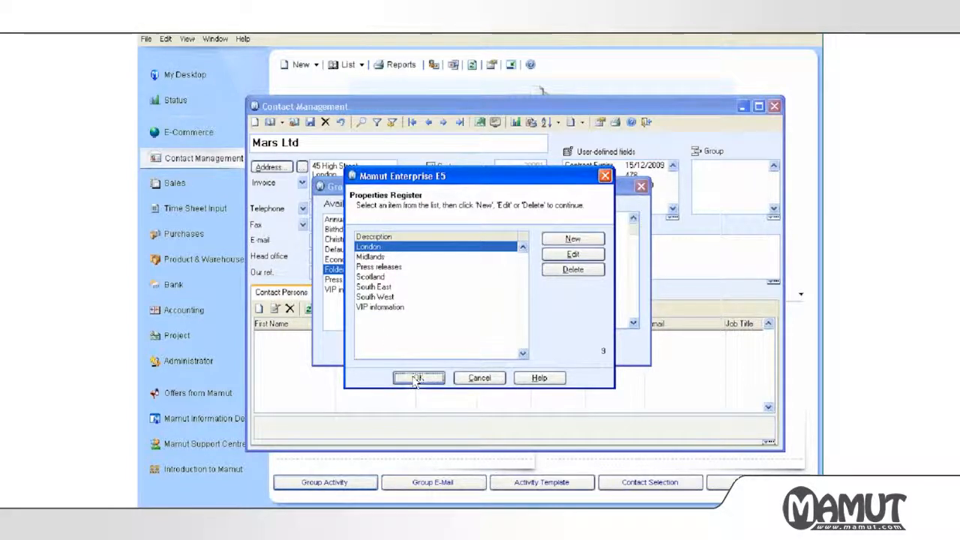
# Move London, Press releases and VIP information into Mars Ltd's selected groups and confirm.
pyautogui.click(480, 244)
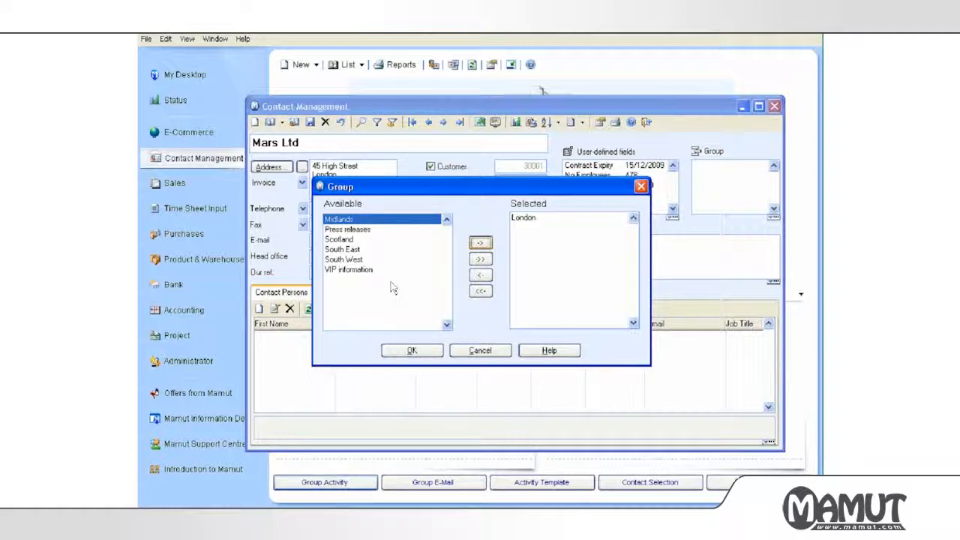
pyautogui.click(347, 230)
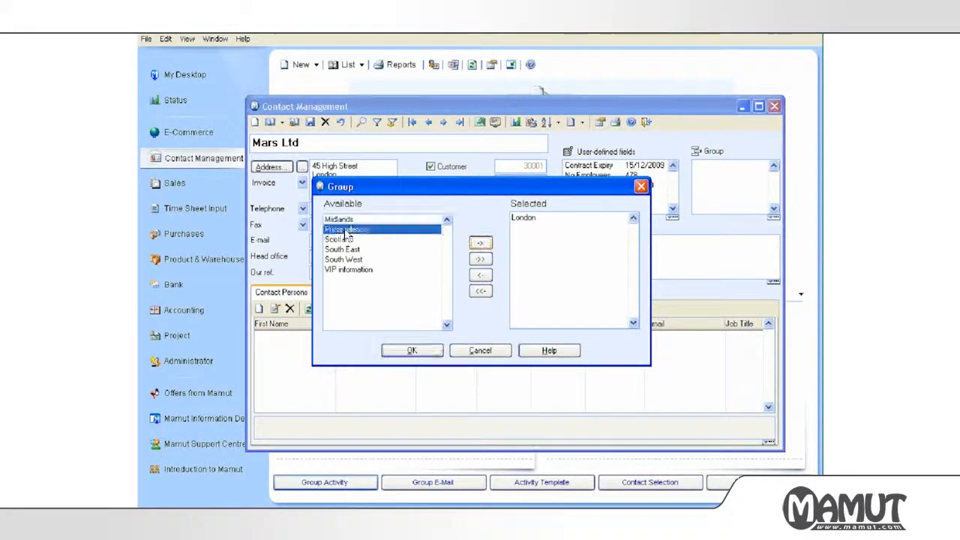
pyautogui.click(482, 245)
pyautogui.click(358, 260)
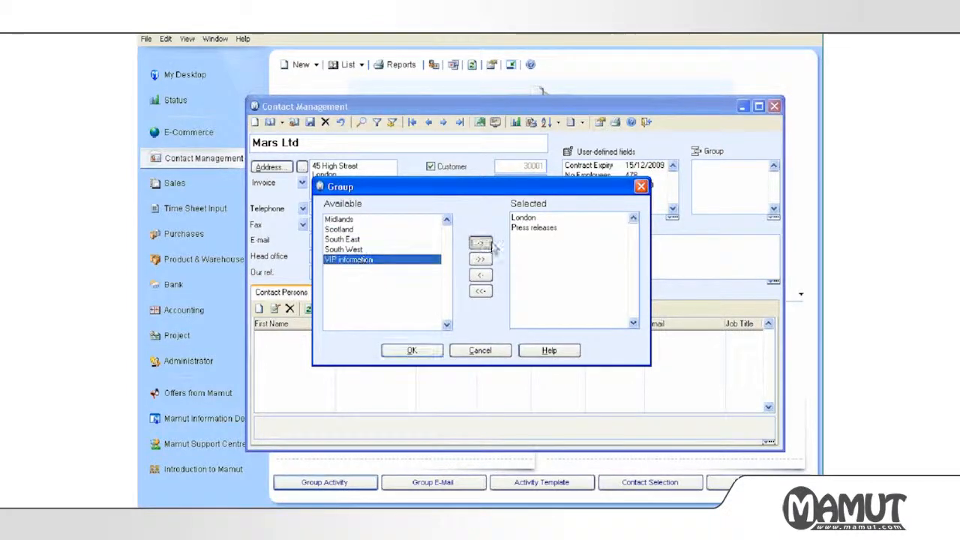
pyautogui.click(481, 243)
pyautogui.click(409, 353)
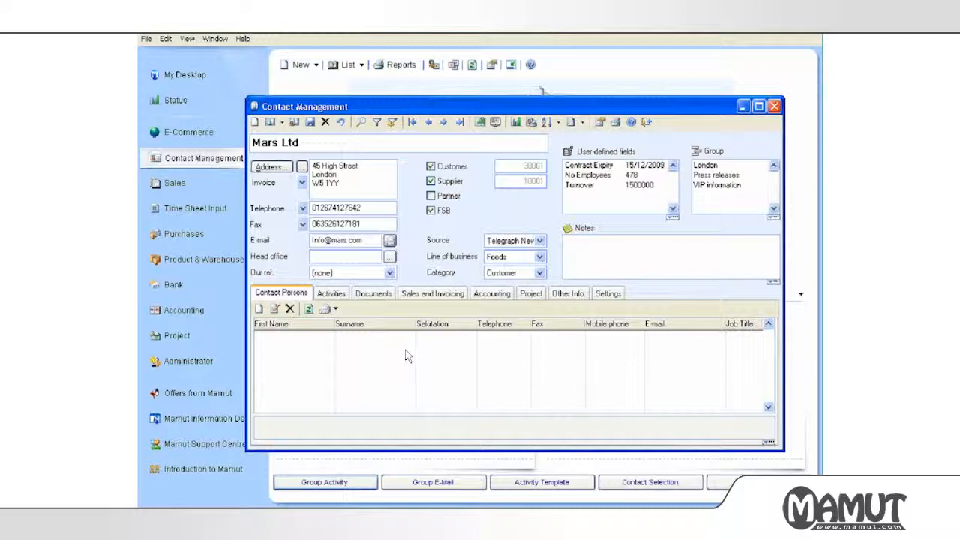
# Add a date-stamped note saying only one named staff member should contact this customer.
pyautogui.click(590, 263)
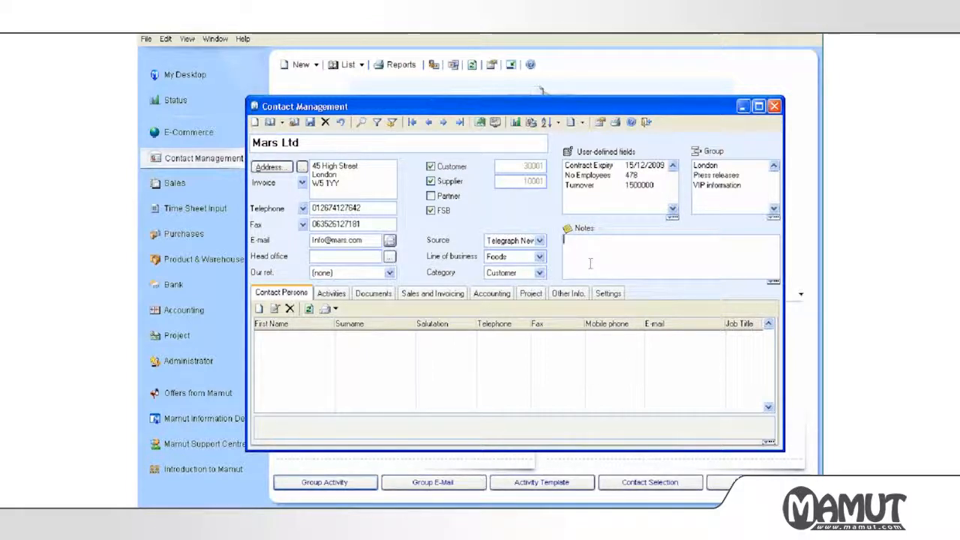
pyautogui.press('F5')
pyautogui.write('Only')
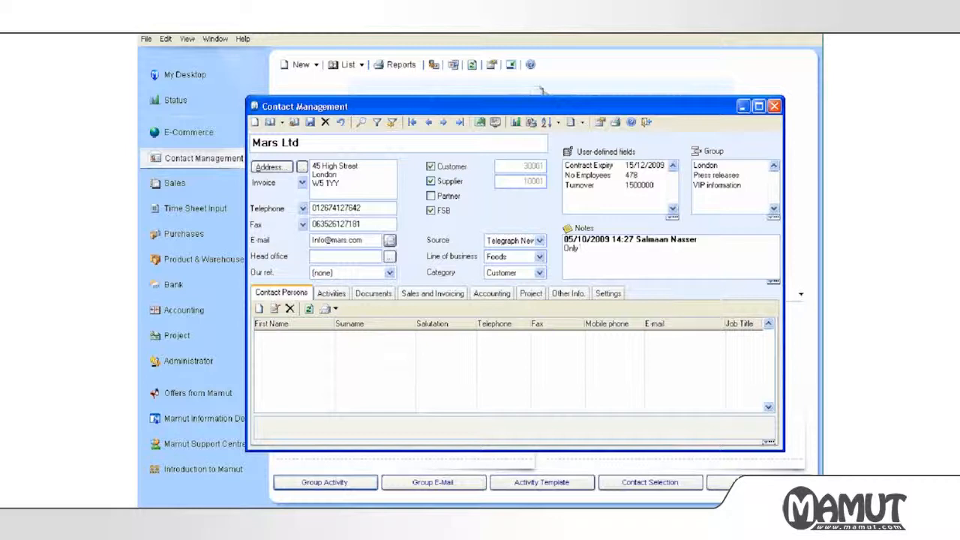
pyautogui.write(' Sal to contact this')
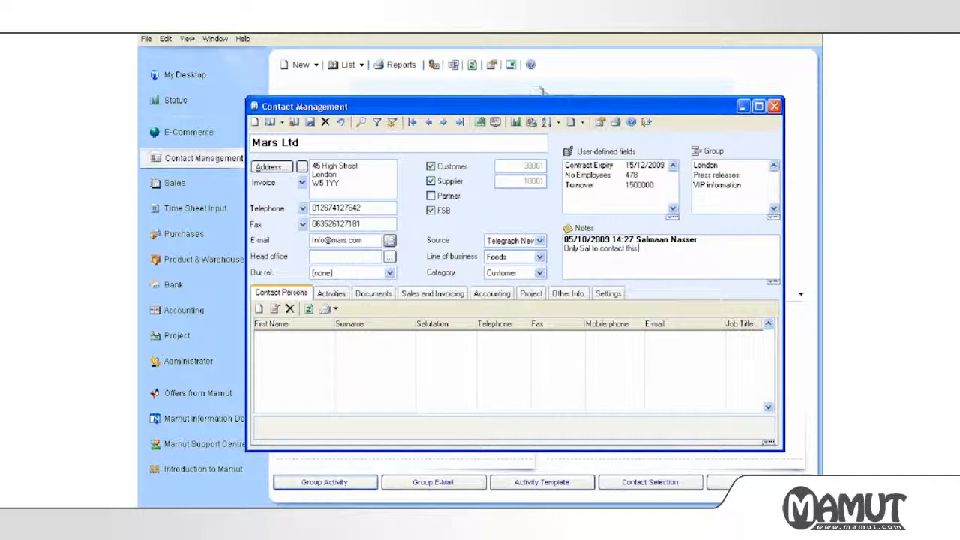
pyautogui.write(' customer!')
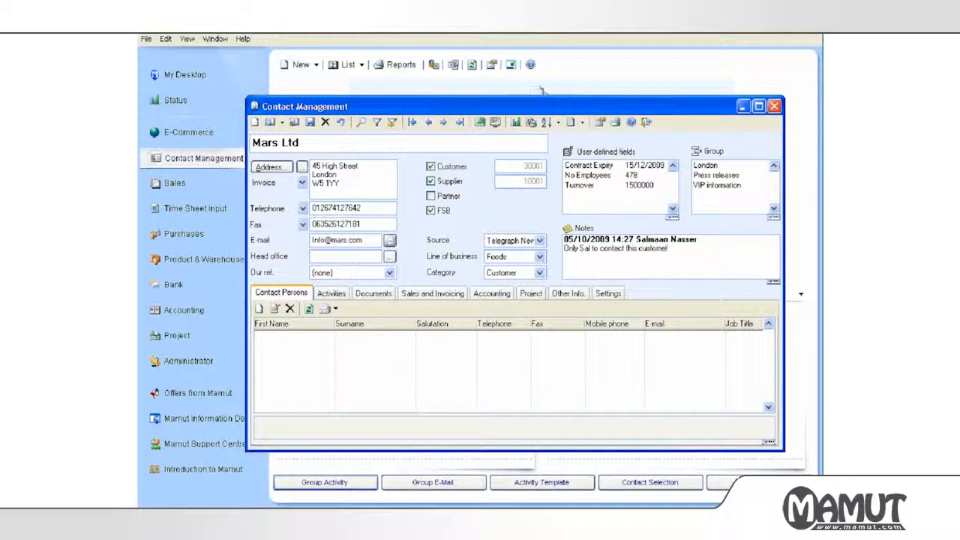
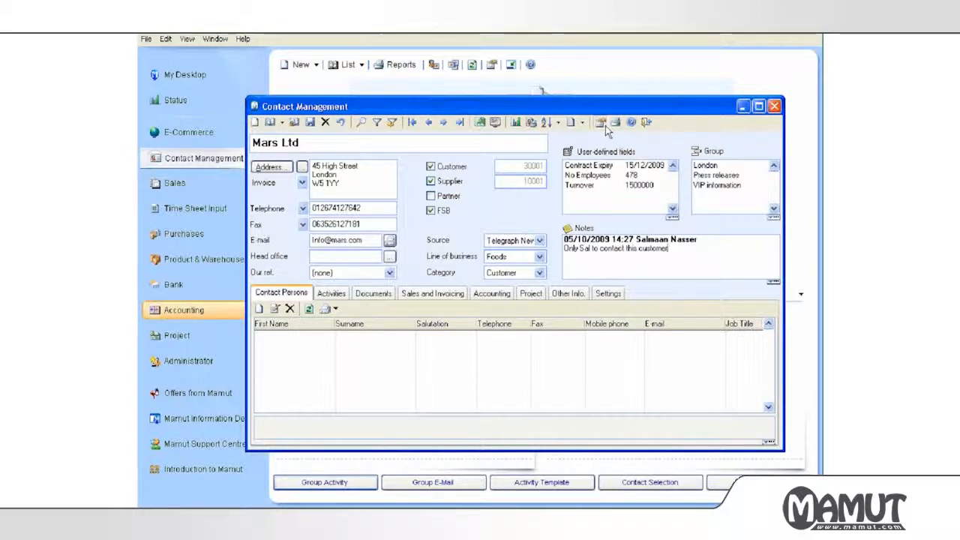
# Open User Settings for Contact Management on the Mars Ltd card, dismissing the save prompt.
pyautogui.click(605, 125)
pyautogui.press('Return')
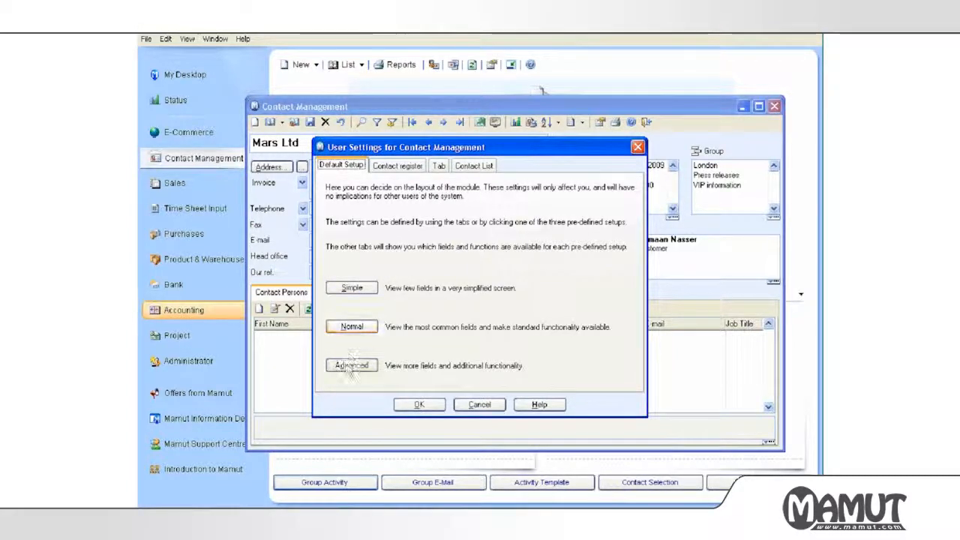
# Apply the Simple layout, then switch Contact Management to the Advanced layout.
pyautogui.click(347, 293)
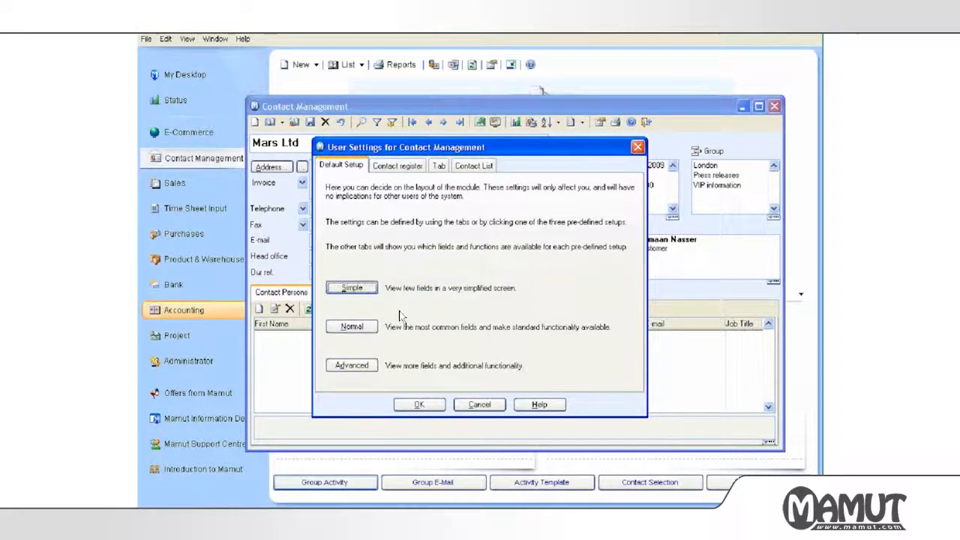
pyautogui.click(409, 405)
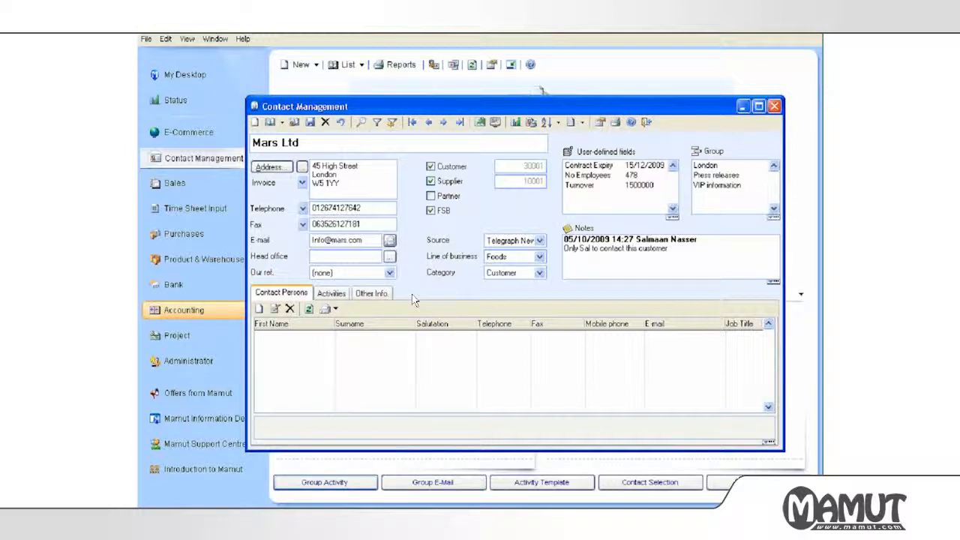
pyautogui.click(599, 123)
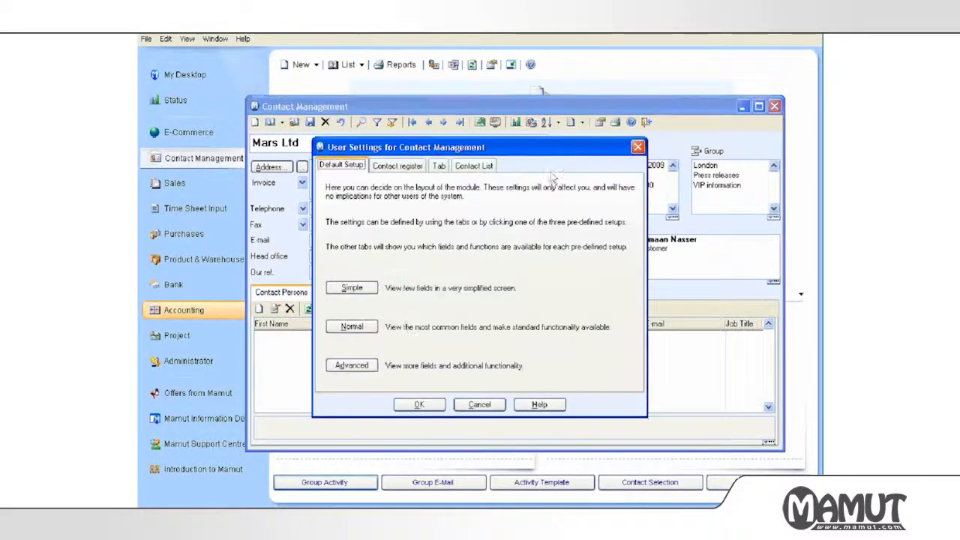
pyautogui.click(352, 366)
pyautogui.click(419, 404)
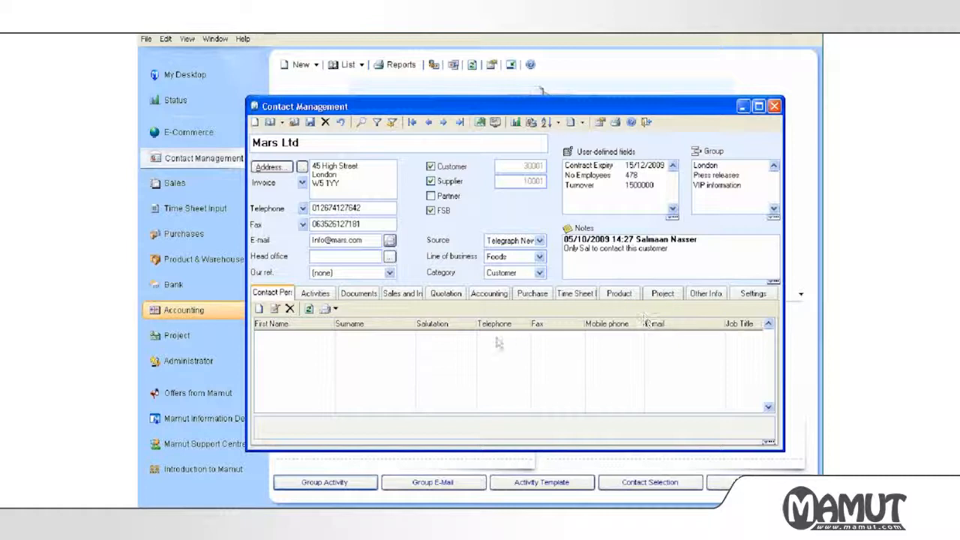
pyautogui.click(603, 122)
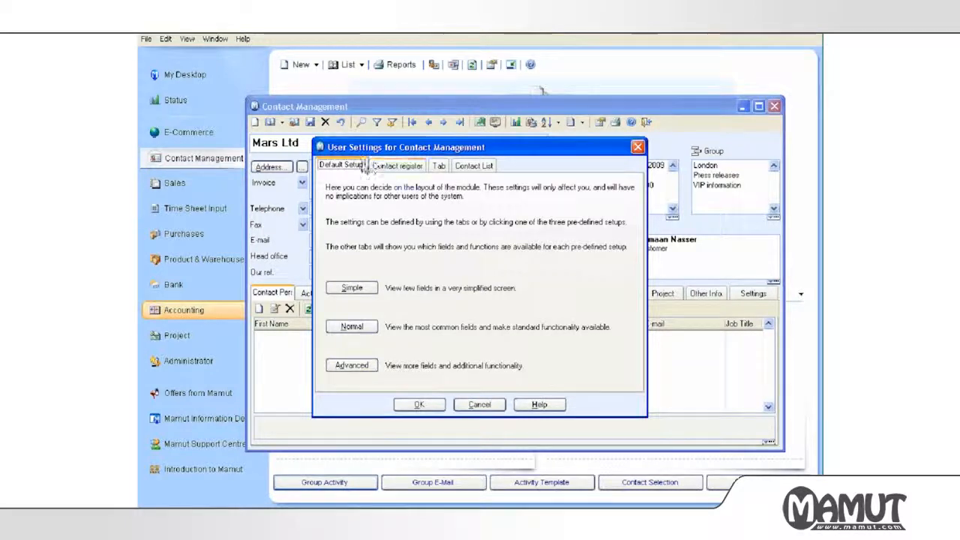
# Untick the Quotation, Accounting, Time Sheet Input, Project and Product tabs and apply.
pyautogui.click(440, 167)
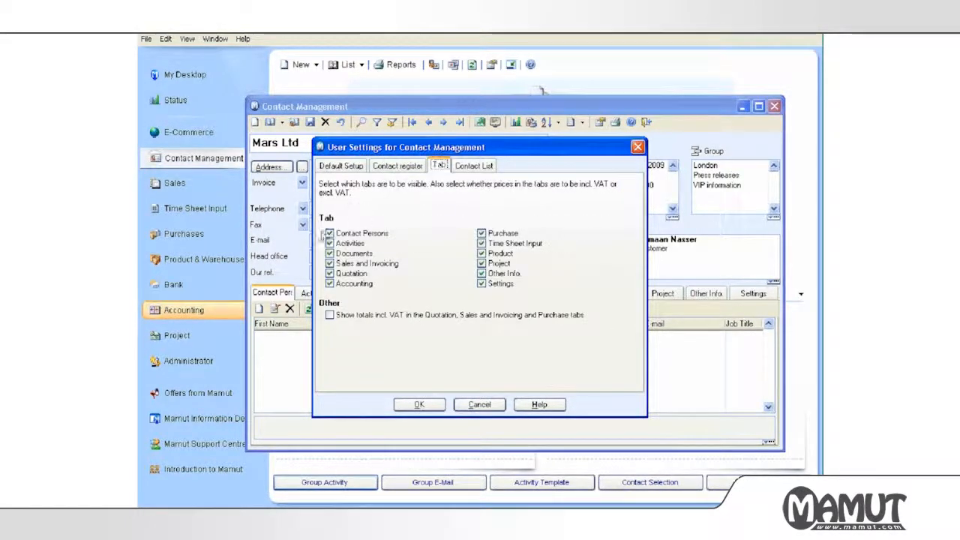
pyautogui.click(329, 274)
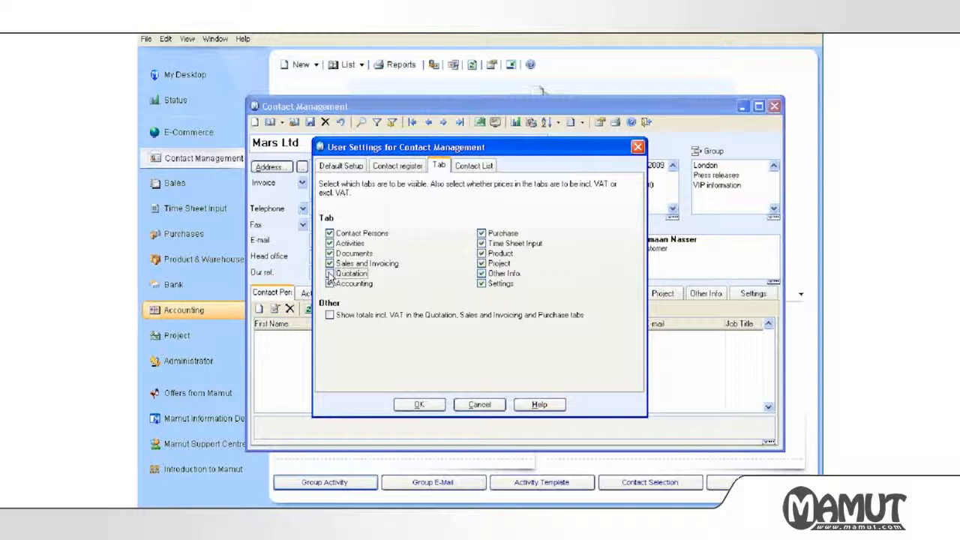
pyautogui.click(330, 284)
pyautogui.click(482, 244)
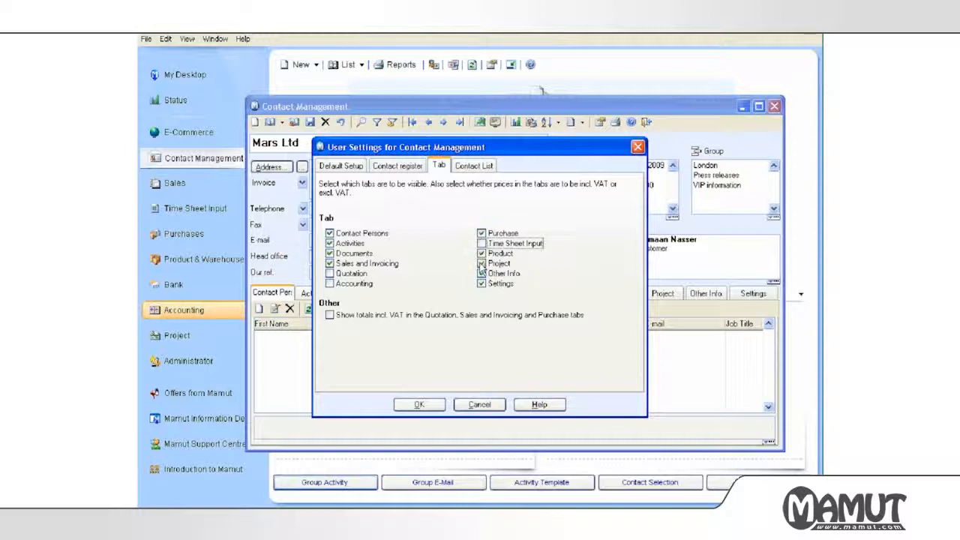
pyautogui.click(482, 264)
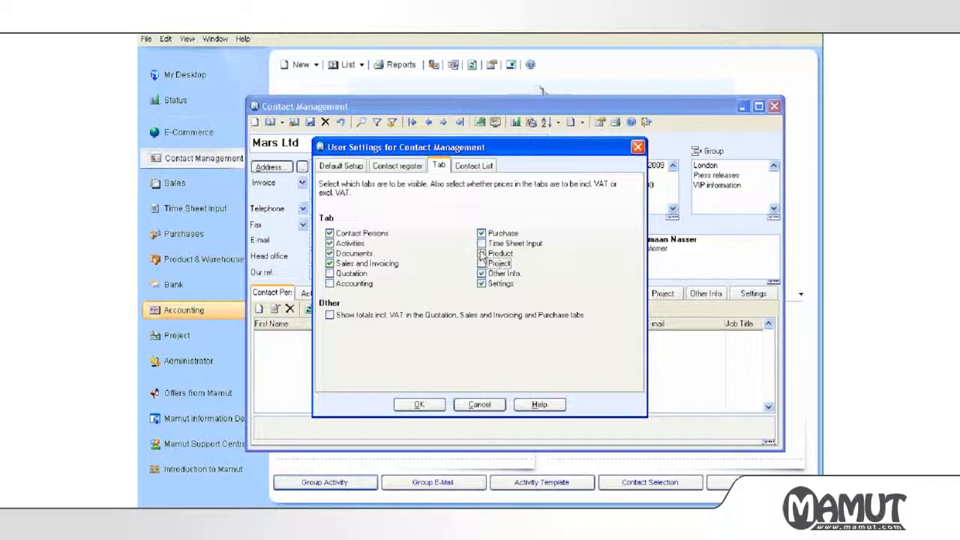
pyautogui.click(481, 255)
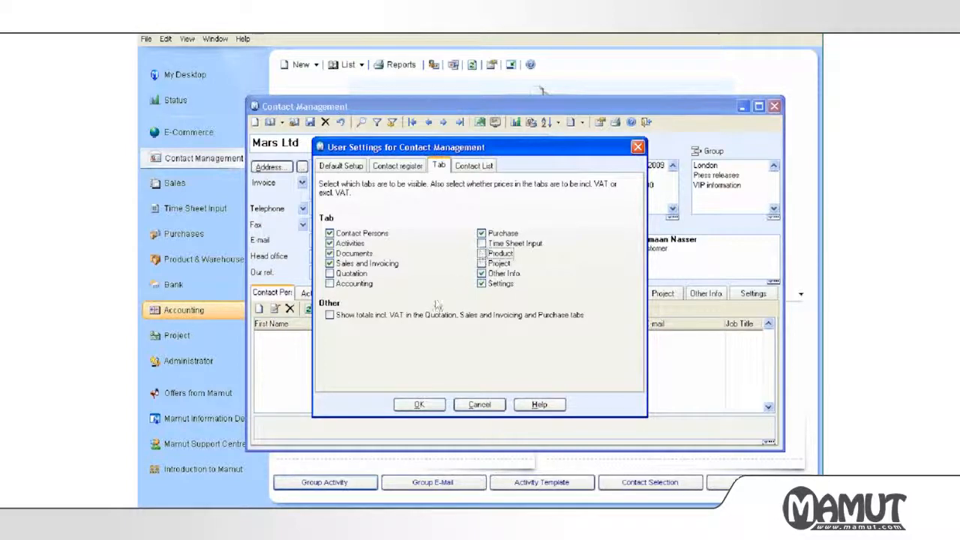
pyautogui.click(417, 405)
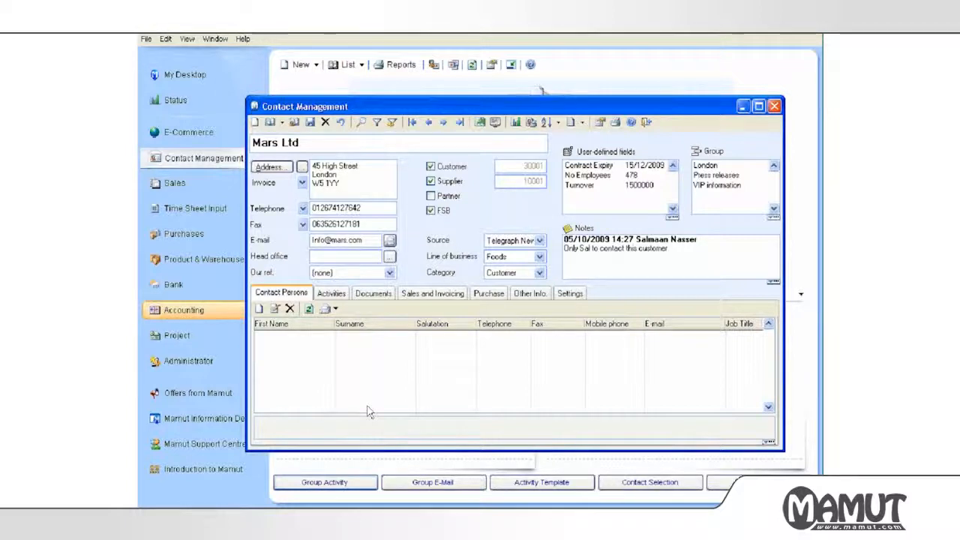
# Create a new contact person with their first name, surname, telephone, mobile and e-mail.
pyautogui.click(260, 310)
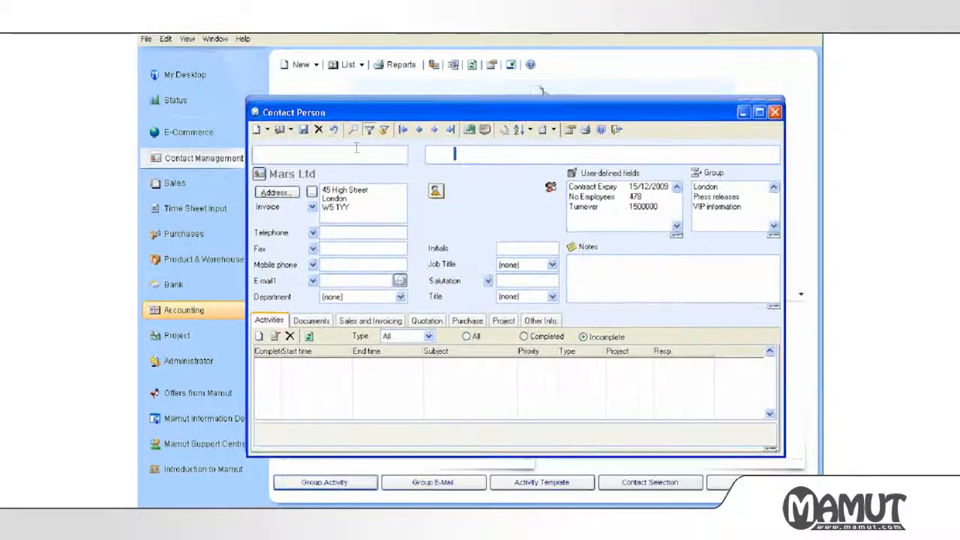
pyautogui.click(357, 148)
pyautogui.write('John')
pyautogui.press('Tab')
pyautogui.write('Smith')
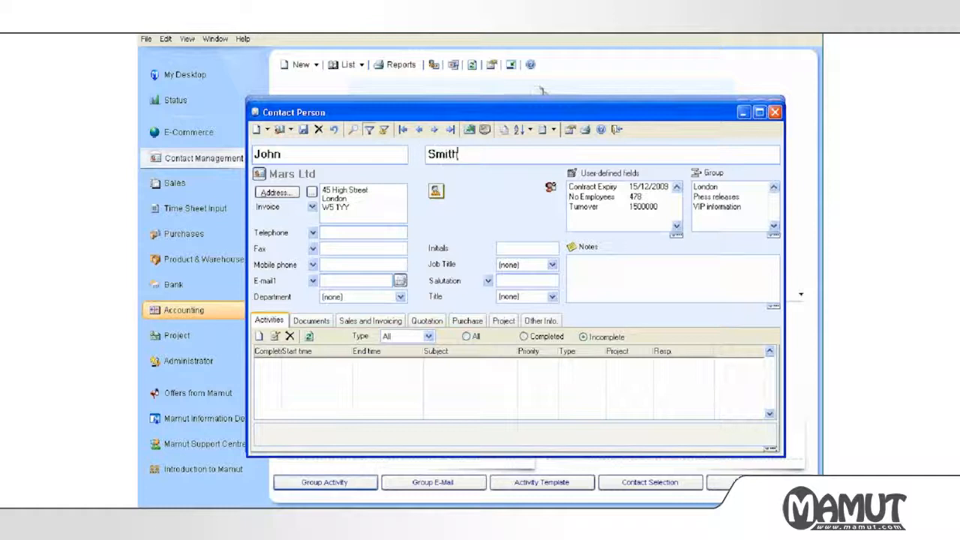
pyautogui.click(349, 233)
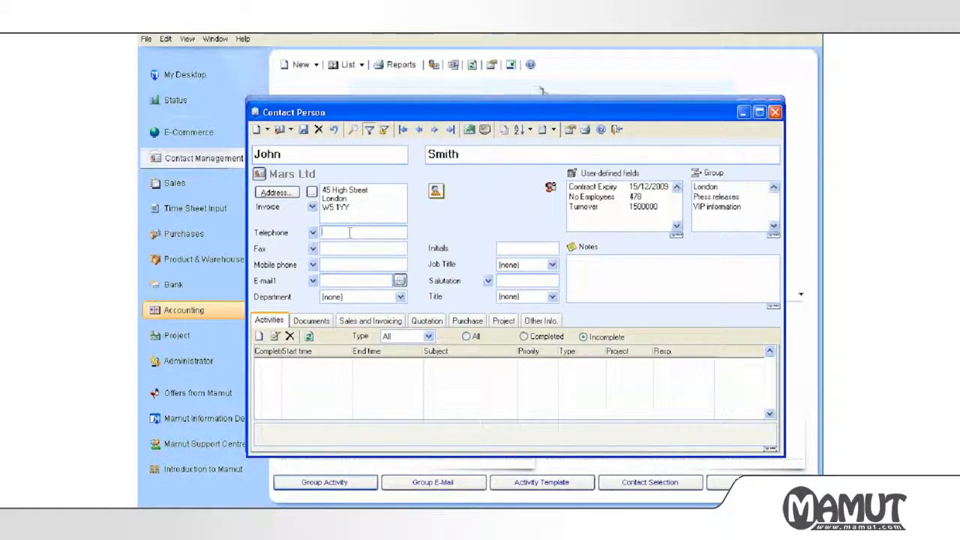
pyautogui.write('0123456789')
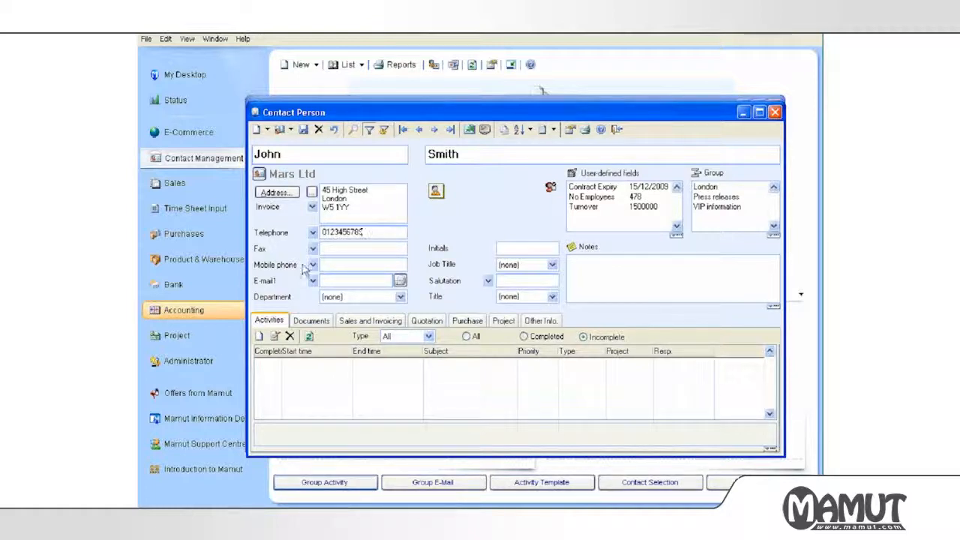
pyautogui.click(340, 260)
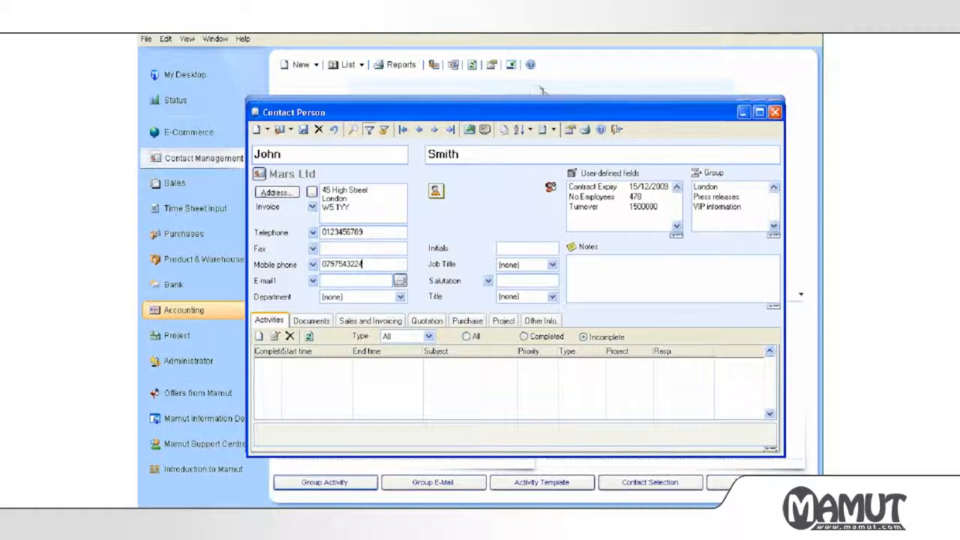
pyautogui.click(341, 280)
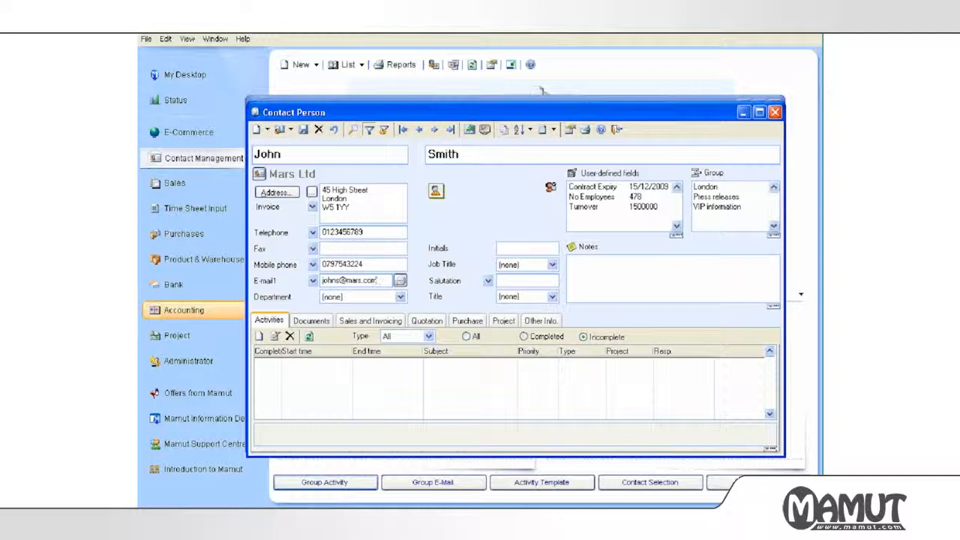
# Set the contact's department to Administration.
pyautogui.click(339, 297)
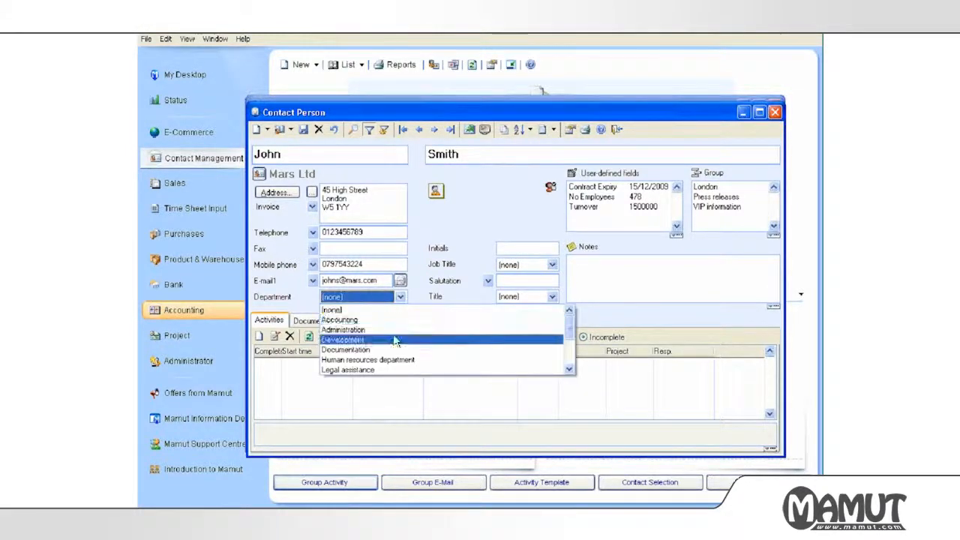
pyautogui.click(391, 337)
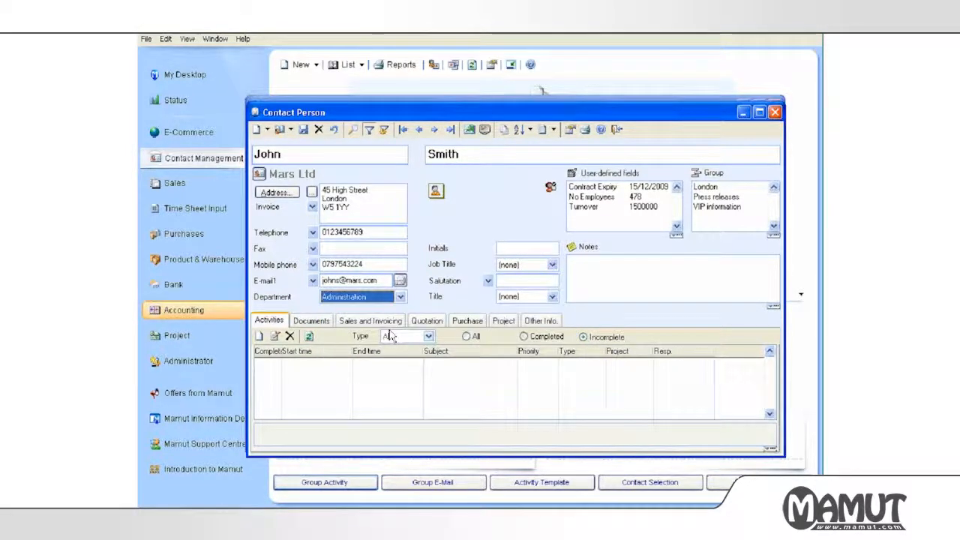
pyautogui.click(401, 297)
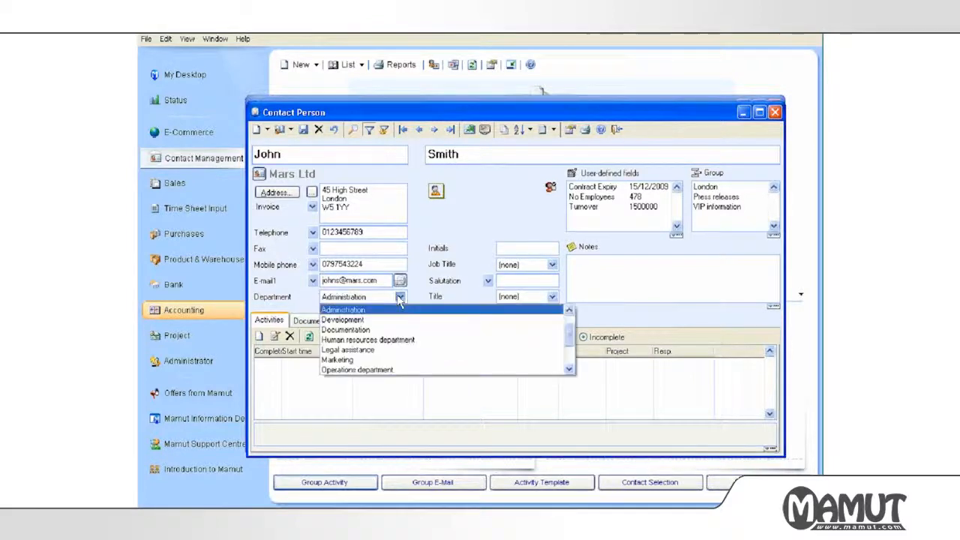
pyautogui.moveTo(570, 331)
pyautogui.mouseDown()
pyautogui.moveTo(569, 364)
pyautogui.moveTo(568, 323)
pyautogui.mouseUp()
pyautogui.click(426, 329)
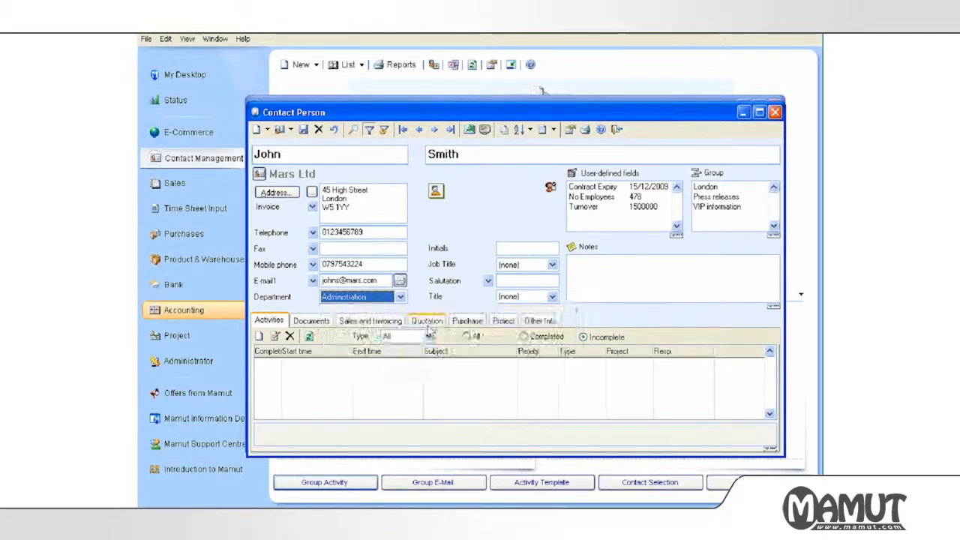
pyautogui.rightClick(380, 301)
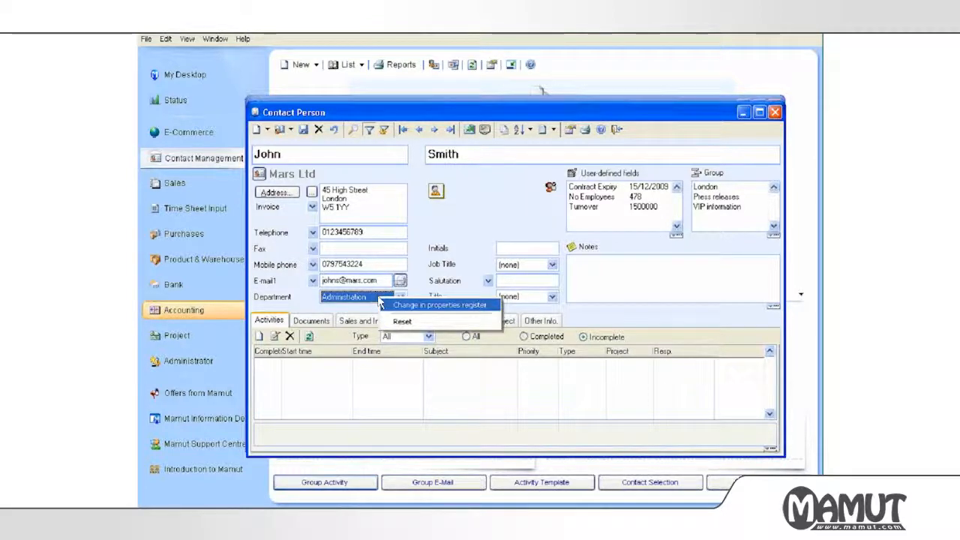
pyautogui.click(433, 291)
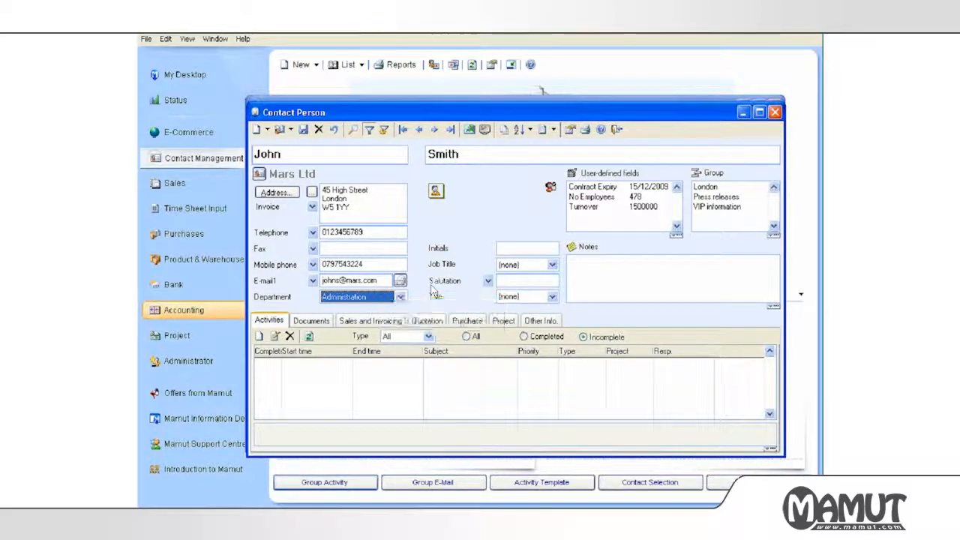
# Give the contact job title Development Manager and title Mr, then save and close.
pyautogui.click(509, 265)
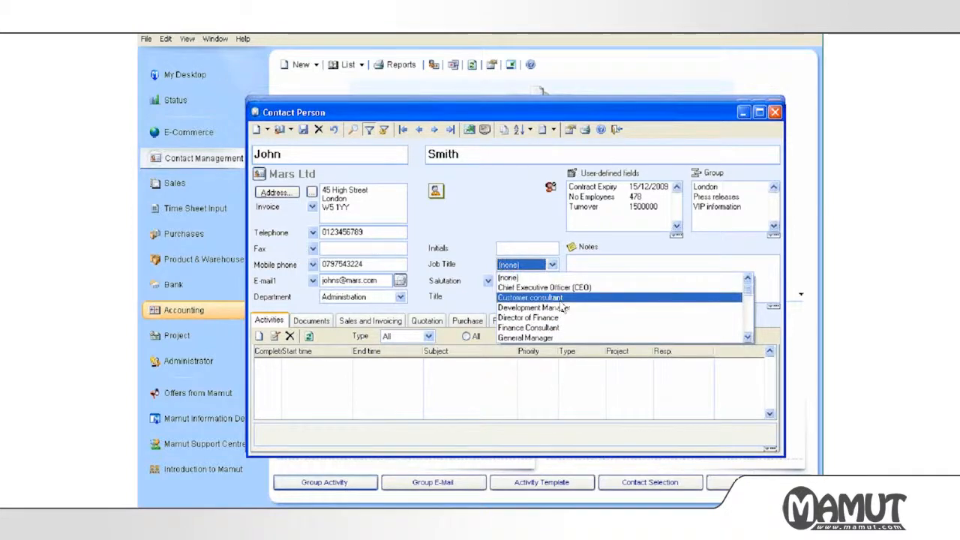
pyautogui.click(563, 307)
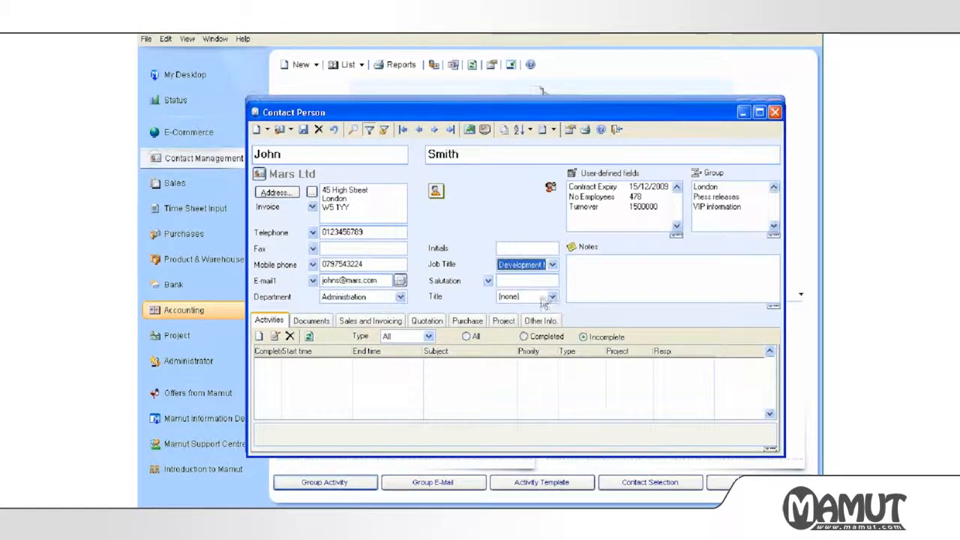
pyautogui.click(521, 297)
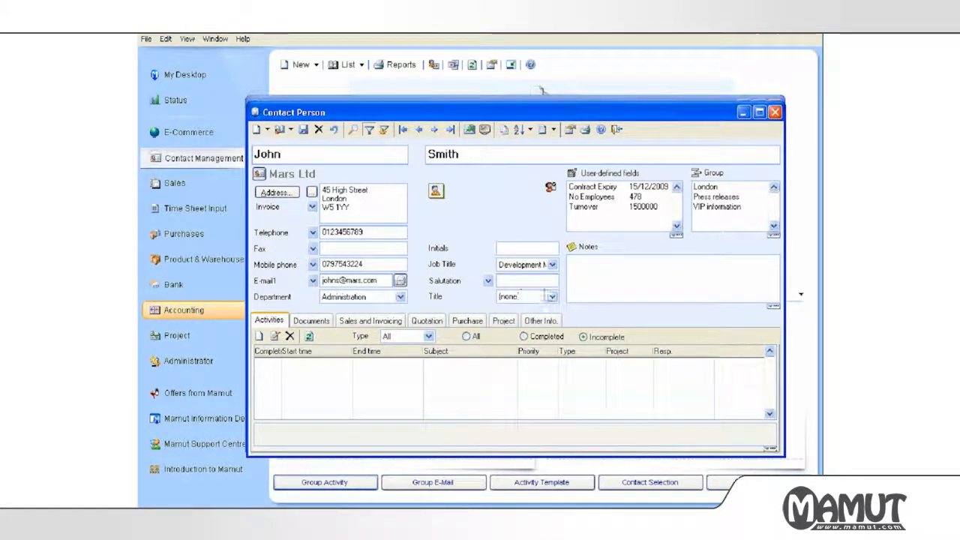
pyautogui.click(552, 296)
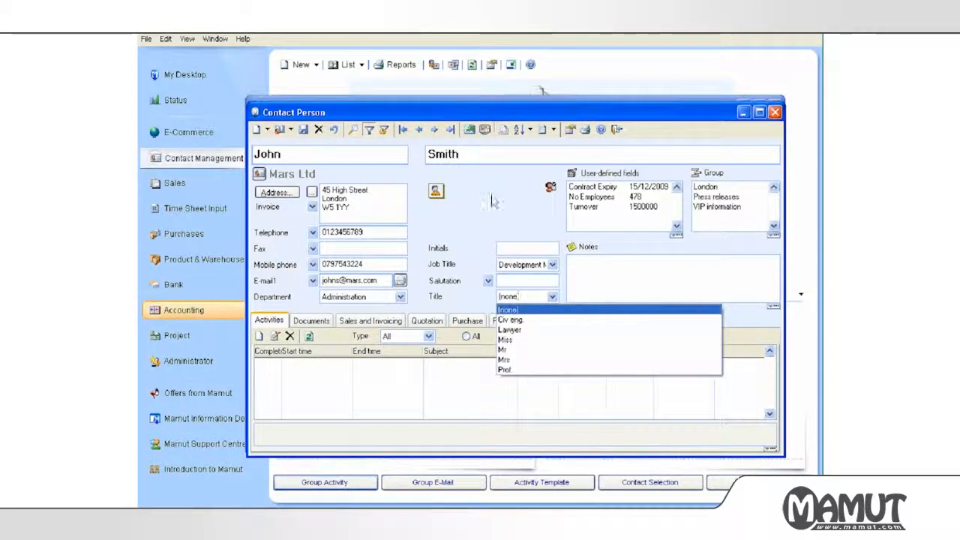
pyautogui.click(532, 351)
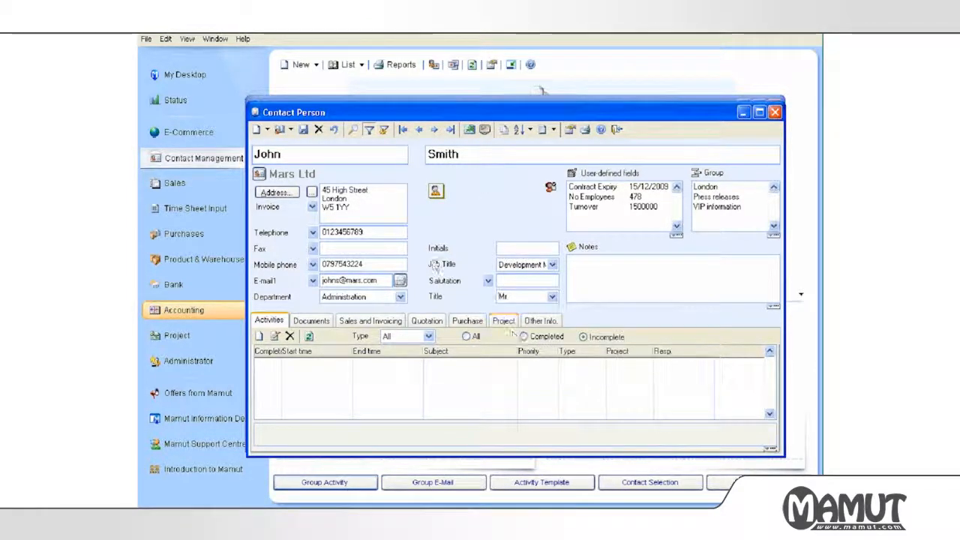
pyautogui.click(303, 130)
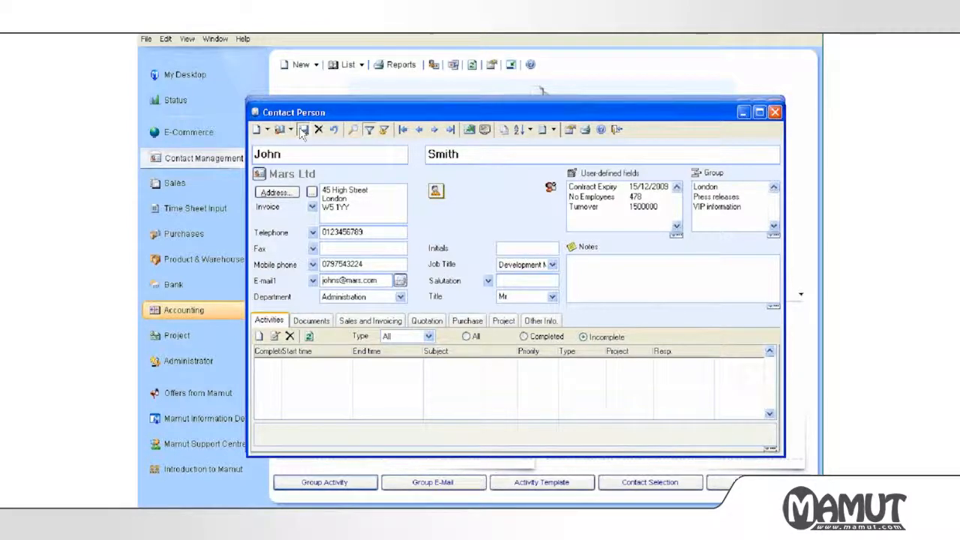
pyautogui.click(616, 130)
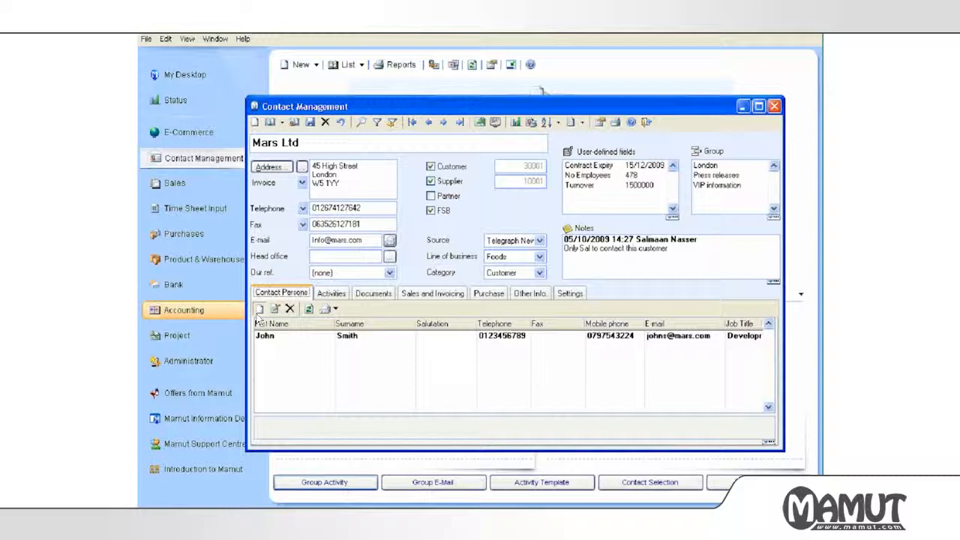
# Add a second contact person with first name, surname and telephone number, and save.
pyautogui.click(259, 309)
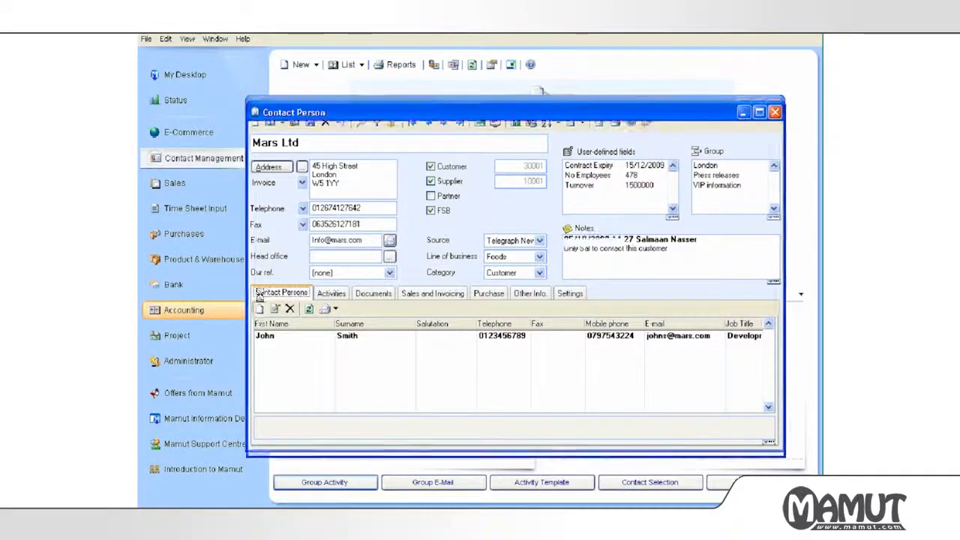
pyautogui.press('Tab')
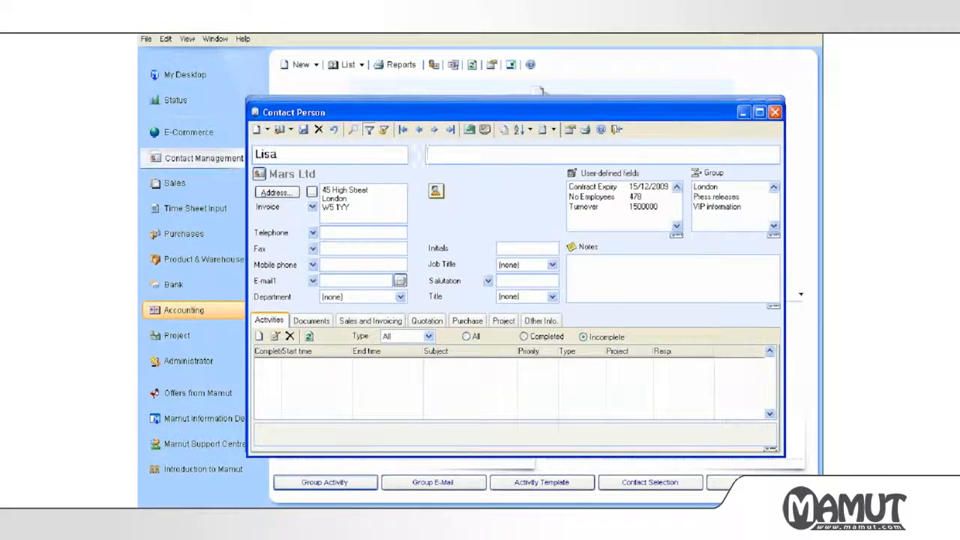
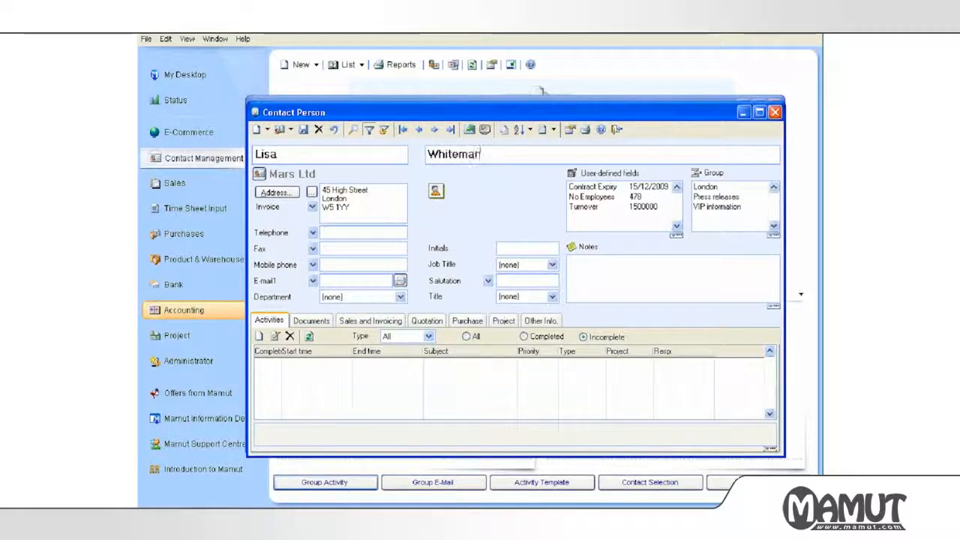
pyautogui.click(330, 155)
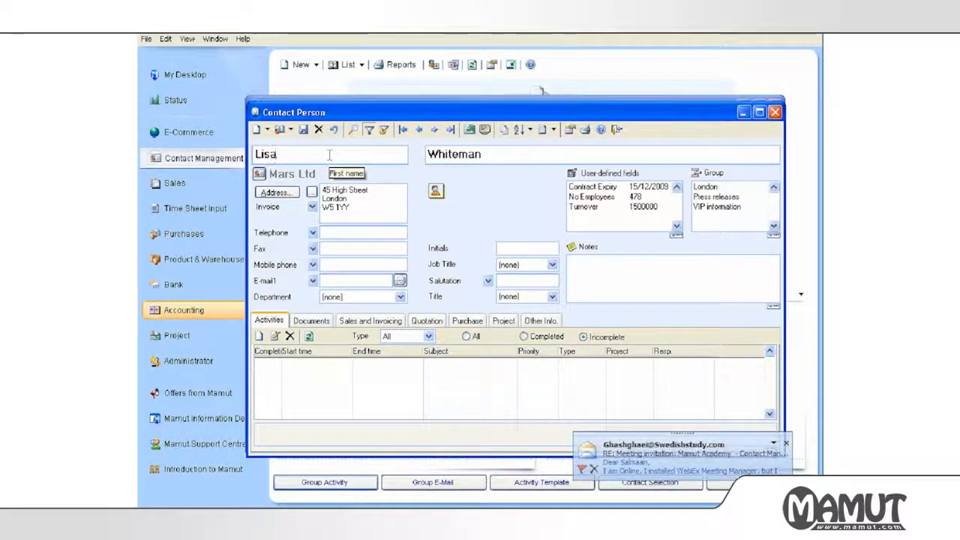
pyautogui.click(343, 233)
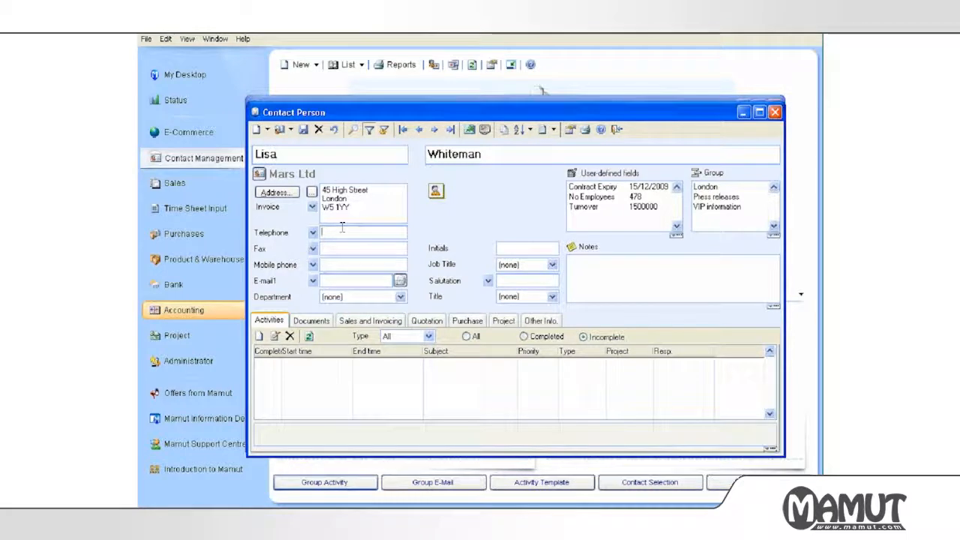
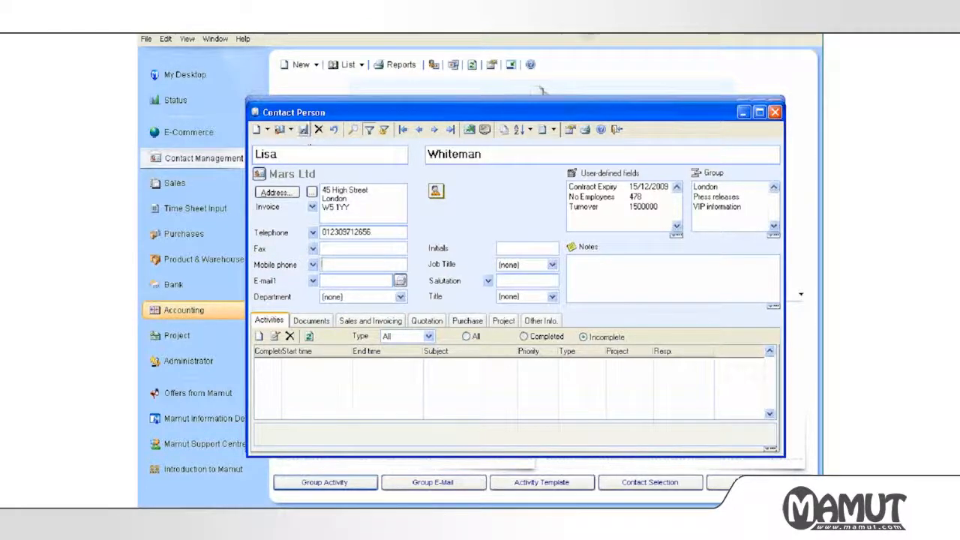
pyautogui.click(616, 129)
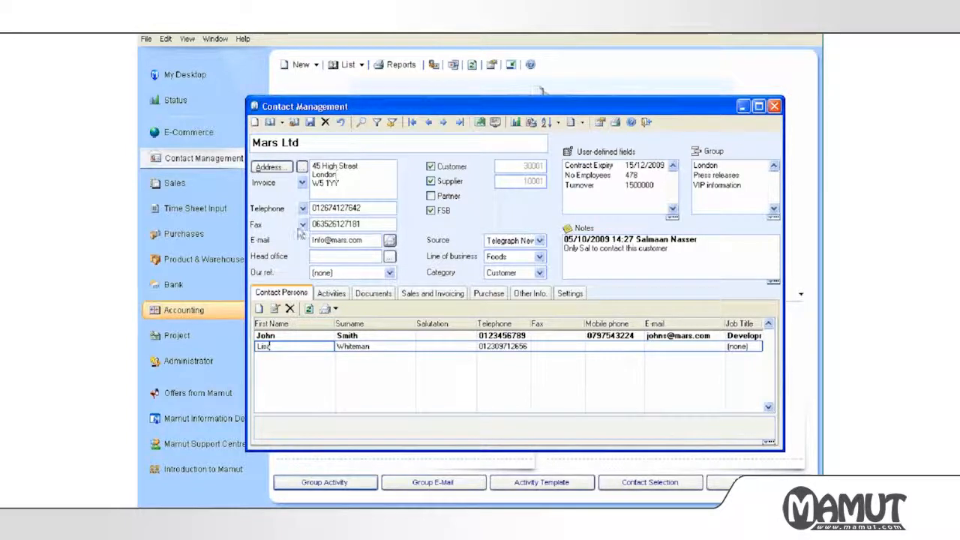
# Mark the second contact as Default on the Other Info tab and save.
pyautogui.doubleClick(294, 347)
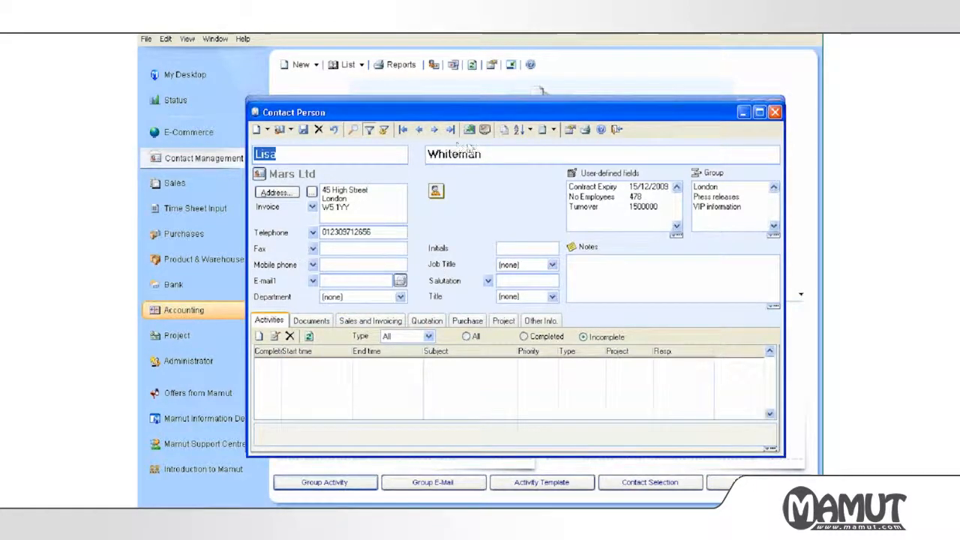
pyautogui.click(541, 321)
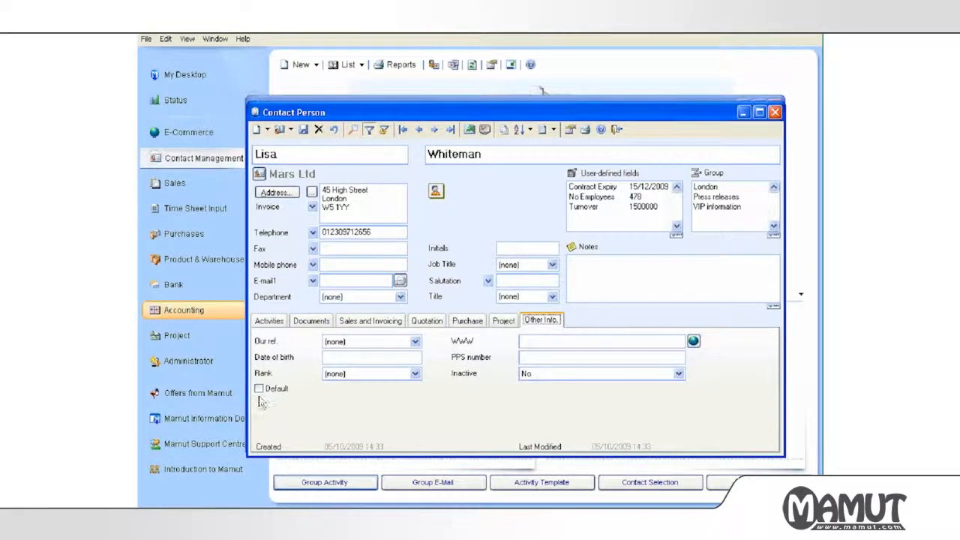
pyautogui.click(258, 390)
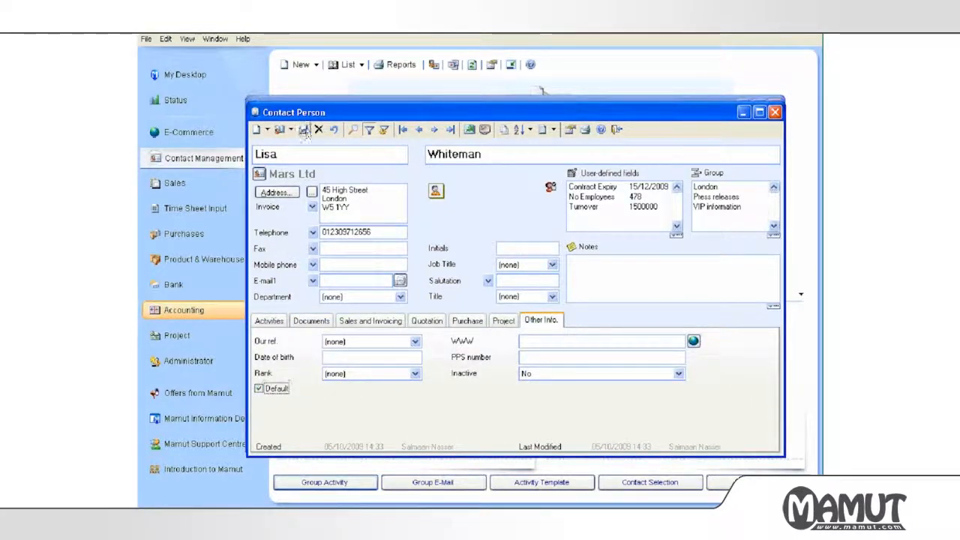
pyautogui.click(615, 131)
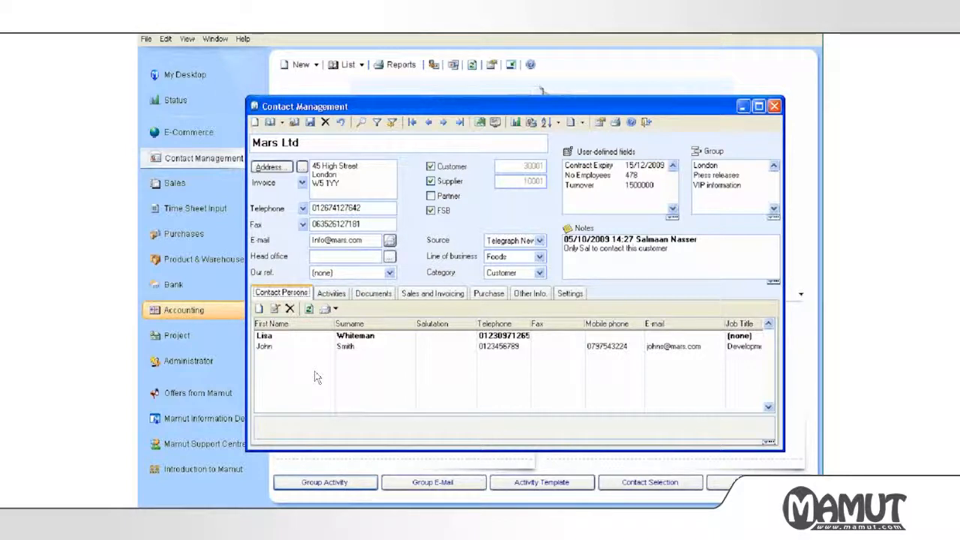
# Switch the Mars Ltd card to its Activities tab.
pyautogui.click(337, 297)
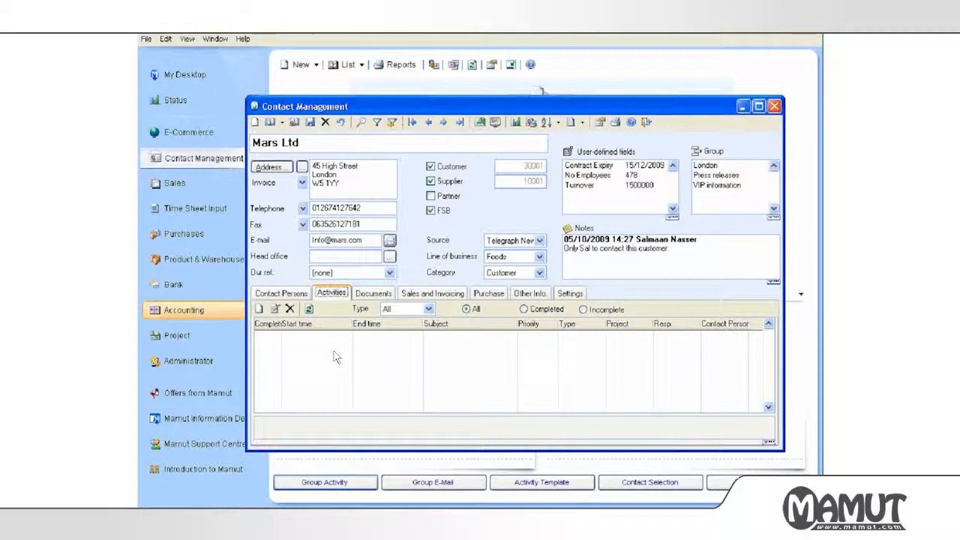
# Create a new Mars Ltd activity with subject 'Telephone call' and type Tel. out.
pyautogui.click(260, 310)
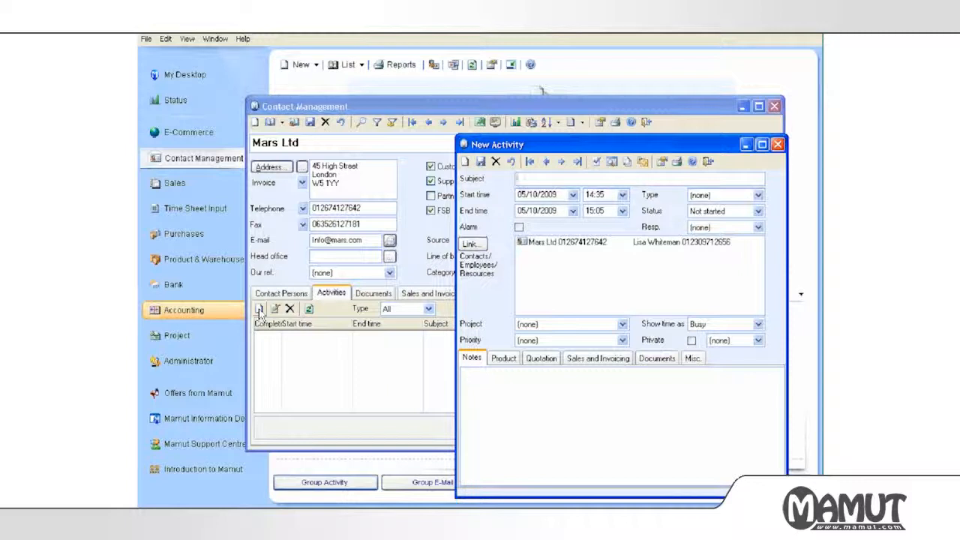
pyautogui.write('Telephone cal')
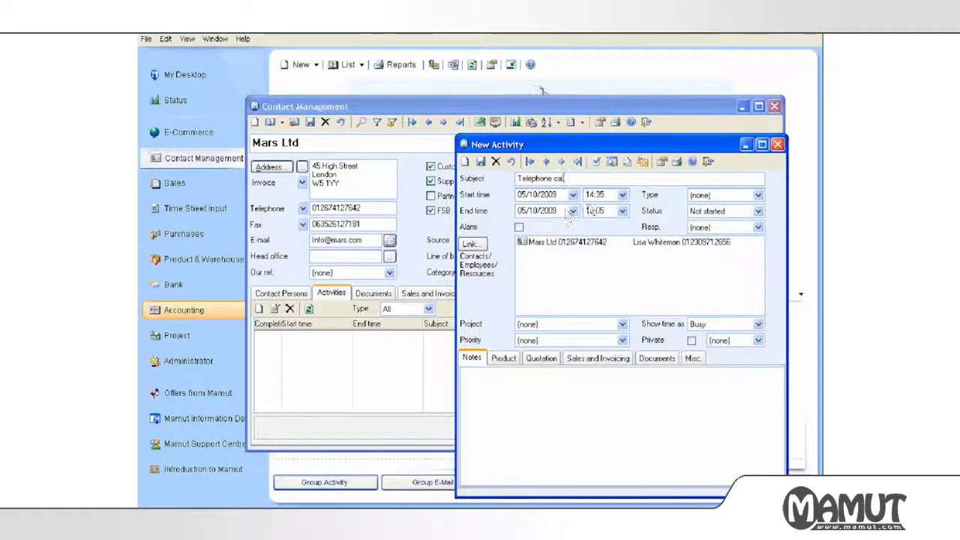
pyautogui.write('l')
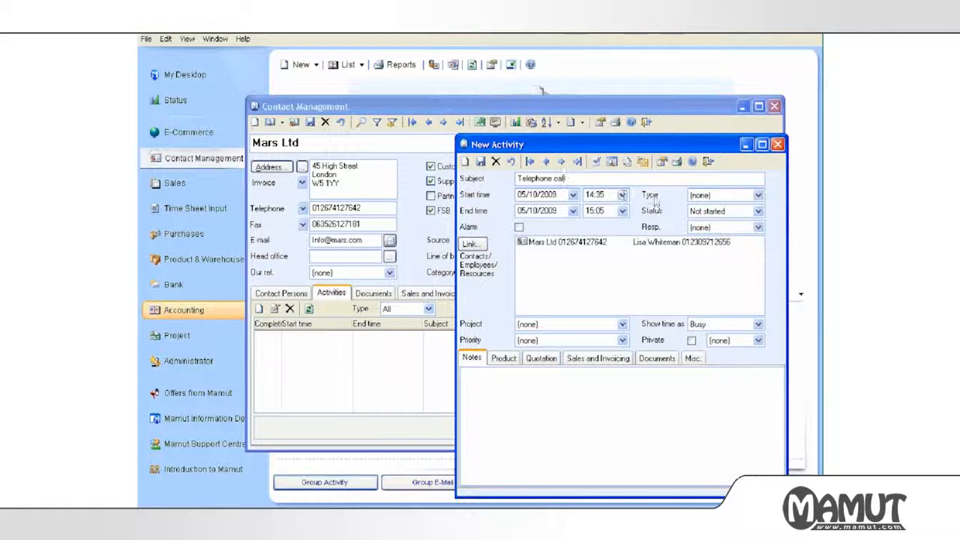
pyautogui.press('BackSpace')
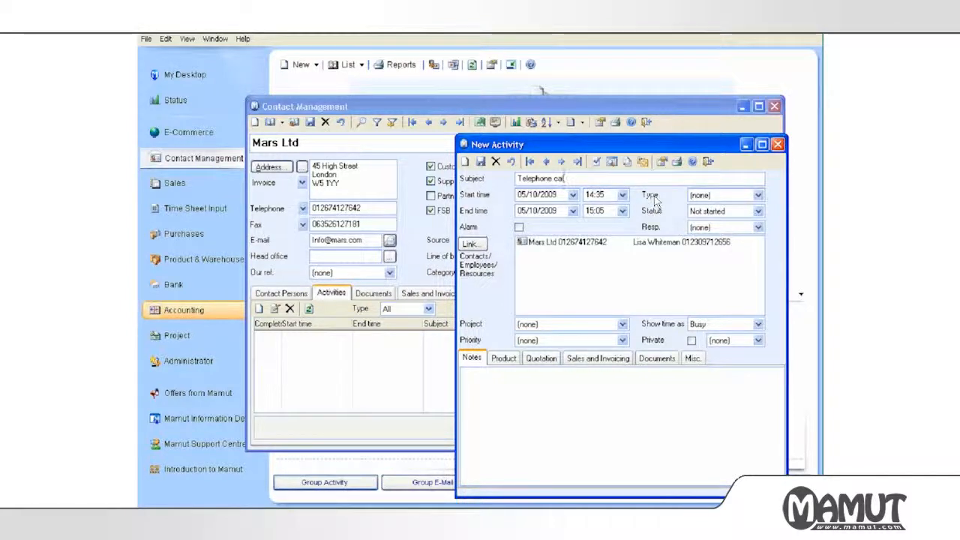
pyautogui.click(699, 198)
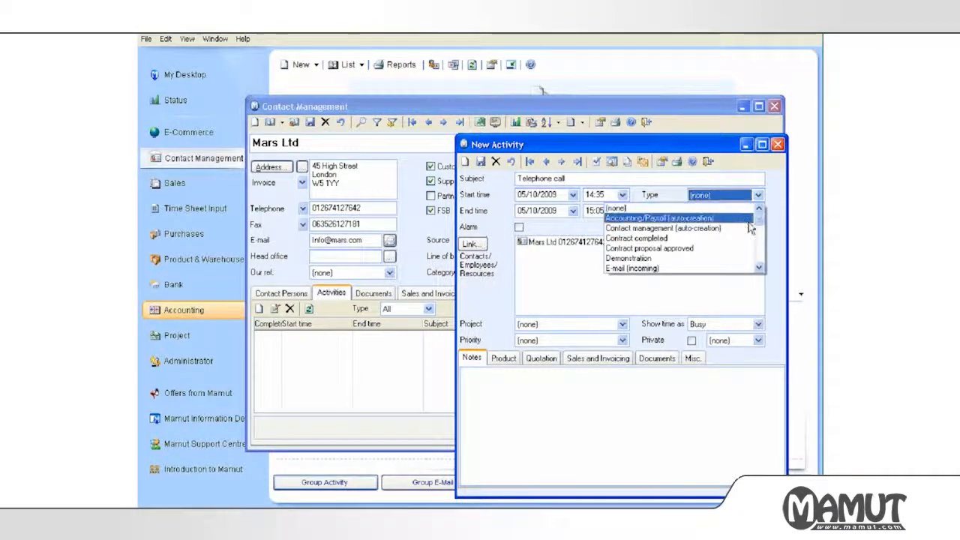
pyautogui.moveTo(759, 222); pyautogui.dragTo(760, 260)
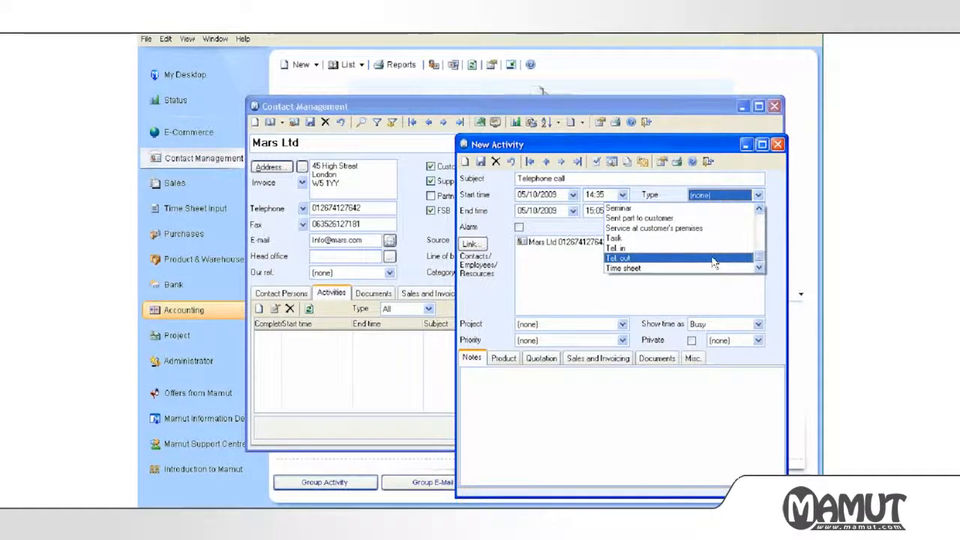
pyautogui.click(713, 260)
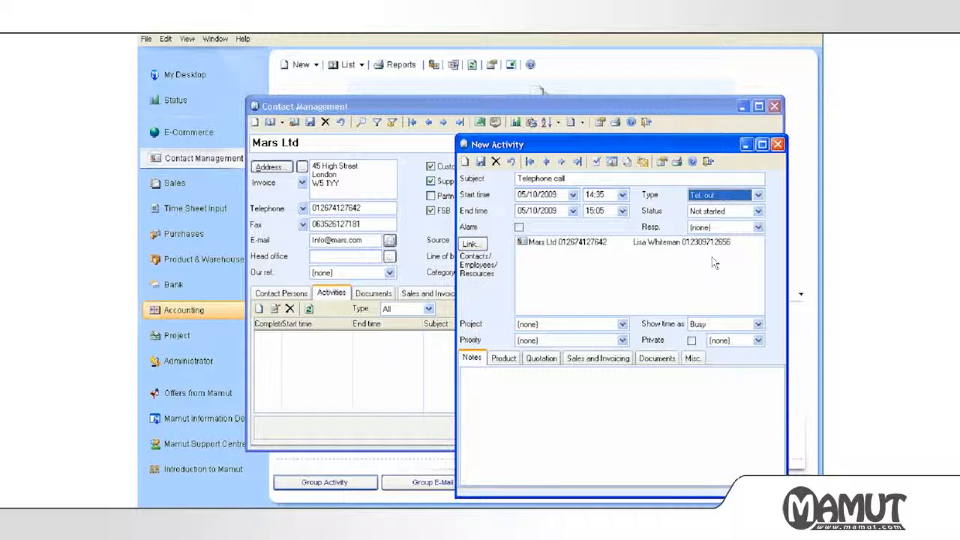
# Set status to Waiting for someone else, leaving no responsible person, Busy time and no colour.
pyautogui.click(714, 212)
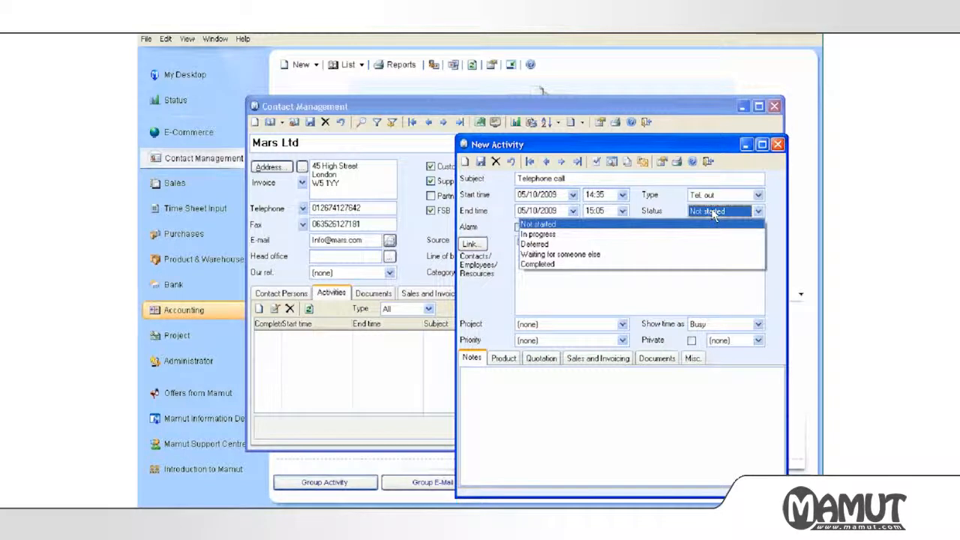
pyautogui.click(711, 256)
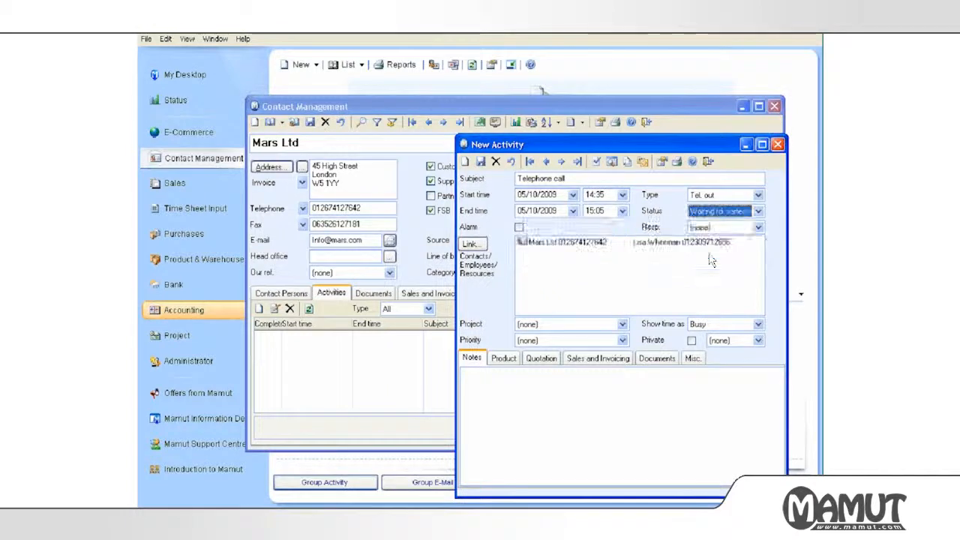
pyautogui.click(710, 228)
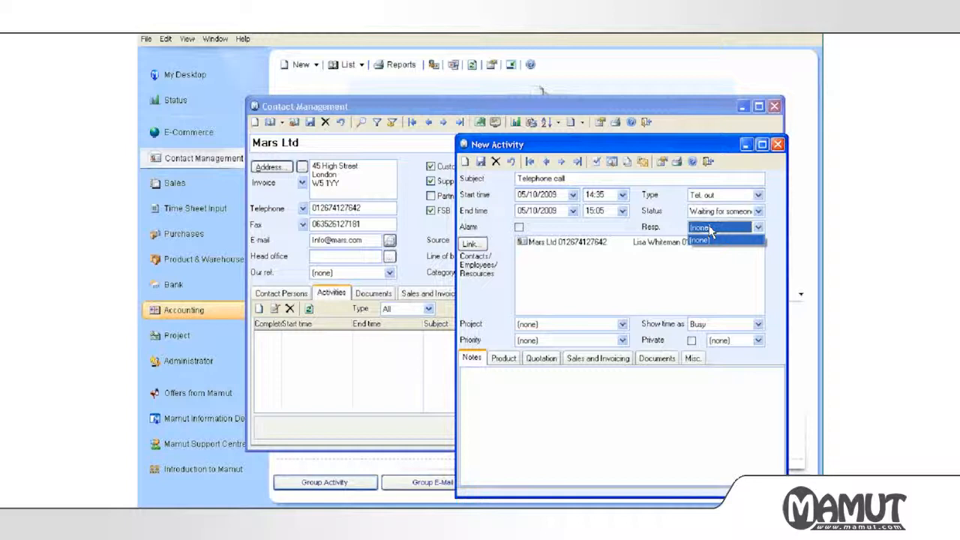
pyautogui.click(701, 240)
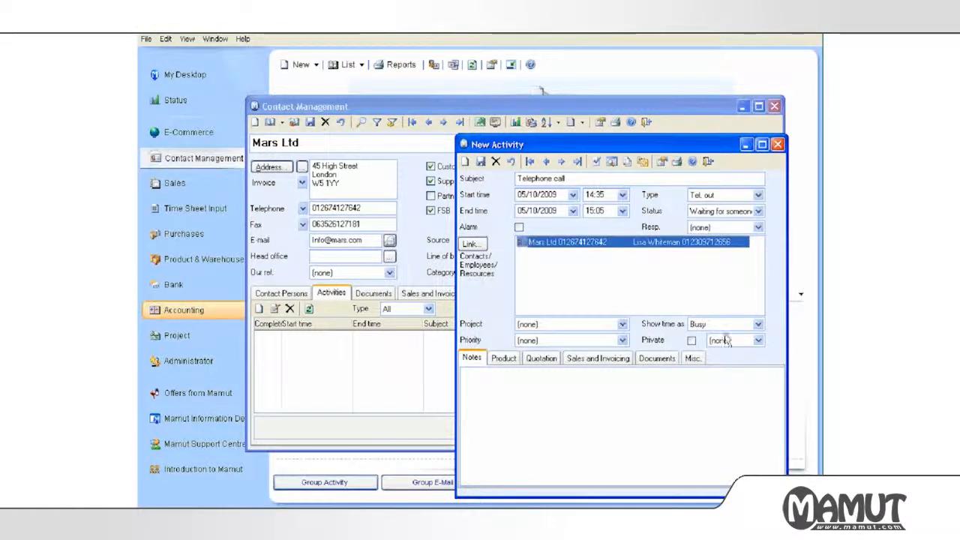
pyautogui.click(718, 327)
pyautogui.click(705, 336)
pyautogui.click(704, 332)
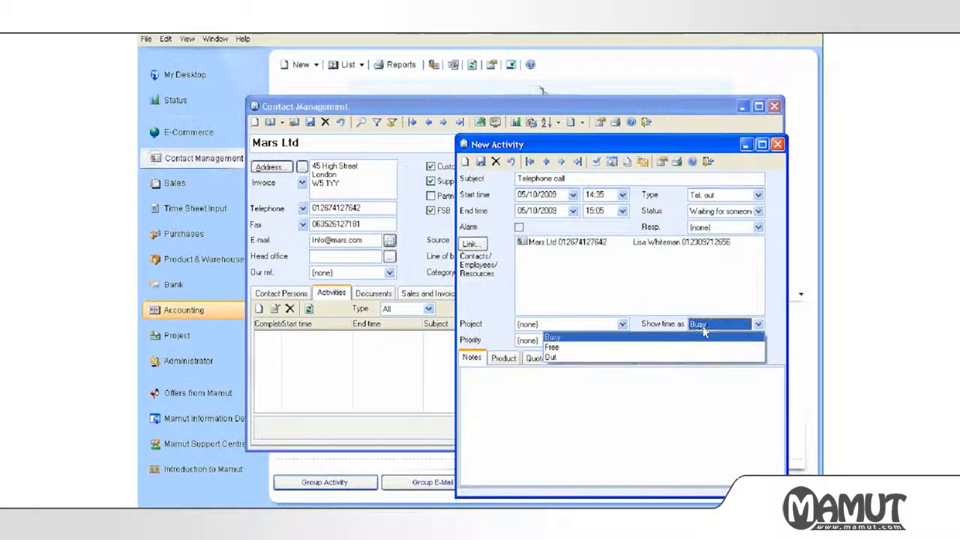
pyautogui.click(694, 309)
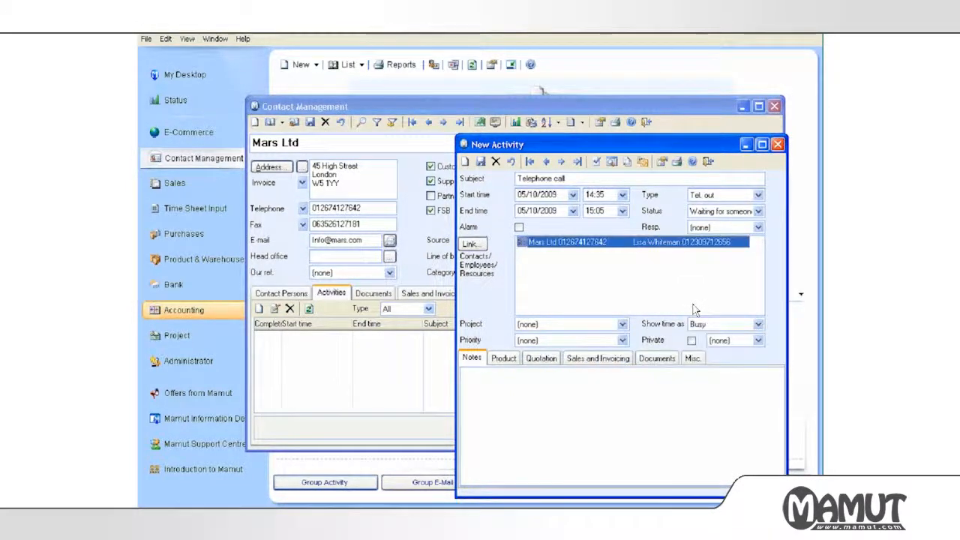
pyautogui.click(719, 341)
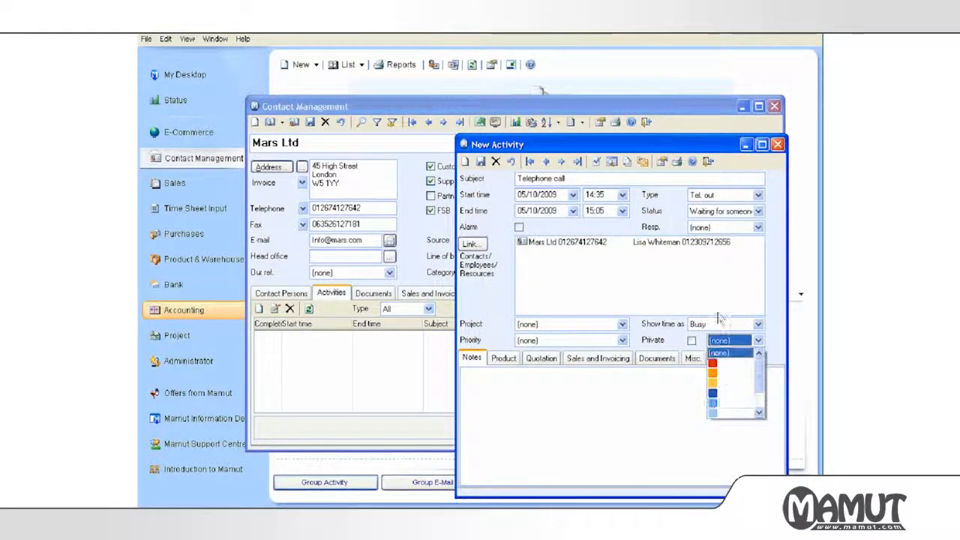
pyautogui.click(696, 299)
pyautogui.click(510, 378)
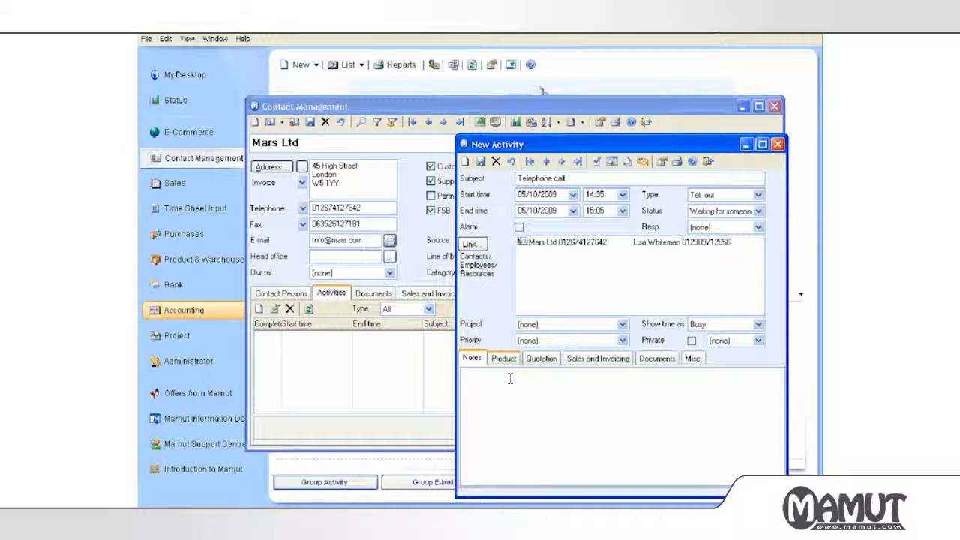
# Add a date-stamped note that the contact's latest invoice needs correcting, and save the call.
pyautogui.press('F5')
pyautogui.write('Phon')
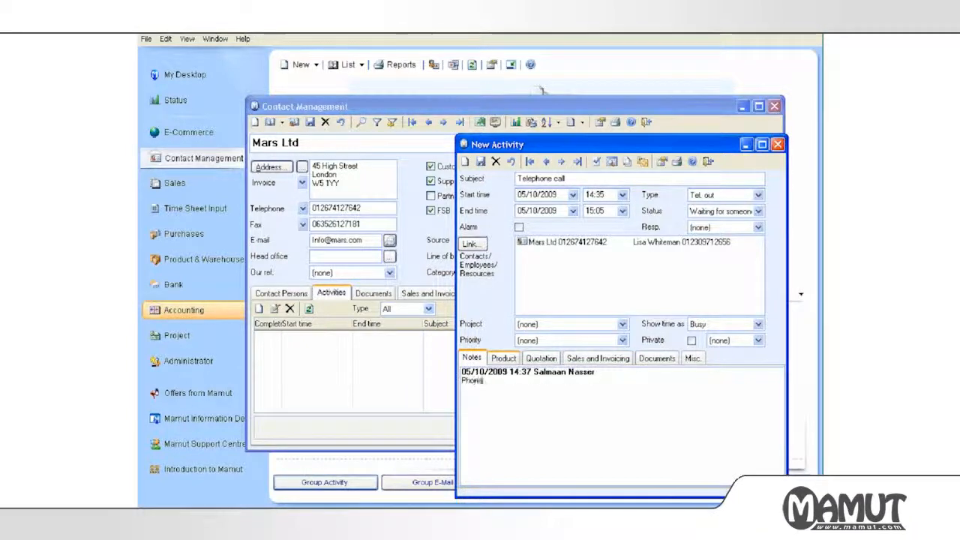
pyautogui.write('ed Lisa')
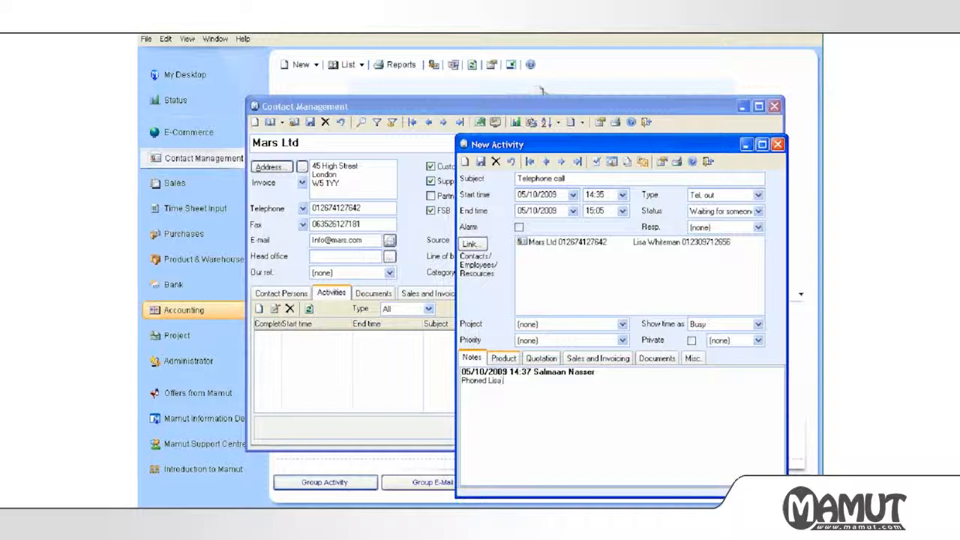
pyautogui.write(' to discuss')
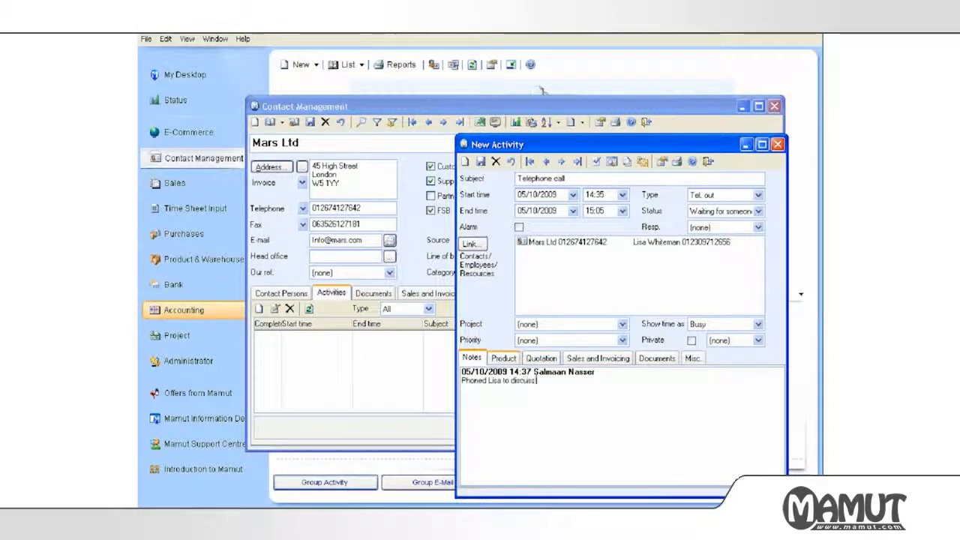
pyautogui.write(' her latest')
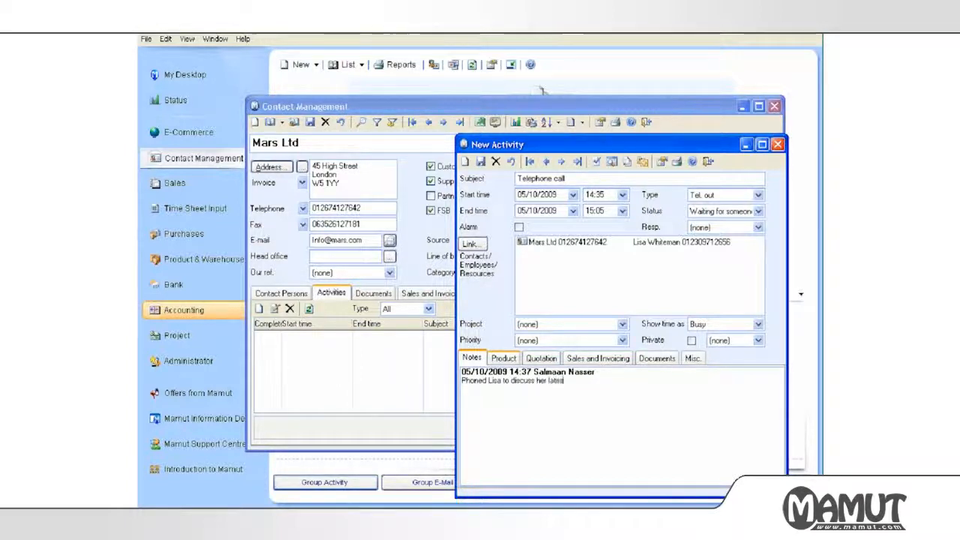
pyautogui.write(' in')
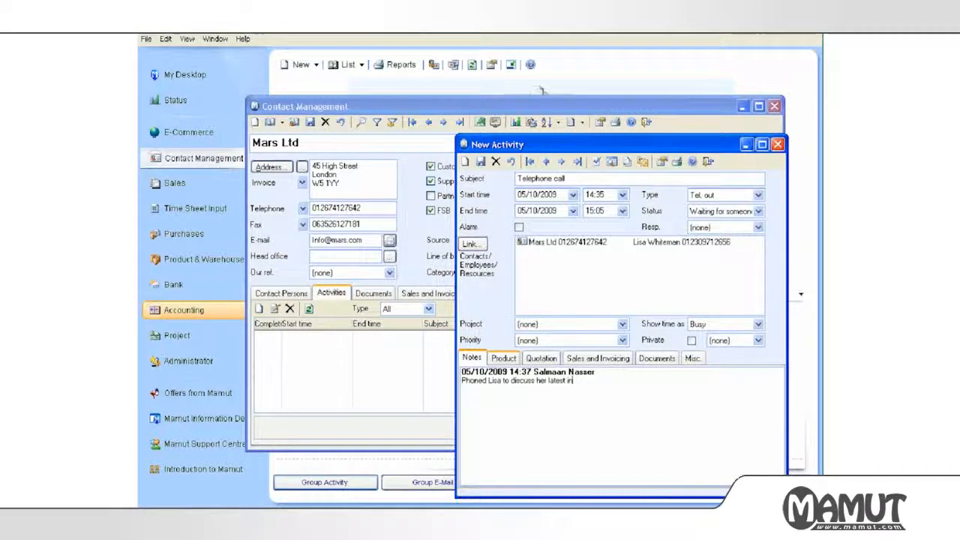
pyautogui.write('voice. ')
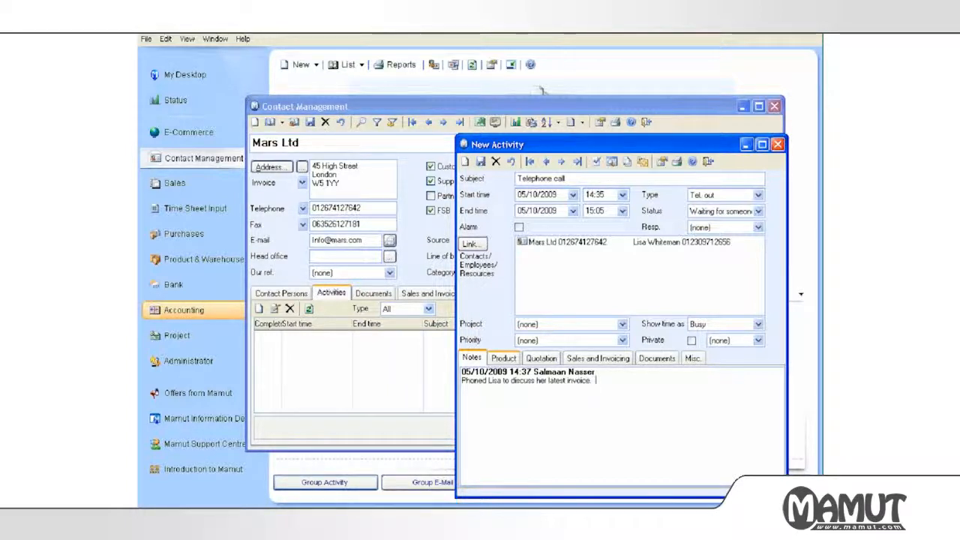
pyautogui.write(' Needs to be correc')
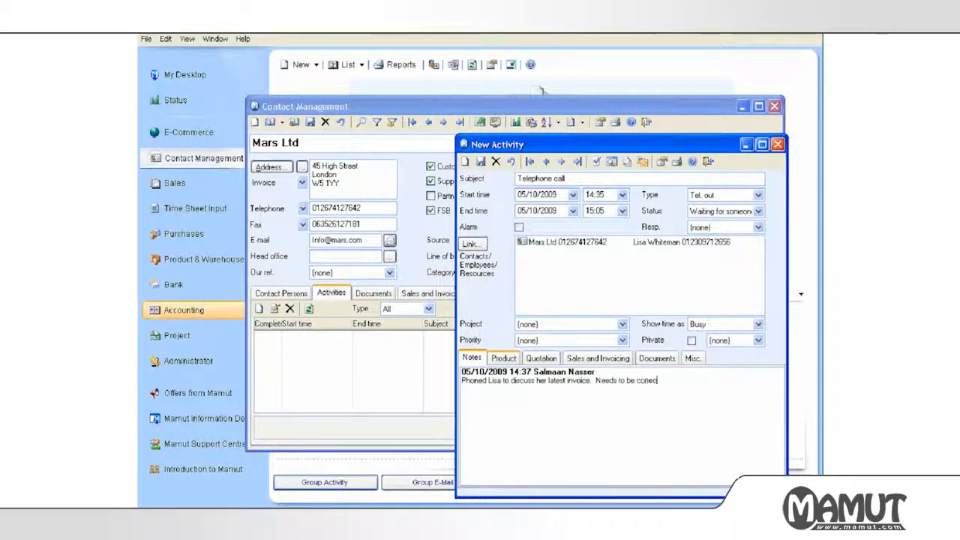
pyautogui.write('ted - so p')
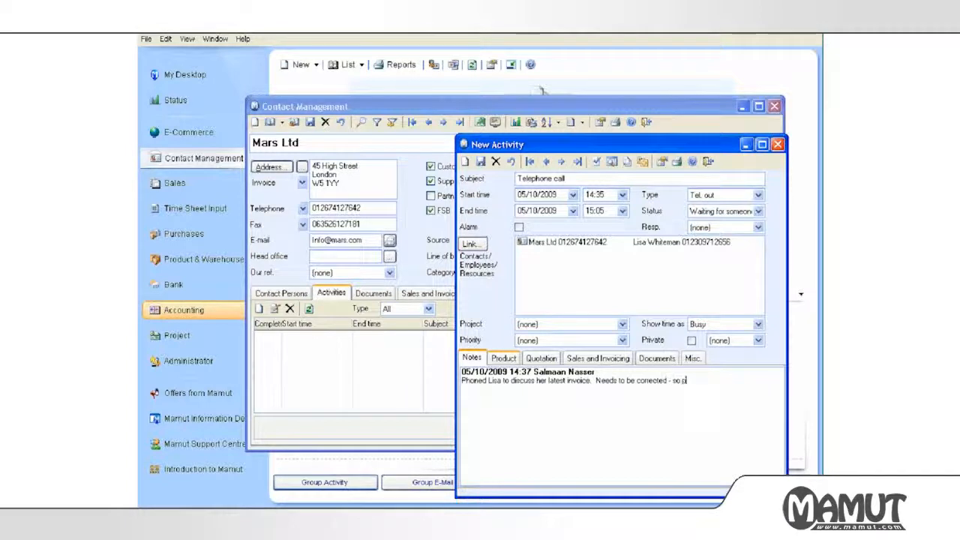
pyautogui.write('assed over to account')
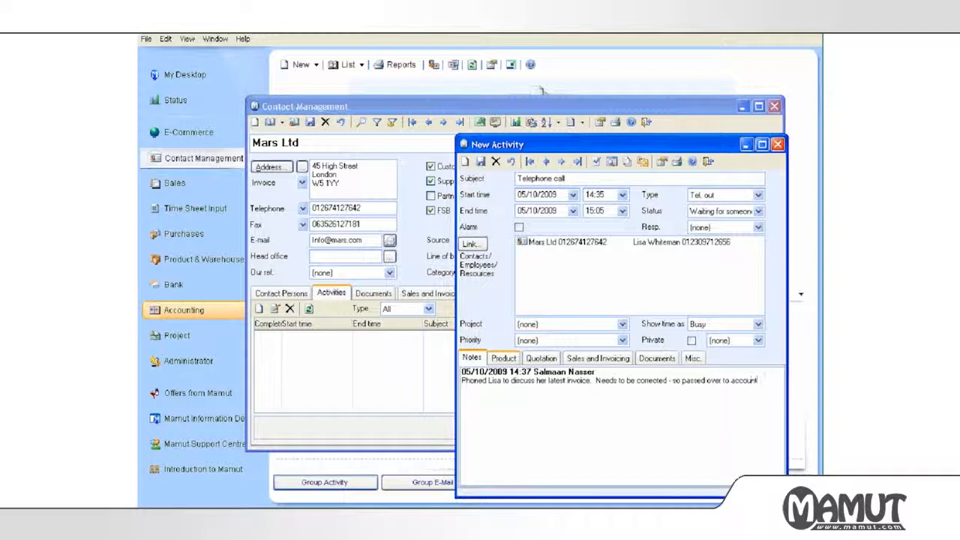
pyautogui.write('s.')
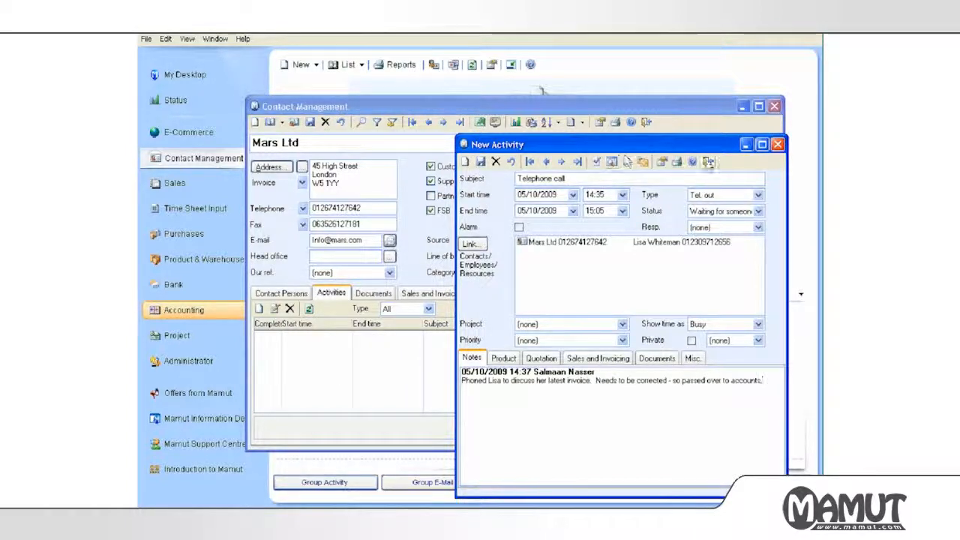
pyautogui.click(708, 162)
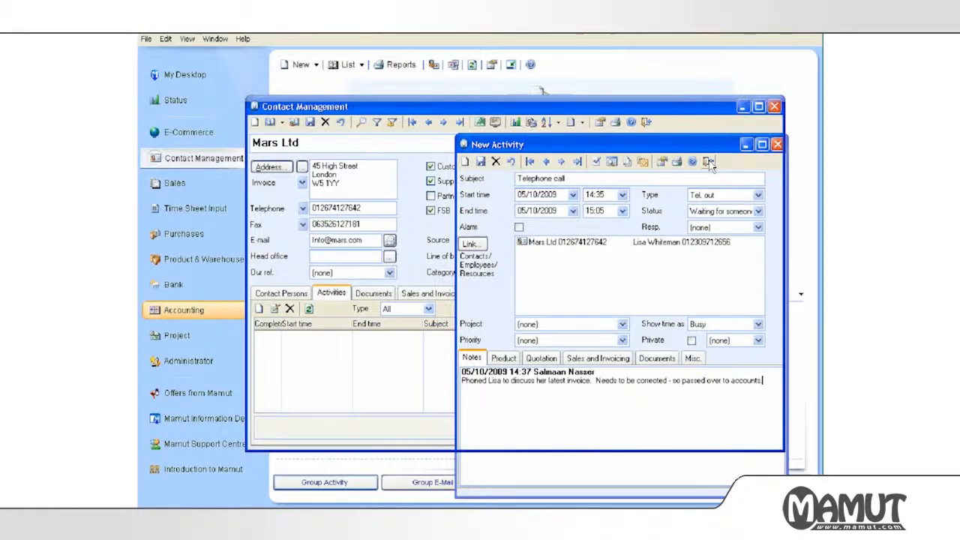
pyautogui.click(441, 336)
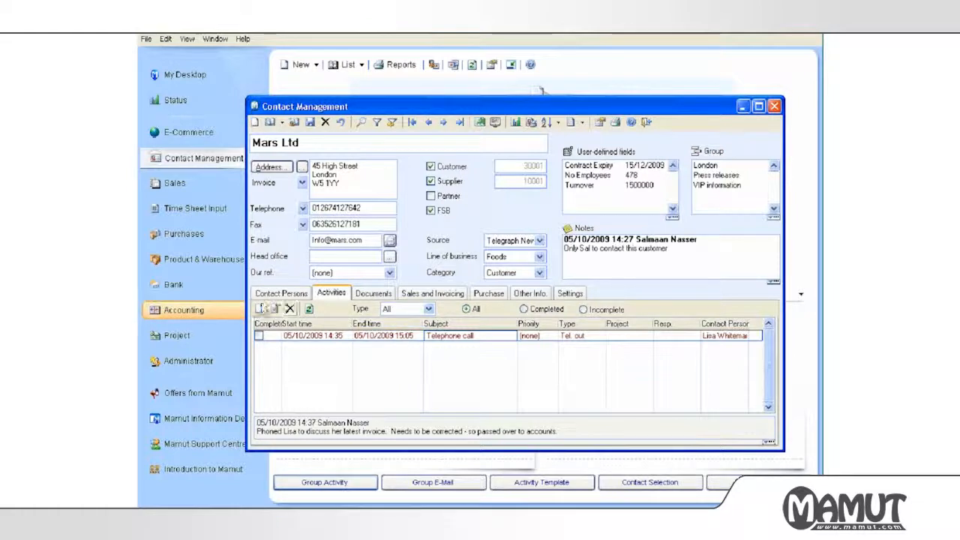
# Start a 'Meeting' activity on 06/10/2009 running 15:00 to 17:00.
pyautogui.click(261, 309)
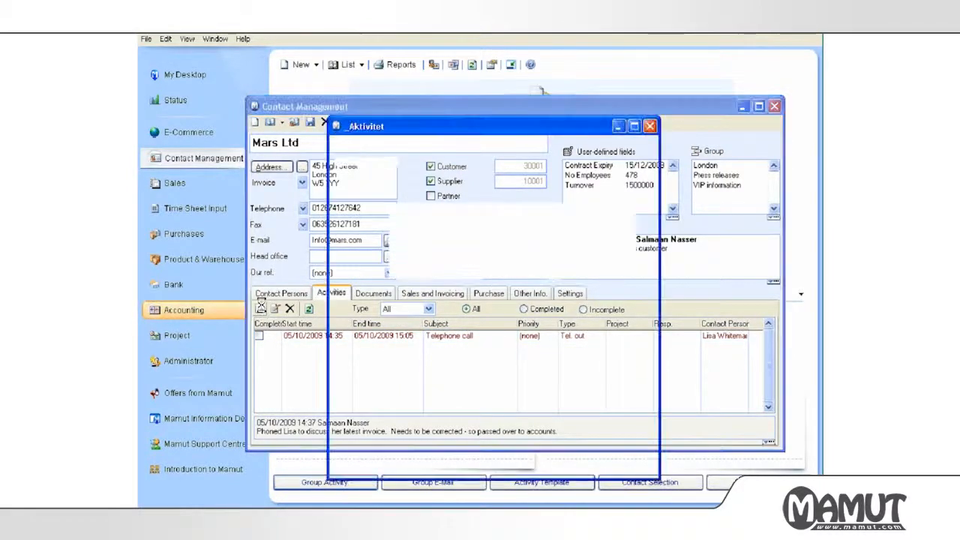
pyautogui.write('Meeting')
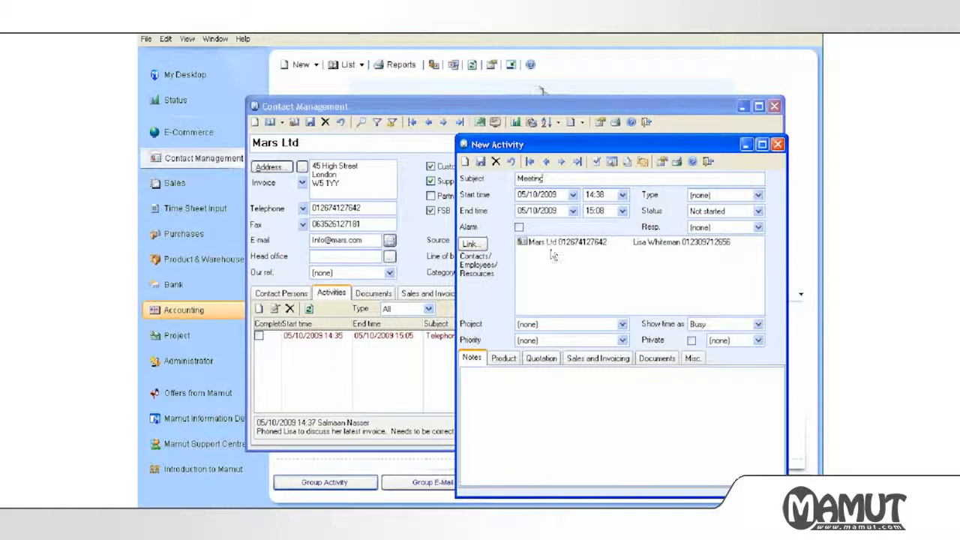
pyautogui.click(573, 195)
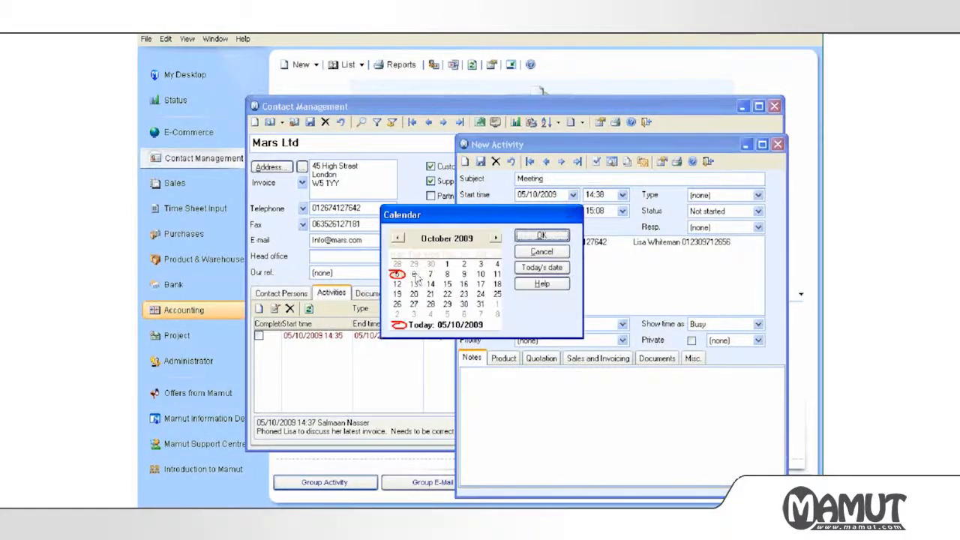
pyautogui.click(540, 237)
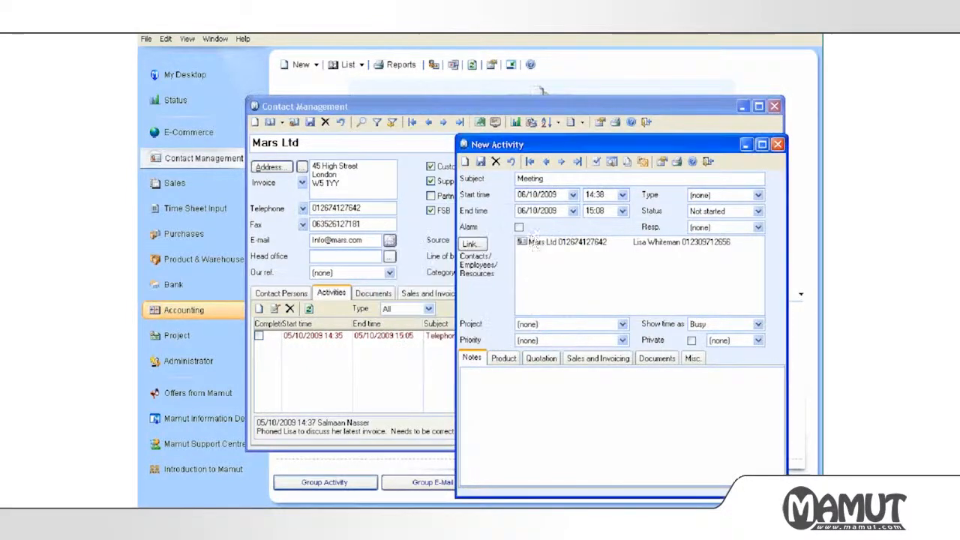
pyautogui.click(611, 192)
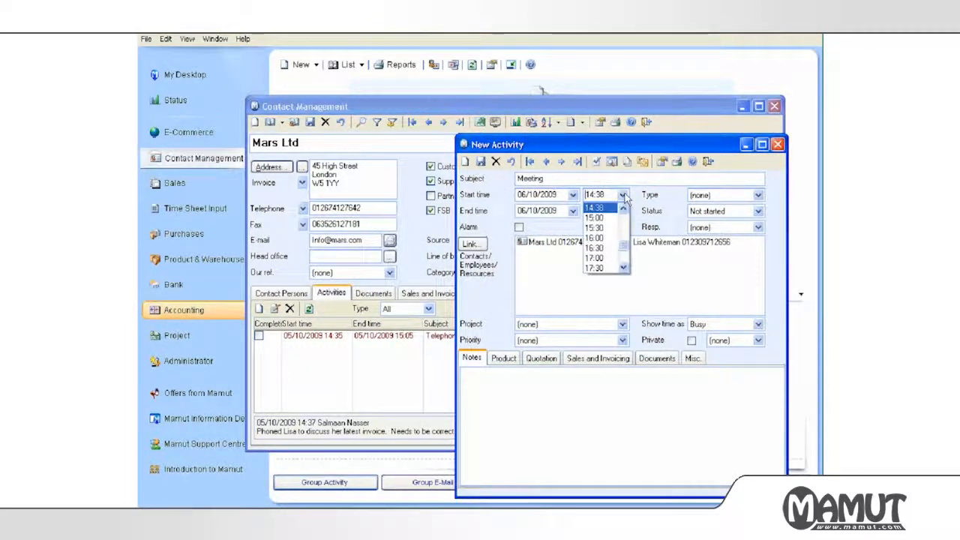
pyautogui.click(604, 223)
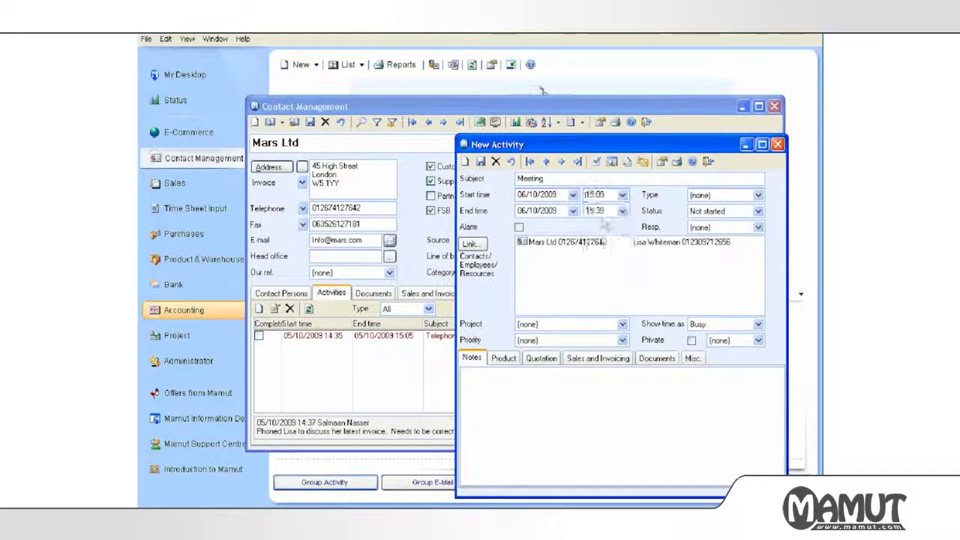
pyautogui.click(621, 211)
pyautogui.click(602, 255)
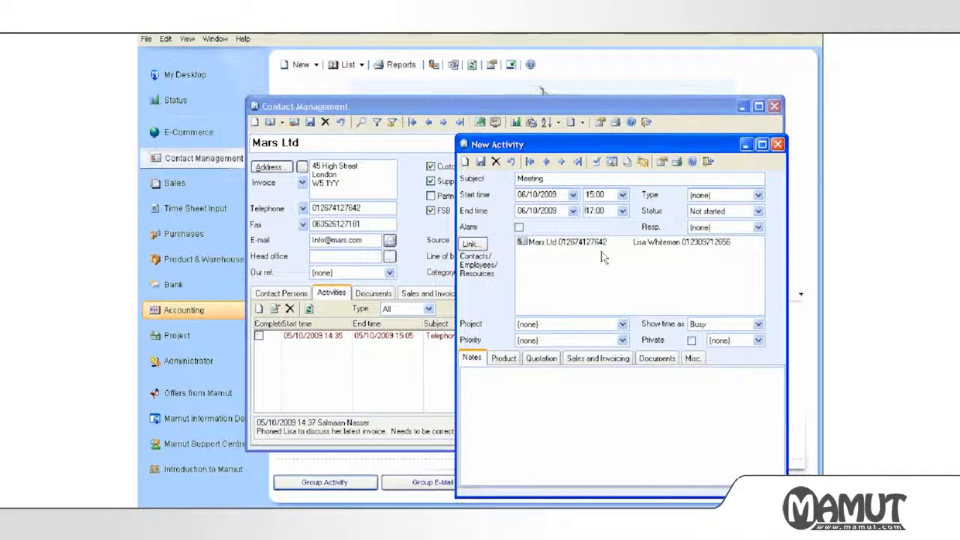
# Give the meeting type Meeting, a 1-hour alarm, High priority and orange colour.
pyautogui.click(720, 196)
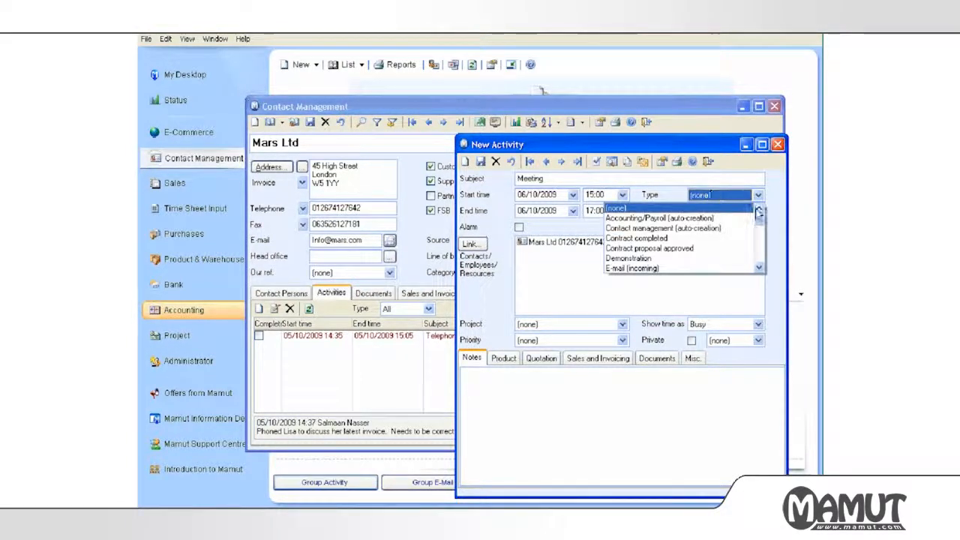
pyautogui.moveTo(760, 219); pyautogui.dragTo(760, 239)
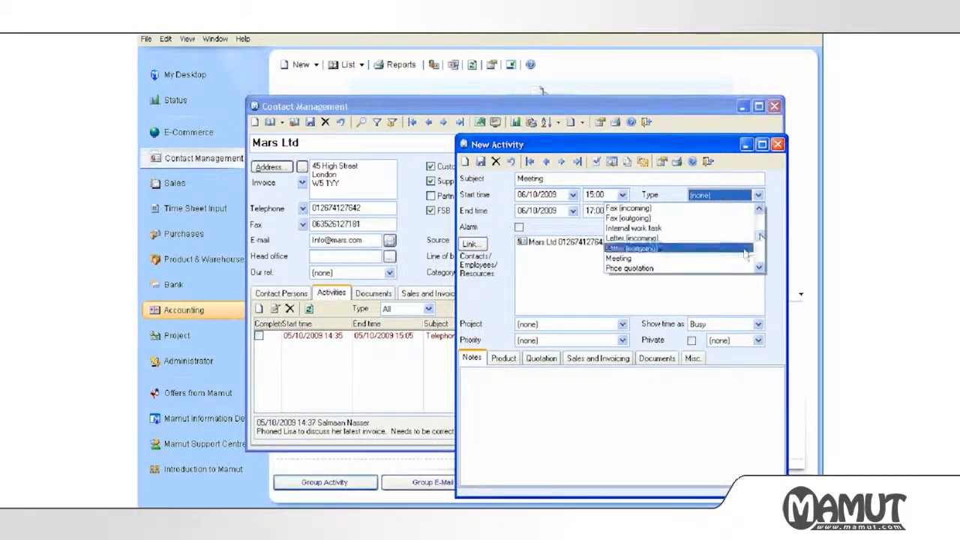
pyautogui.click(619, 258)
pyautogui.click(519, 226)
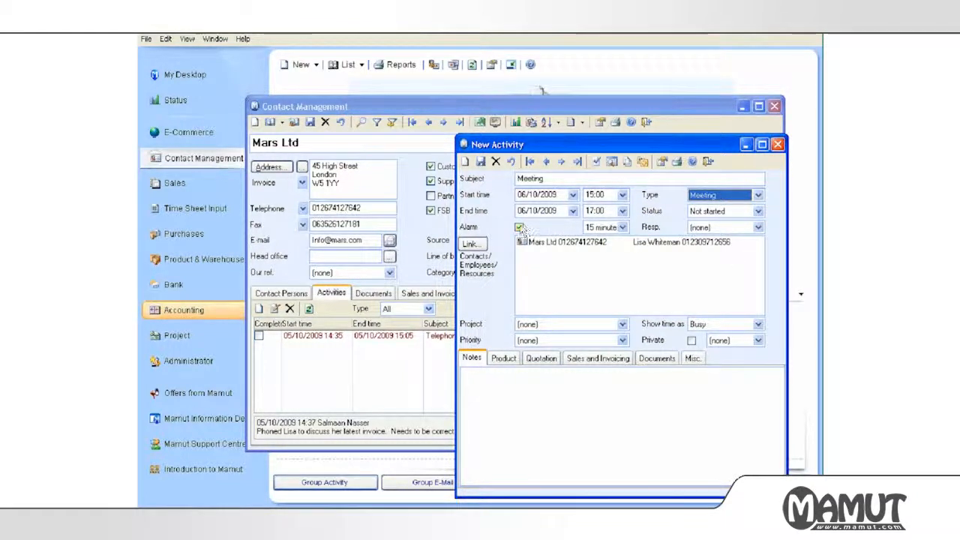
pyautogui.click(622, 227)
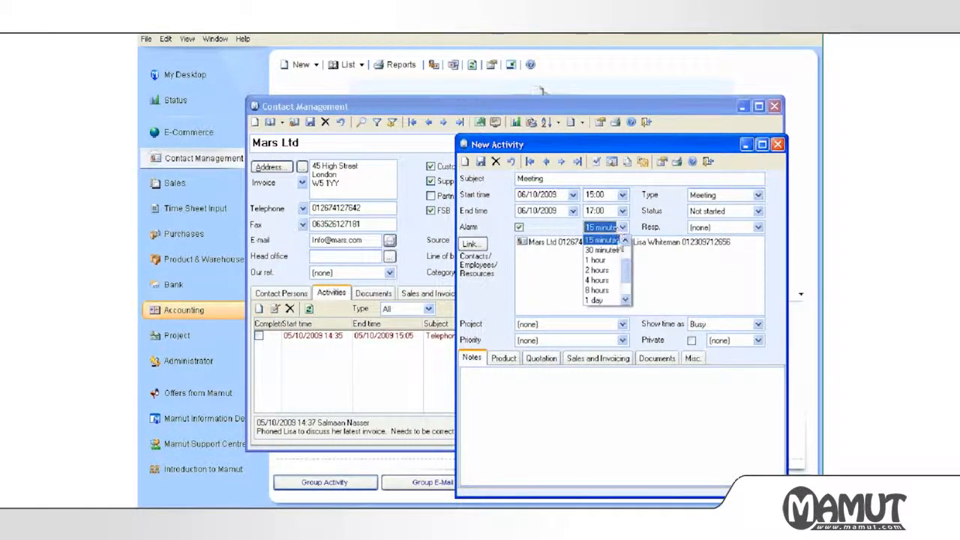
pyautogui.click(597, 259)
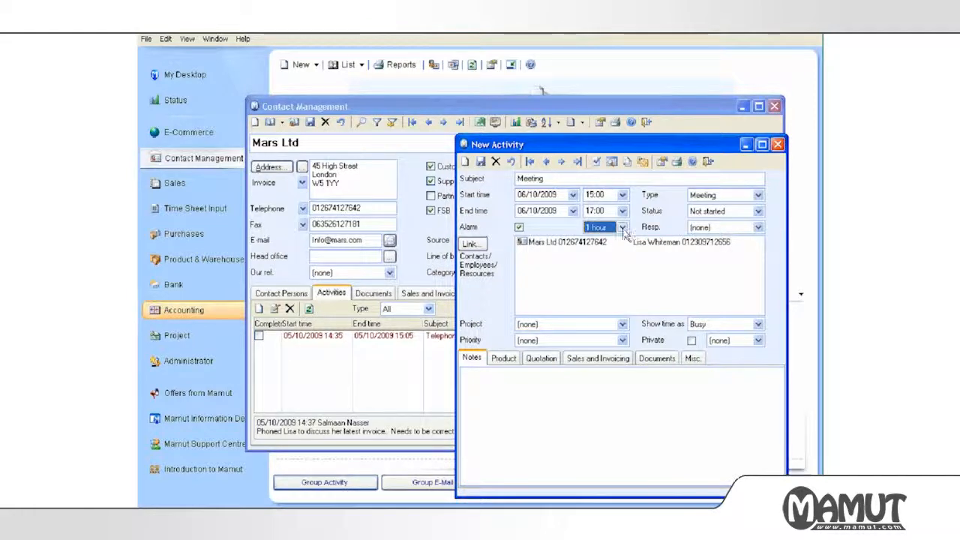
pyautogui.click(559, 341)
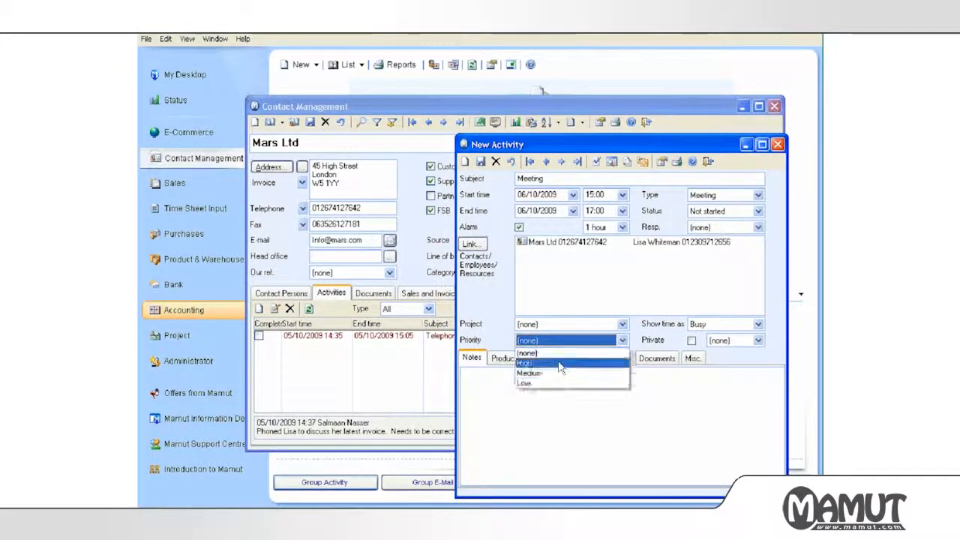
pyautogui.click(559, 363)
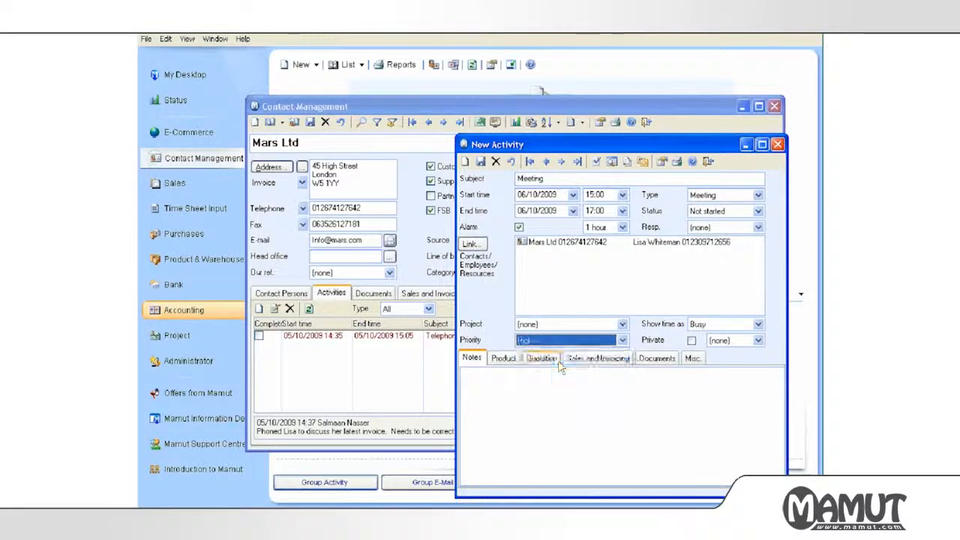
pyautogui.click(723, 339)
pyautogui.click(716, 357)
# Add a meeting note about discussing the plans for Q1+2 2010 with the contact, then save the meeting.
pyautogui.click(627, 381)
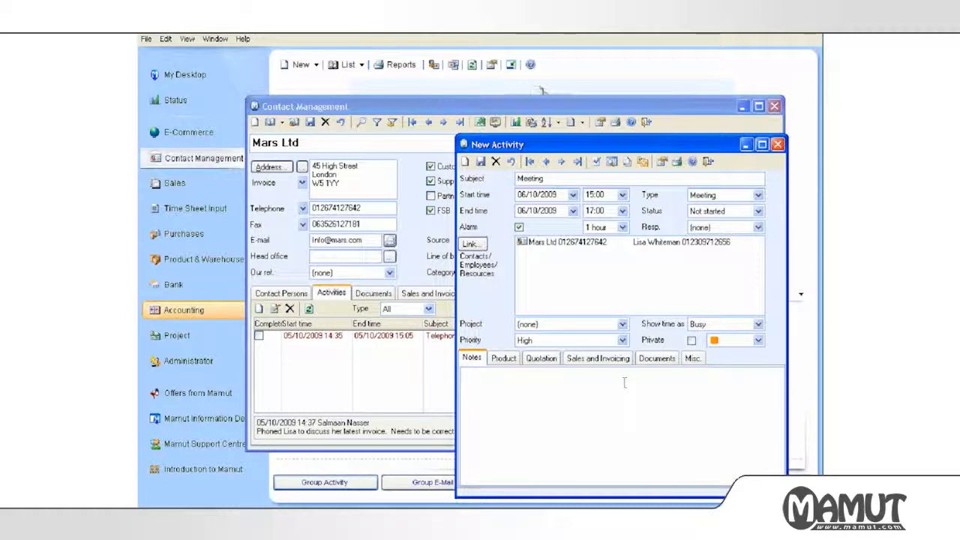
pyautogui.write('Meeting with Lisa to discuss the plans for Q1+')
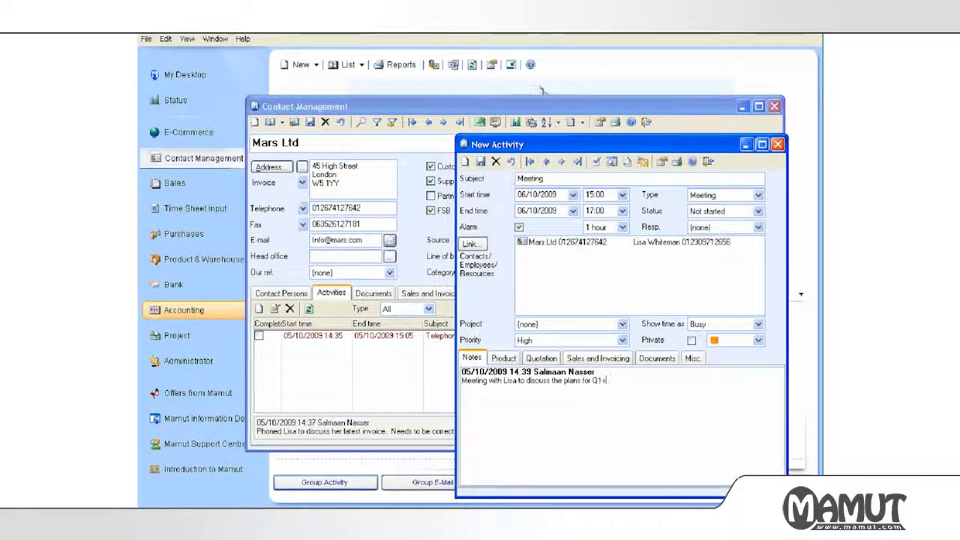
pyautogui.write('2 2010')
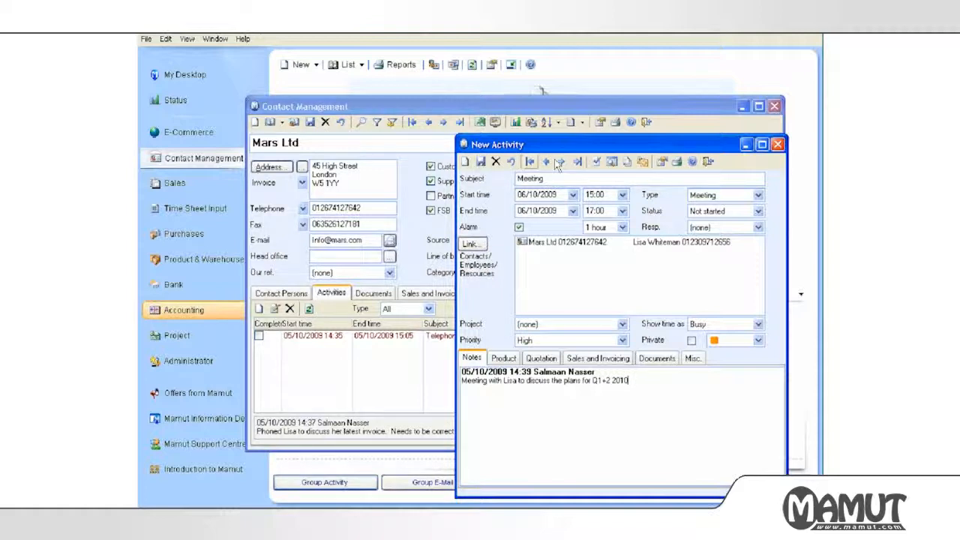
pyautogui.click(709, 162)
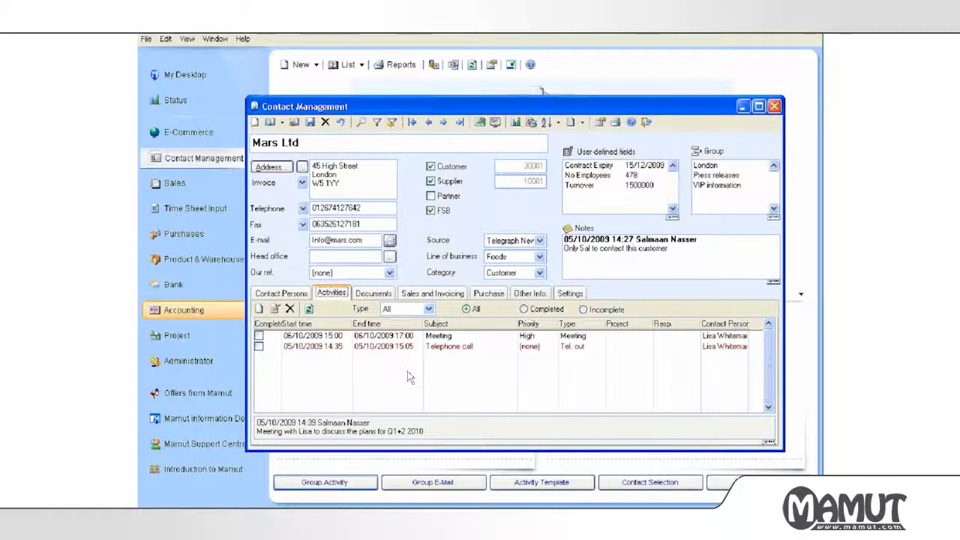
# Switch to Mars Ltd's Documents tab to view its still-empty documents list.
pyautogui.click(715, 499)
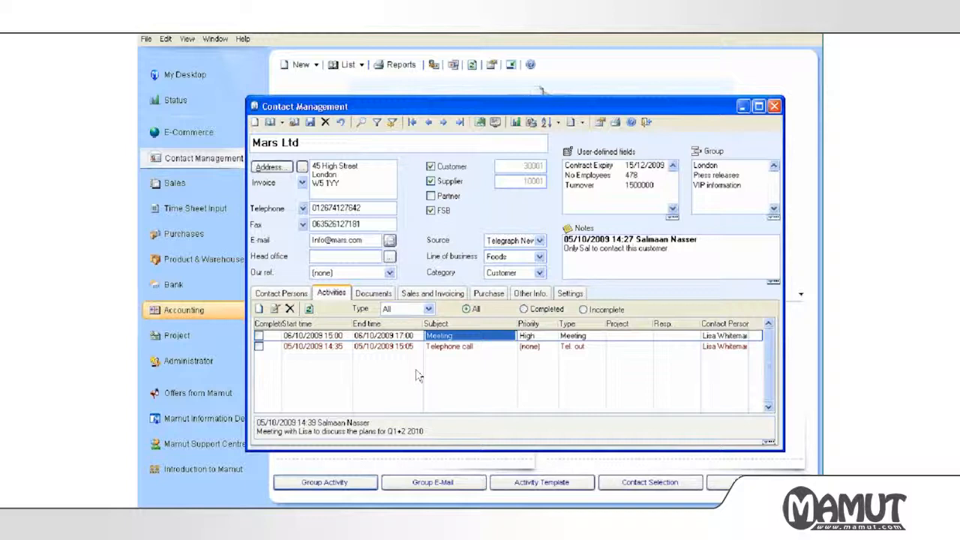
pyautogui.click(373, 293)
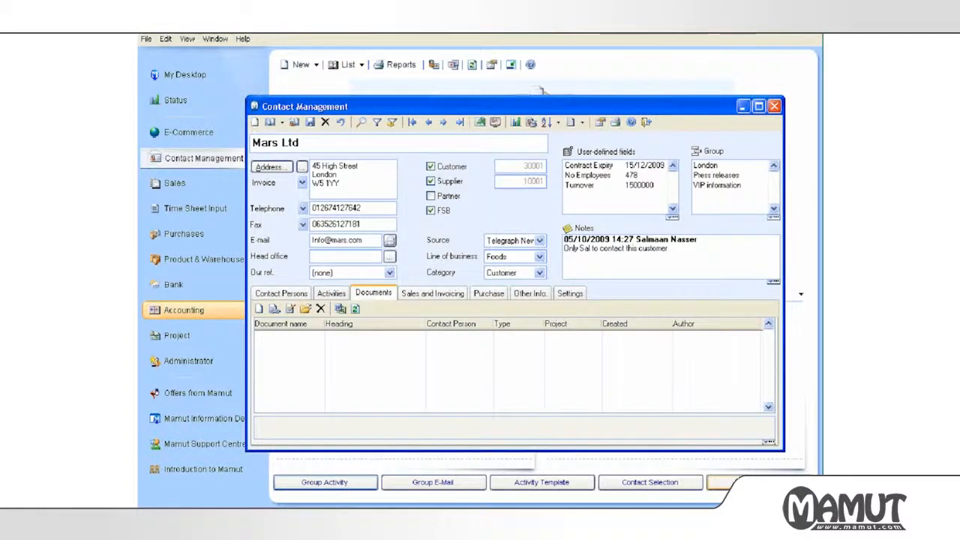
pyautogui.click(698, 517)
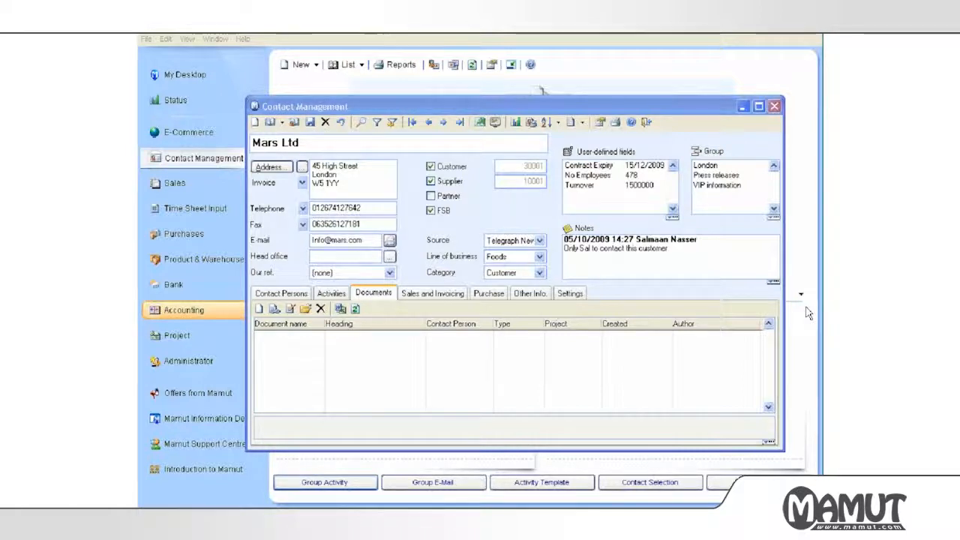
pyautogui.click(495, 366)
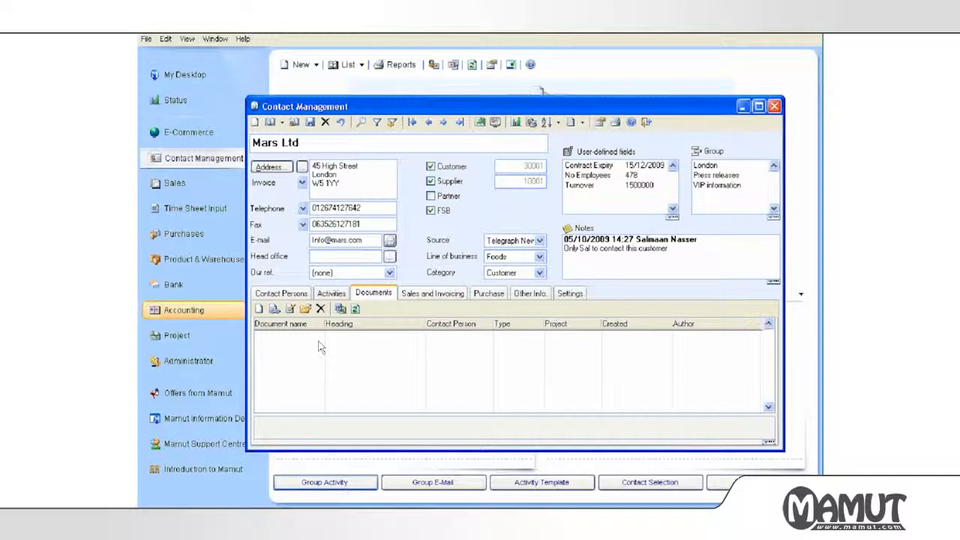
# Import the License_UK.rtf file as a new Mars Ltd document.
pyautogui.click(340, 309)
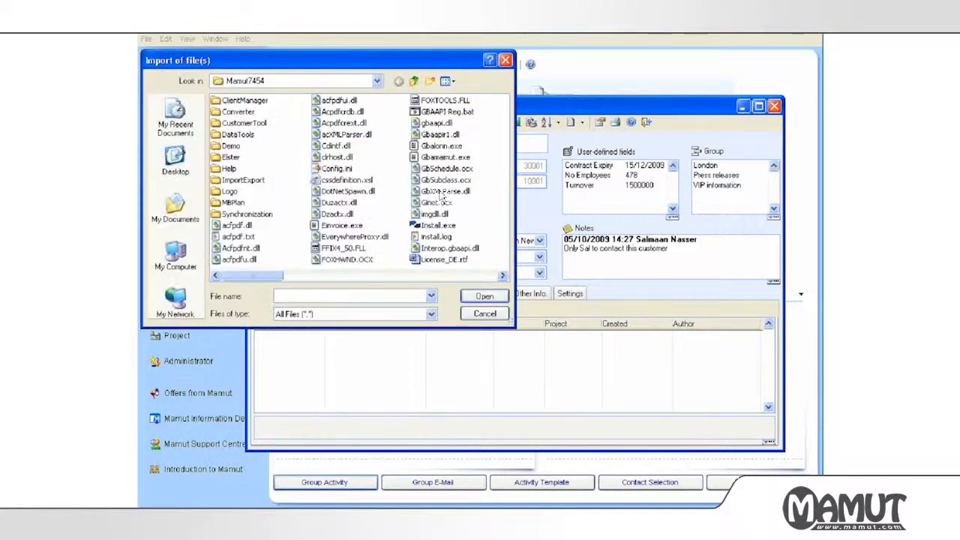
pyautogui.click(501, 276)
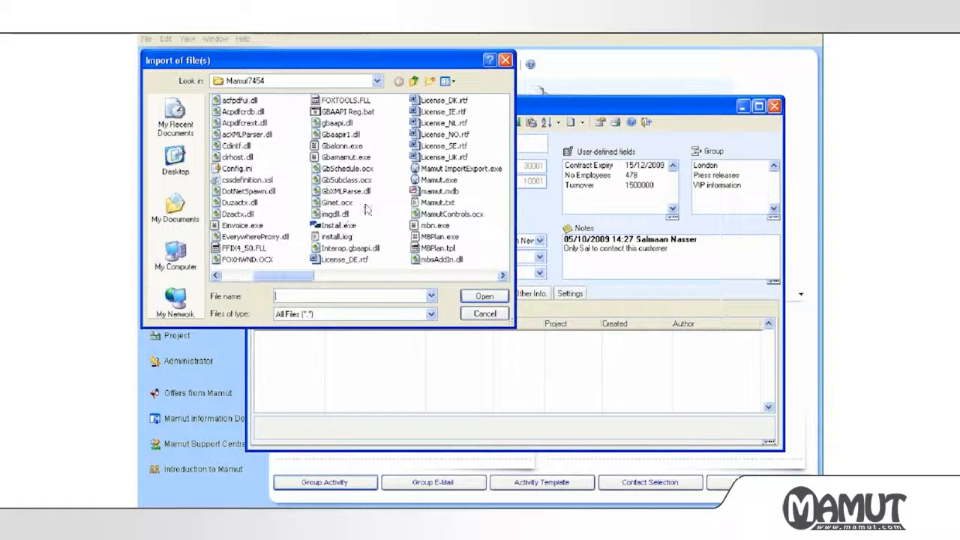
pyautogui.click(435, 159)
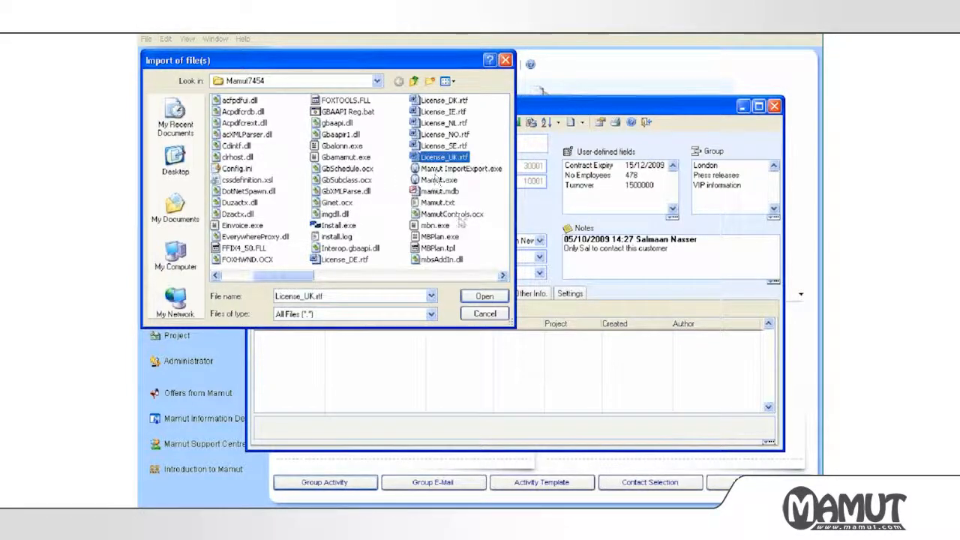
pyautogui.click(484, 298)
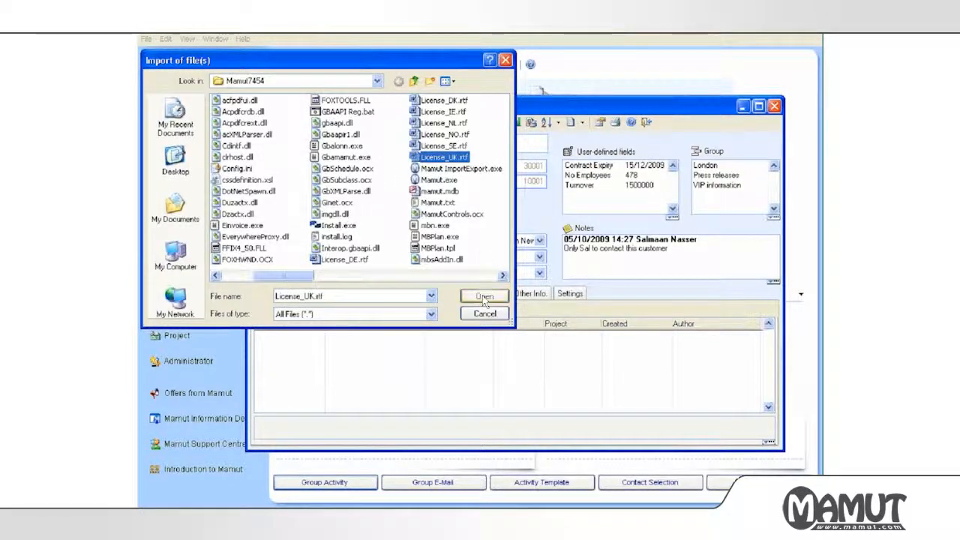
pyautogui.click(484, 297)
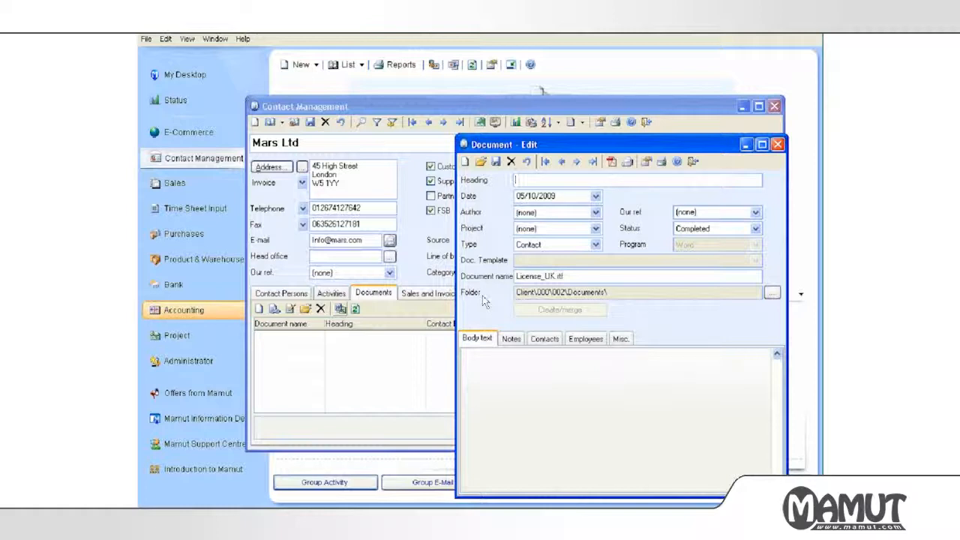
# Give the imported document a contract heading and save, dismissing the file-already-exists warning.
pyautogui.write('Contrac')
pyautogui.press('BackSpace')
pyautogui.press('BackSpace')
pyautogui.press('BackSpace')
pyautogui.press('BackSpace')
pyautogui.write('fract')
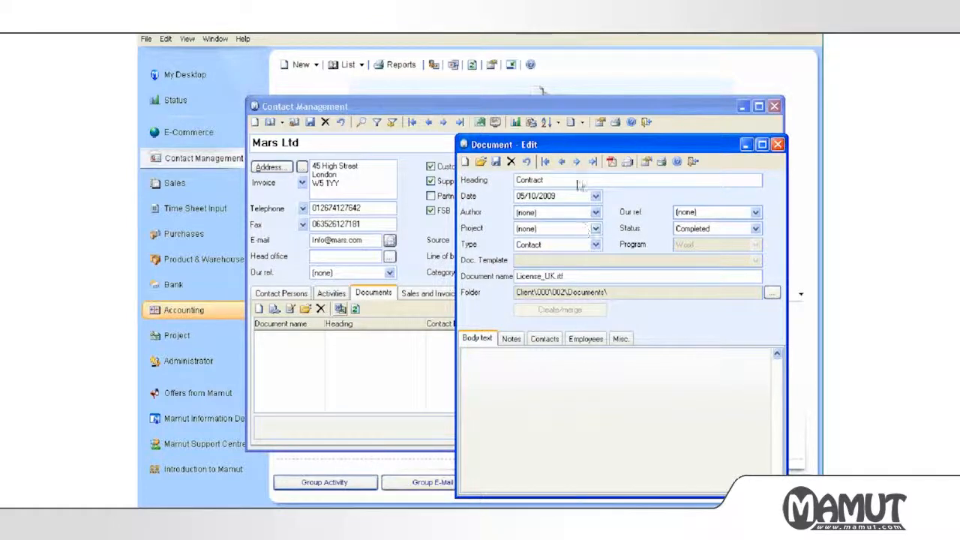
pyautogui.click(495, 165)
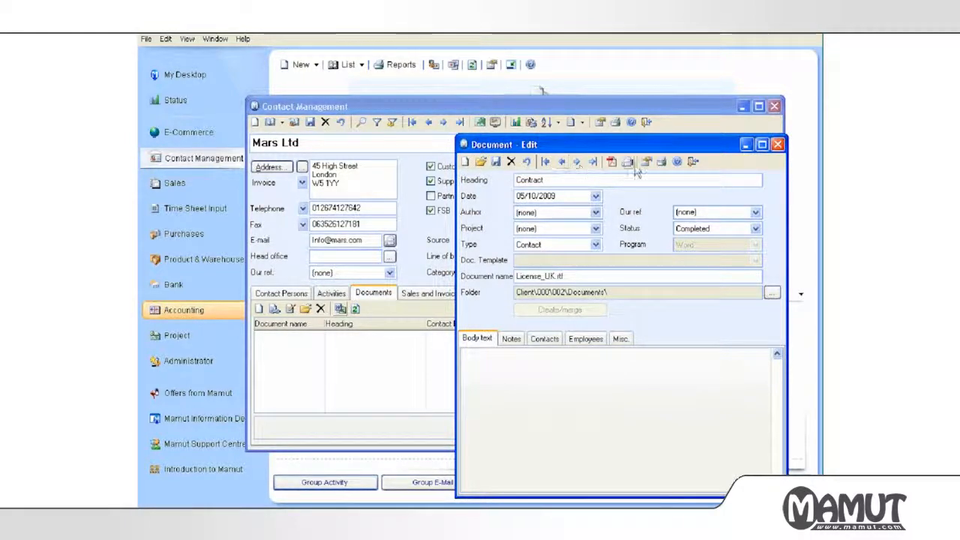
pyautogui.click(694, 164)
pyautogui.click(477, 303)
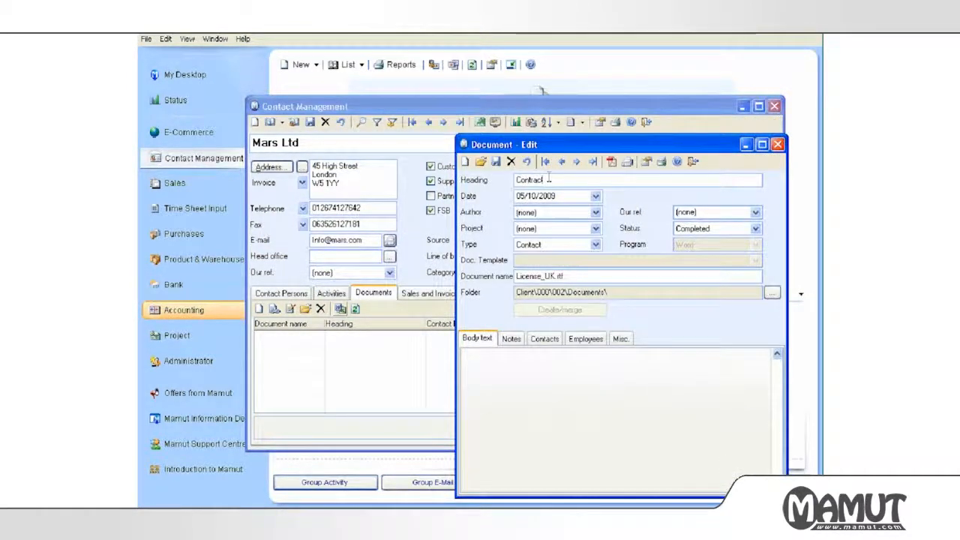
# Rename the document to License_UK1.rtf and save it into Mars Ltd's documents list.
pyautogui.click(555, 276)
pyautogui.write('1')
pyautogui.click(692, 165)
pyautogui.click(296, 335)
pyautogui.click(386, 335)
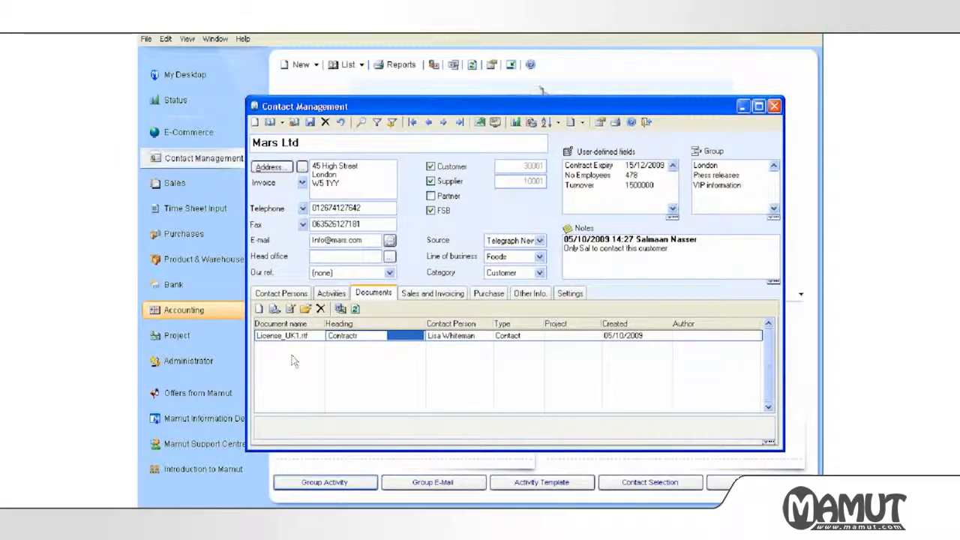
# Start a new document headed 'TEST LETTER' with author (none) and the BUSINESSLETTER.DOT template.
pyautogui.click(260, 309)
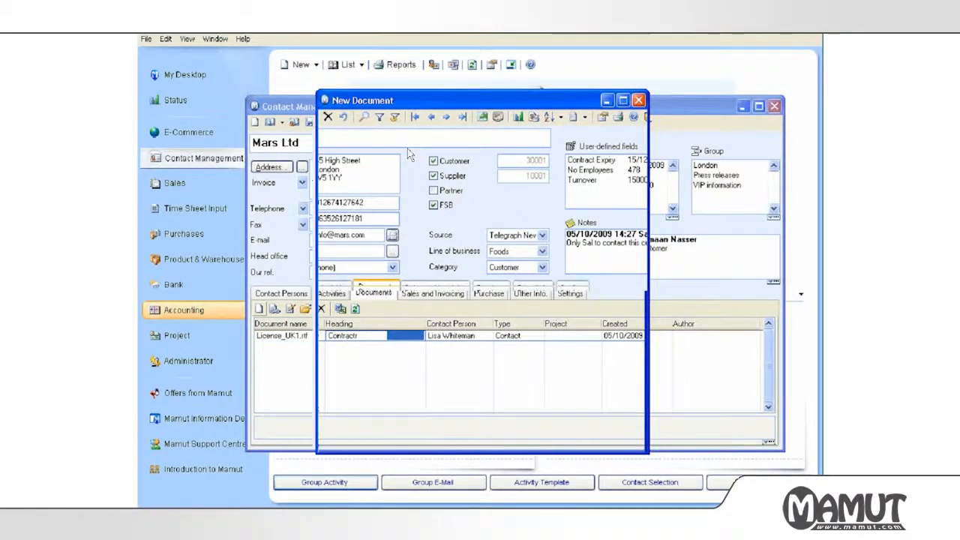
pyautogui.write('TEST LETTER')
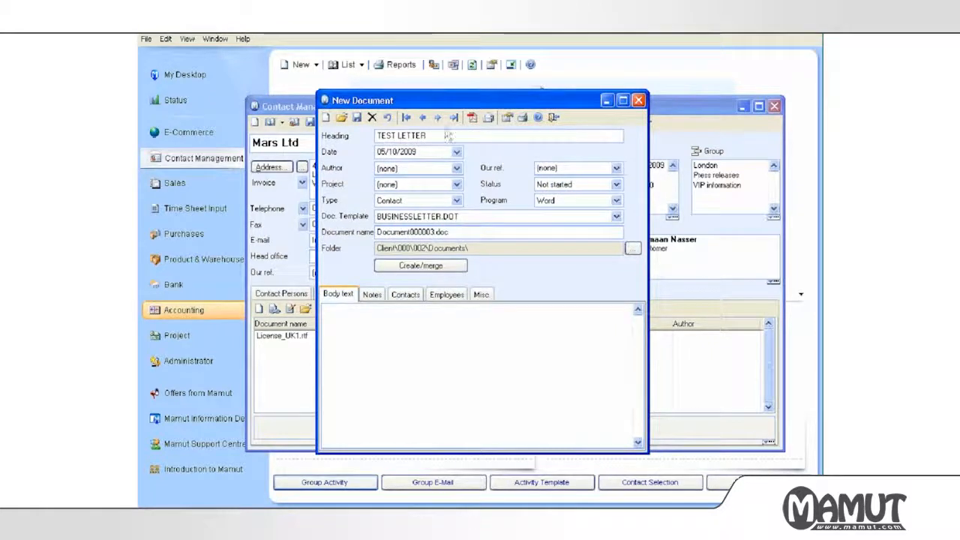
pyautogui.click(417, 170)
pyautogui.click(494, 166)
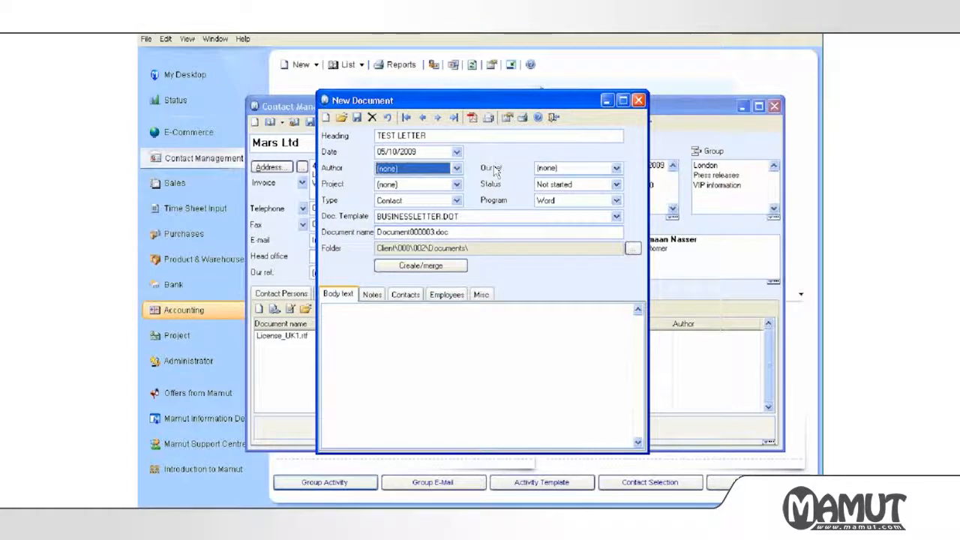
pyautogui.click(407, 218)
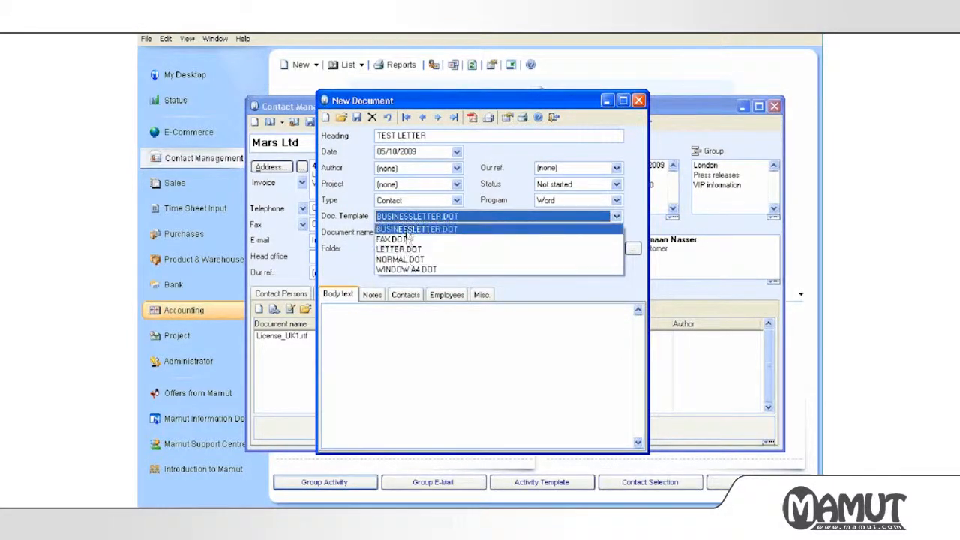
pyautogui.click(408, 229)
# Write a body thanking for the query with the latest price list attached, fix typos, and merge.
pyautogui.click(405, 332)
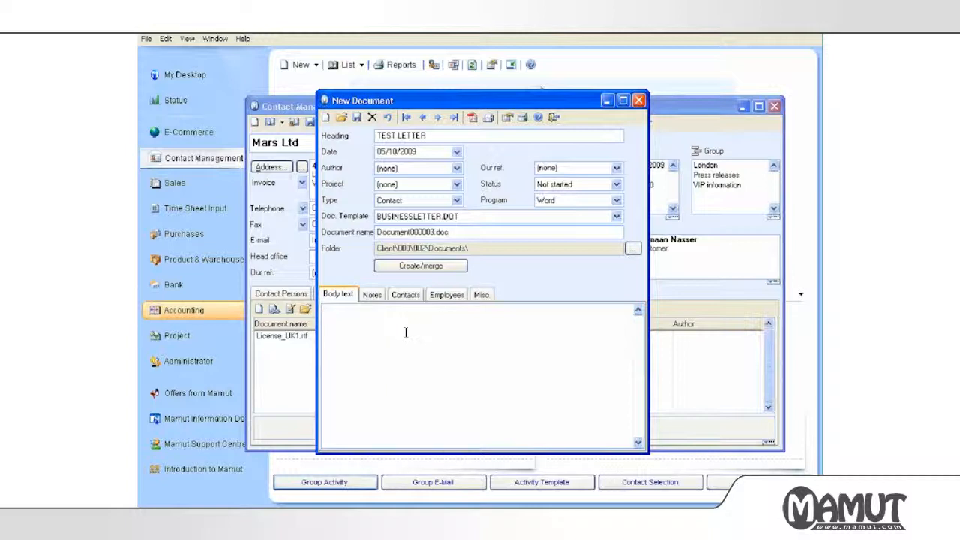
pyautogui.write('Hi thersk for y')
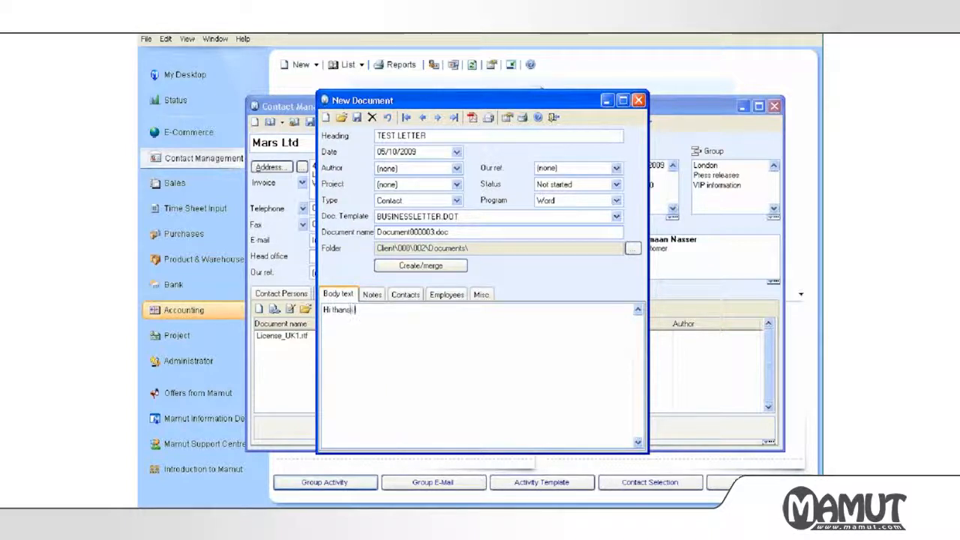
pyautogui.write('our')
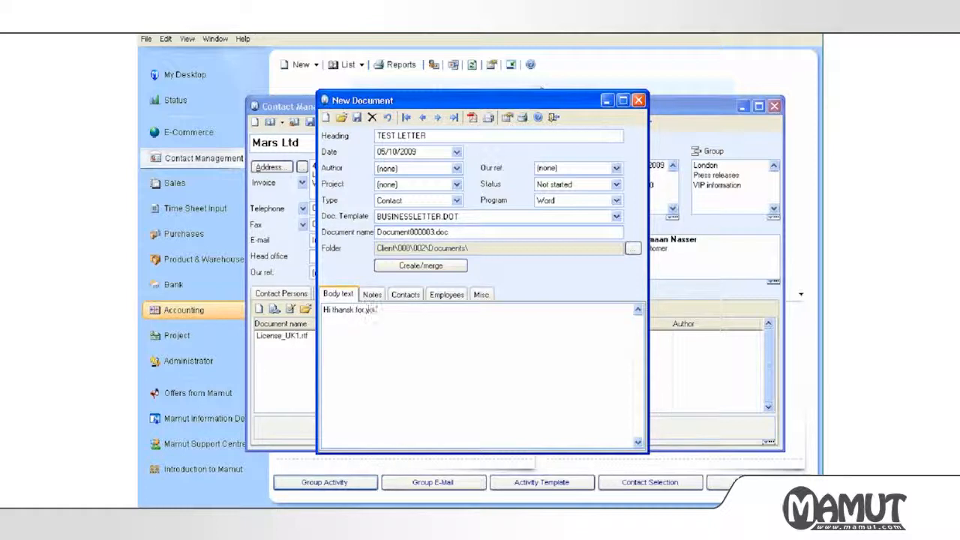
pyautogui.write(' query. J')
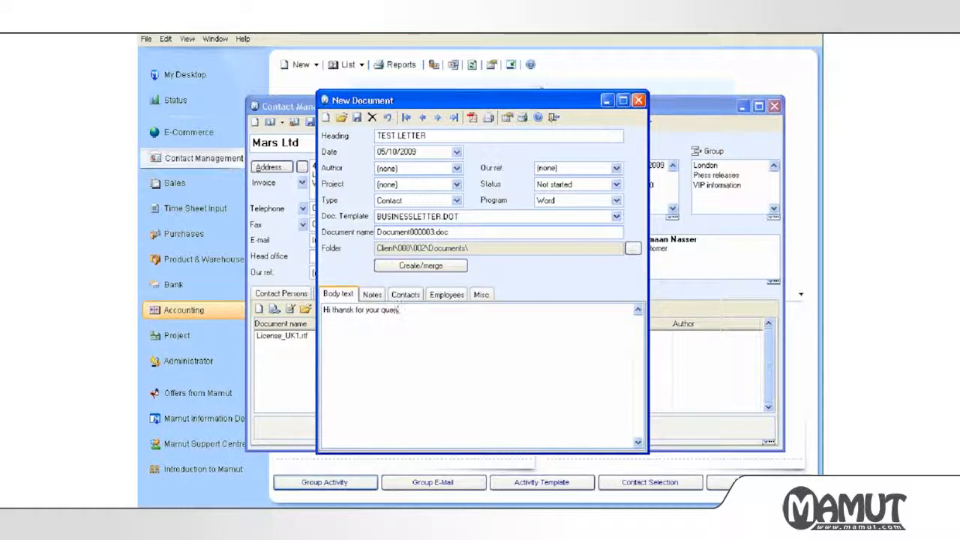
pyautogui.write(' P.')
pyautogui.press('BackSpace')
pyautogui.press('BackSpace')
pyautogui.press('BackSpace')
pyautogui.press('BackSpace')
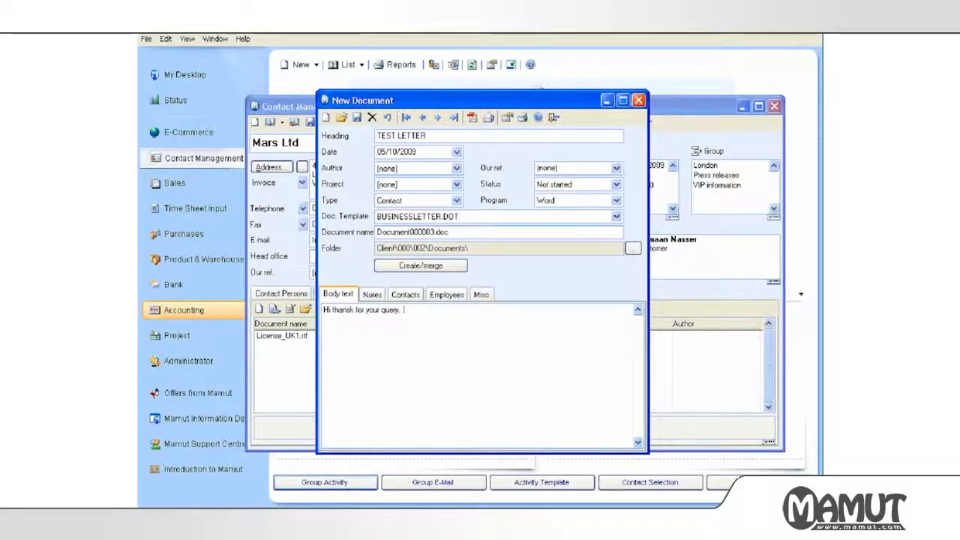
pyautogui.write('Please find our latest price,attached')
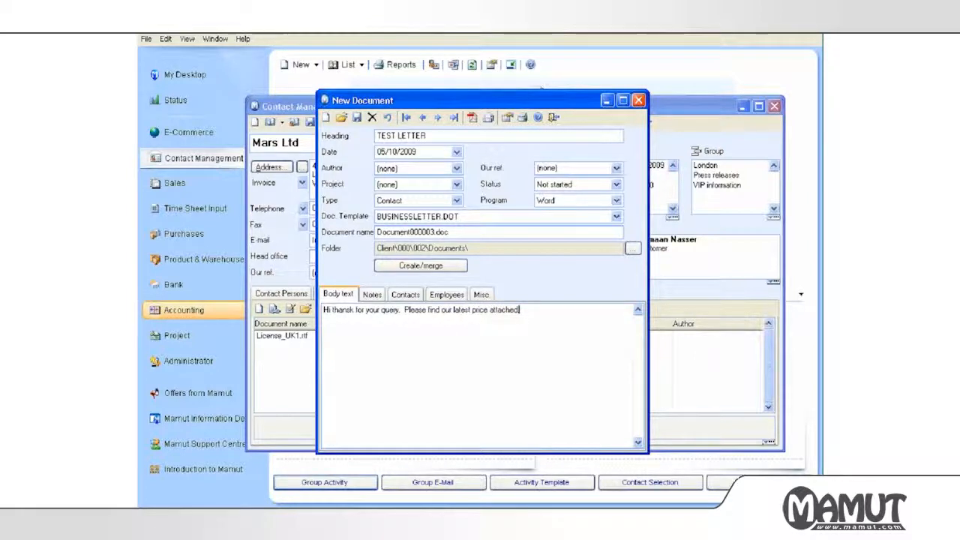
pyautogui.click(354, 310)
pyautogui.press('BackSpace')
pyautogui.press('BackSpace')
pyautogui.write('ks')
pyautogui.click(491, 311)
pyautogui.write('list')
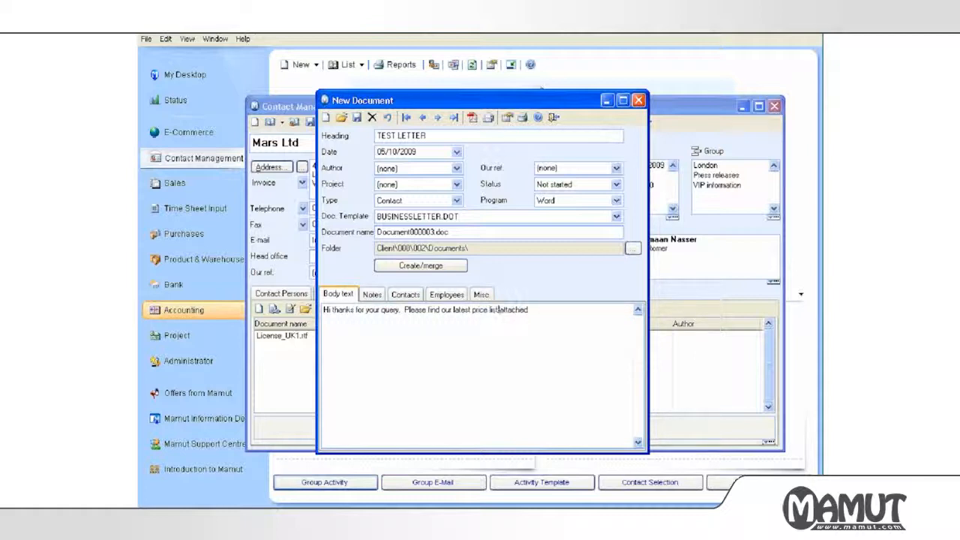
pyautogui.click(562, 308)
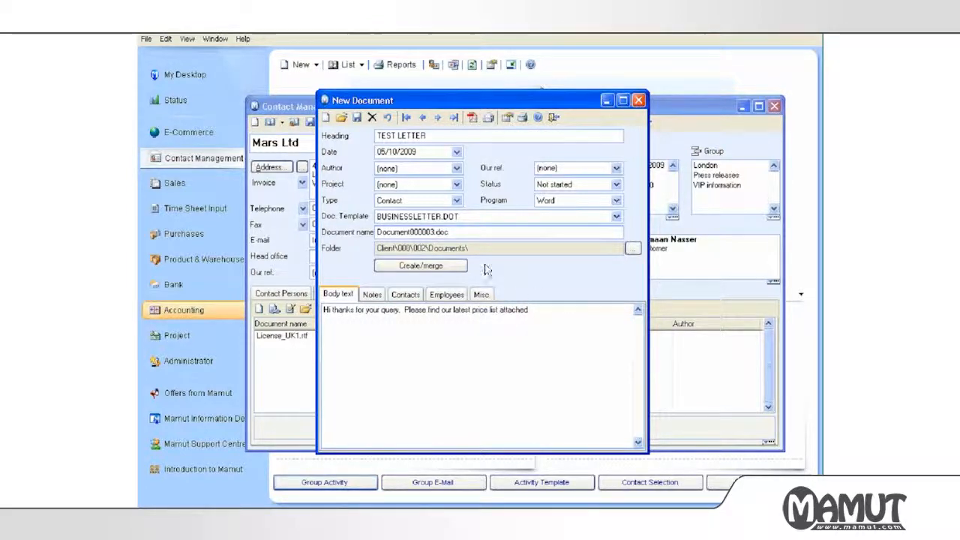
pyautogui.click(445, 267)
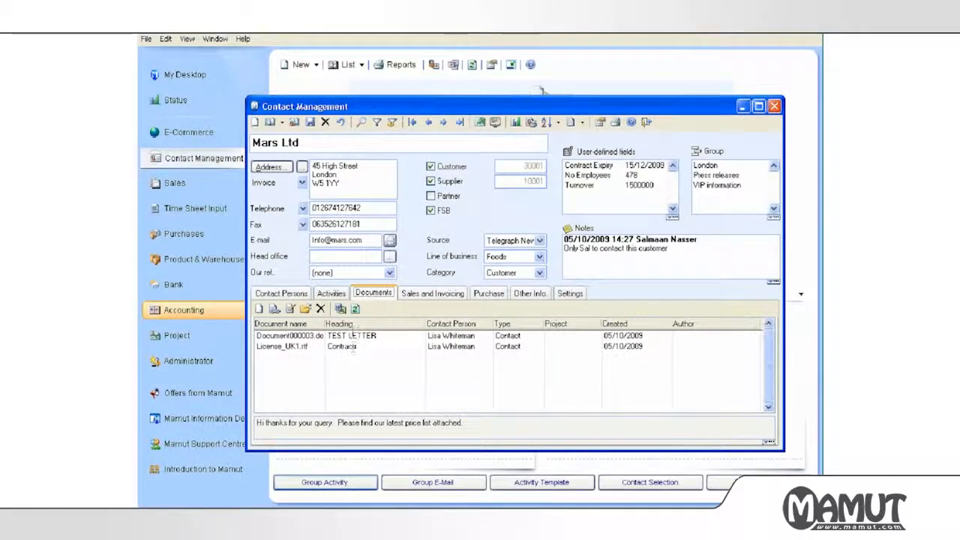
# Reopen the TEST LETTER document from Mars Ltd's documents list.
pyautogui.doubleClick(352, 335)
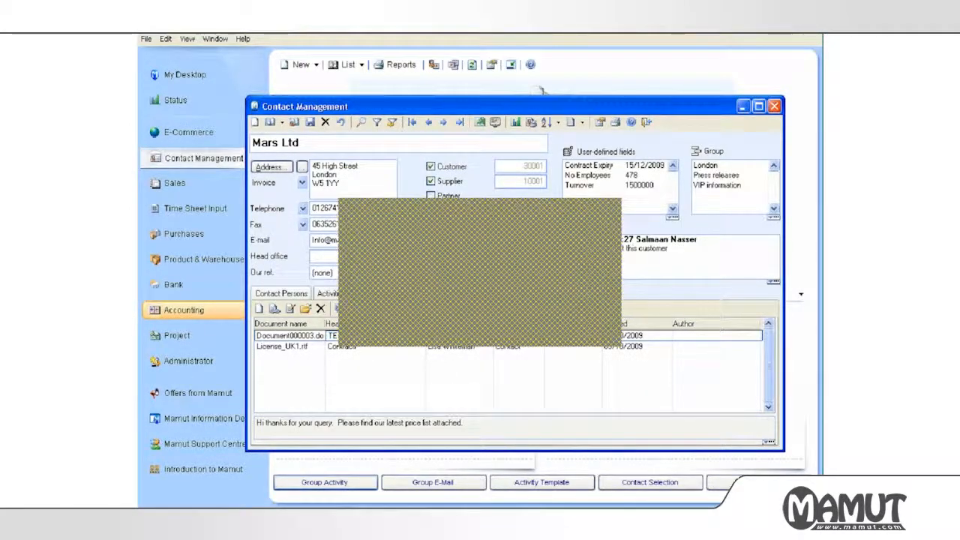
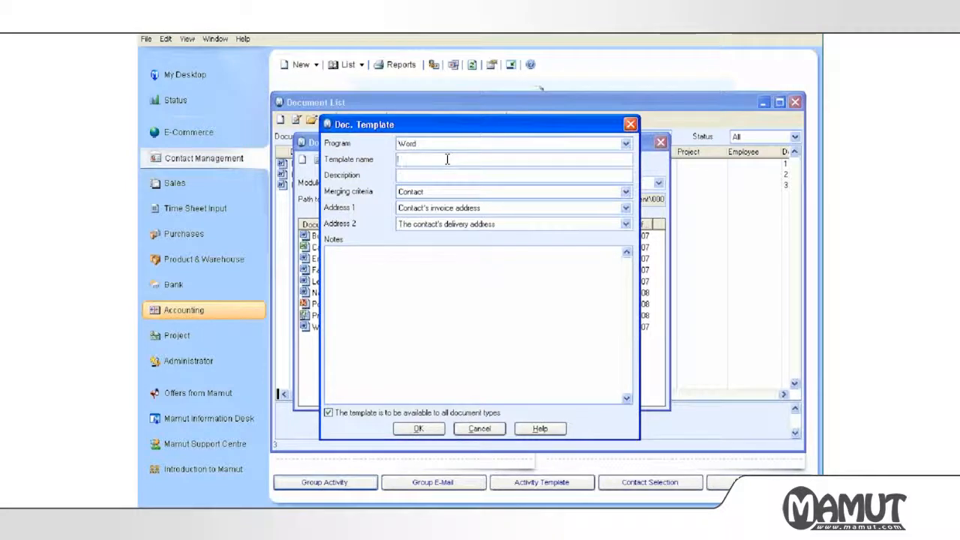
# Create the Word template 'Letter Sweetshop' with the description 'Letter'.
pyautogui.write('Letter Si')
pyautogui.write('eetchoc')
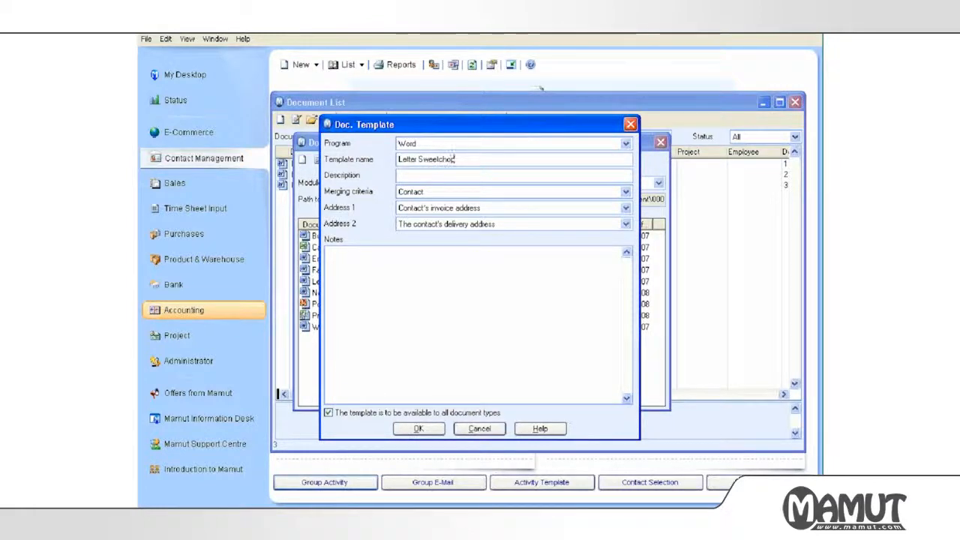
pyautogui.press('BackSpace')
pyautogui.press('BackSpace')
pyautogui.press('BackSpace')
pyautogui.press('BackSpace')
pyautogui.write('shop')
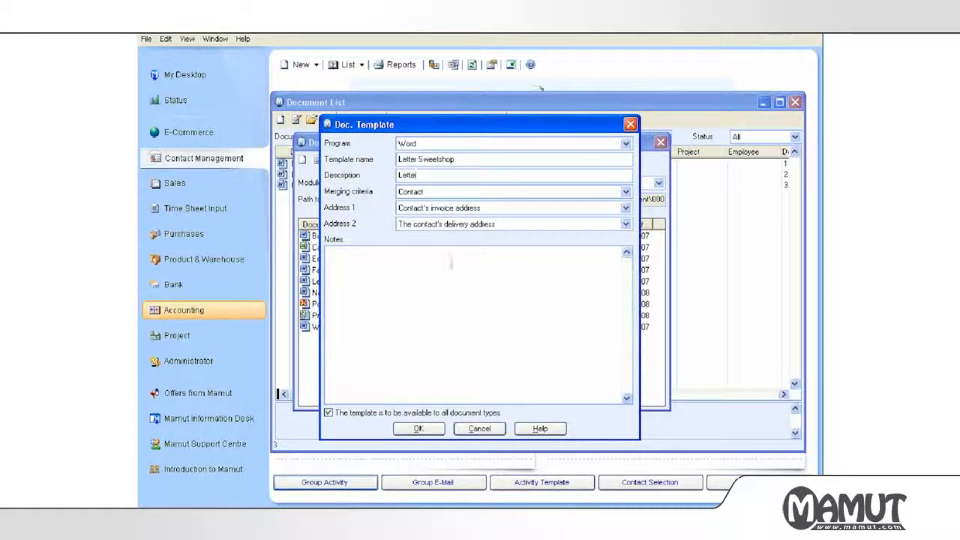
pyautogui.click(419, 429)
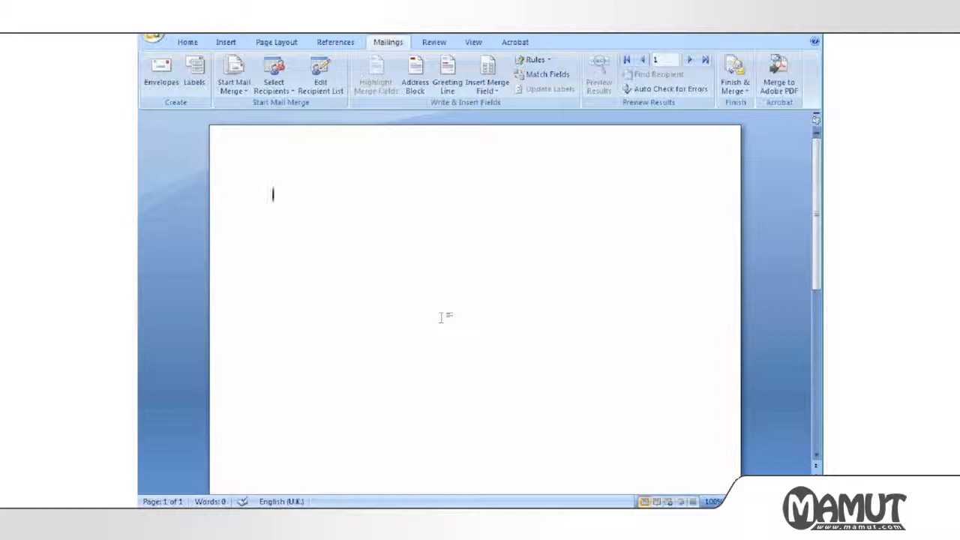
# Insert the company, address, city, zipcode and clientname merge fields.
pyautogui.click(480, 90)
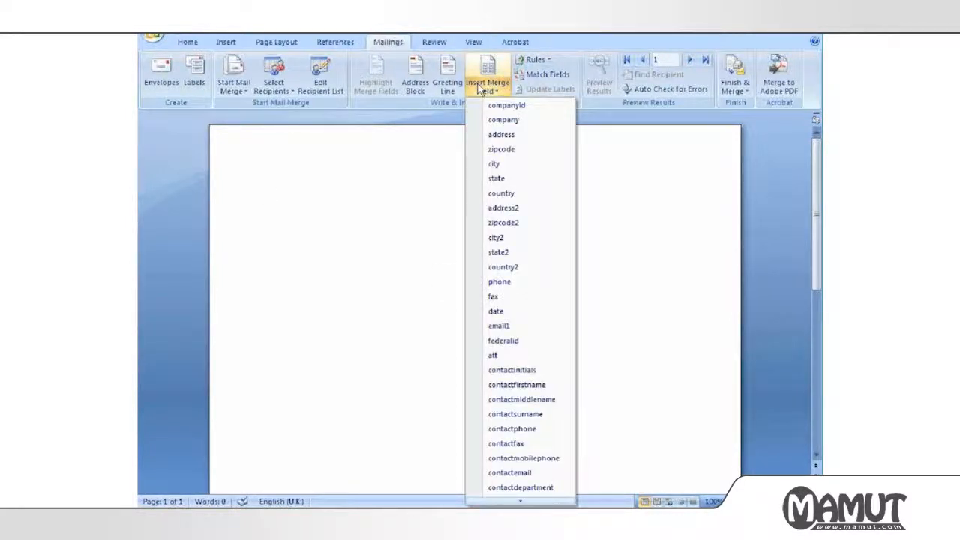
pyautogui.click(501, 120)
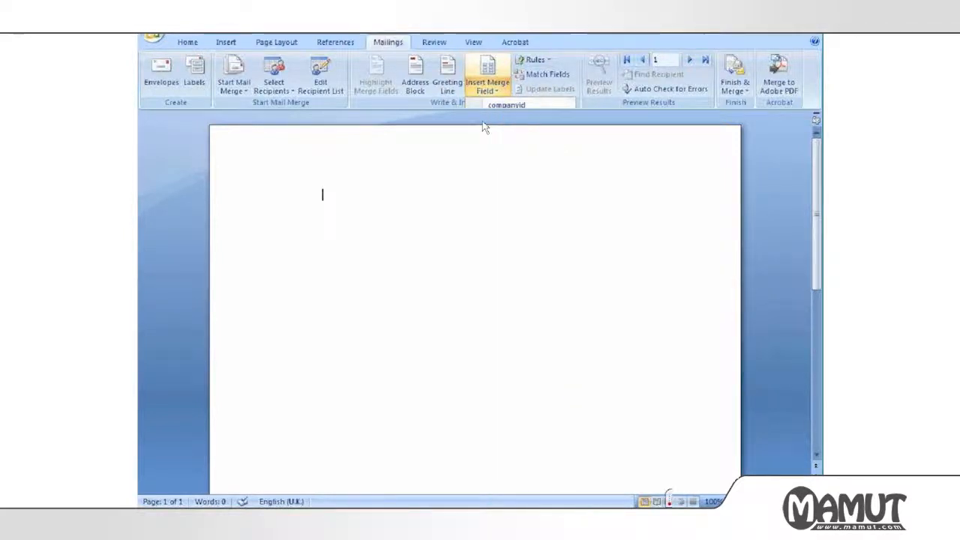
pyautogui.click(483, 90)
pyautogui.click(501, 135)
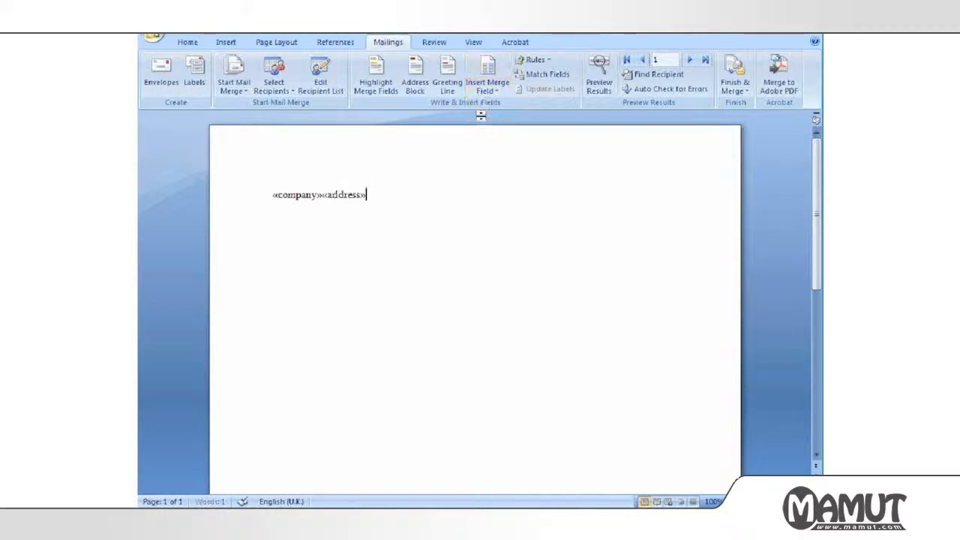
pyautogui.click(486, 88)
pyautogui.click(491, 163)
pyautogui.click(485, 87)
pyautogui.click(486, 149)
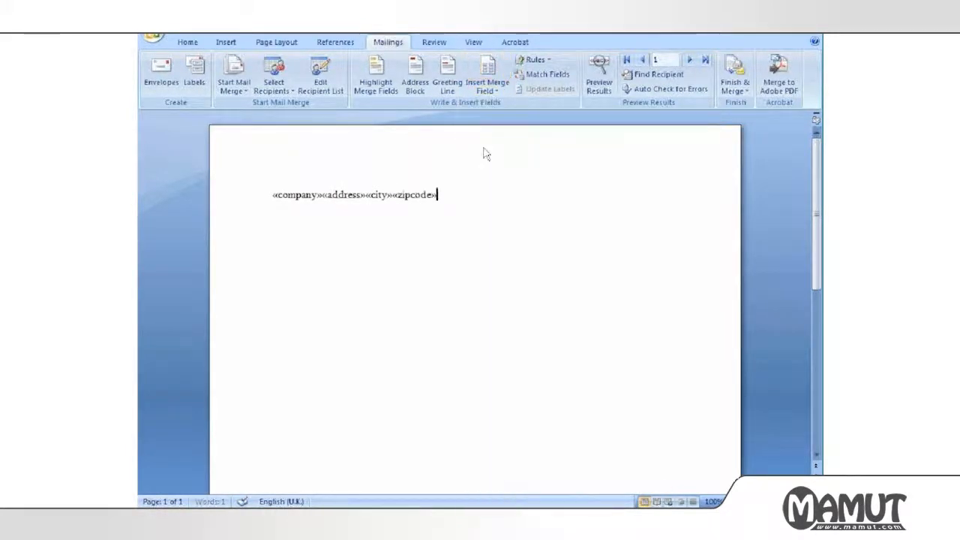
pyautogui.click(486, 90)
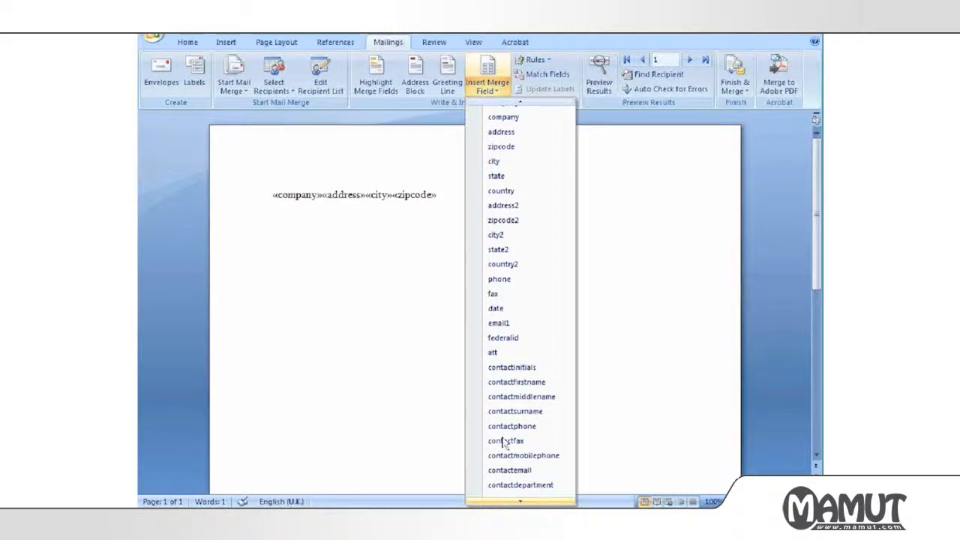
pyautogui.click(497, 276)
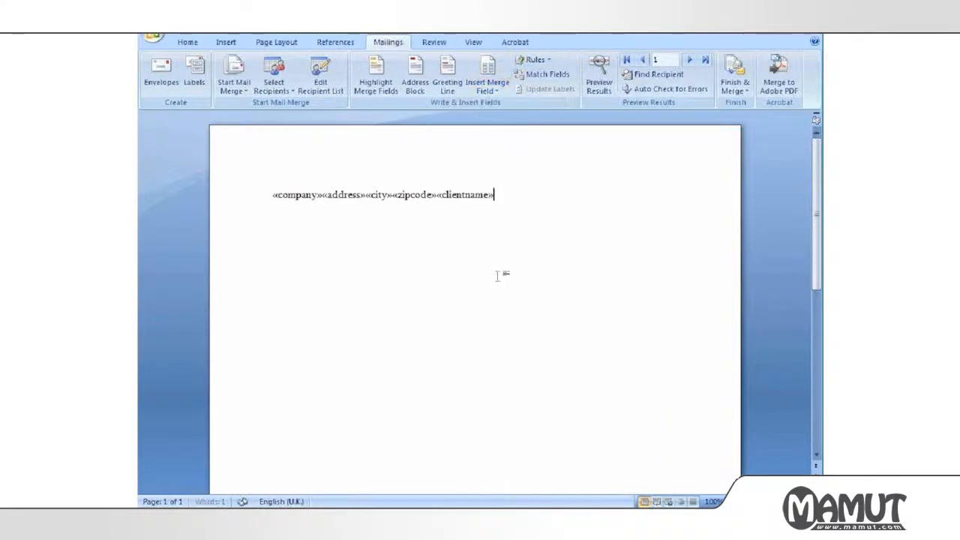
# Insert the clientaddress, clientzipcode, contactfirstname and contactsurname merge fields.
pyautogui.click(486, 89)
pyautogui.moveTo(501, 501)
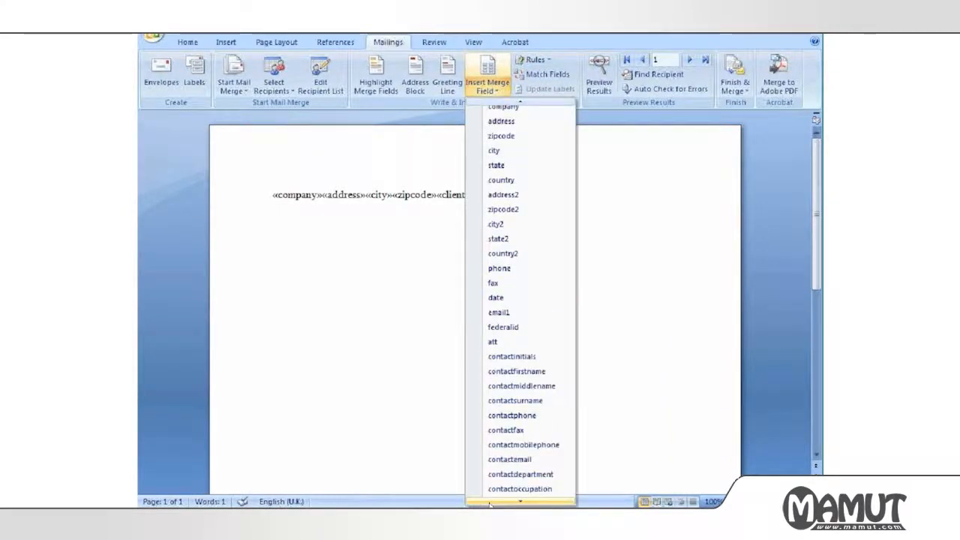
pyautogui.click(500, 420)
pyautogui.click(486, 89)
pyautogui.moveTo(521, 501)
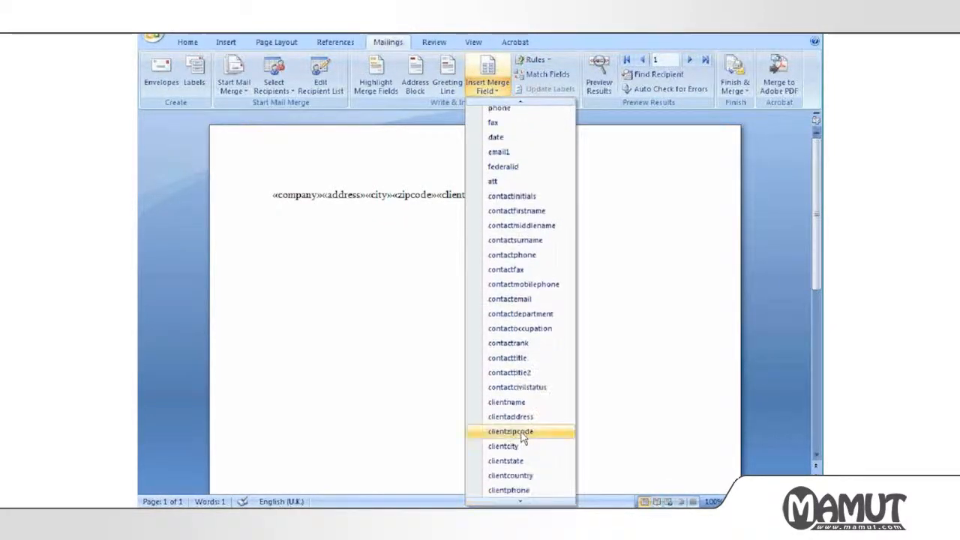
pyautogui.click(519, 428)
pyautogui.click(488, 91)
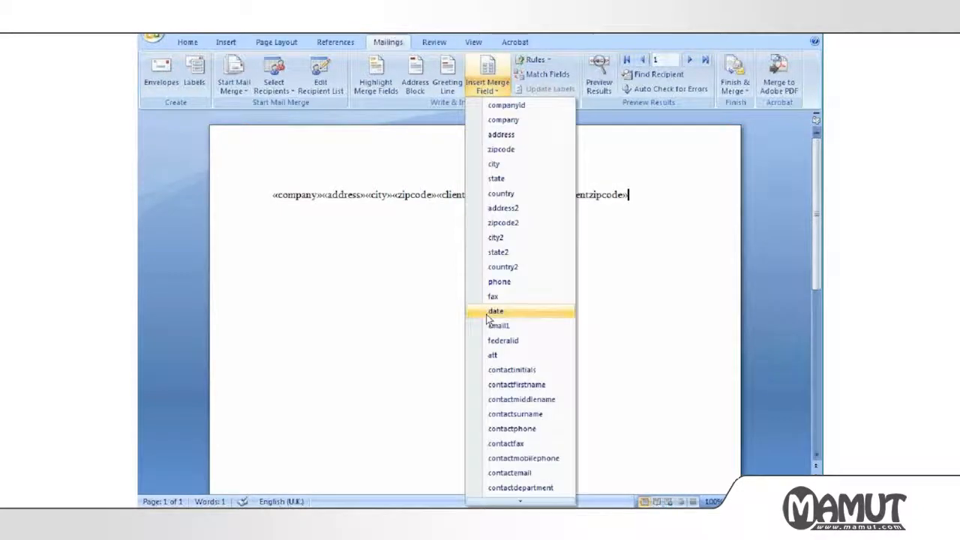
pyautogui.click(533, 385)
pyautogui.click(489, 87)
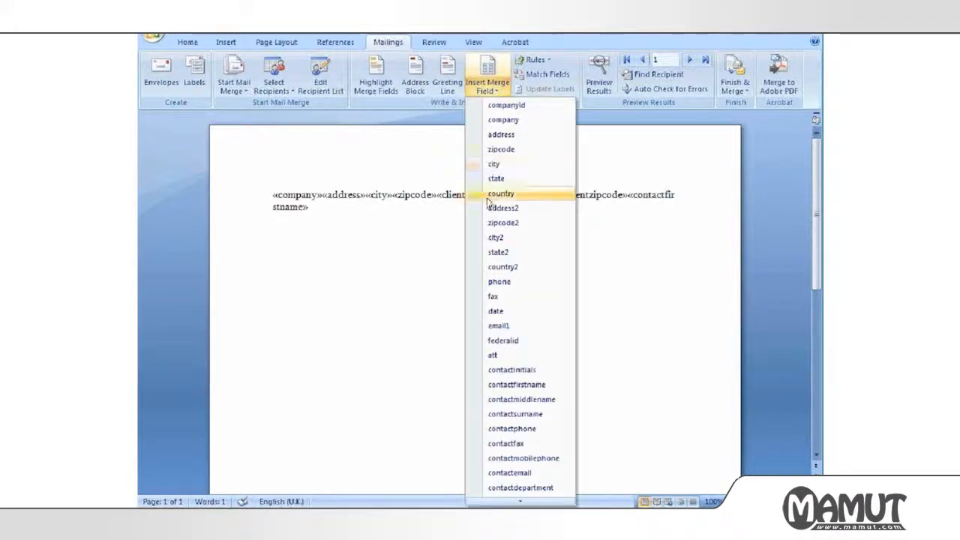
pyautogui.click(508, 413)
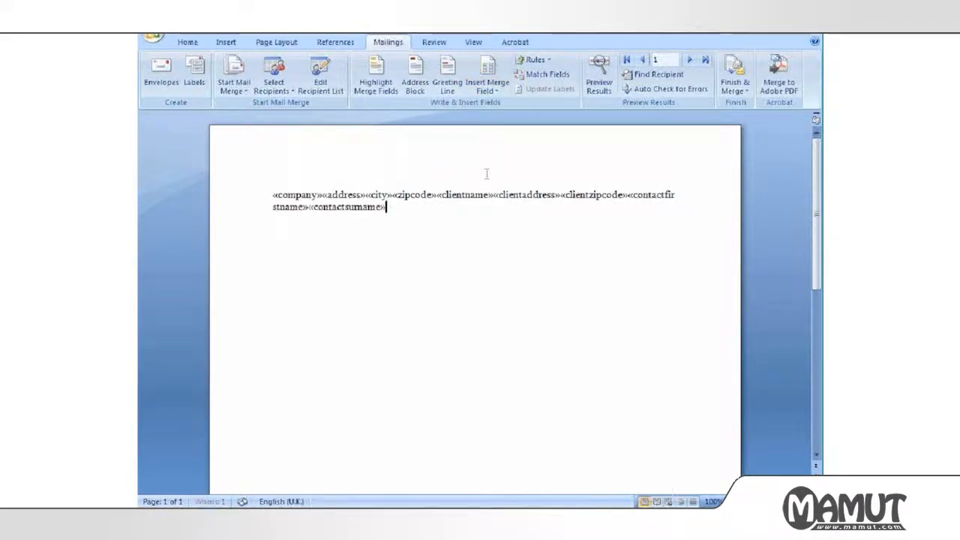
# Insert the author and bodytext merge fields.
pyautogui.click(491, 92)
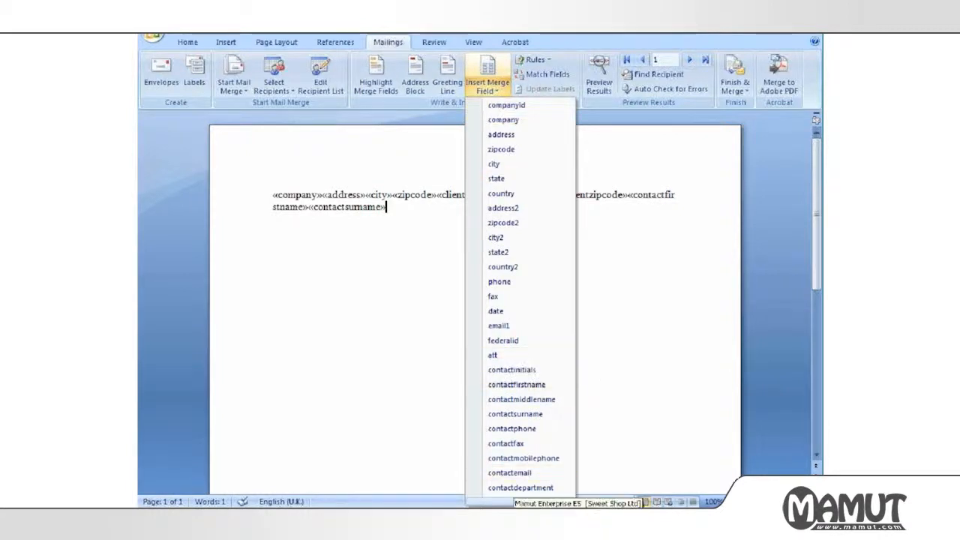
pyautogui.moveTo(506, 503)
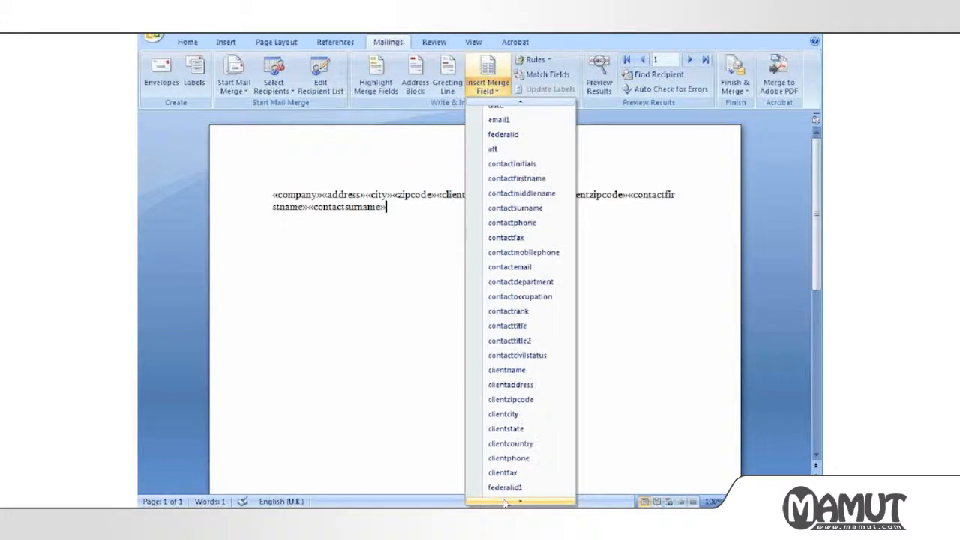
pyautogui.click(496, 428)
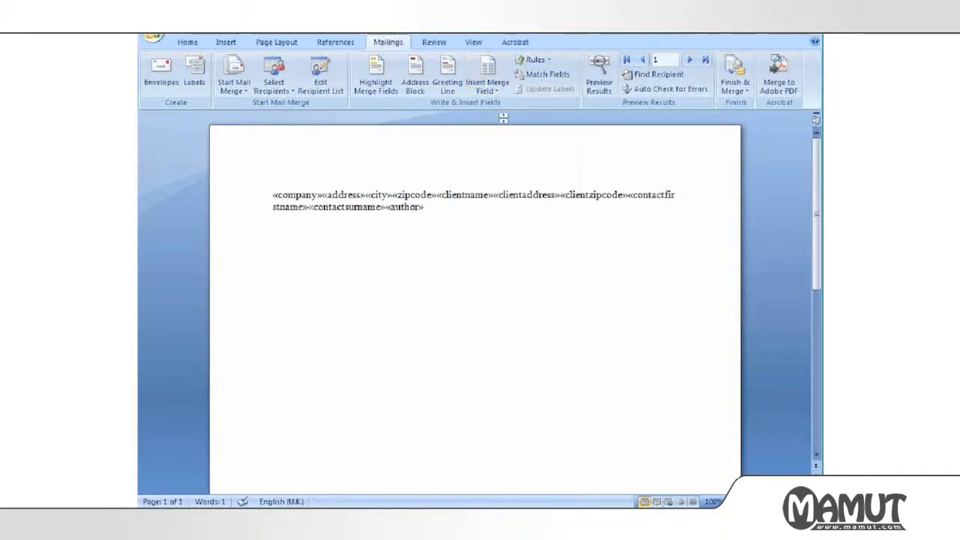
pyautogui.click(487, 87)
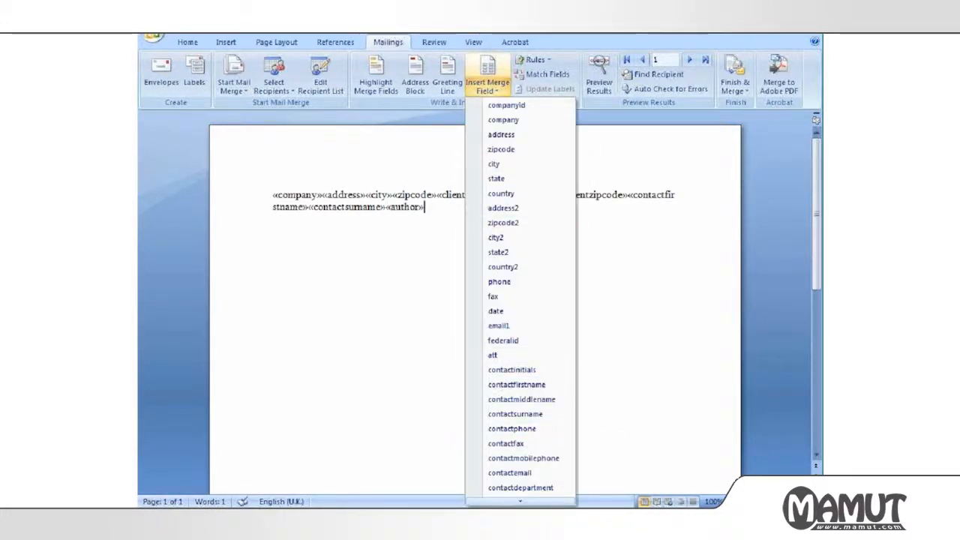
pyautogui.moveTo(496, 503)
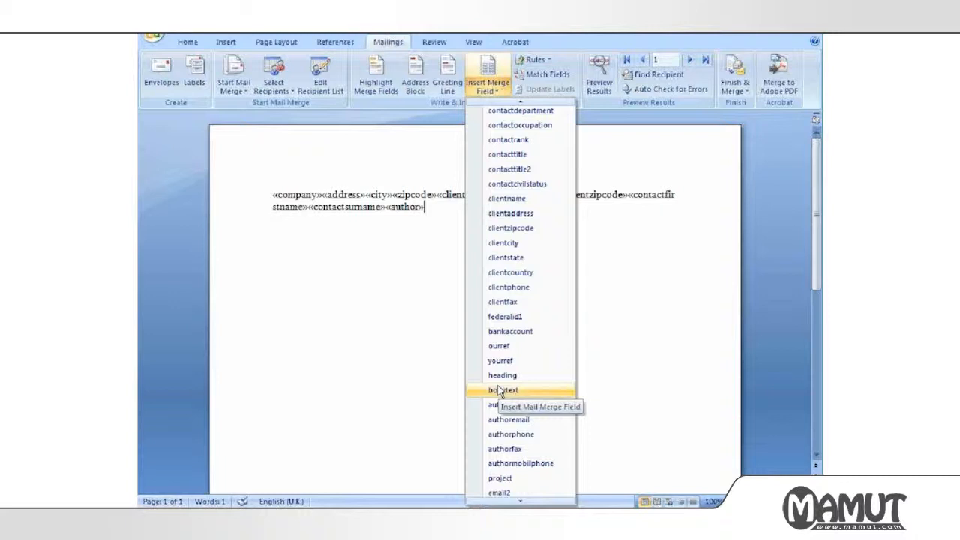
pyautogui.click(500, 391)
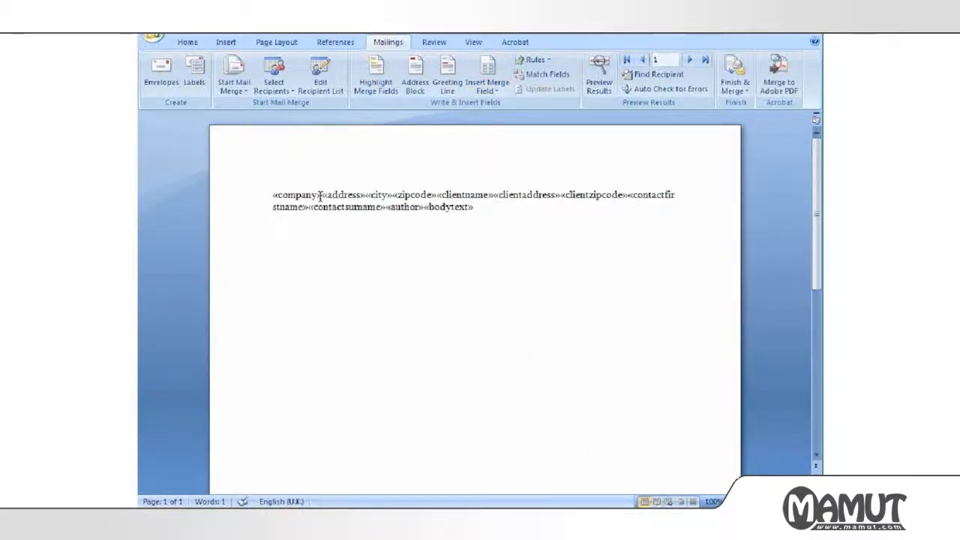
# Put «company», «address», «city» and «zipcode» on separate lines, with a blank line before «clientname».
pyautogui.click(188, 42)
pyautogui.click(323, 195)
pyautogui.press('Return')
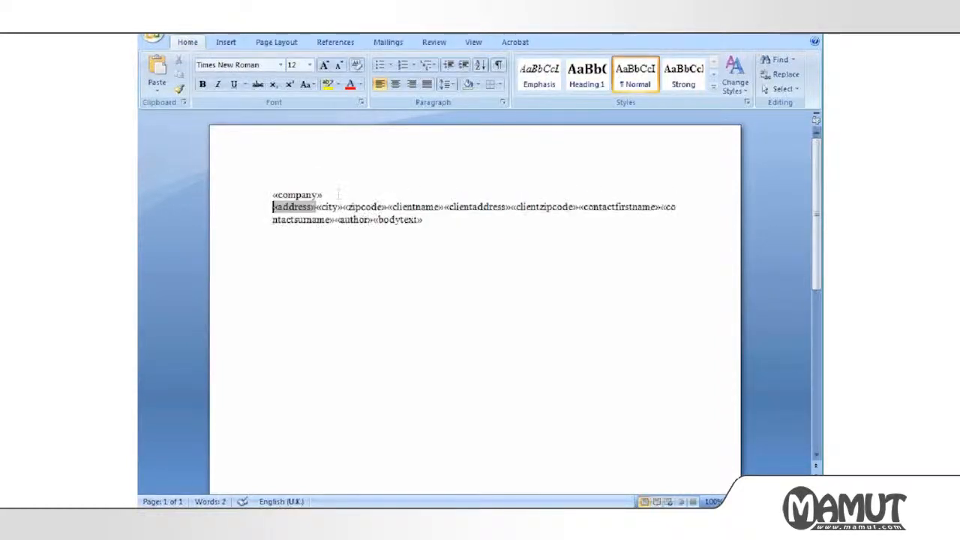
pyautogui.click(316, 207)
pyautogui.press('Return')
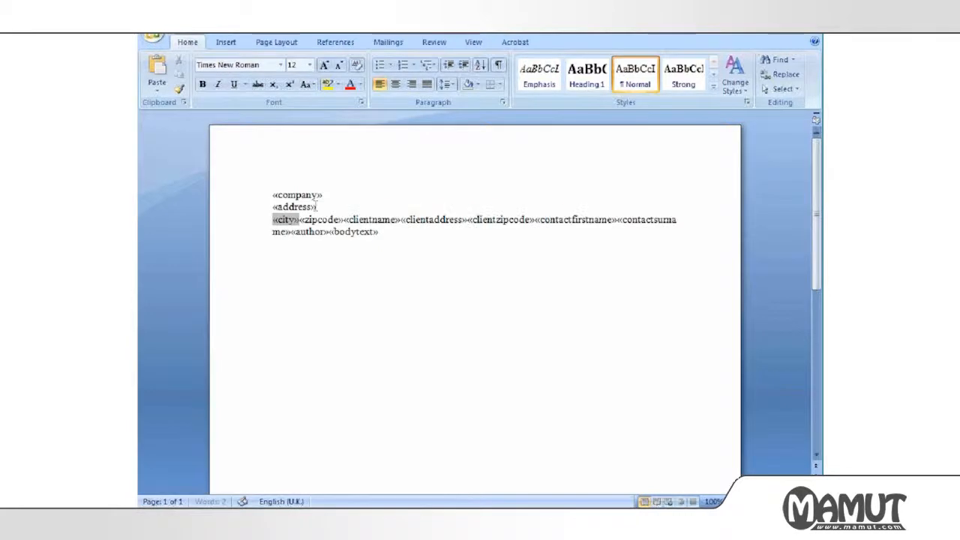
pyautogui.click(299, 219)
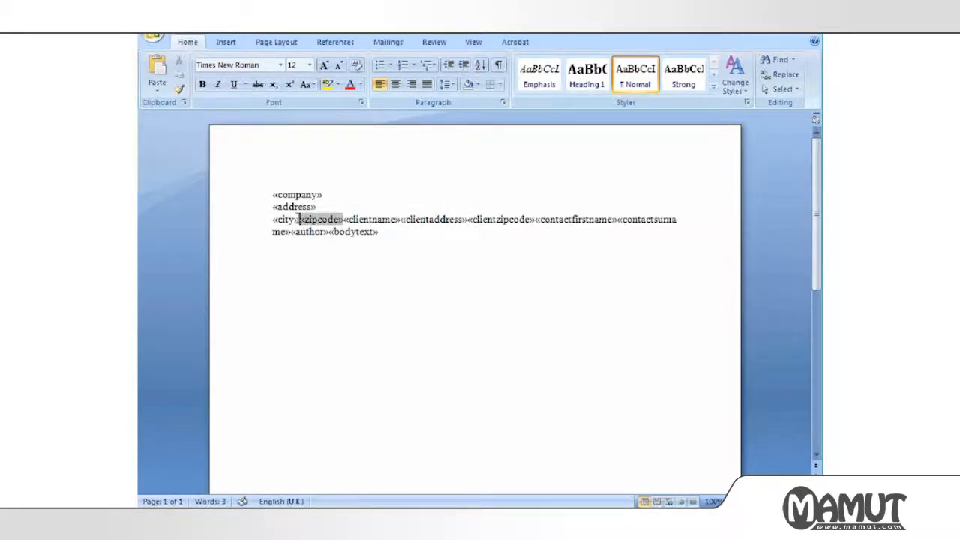
pyautogui.press('Return')
pyautogui.click(315, 232)
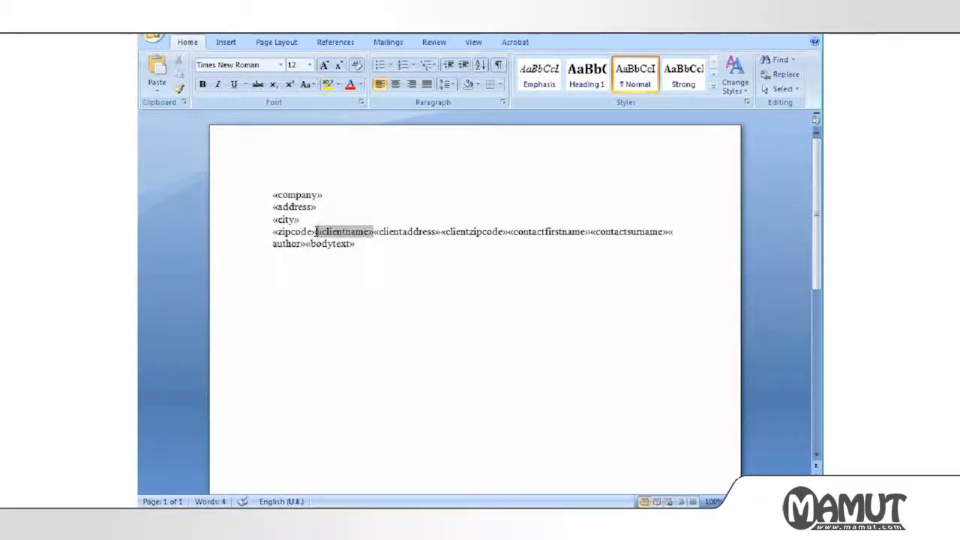
pyautogui.press('Return')
pyautogui.press('Return')
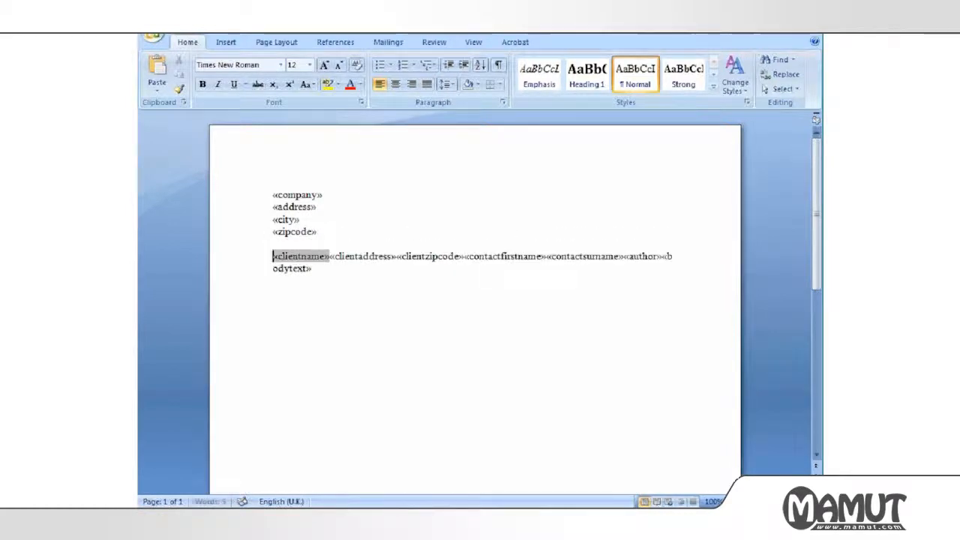
# Put «clientaddress», «clientzipcode» and the contact name on their own lines.
pyautogui.click(330, 260)
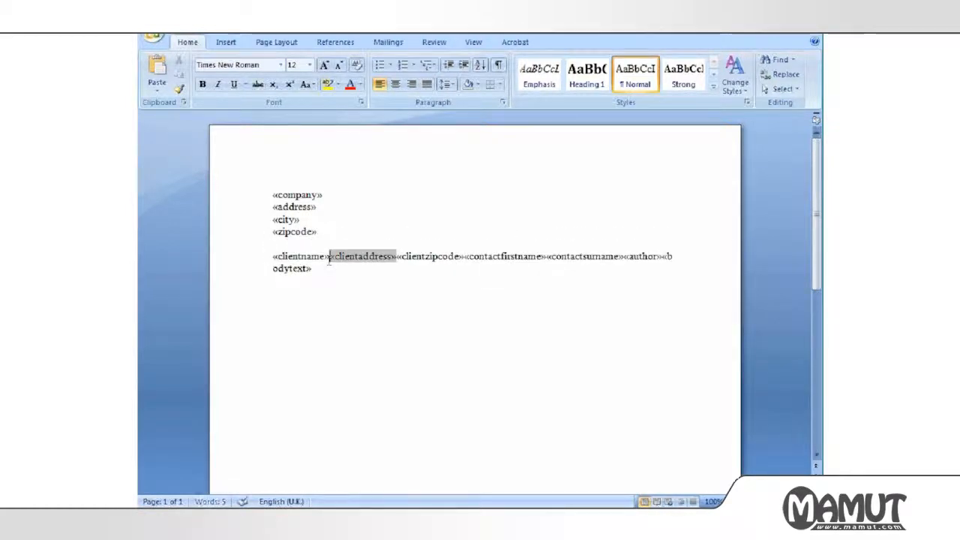
pyautogui.press('Return')
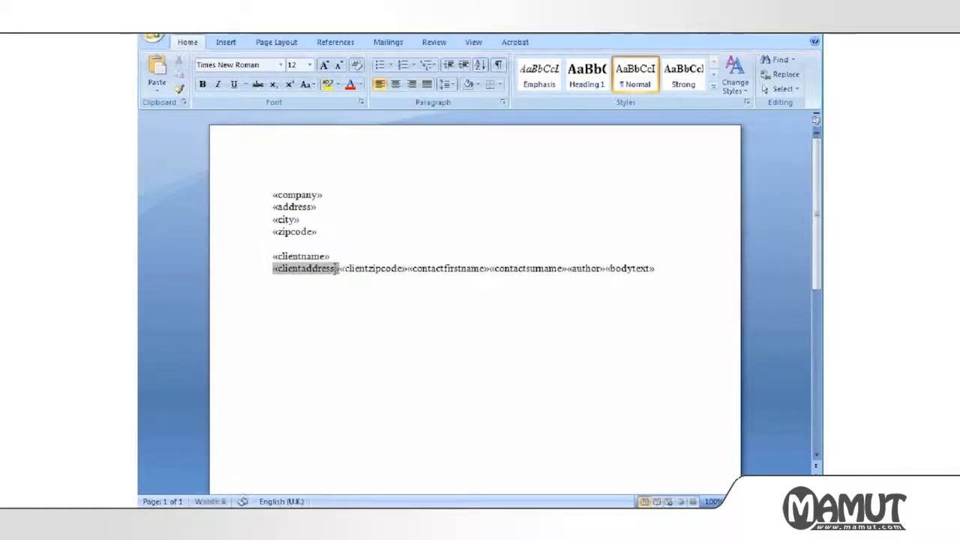
pyautogui.click(340, 268)
pyautogui.press('Return')
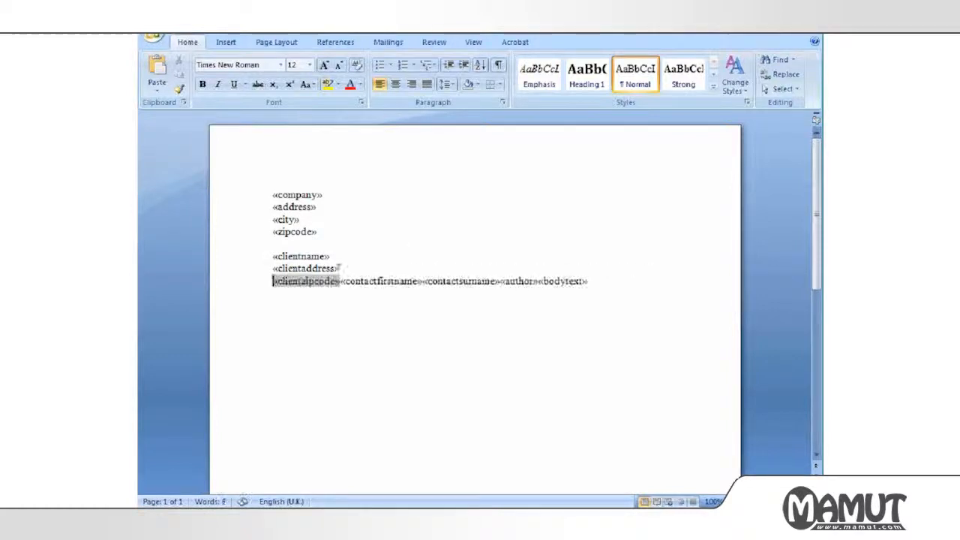
pyautogui.click(341, 281)
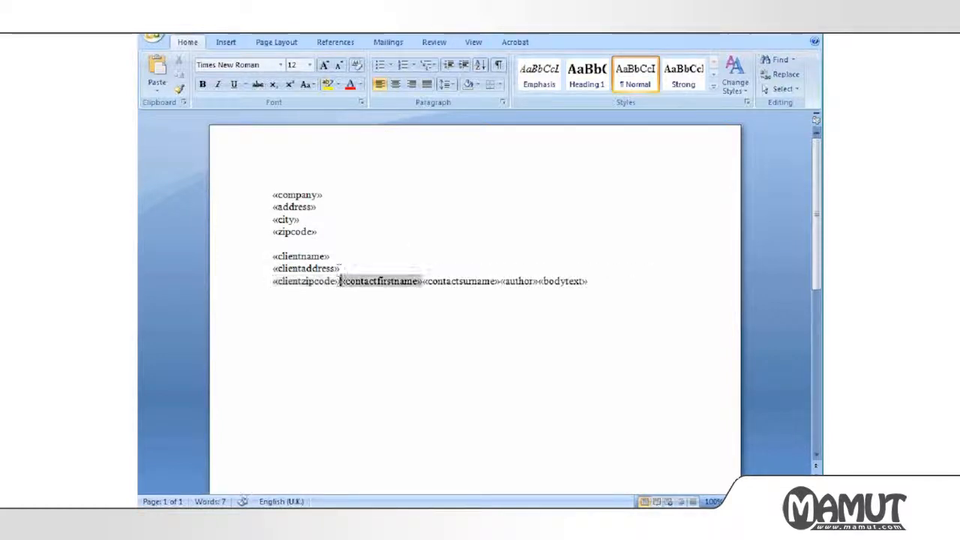
pyautogui.press('Return')
pyautogui.press('Return')
pyautogui.press('Up')
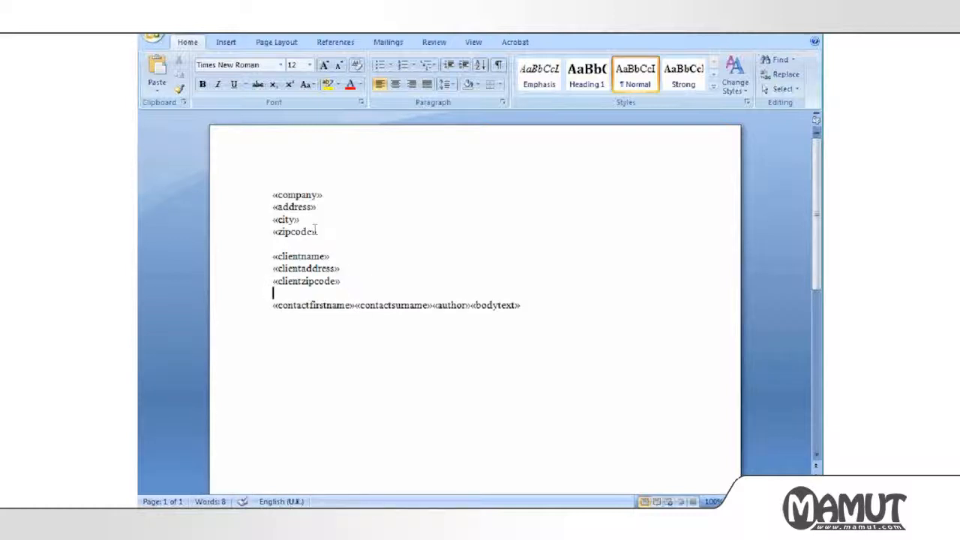
# Right-align the four company address lines.
pyautogui.moveTo(318, 231); pyautogui.dragTo(273, 194)
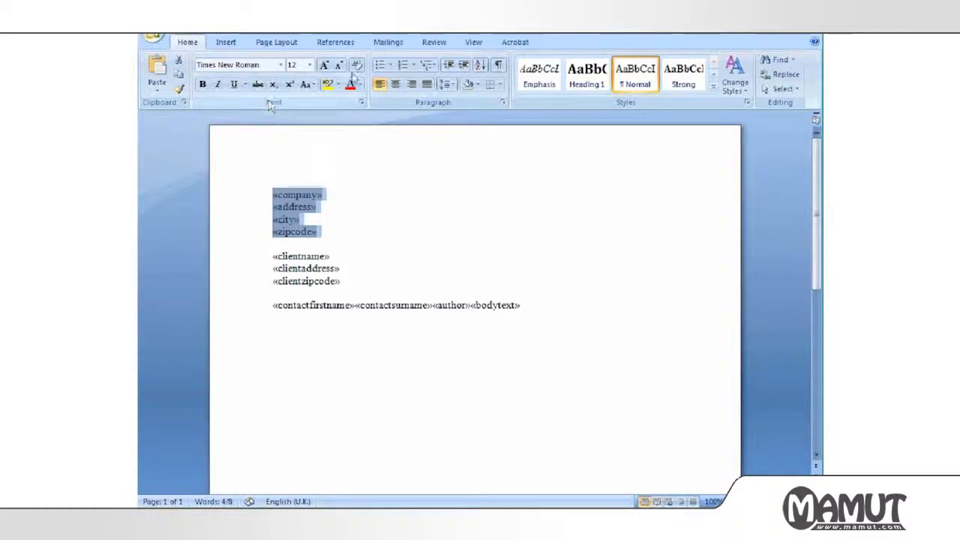
pyautogui.click(412, 86)
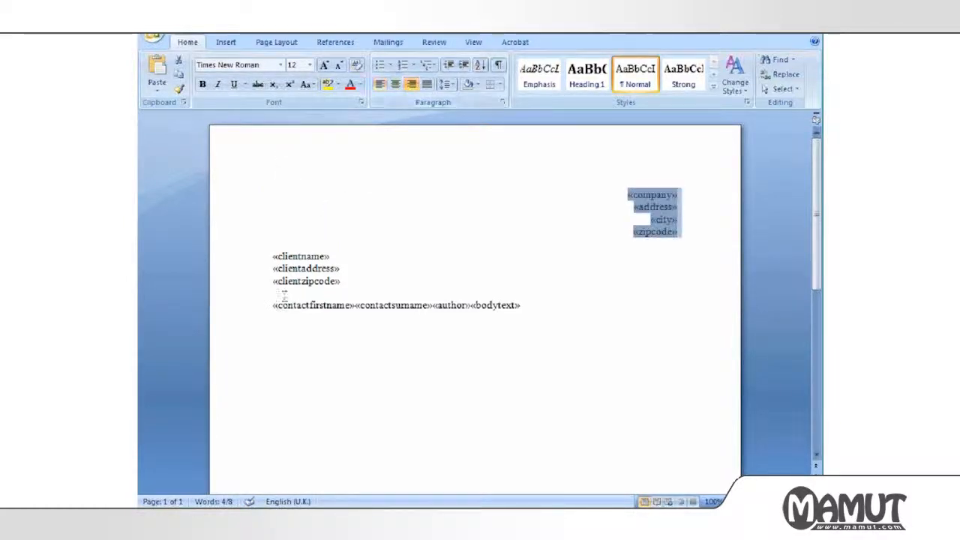
pyautogui.click(272, 306)
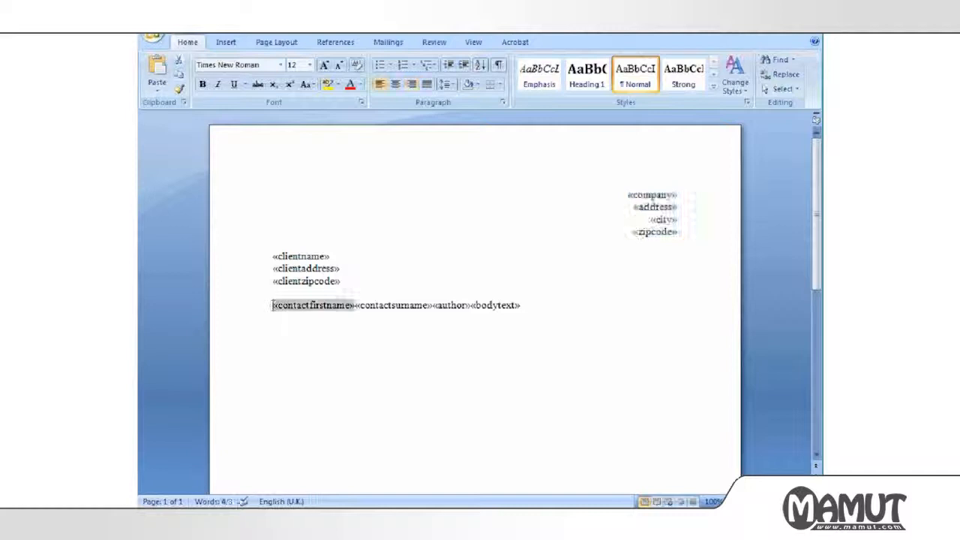
# Write the salutation 'Dear «contactfirstname» «contactsurname»,' followed by a blank line.
pyautogui.write('Dear')
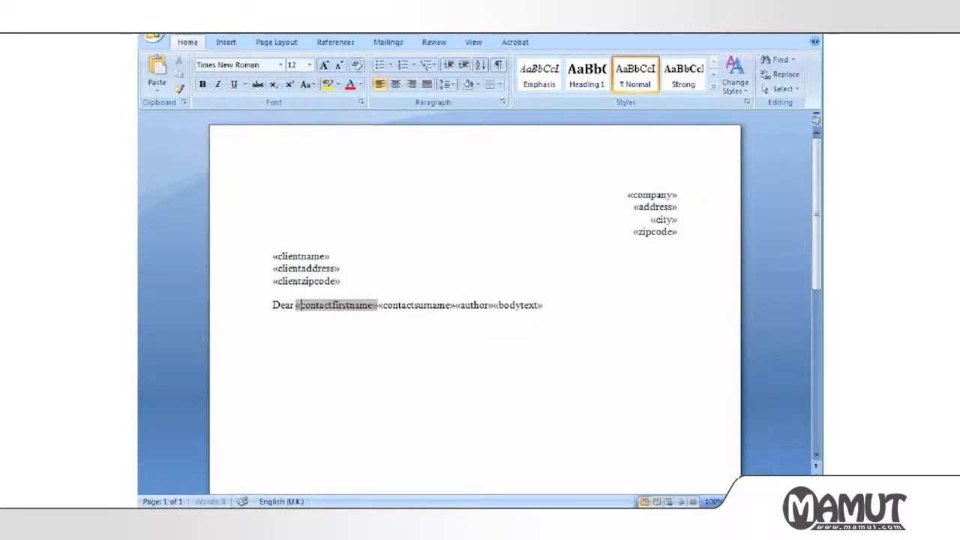
pyautogui.click(377, 305)
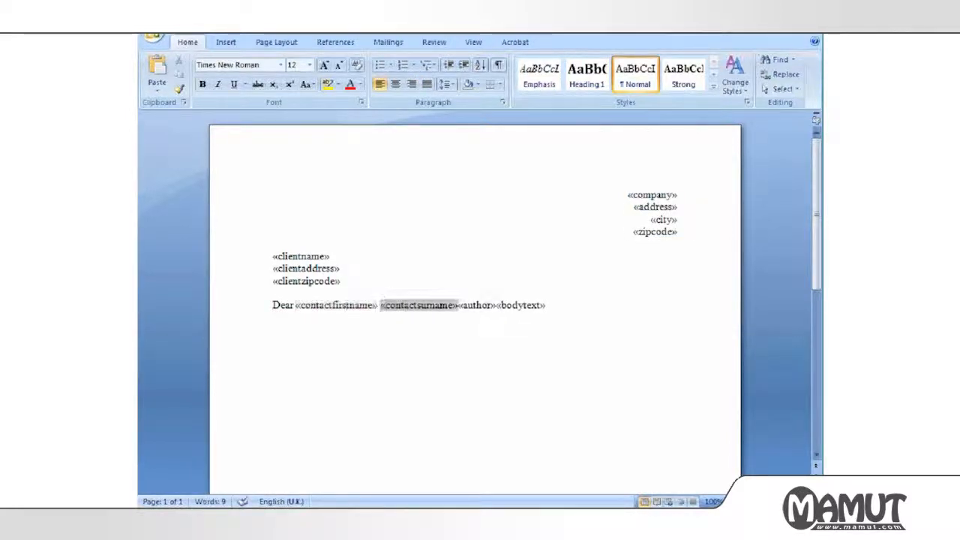
pyautogui.click(457, 305)
pyautogui.write(',')
pyautogui.press('Return')
pyautogui.press('Return')
pyautogui.press('Return')
pyautogui.press('Return')
pyautogui.press('Return')
pyautogui.press('Return')
pyautogui.press('Return')
pyautogui.press('Return')
pyautogui.press('Return')
pyautogui.press('Return')
pyautogui.press('Return')
pyautogui.press('Return')
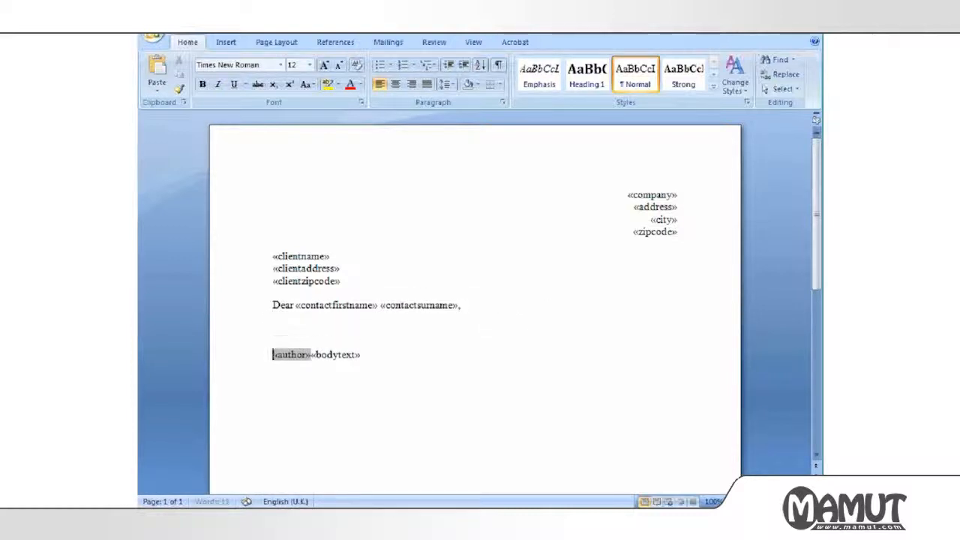
pyautogui.press('Up')
pyautogui.press('Up')
pyautogui.press('Up')
pyautogui.press('Up')
pyautogui.press('Up')
pyautogui.press('Up')
pyautogui.press('Up')
pyautogui.press('Up')
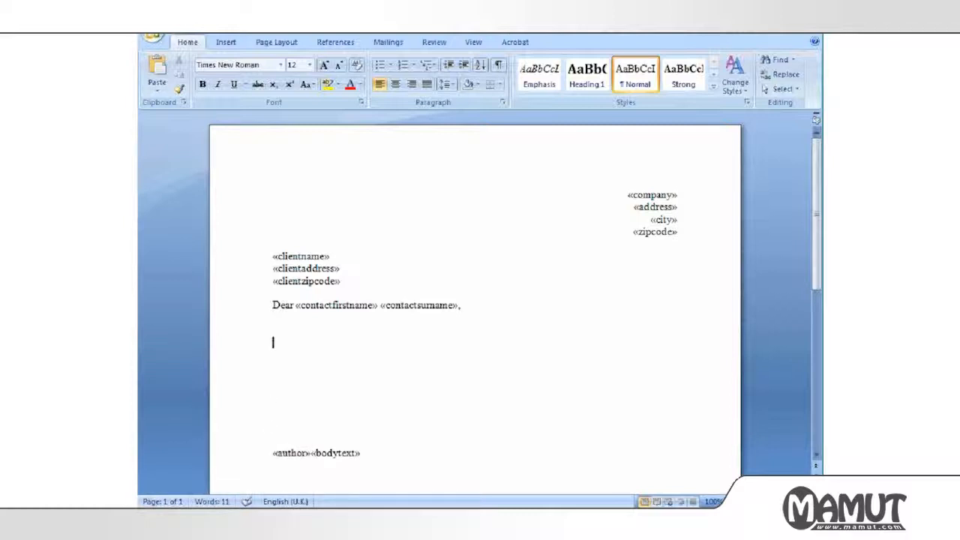
pyautogui.press('BackSpace')
# Add the thank-you sentence and 'Please do not hesitate to contact us.'.
pyautogui.write('Thank y')
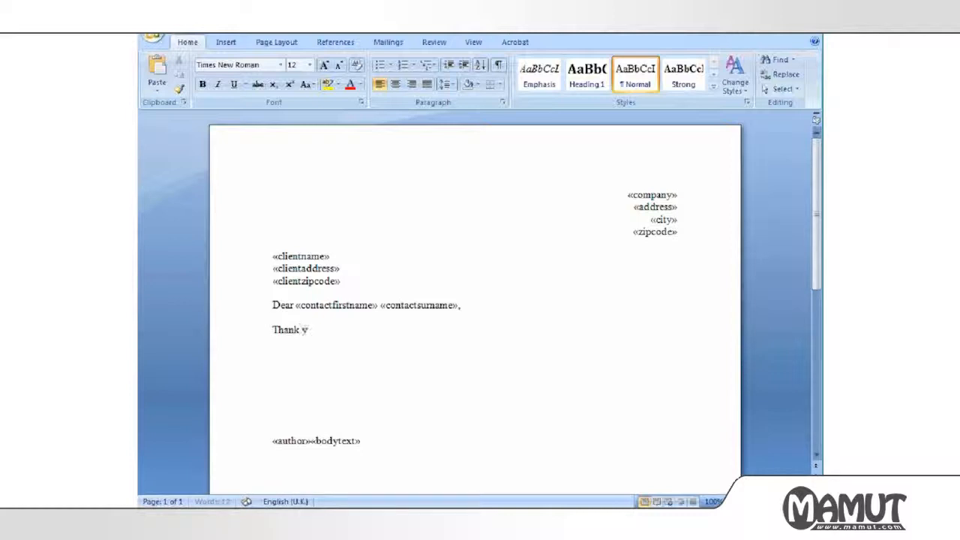
pyautogui.write('ou for your enquiry')
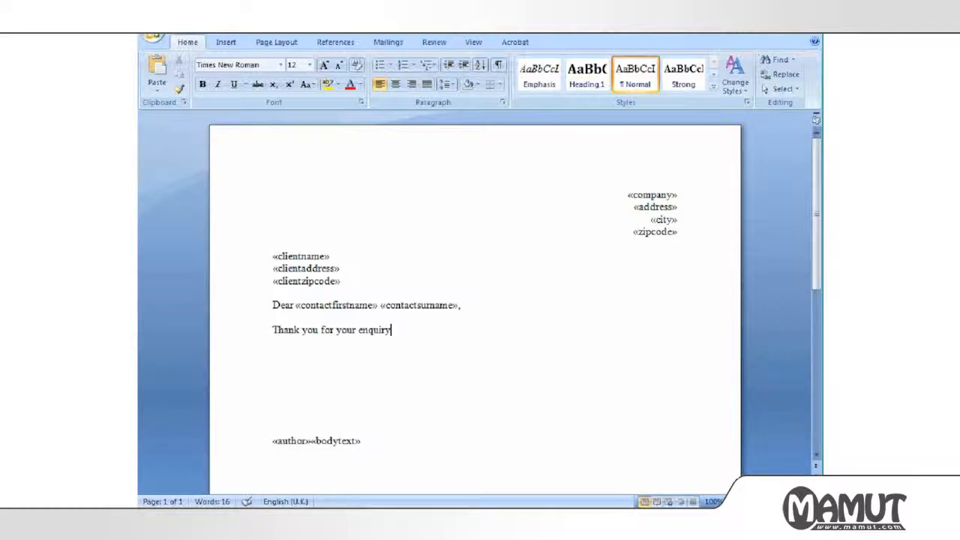
pyautogui.write('.  We have forwarded your request ')
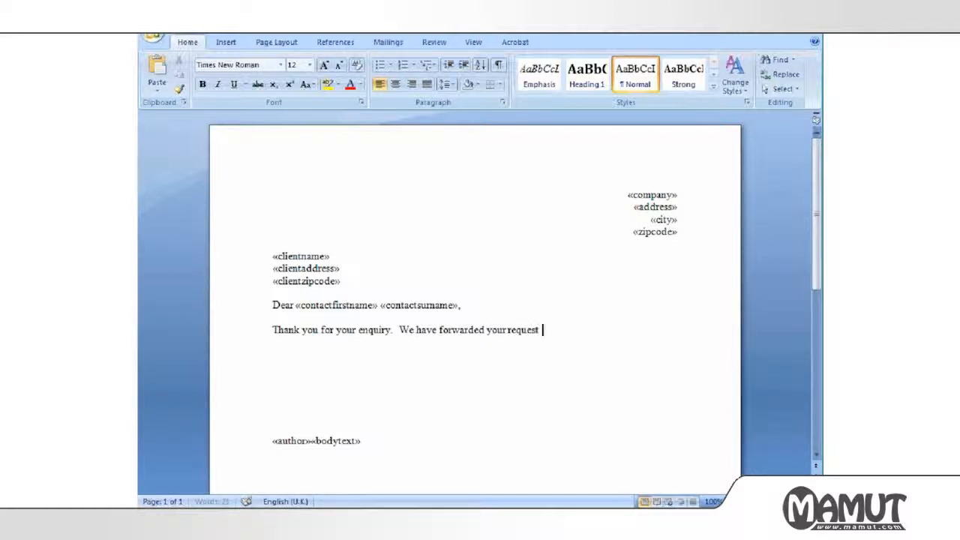
pyautogui.write('to the rel')
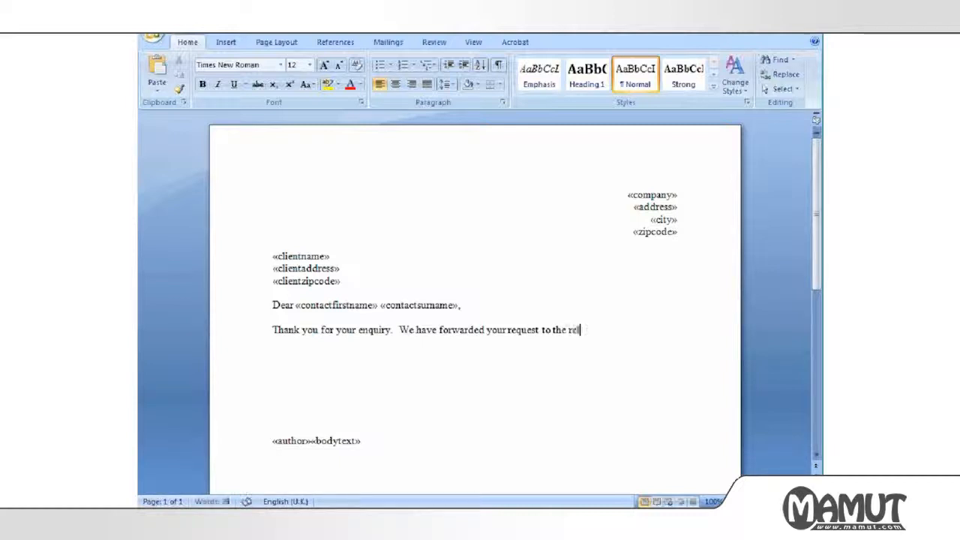
pyautogui.write('evant department')
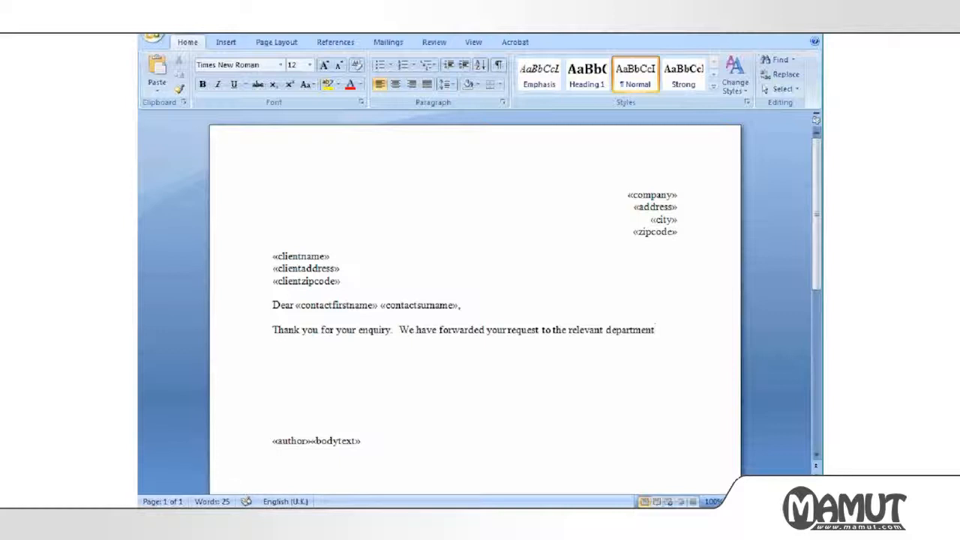
pyautogui.write('.')
pyautogui.press('Return')
pyautogui.press('Return')
pyautogui.write('Pleas')
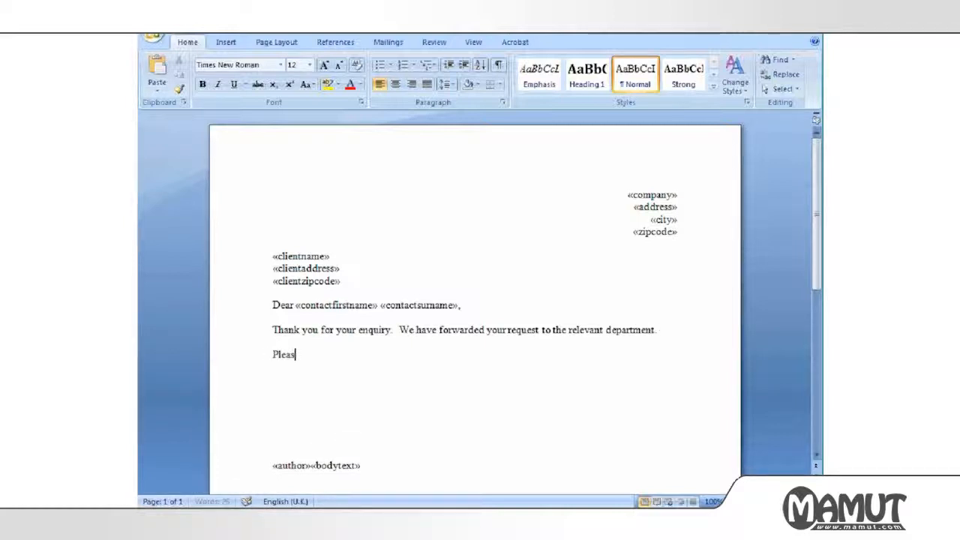
pyautogui.write('e do not hesitate to contac')
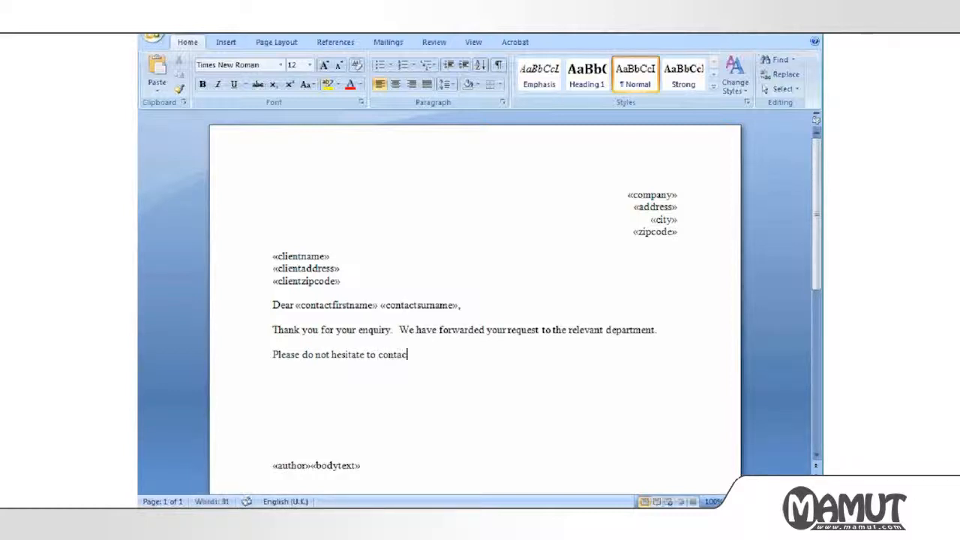
pyautogui.write('t us')
pyautogui.press('BackSpace')
pyautogui.write('.')
# Add the 'Your Sincerely' closing and put «author» and «bodytext» on separate lines.
pyautogui.press('Return')
pyautogui.press('Return')
pyautogui.press('Delete')
pyautogui.press('Delete')
pyautogui.press('Delete')
pyautogui.press('Up')
pyautogui.press('Up')
pyautogui.press('Up')
pyautogui.press('Delete')
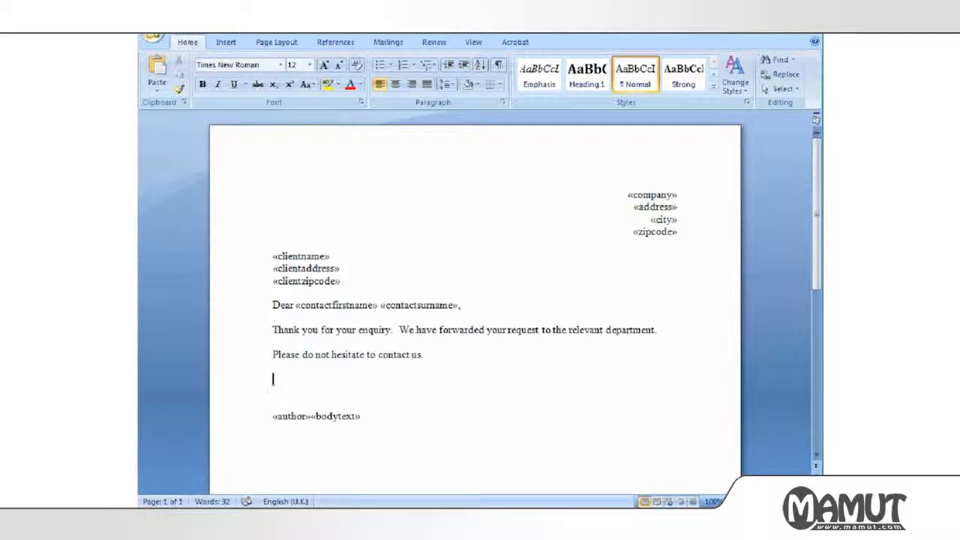
pyautogui.write('Your Sincerely')
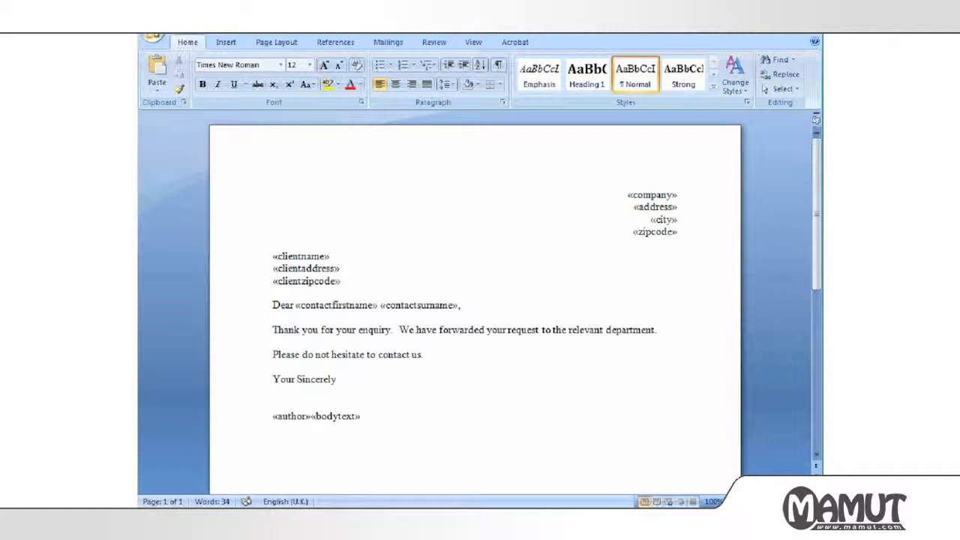
pyautogui.press('Return')
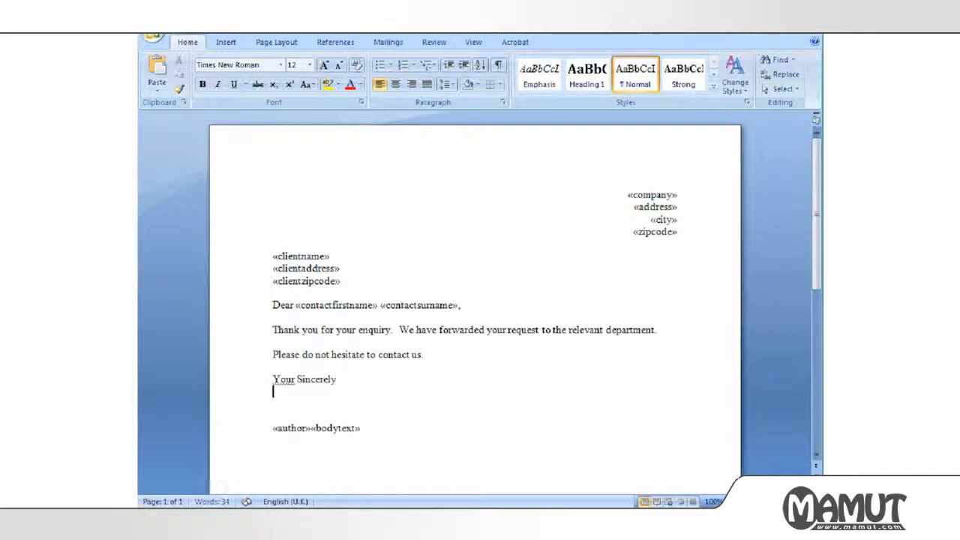
pyautogui.click(274, 428)
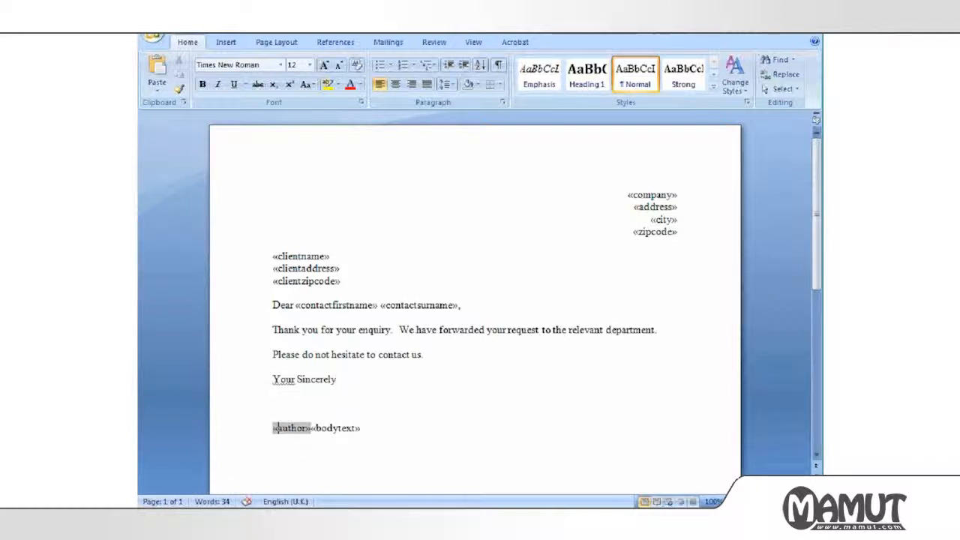
pyautogui.click(311, 427)
pyautogui.press('Return')
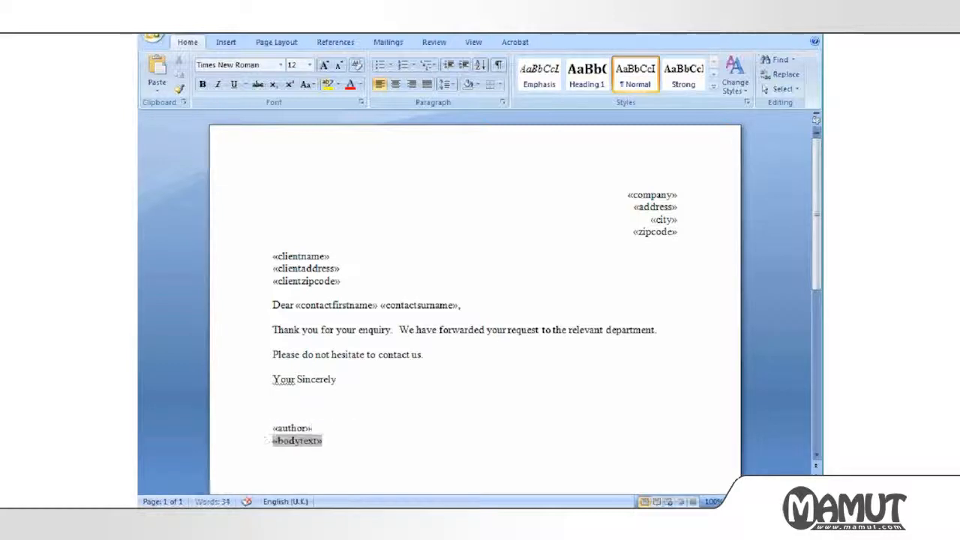
pyautogui.click(285, 176)
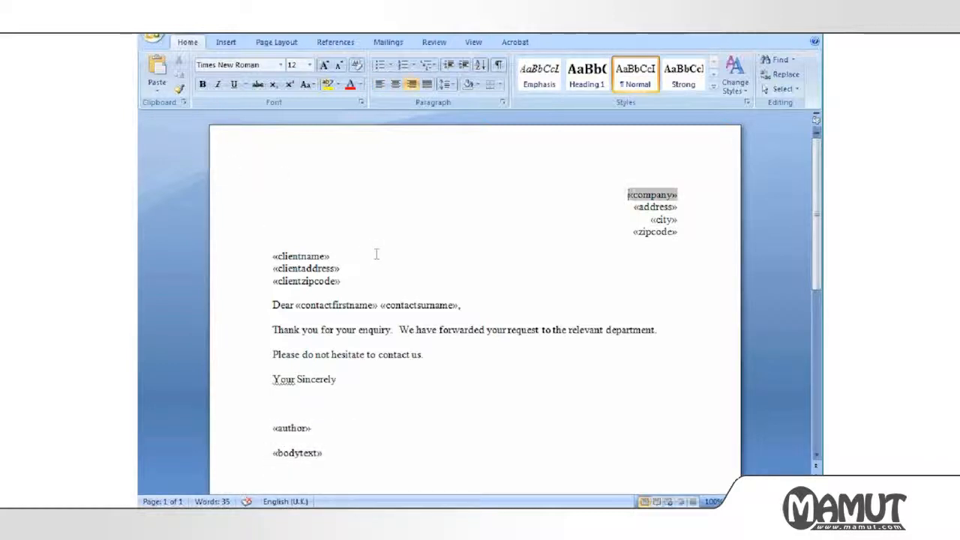
# Insert the Pappy's Sweet Shop logo as a floating picture, resize it to 1.85 × 2.91 cm, and place it top left.
pyautogui.click(229, 46)
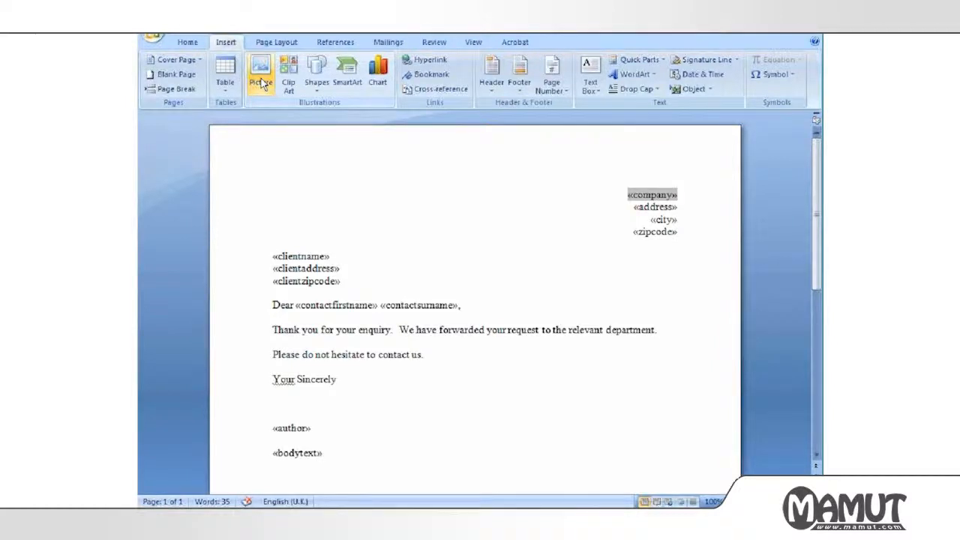
pyautogui.click(261, 81)
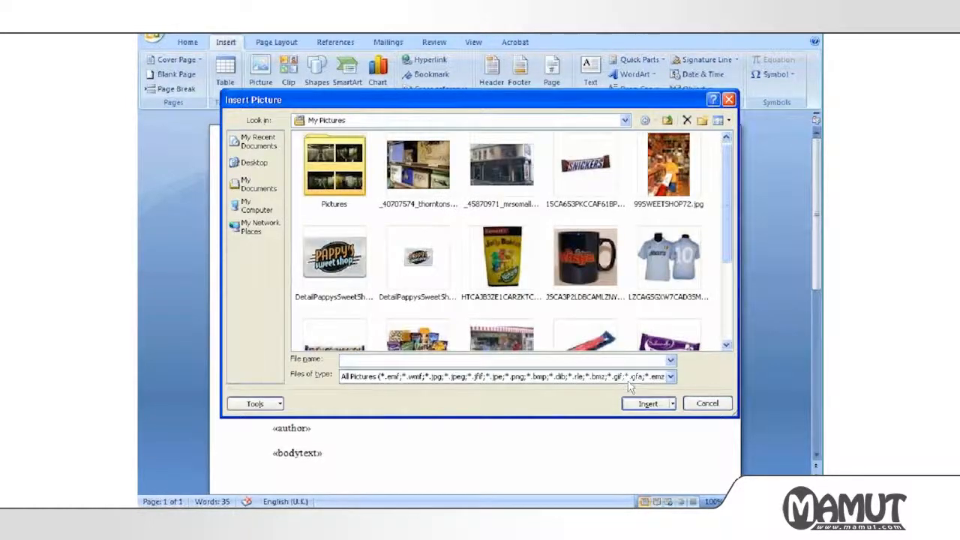
pyautogui.click(639, 404)
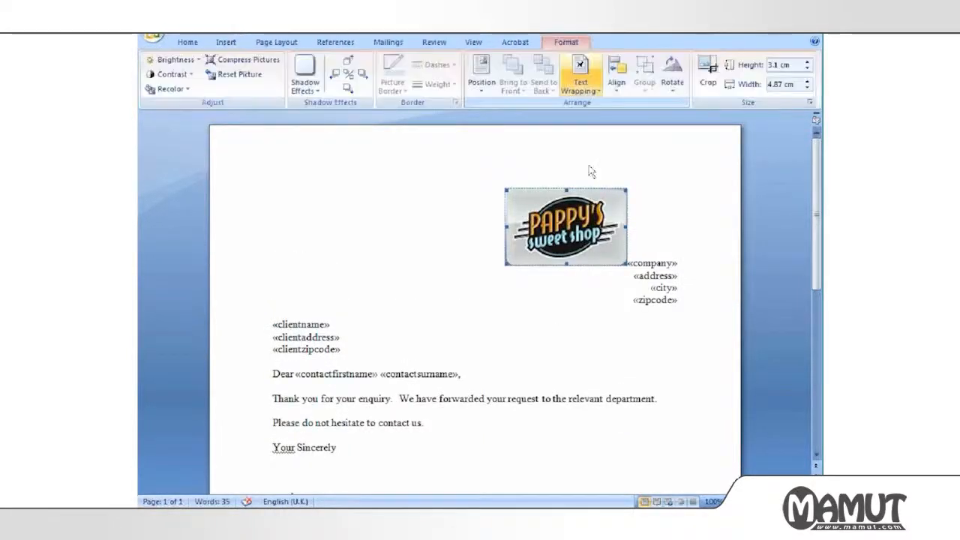
pyautogui.click(580, 78)
pyautogui.click(600, 160)
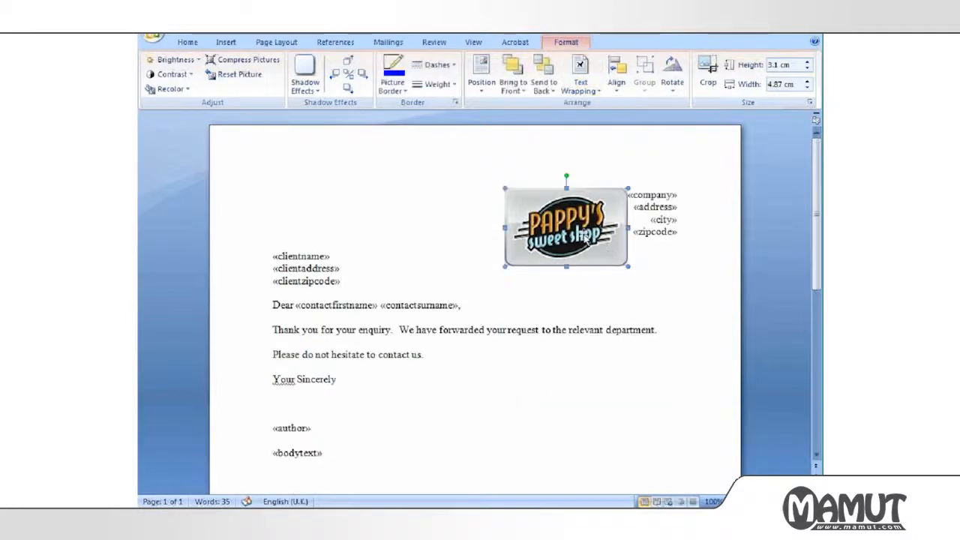
pyautogui.moveTo(575, 227); pyautogui.dragTo(578, 235)
pyautogui.moveTo(549, 210); pyautogui.dragTo(318, 207)
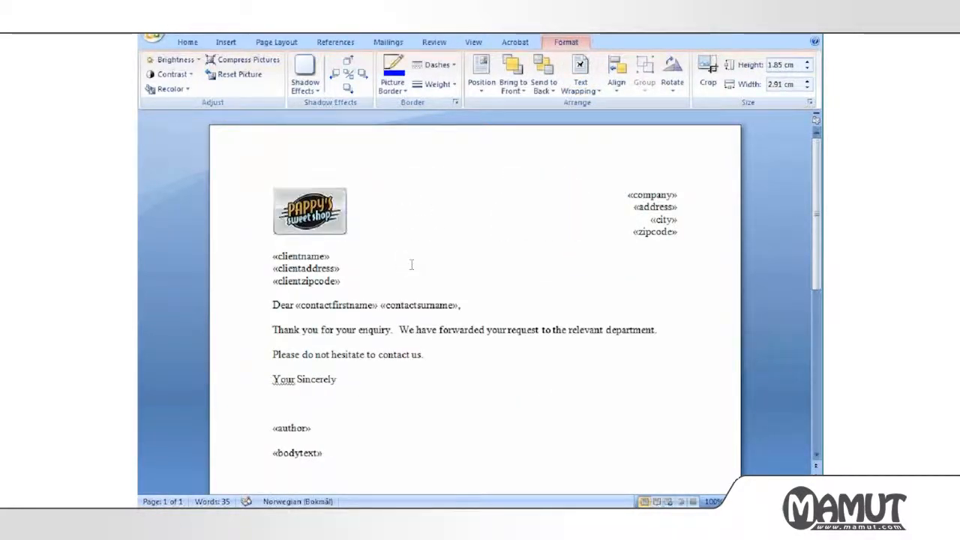
# Draw a vertical line down the left margin of the letter.
pyautogui.click(227, 44)
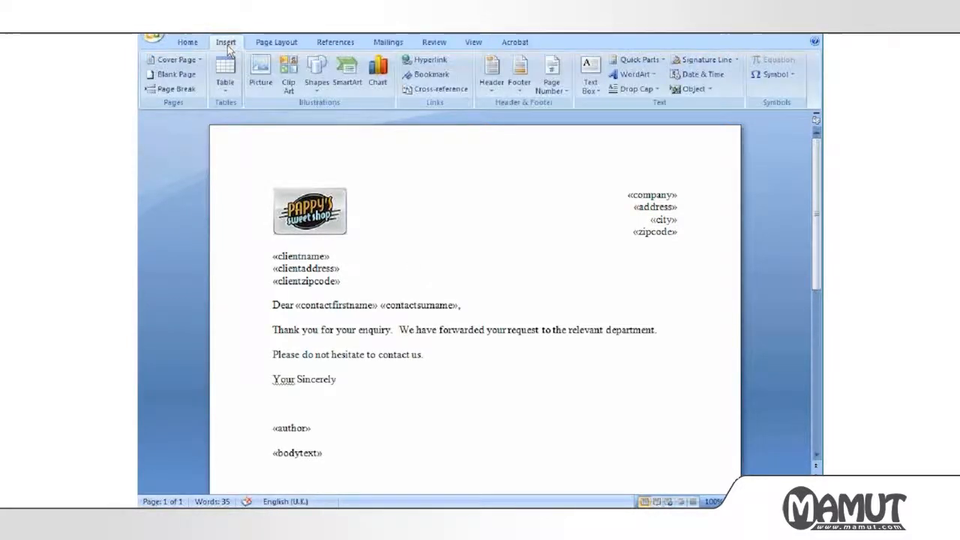
pyautogui.click(316, 84)
pyautogui.click(313, 102)
pyautogui.moveTo(244, 185); pyautogui.dragTo(243, 496)
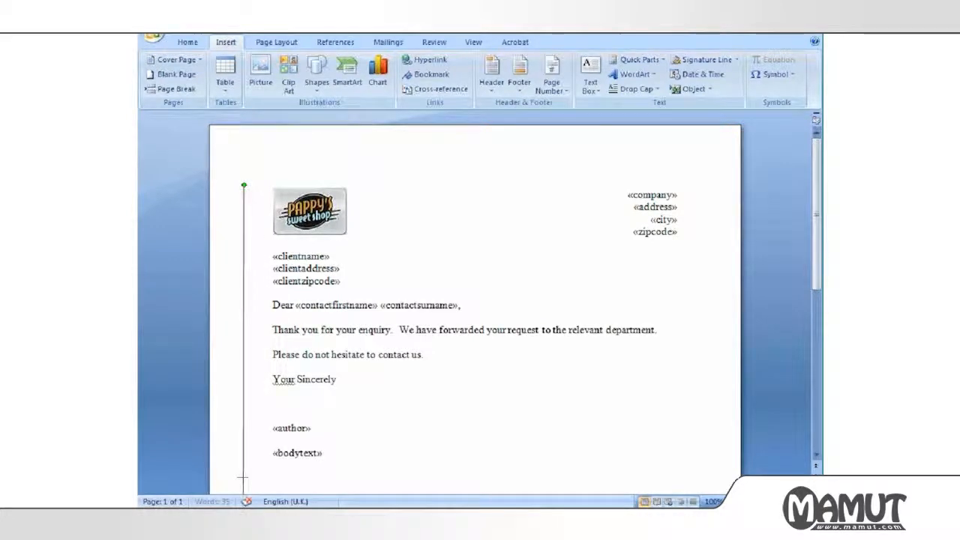
# Draw a horizontal line across the top, then save and close the letter.
pyautogui.click(226, 43)
pyautogui.click(317, 82)
pyautogui.click(318, 137)
pyautogui.moveTo(222, 149)
pyautogui.mouseDown()
pyautogui.moveTo(443, 158)
pyautogui.moveTo(716, 148)
pyautogui.mouseUp()
pyautogui.click(555, 244)
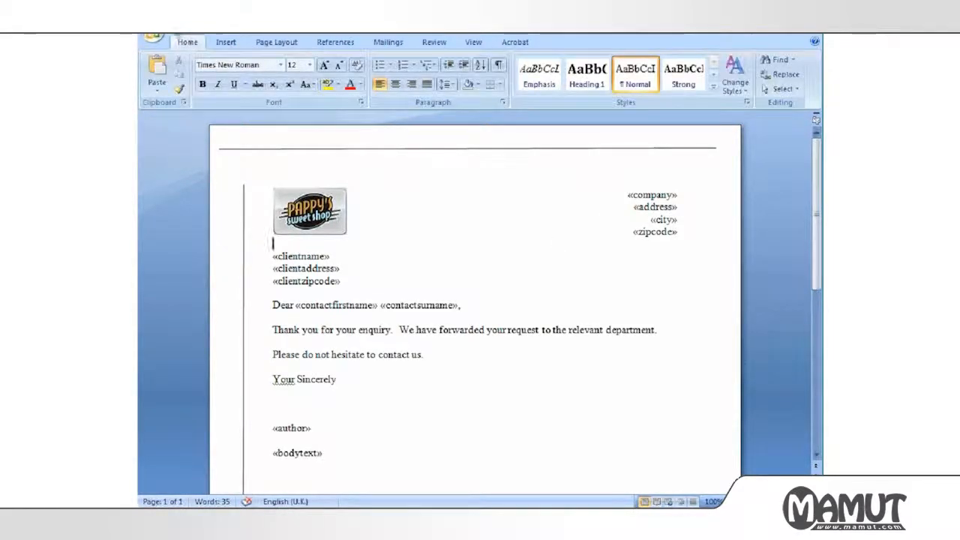
pyautogui.click(174, 30)
pyautogui.click(812, 34)
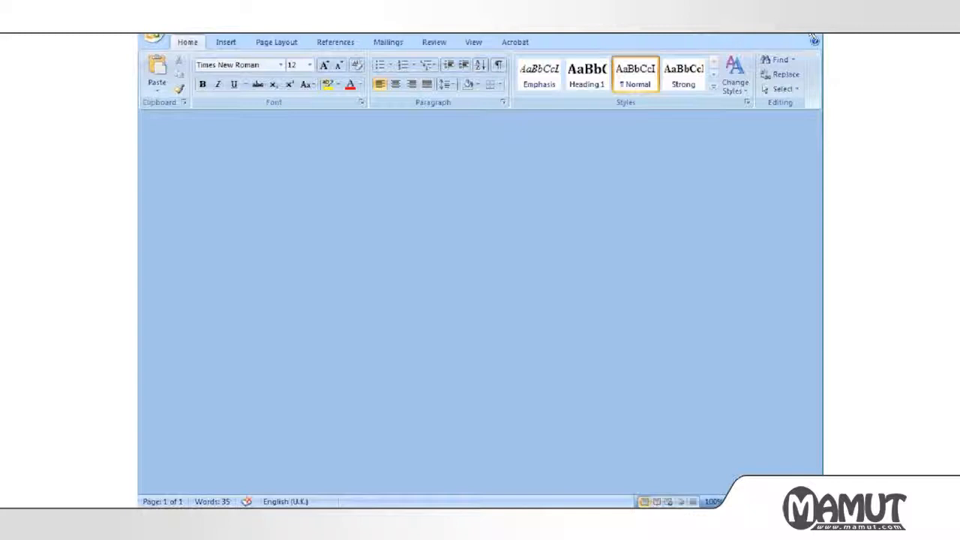
# Quit Word and close the Document Templates and Document List windows.
pyautogui.click(812, 36)
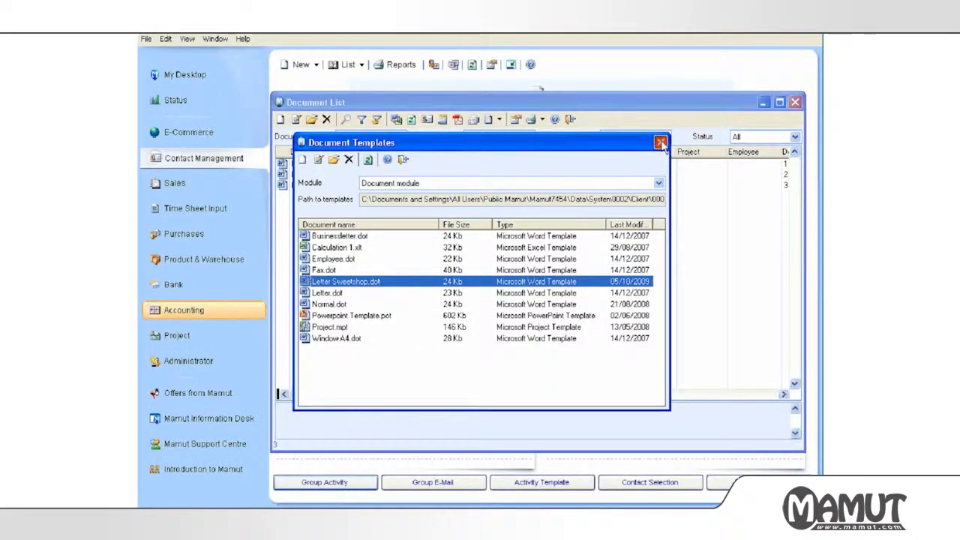
pyautogui.click(660, 142)
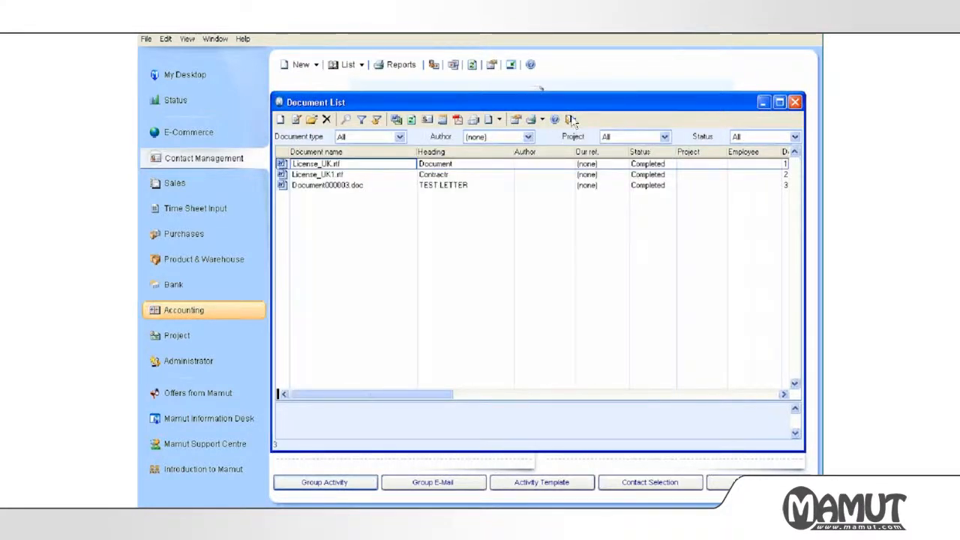
pyautogui.click(572, 120)
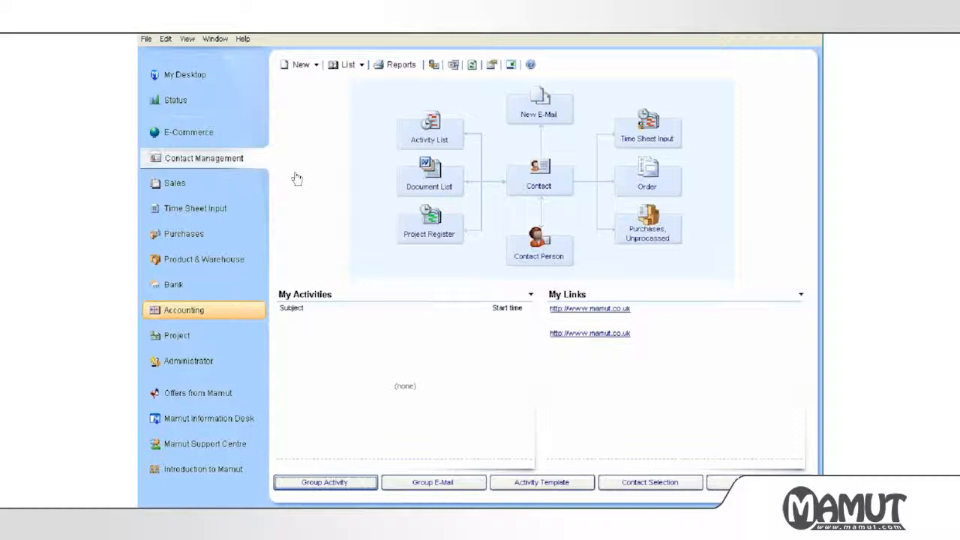
pyautogui.click(186, 39)
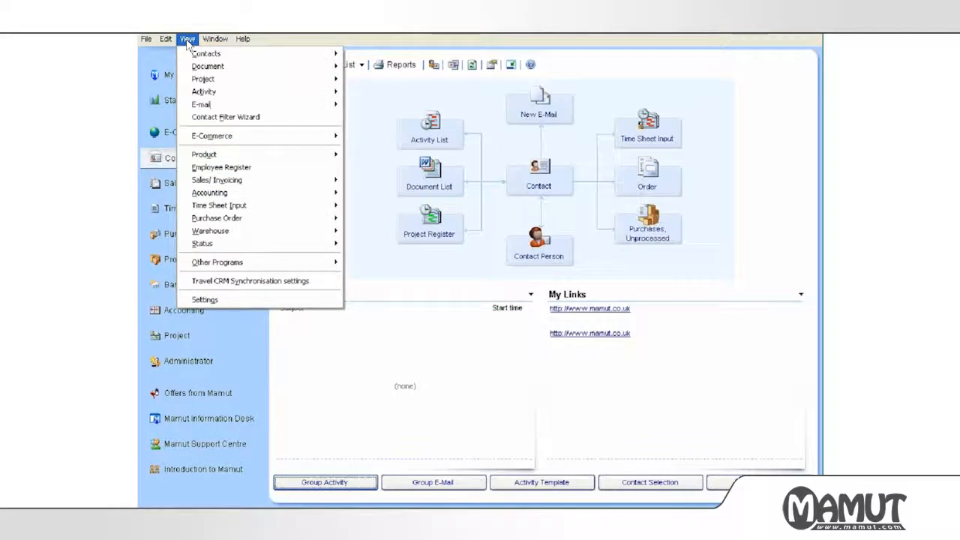
# Add a new employee with their first name and surname in the Employee register, save, and close the card.
pyautogui.click(201, 168)
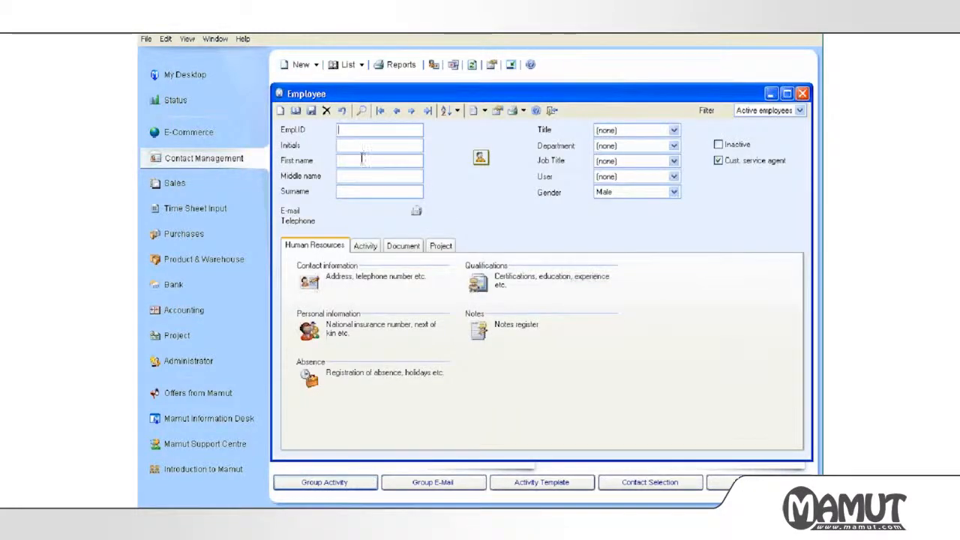
pyautogui.click(361, 159)
pyautogui.press('Tab')
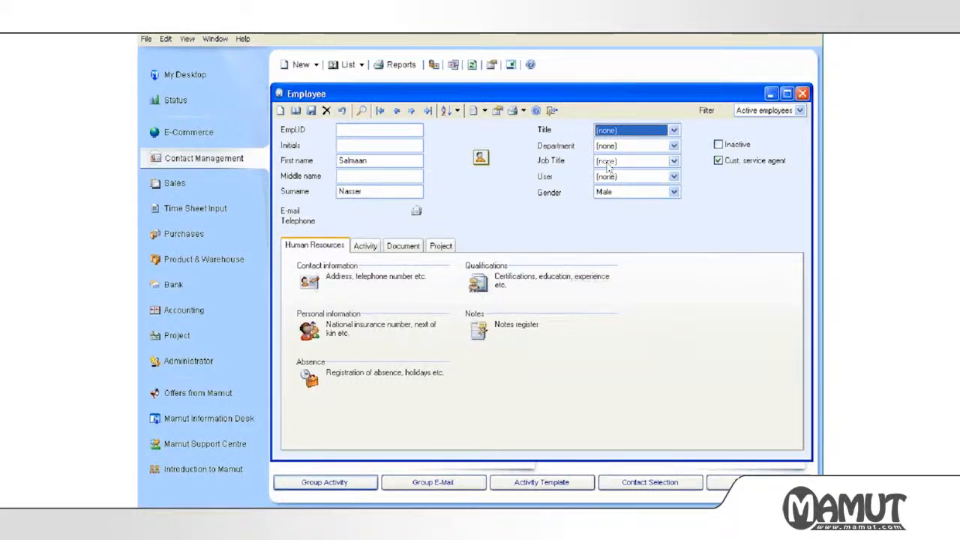
pyautogui.click(765, 111)
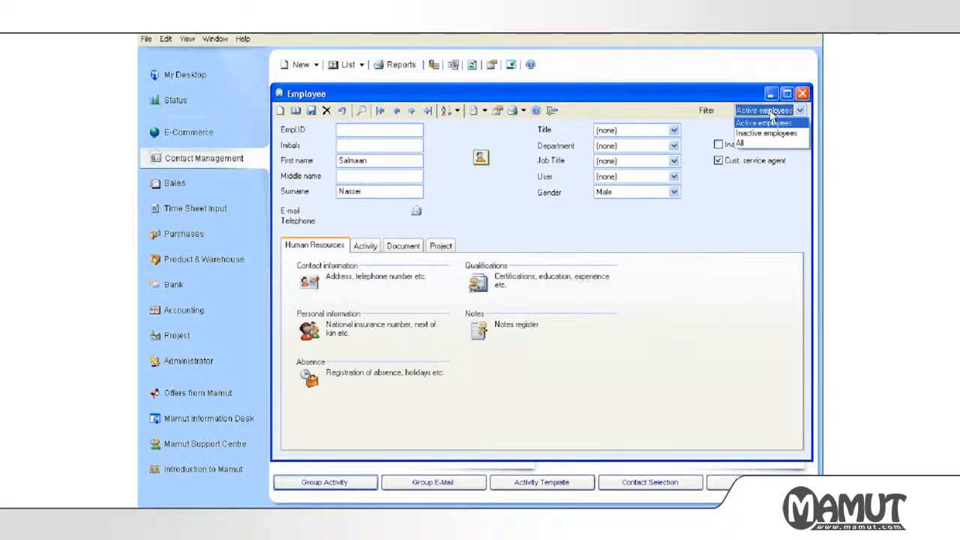
pyautogui.click(765, 122)
pyautogui.click(439, 308)
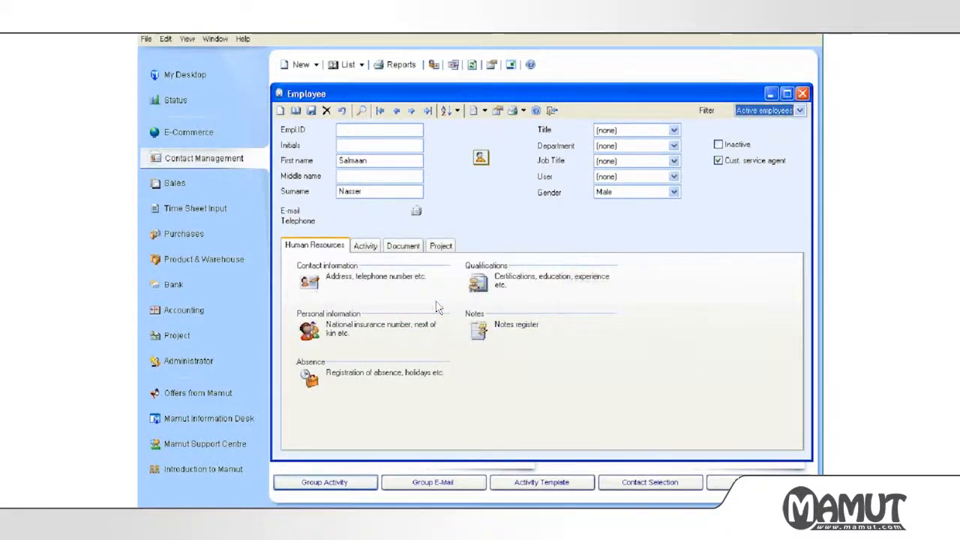
pyautogui.click(312, 112)
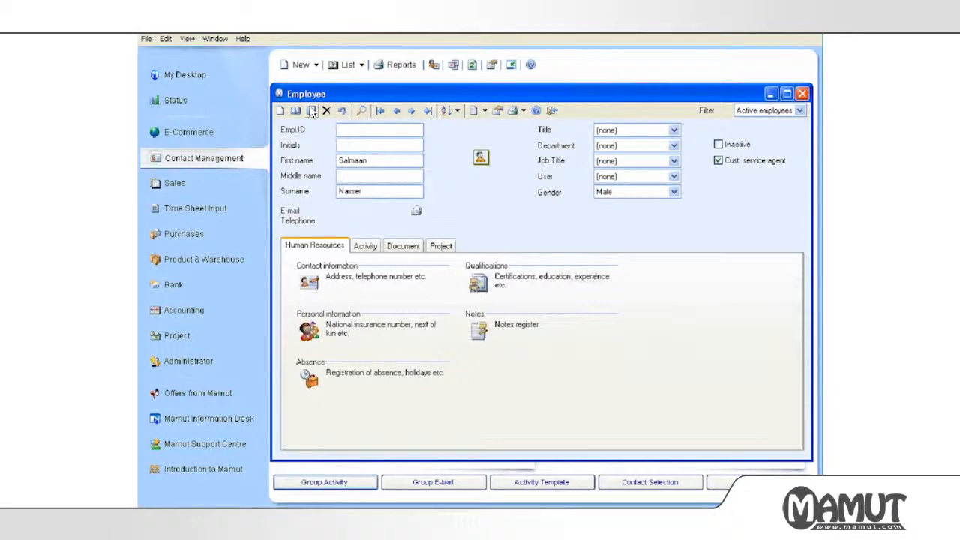
pyautogui.click(552, 111)
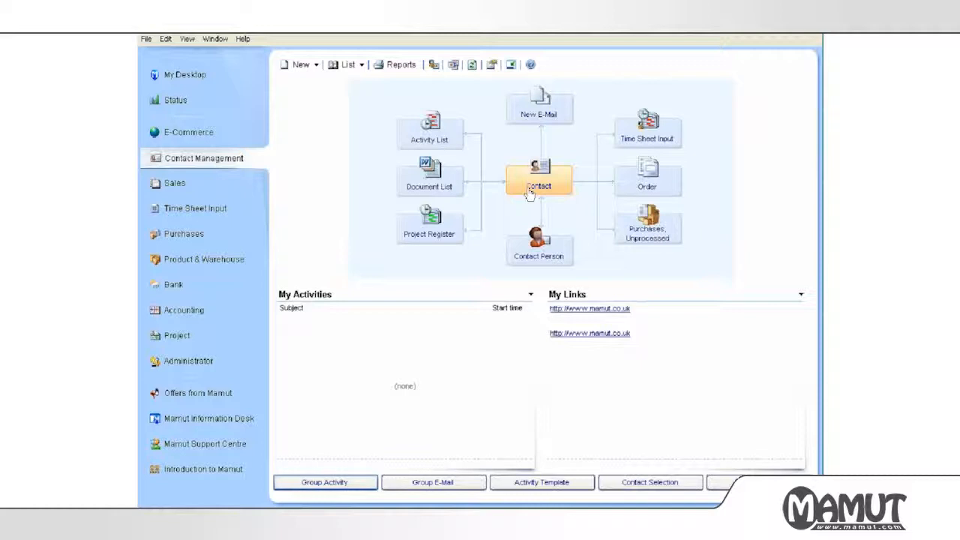
# Set Mars Ltd's Our ref. to the newly added employee.
pyautogui.click(530, 193)
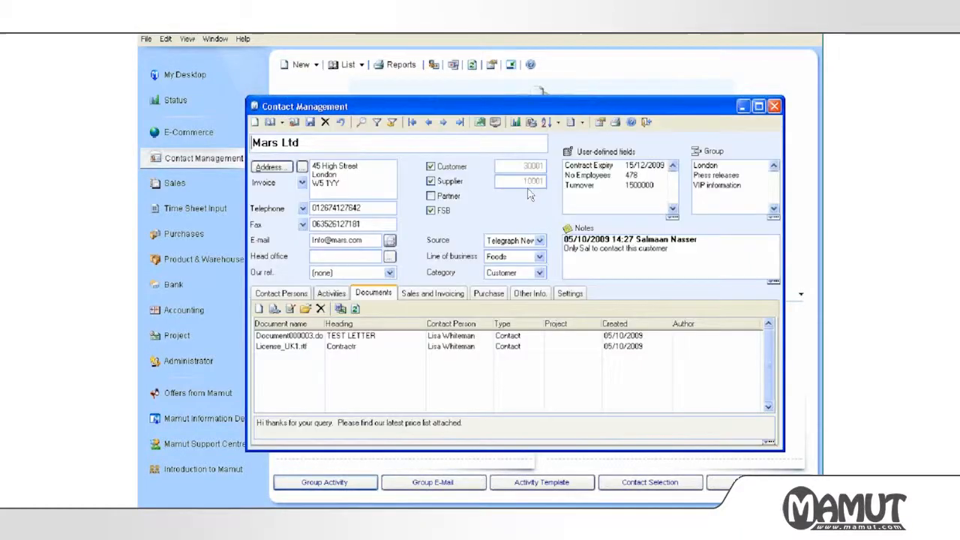
pyautogui.click(390, 272)
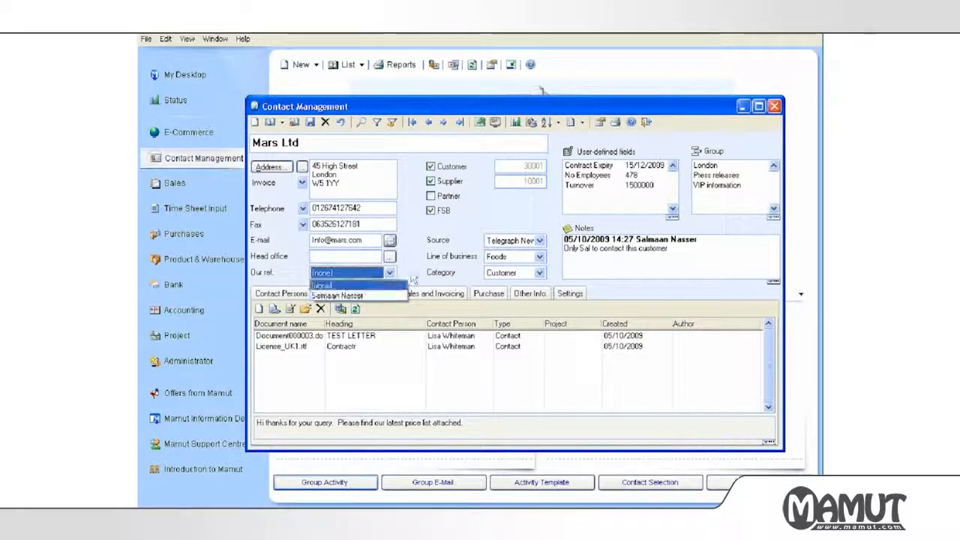
pyautogui.click(381, 297)
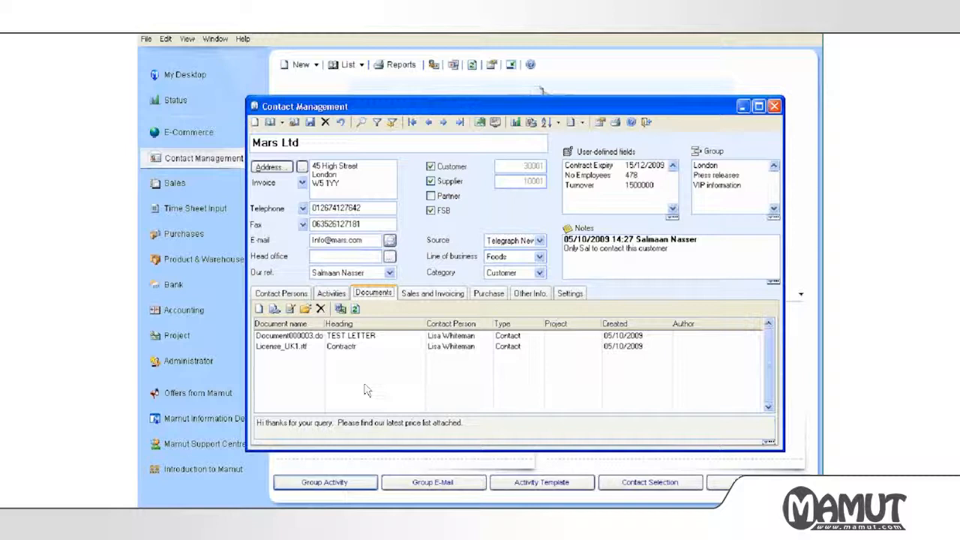
pyautogui.click(258, 310)
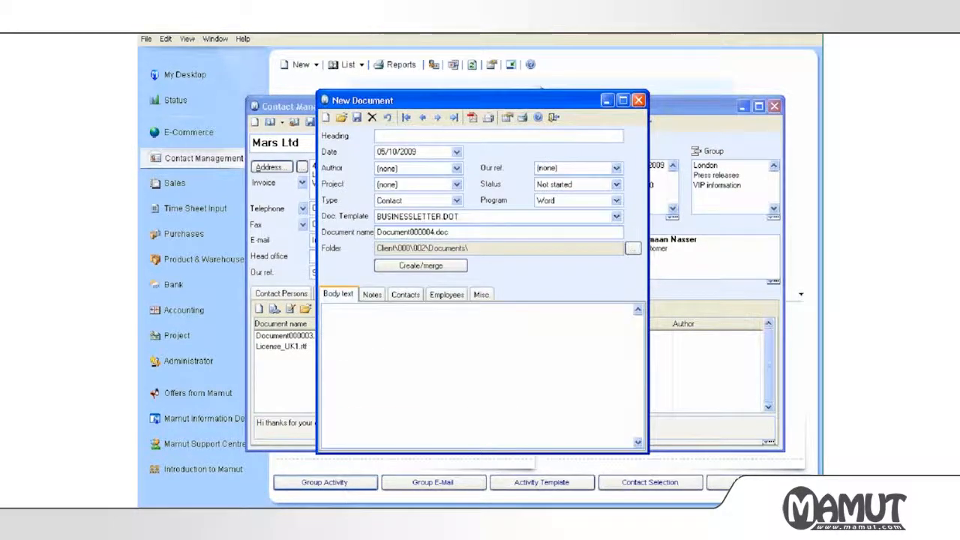
# Merge a Letter Sweetshop.dot letter authored by the new employee, with a PS about website offers.
pyautogui.press('Tab')
pyautogui.click(402, 169)
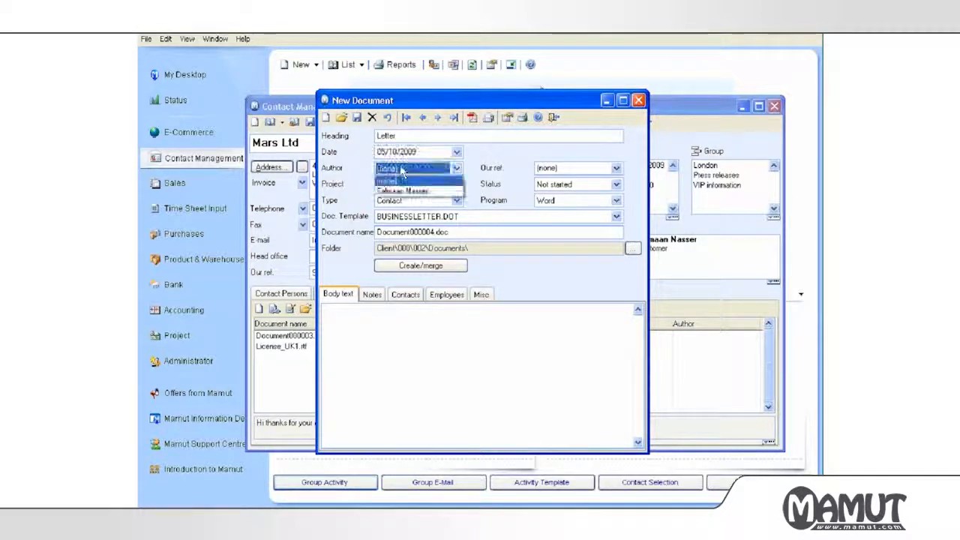
pyautogui.click(409, 191)
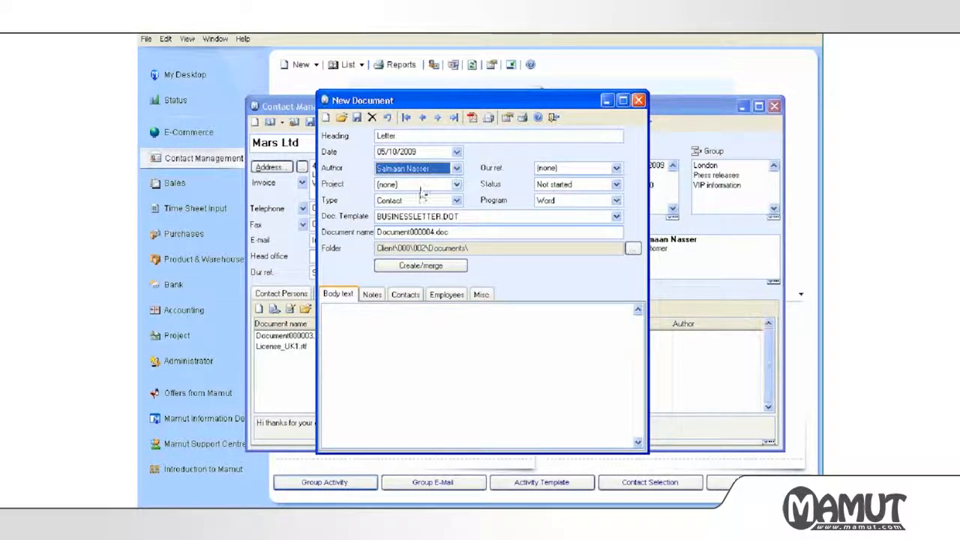
pyautogui.click(420, 216)
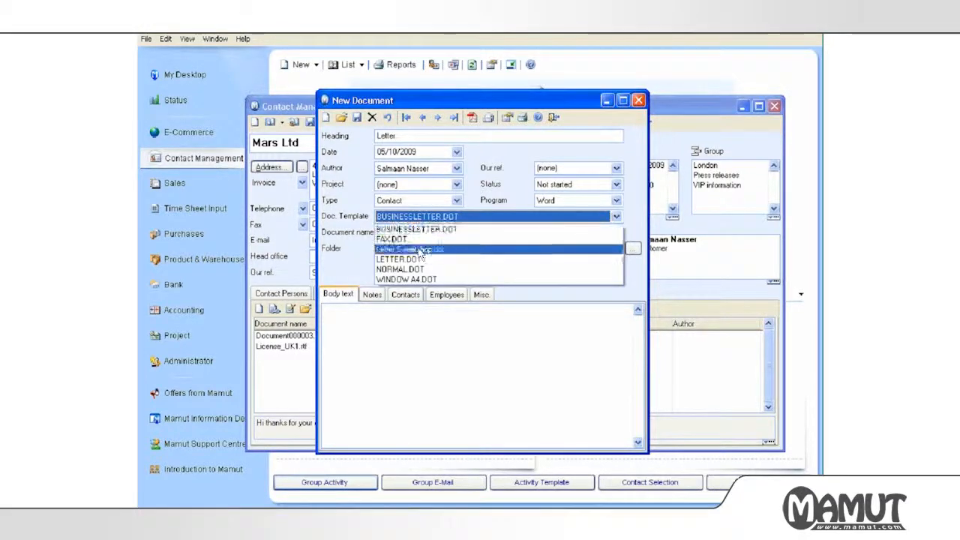
pyautogui.click(421, 250)
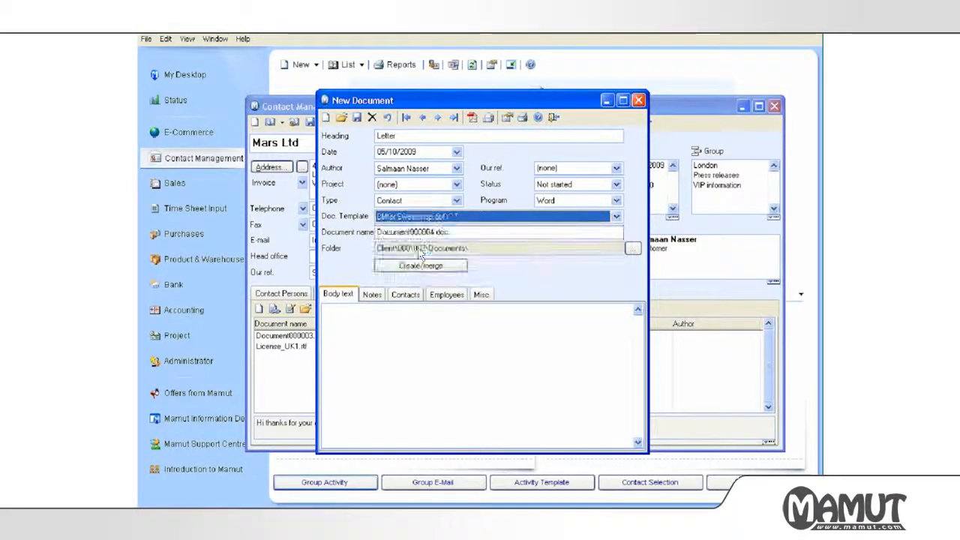
pyautogui.click(403, 311)
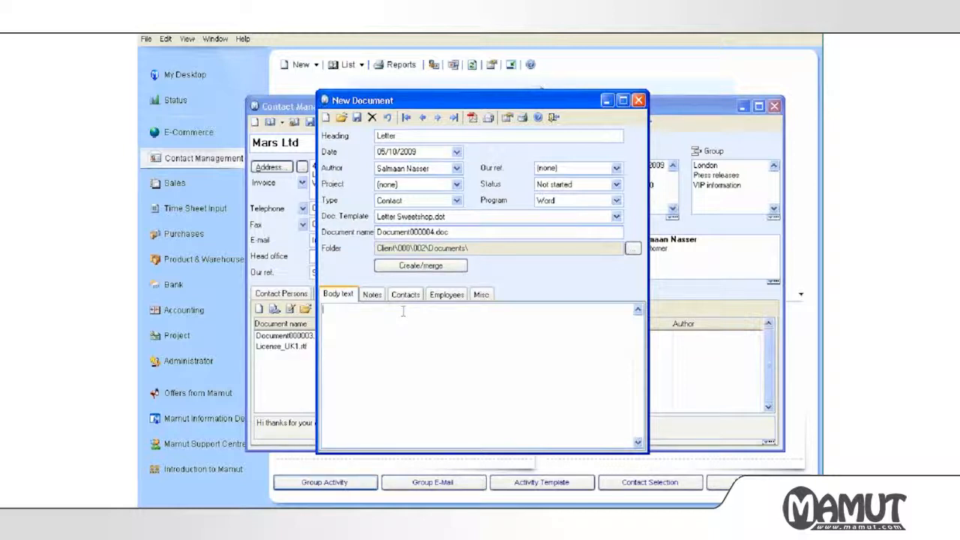
pyautogui.write('PS Ple')
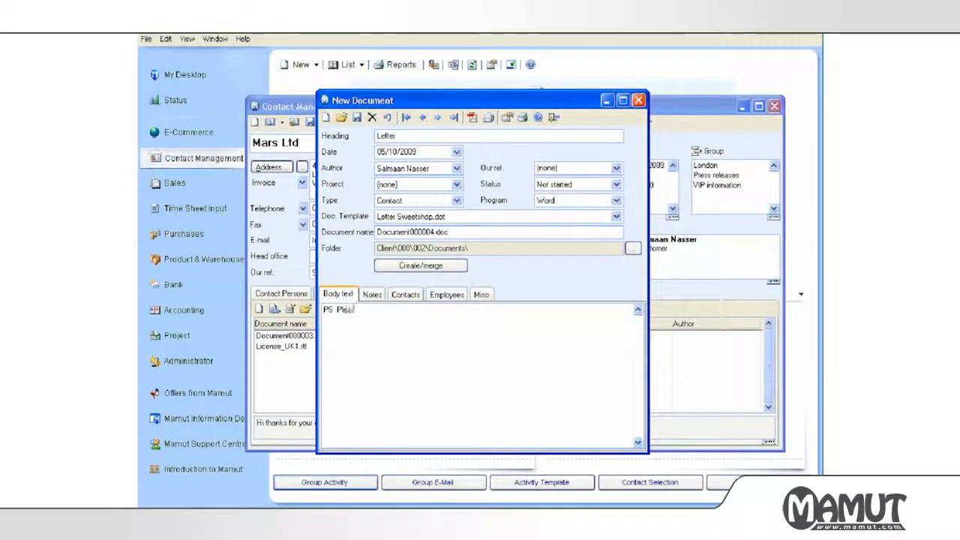
pyautogui.write('ase nemember to check our we')
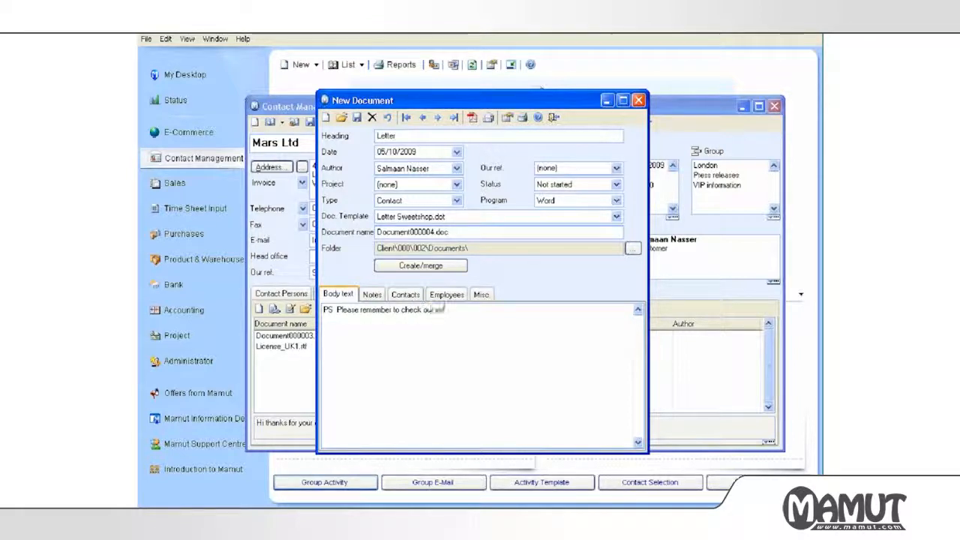
pyautogui.write('bsite for our')
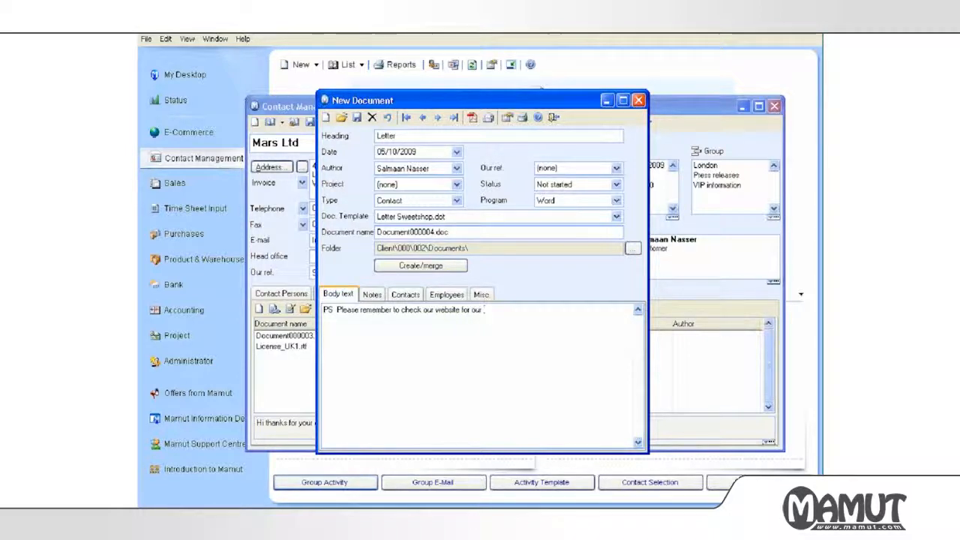
pyautogui.write(' latest offers!')
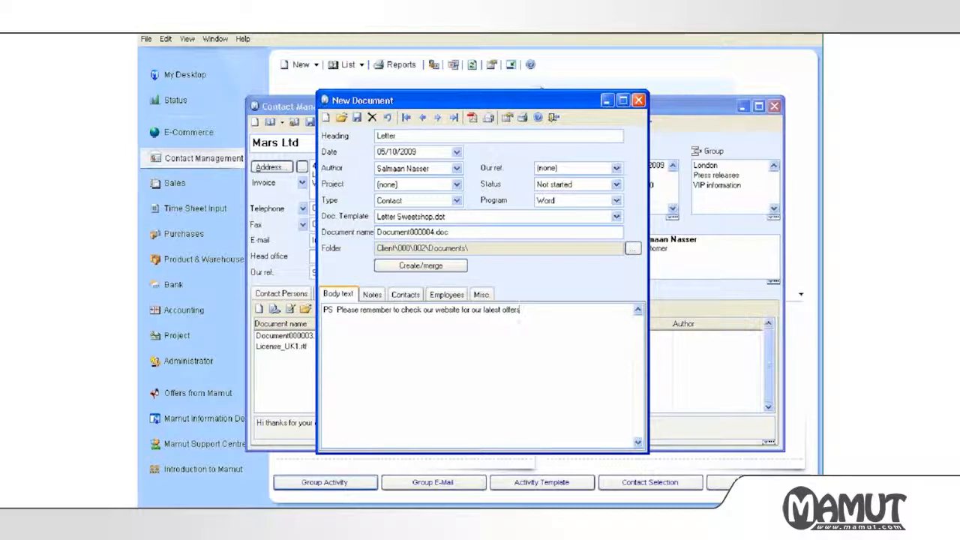
pyautogui.click(441, 267)
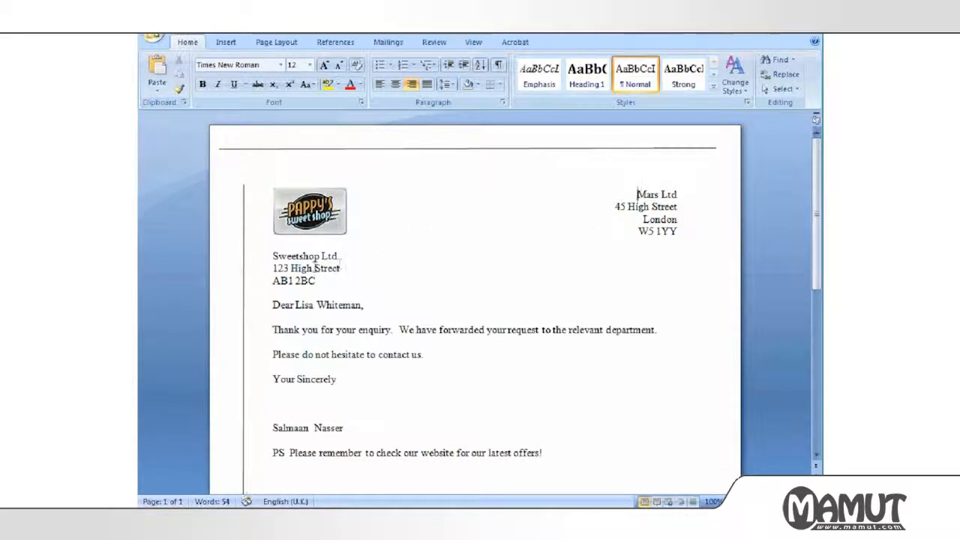
# Highlight the Sweetshop Ltd address, the Mars Ltd address block and the greeting line.
pyautogui.moveTo(318, 281); pyautogui.dragTo(273, 256)
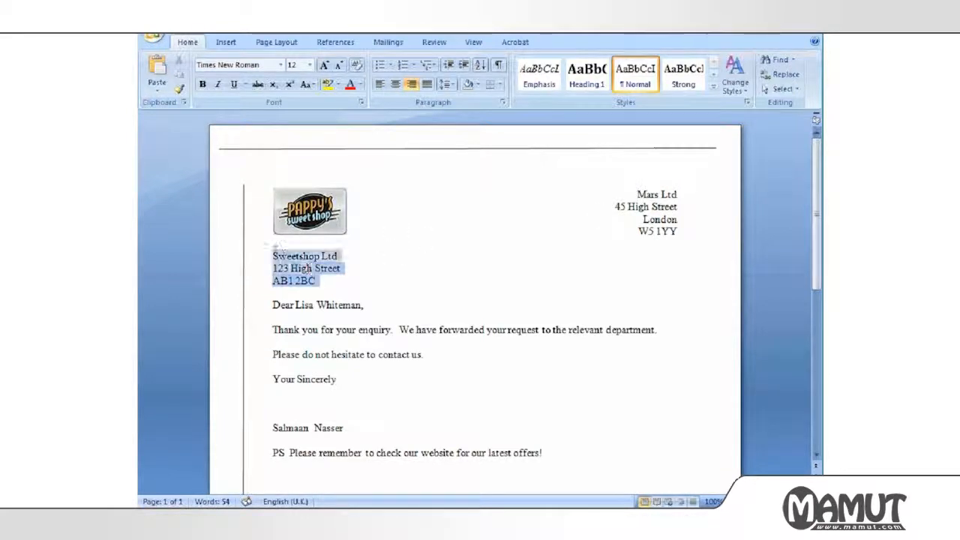
pyautogui.moveTo(632, 193); pyautogui.dragTo(679, 235)
pyautogui.moveTo(272, 305); pyautogui.dragTo(363, 305)
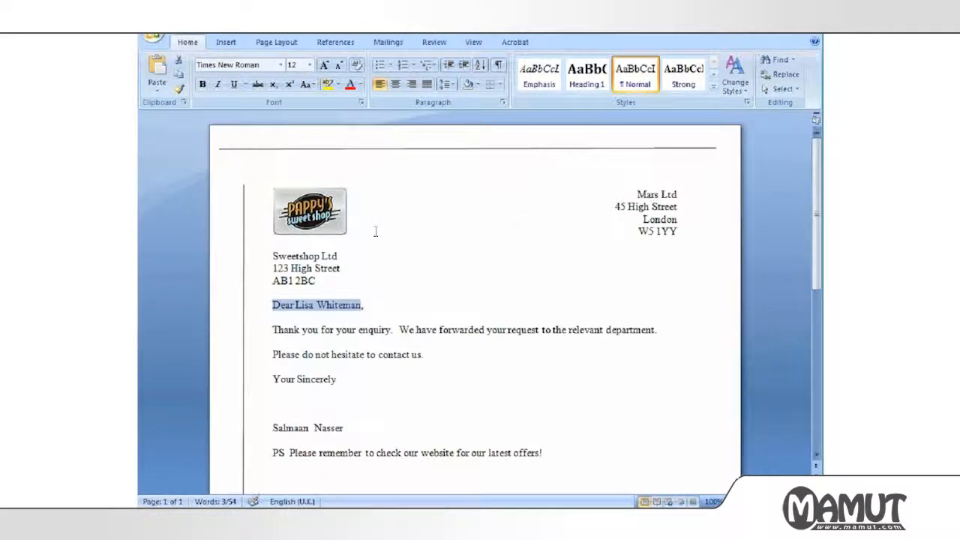
# Read through the sign-off and PS line, then close the merged letter.
pyautogui.press('Down')
pyautogui.press('Down')
pyautogui.press('Down')
pyautogui.press('Down')
pyautogui.press('Down')
pyautogui.press('Down')
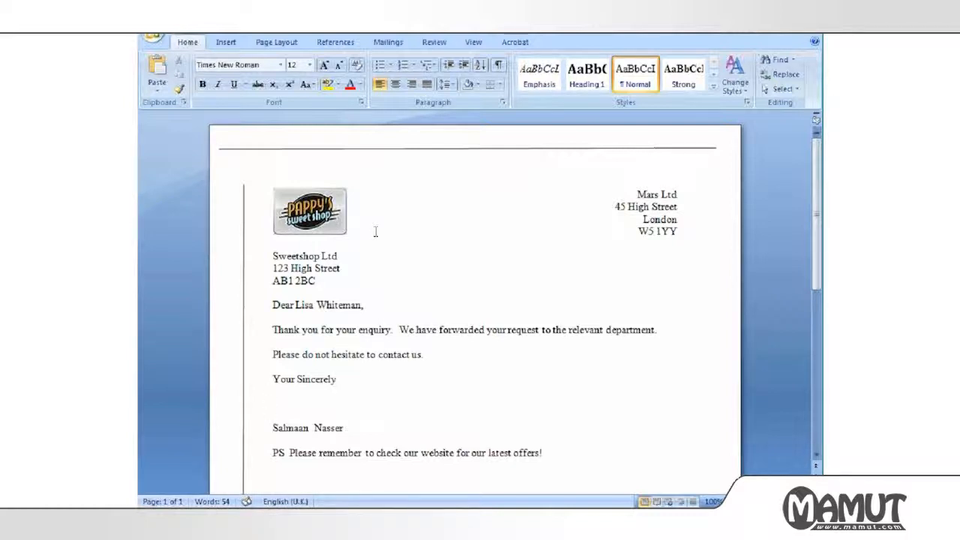
pyautogui.press('Down')
pyautogui.press('Up')
pyautogui.hotkey('ctrl', 'Right')
pyautogui.hotkey('ctrl', 'Right')
pyautogui.hotkey('ctrl', 'Right')
pyautogui.hotkey('ctrl', 'Right')
pyautogui.hotkey('ctrl', 'Right')
pyautogui.hotkey('ctrl', 'Right')
pyautogui.press('Right')
pyautogui.press('Right')
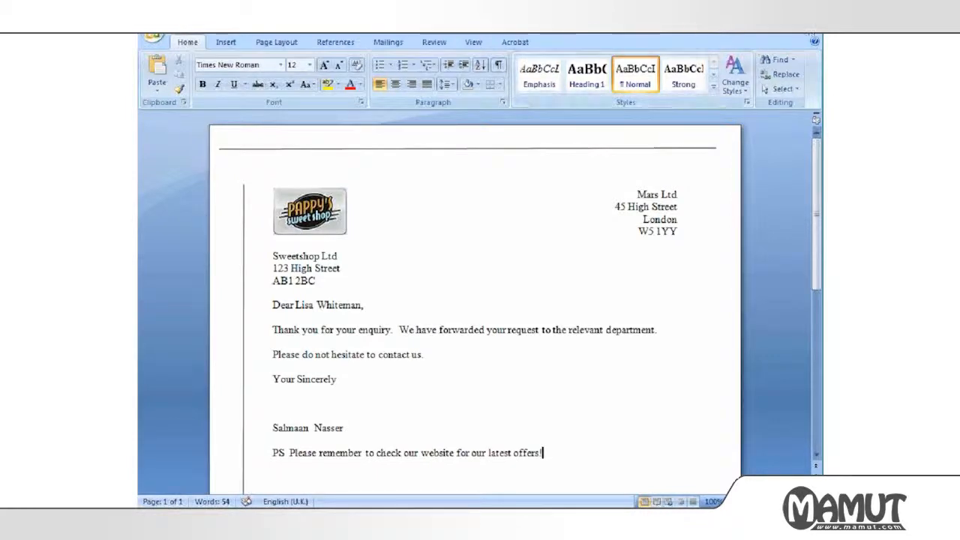
pyautogui.click(813, 33)
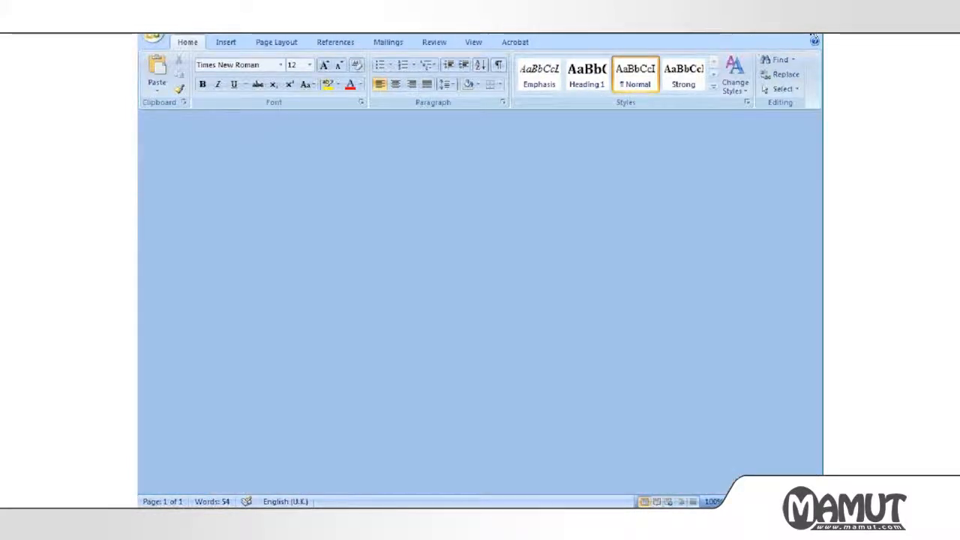
# Close Word, back on the Mars Ltd card, and show its Sales and Invoicing orders.
pyautogui.click(813, 35)
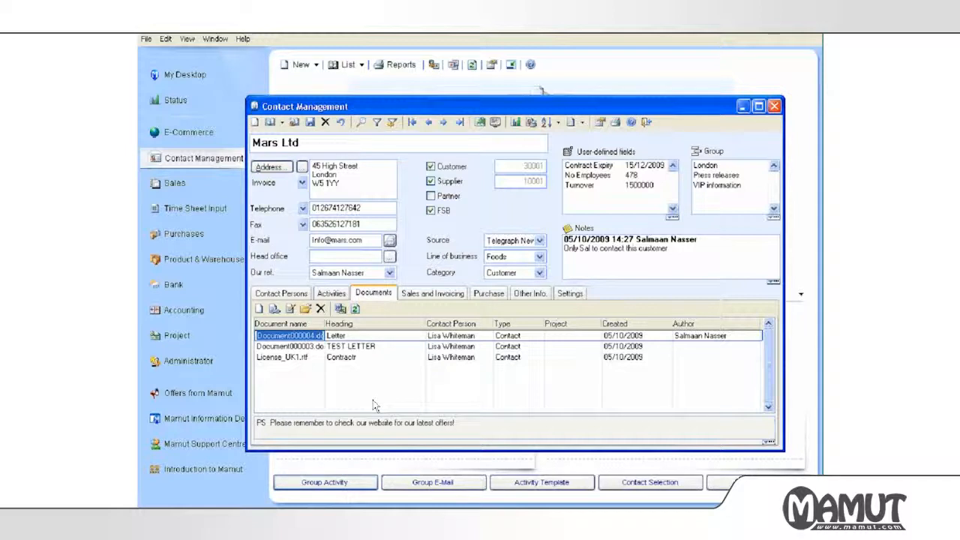
pyautogui.click(422, 300)
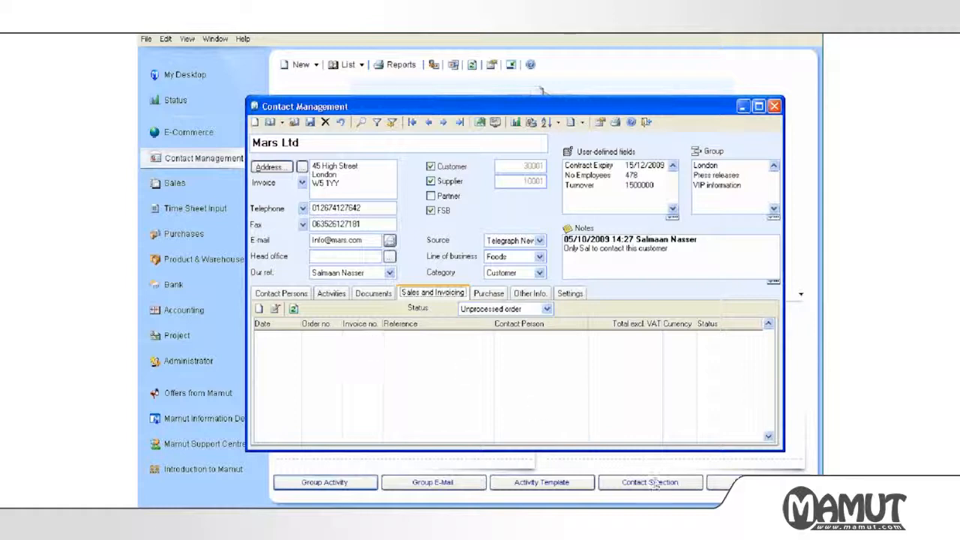
# Switch the Mars Ltd card to the Purchase tab to list its purchase orders.
pyautogui.click(693, 508)
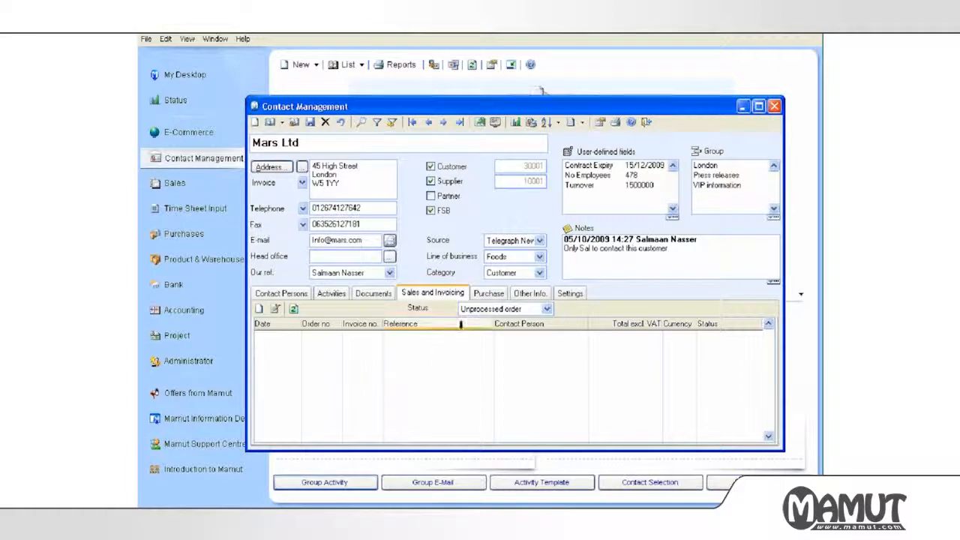
pyautogui.click(488, 293)
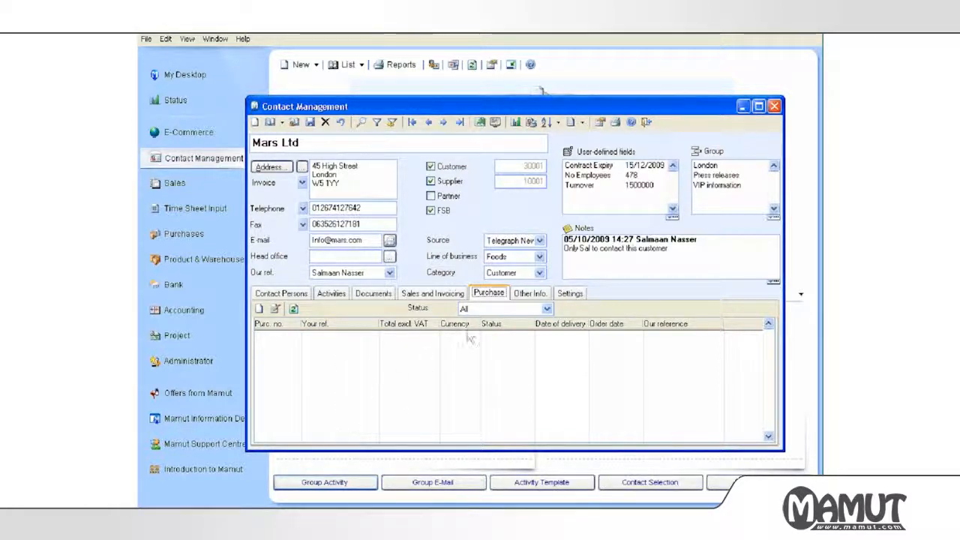
# Keep English (UK) as Mars Ltd's language under Other Info., then show its Settings tab.
pyautogui.click(527, 297)
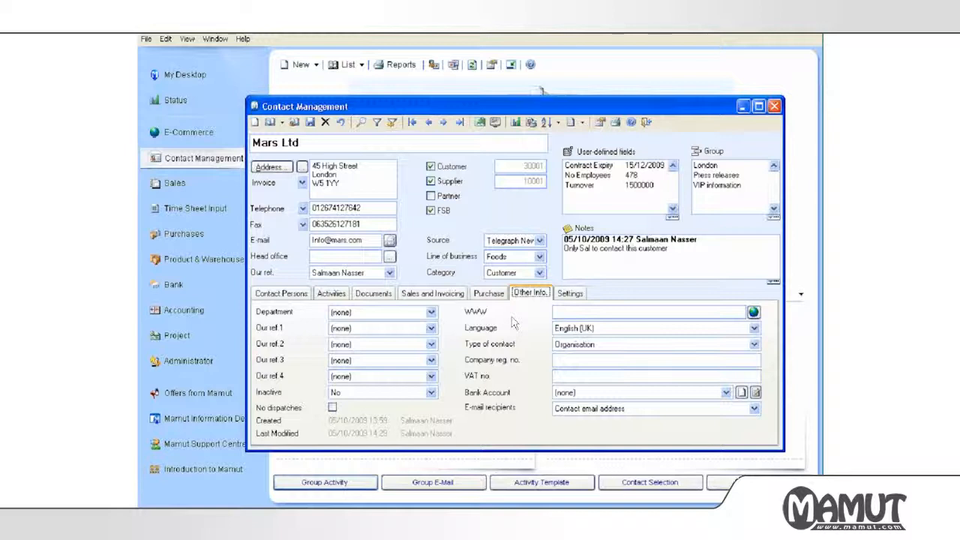
pyautogui.click(582, 330)
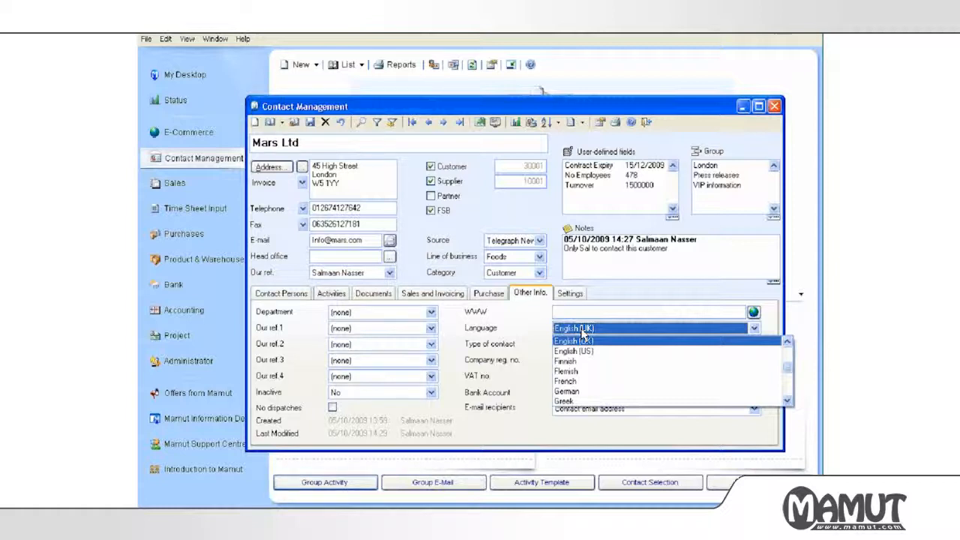
pyautogui.click(519, 336)
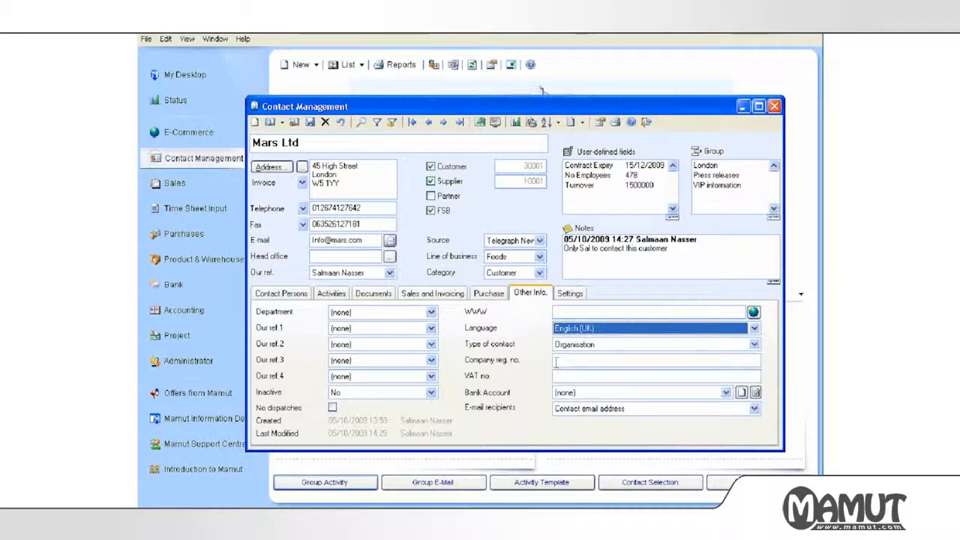
pyautogui.click(556, 363)
pyautogui.click(561, 375)
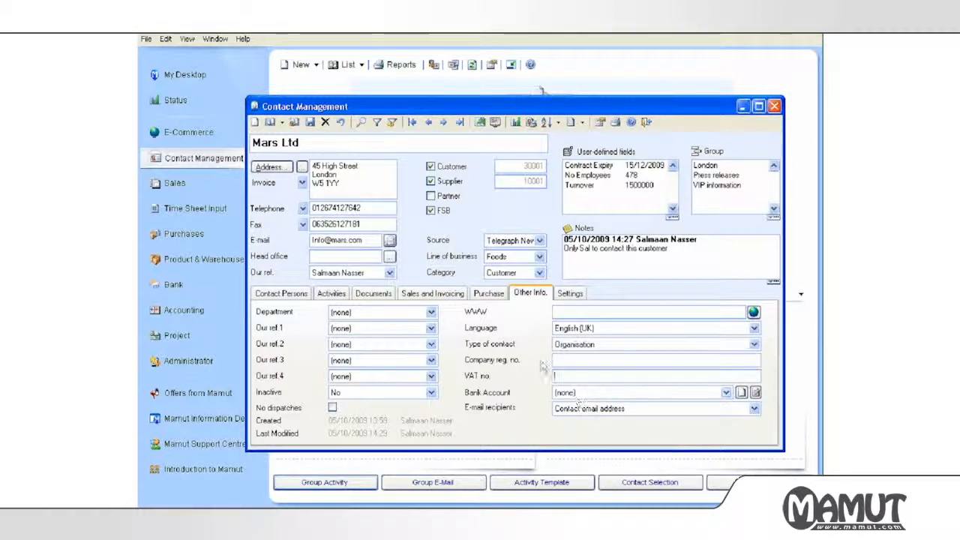
pyautogui.click(568, 293)
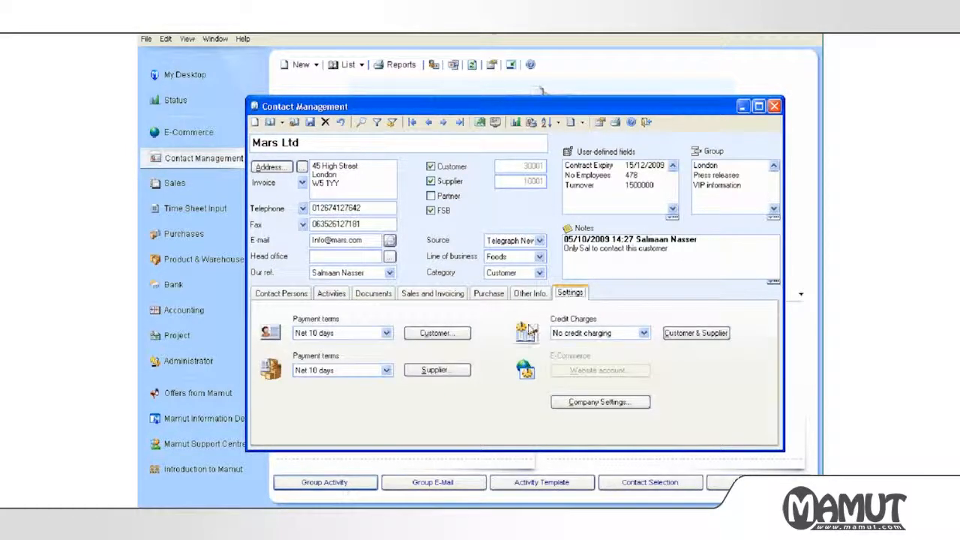
# Check the Payment terms options, then open Mars Ltd's Customer settings dialog.
pyautogui.click(384, 333)
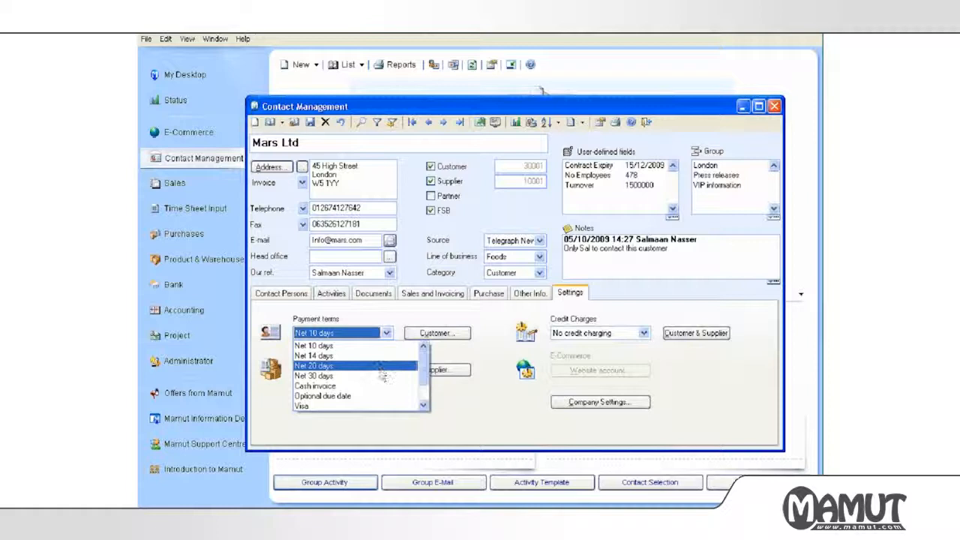
pyautogui.rightClick(353, 337)
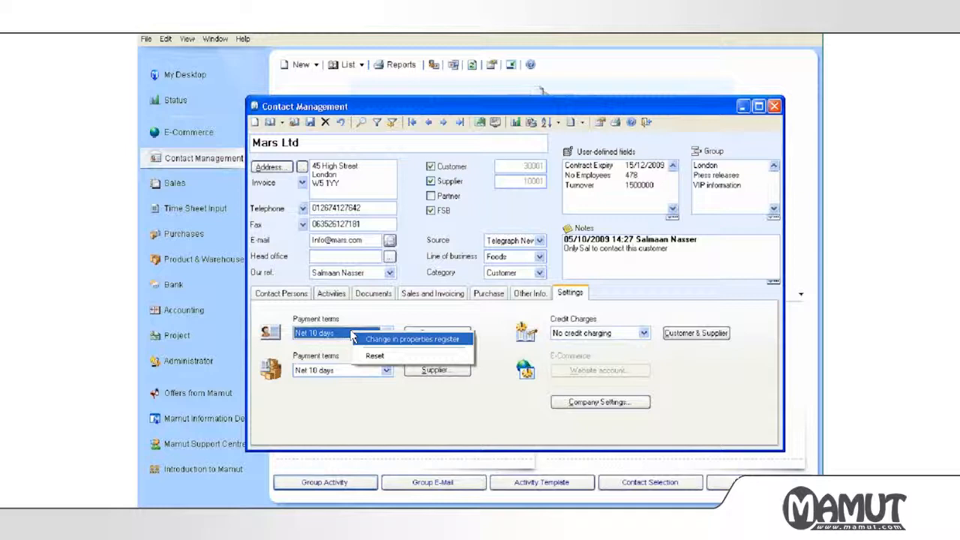
pyautogui.click(366, 318)
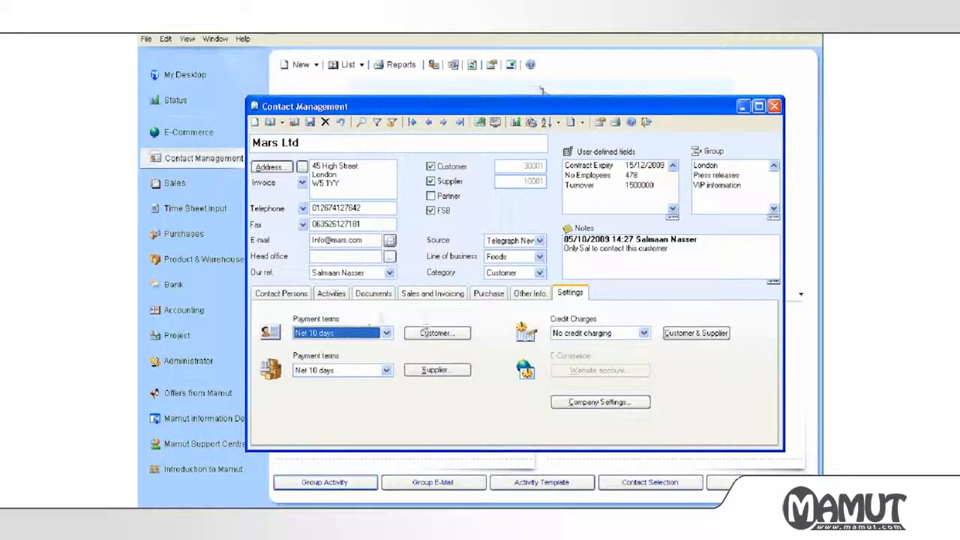
pyautogui.click(426, 339)
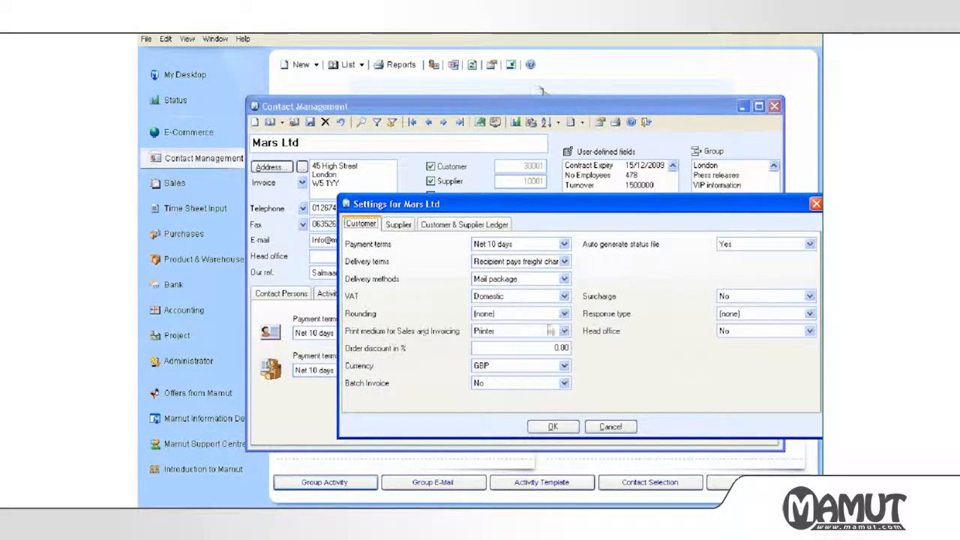
# Leave Head office and Batch Invoice both at No and confirm the Mars Ltd settings.
pyautogui.click(725, 332)
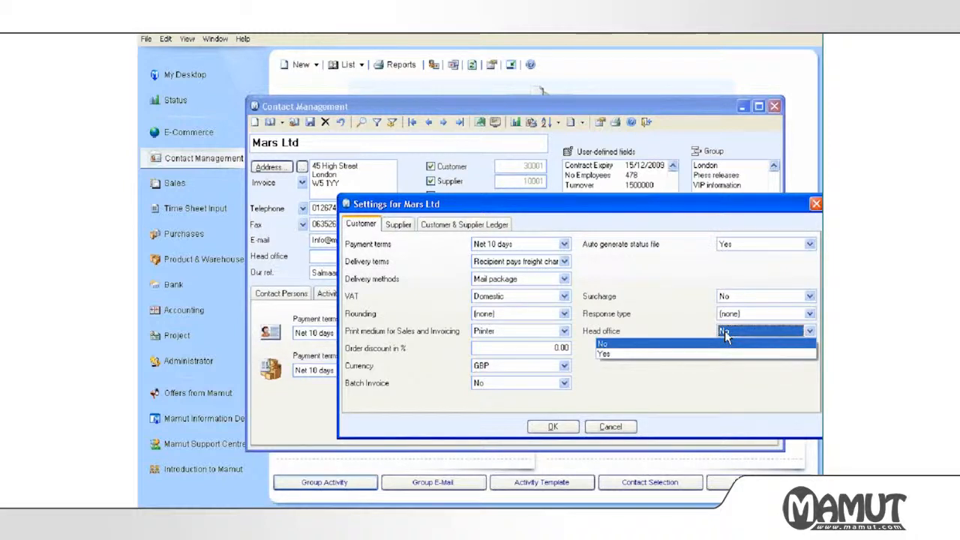
pyautogui.click(651, 324)
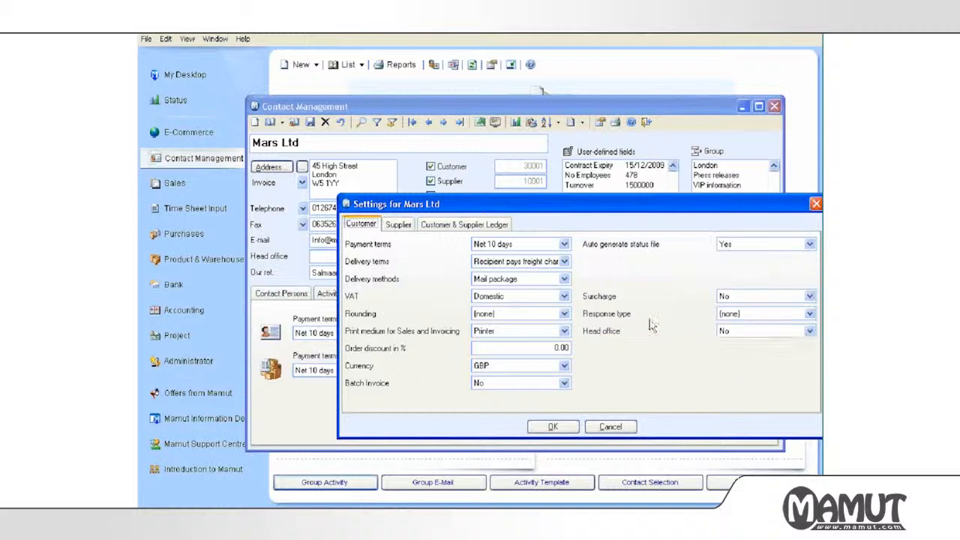
pyautogui.click(502, 383)
pyautogui.click(434, 378)
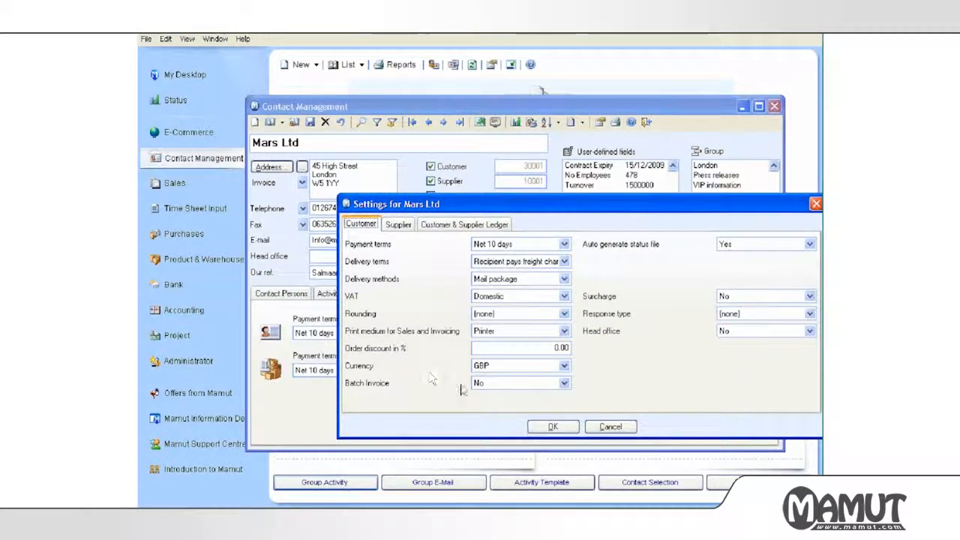
pyautogui.click(551, 427)
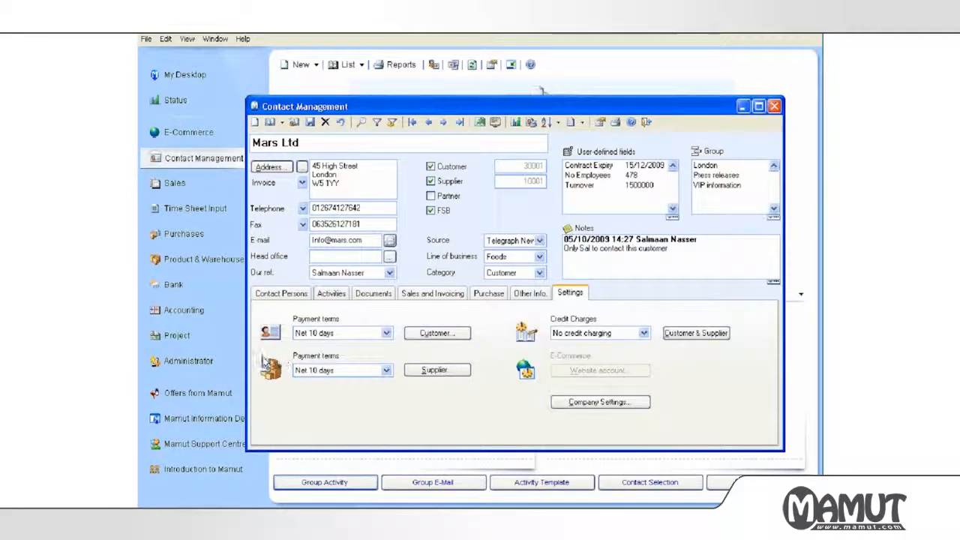
pyautogui.click(441, 372)
pyautogui.click(433, 377)
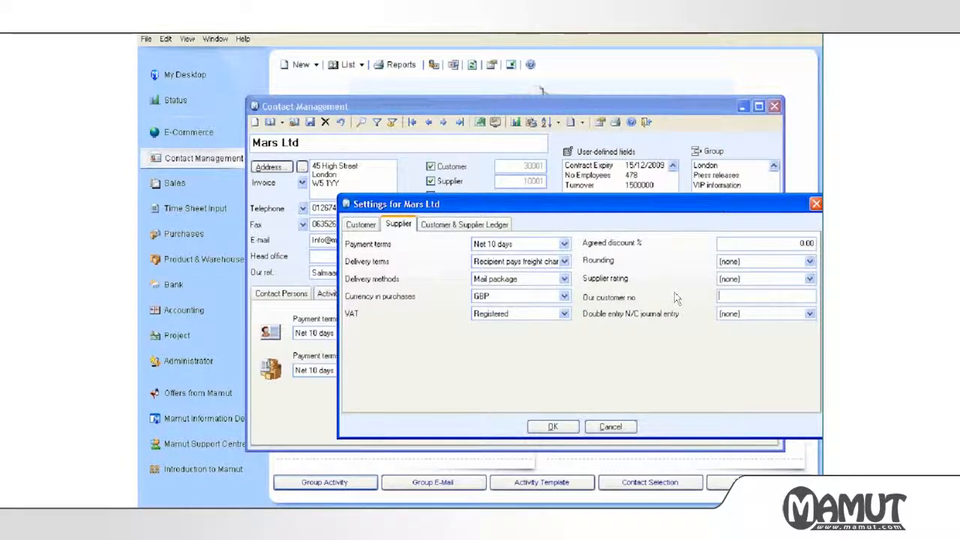
pyautogui.click(739, 314)
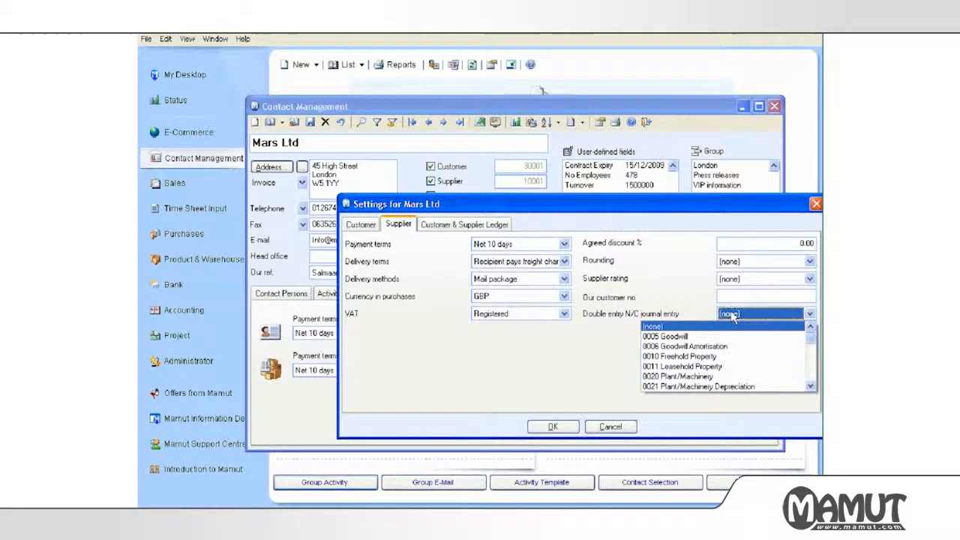
pyautogui.click(685, 312)
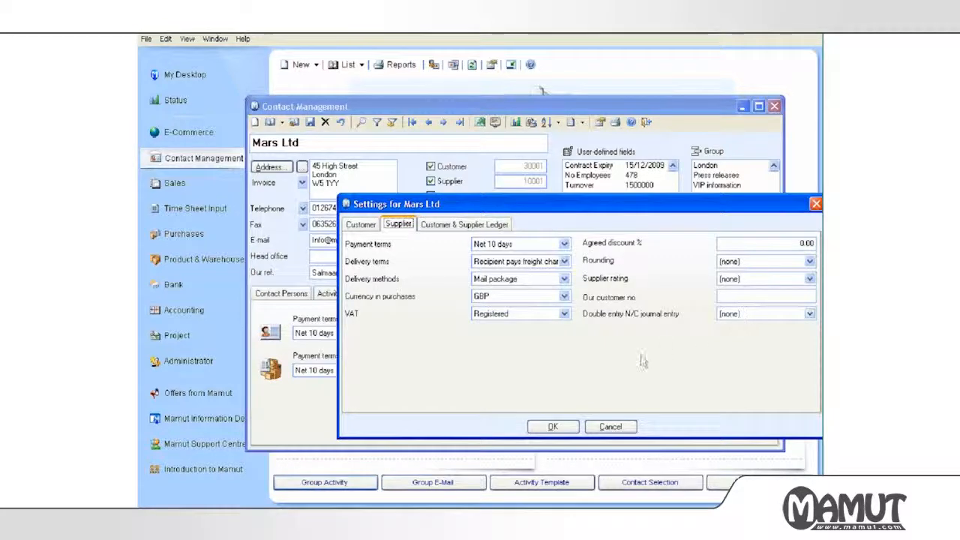
pyautogui.click(553, 427)
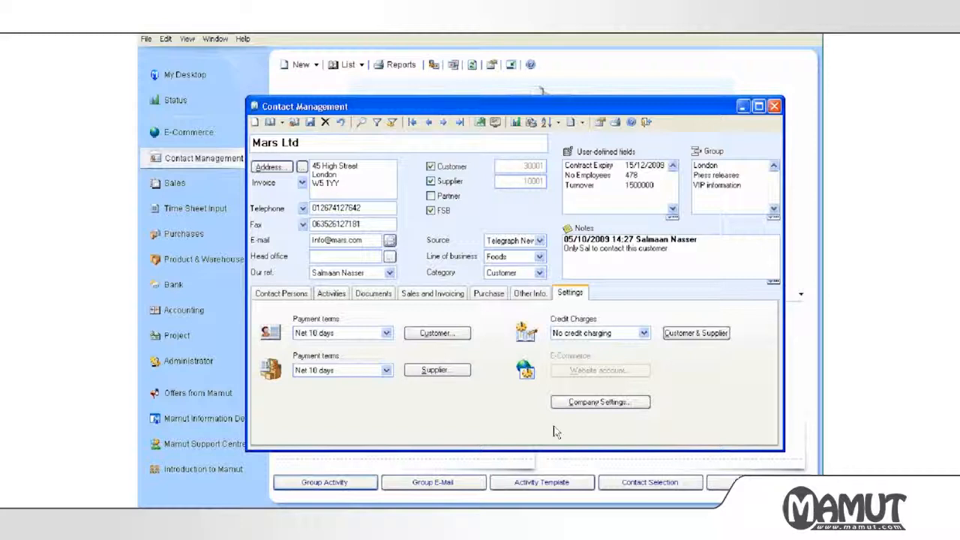
# Close the Mars Ltd contact record and start a New E-Mail from the overview.
pyautogui.click(646, 123)
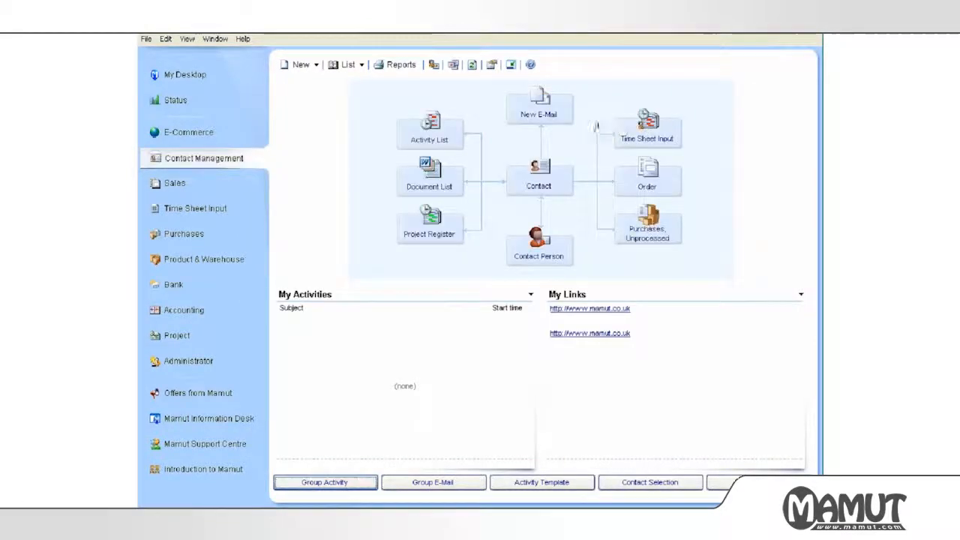
pyautogui.click(516, 127)
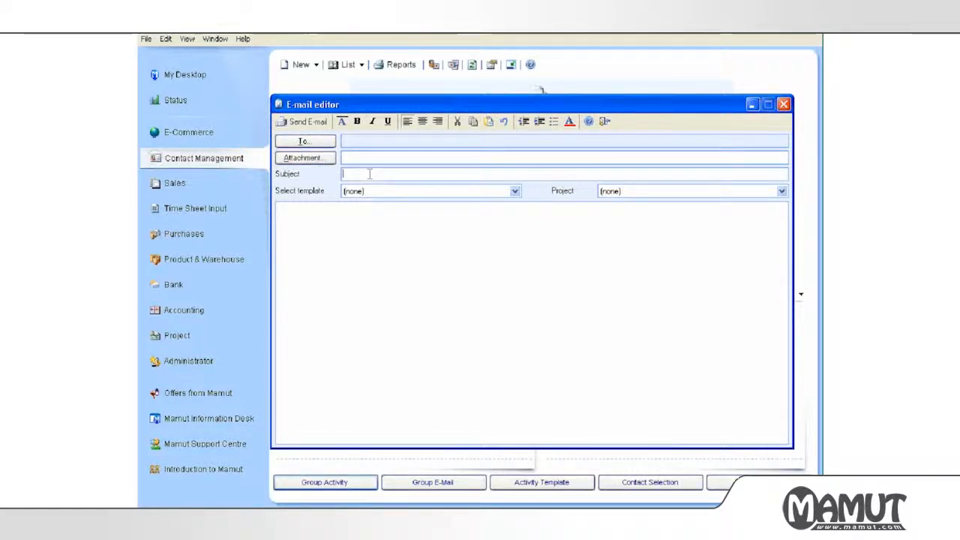
# Type some test text into the new e-mail body.
pyautogui.click(362, 237)
pyautogui.write('hjtdfgdhgljhyjthgrldtr')
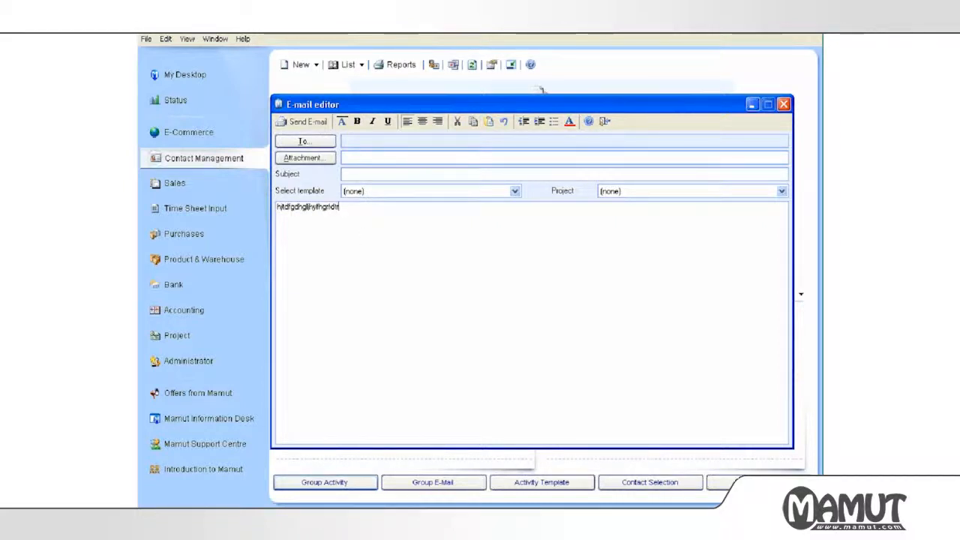
pyautogui.press('BackSpace')
pyautogui.press('BackSpace')
pyautogui.press('BackSpace')
pyautogui.press('BackSpace')
pyautogui.press('BackSpace')
pyautogui.press('BackSpace')
pyautogui.press('BackSpace')
pyautogui.press('BackSpace')
pyautogui.press('BackSpace')
pyautogui.press('BackSpace')
pyautogui.press('BackSpace')
pyautogui.press('BackSpace')
pyautogui.press('BackSpace')
pyautogui.press('BackSpace')
pyautogui.press('BackSpace')
pyautogui.press('BackSpace')
pyautogui.press('BackSpace')
pyautogui.press('BackSpace')
pyautogui.press('BackSpace')
pyautogui.press('BackSpace')
pyautogui.press('BackSpace')
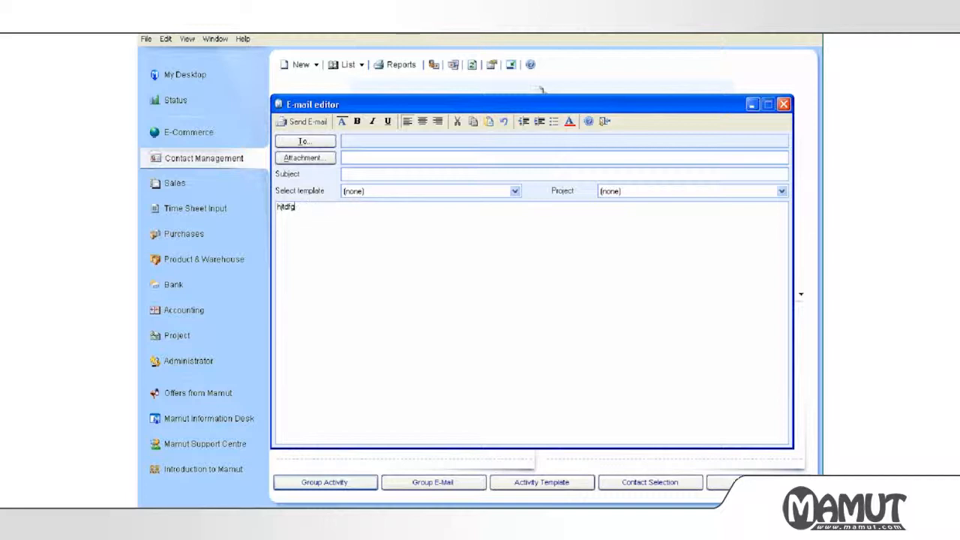
# Fill the e-mail from the Have a nice summer template, select its body, and close it unsent.
pyautogui.click(364, 192)
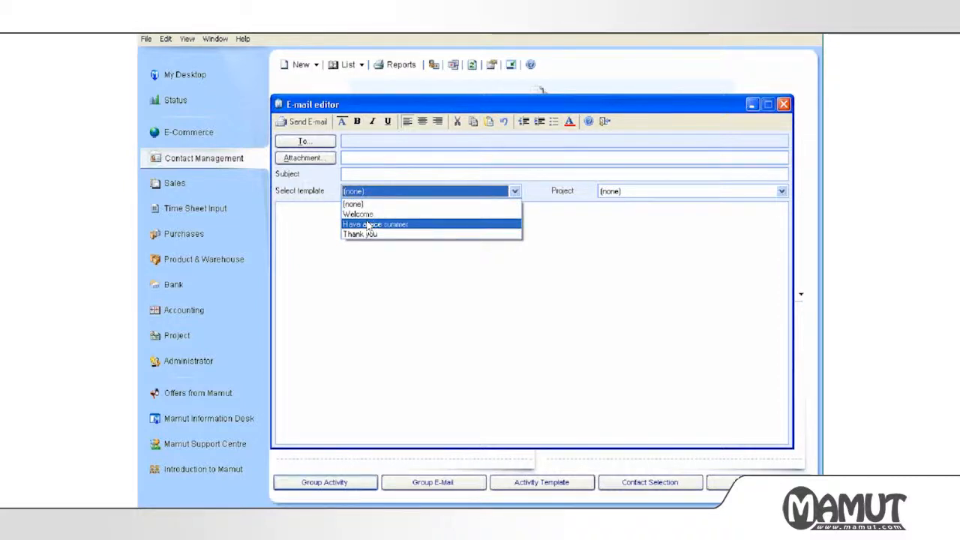
pyautogui.click(368, 225)
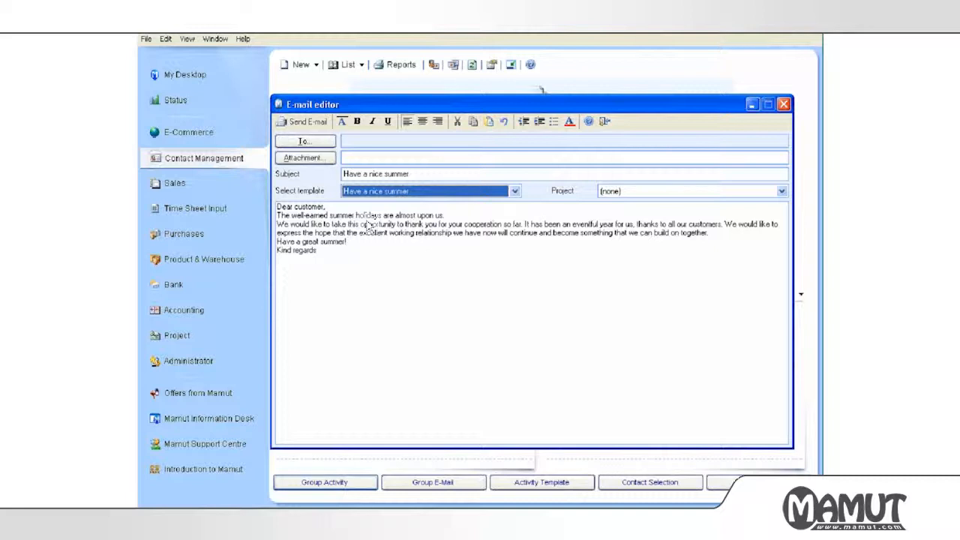
pyautogui.moveTo(356, 248); pyautogui.dragTo(267, 208)
pyautogui.click(330, 241)
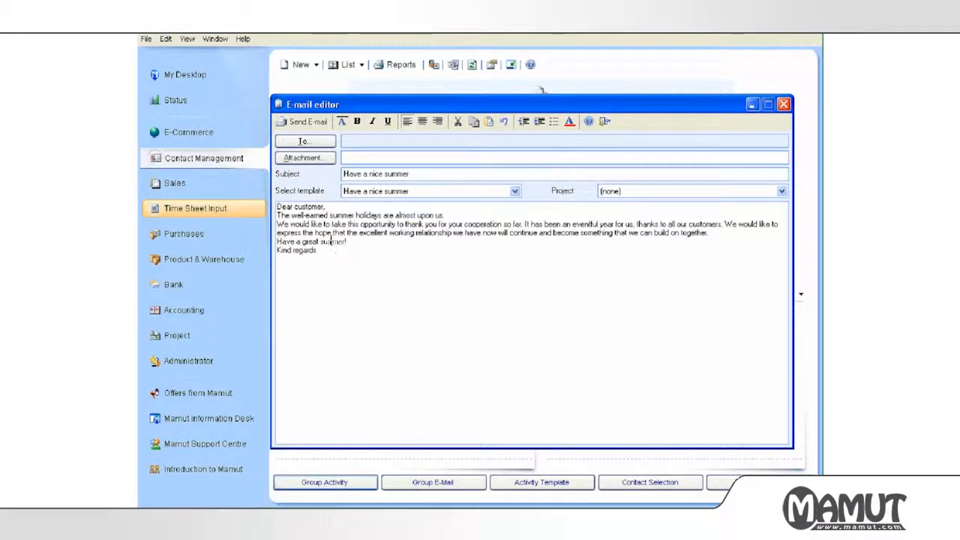
pyautogui.click(606, 122)
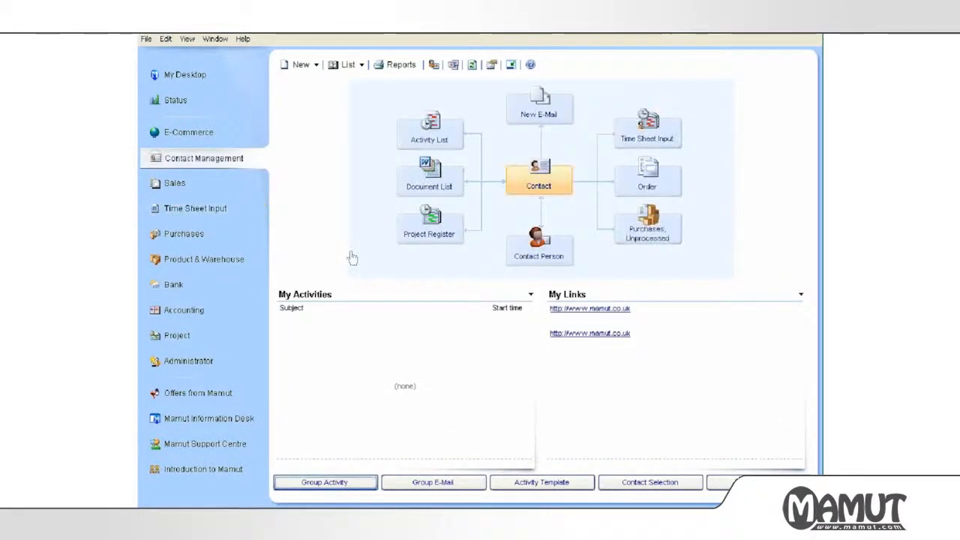
# Open the E-mail Templates list via View > E-mail > E-mail Templates.
pyautogui.click(188, 39)
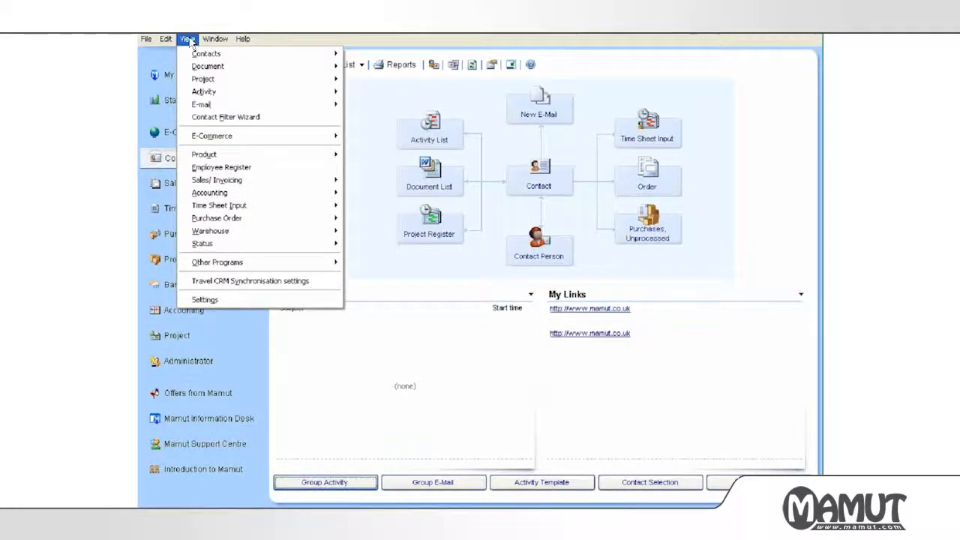
pyautogui.moveTo(192, 105)
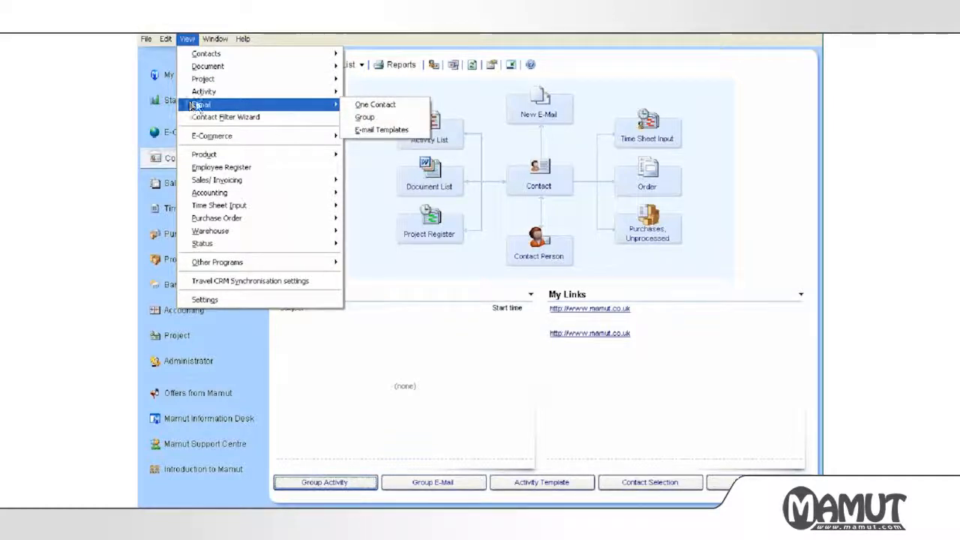
pyautogui.click(355, 131)
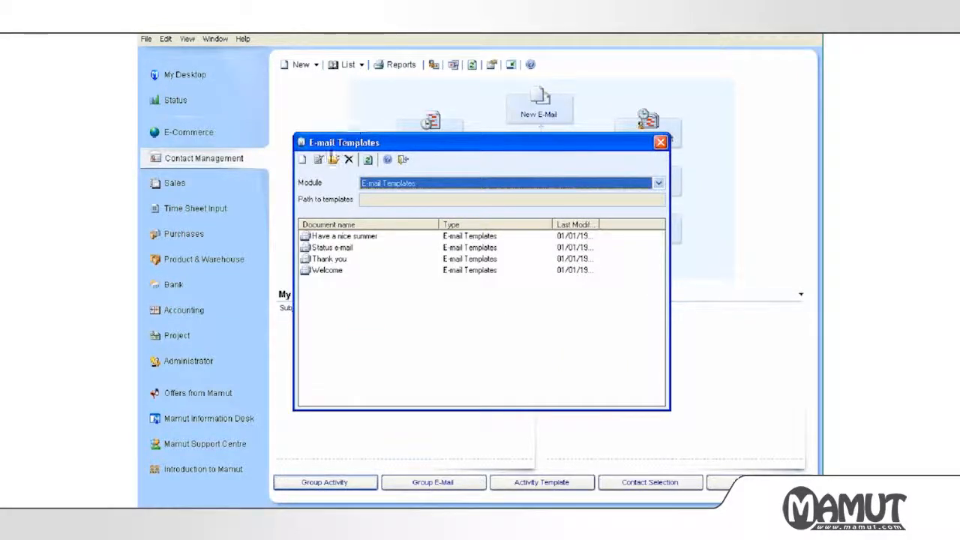
# Create a template named 'January Sale offer' with subject '10% discount in January', then begin adding an attachment.
pyautogui.click(303, 163)
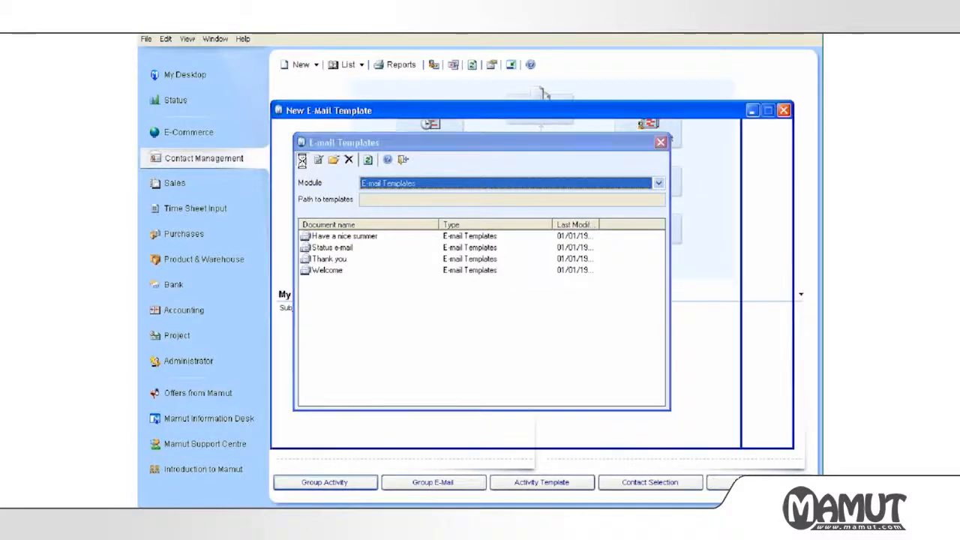
pyautogui.write('January Sal')
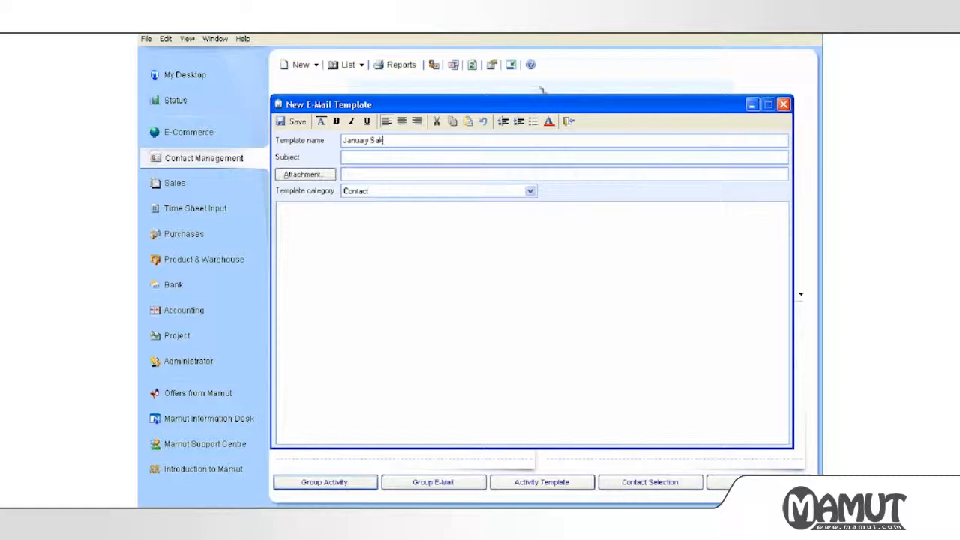
pyautogui.write('e offer')
pyautogui.click(350, 157)
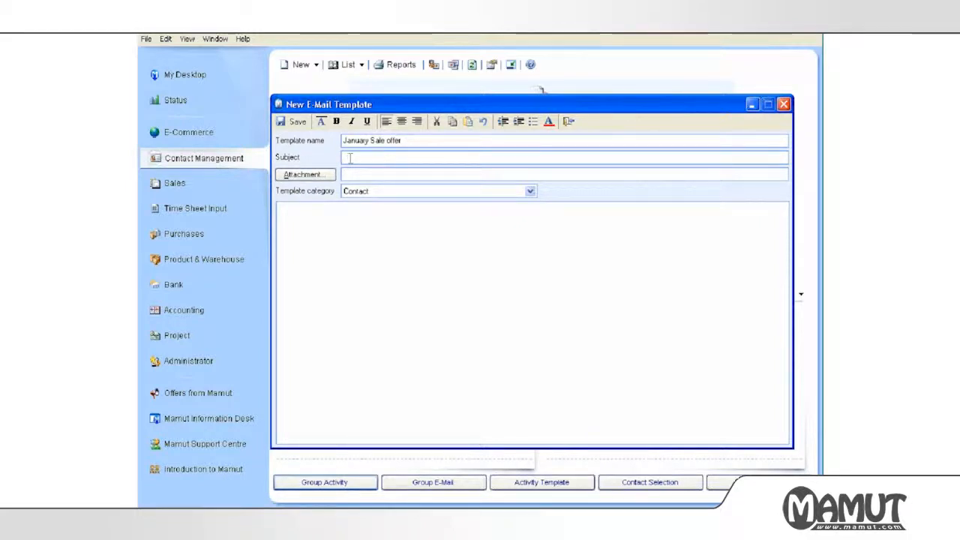
pyautogui.write('10% di')
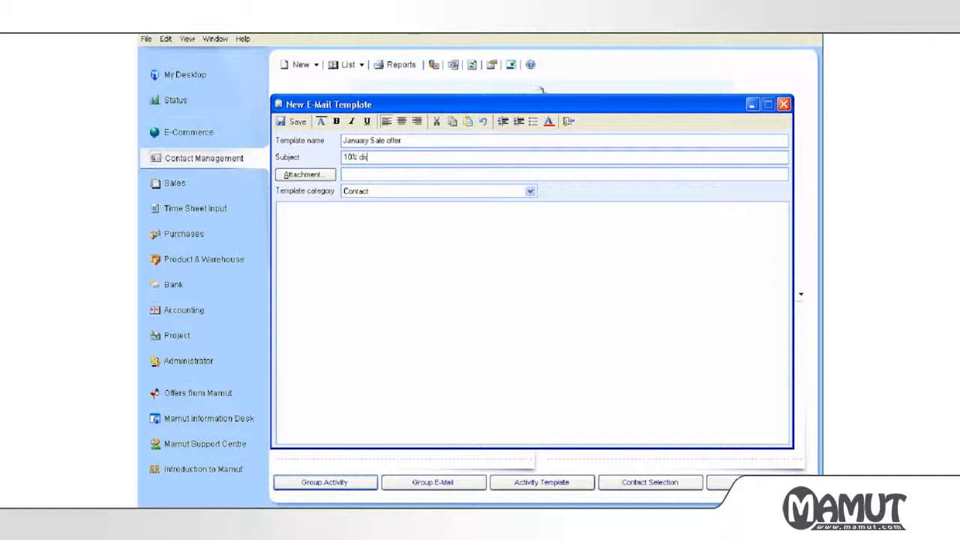
pyautogui.write('scount in January')
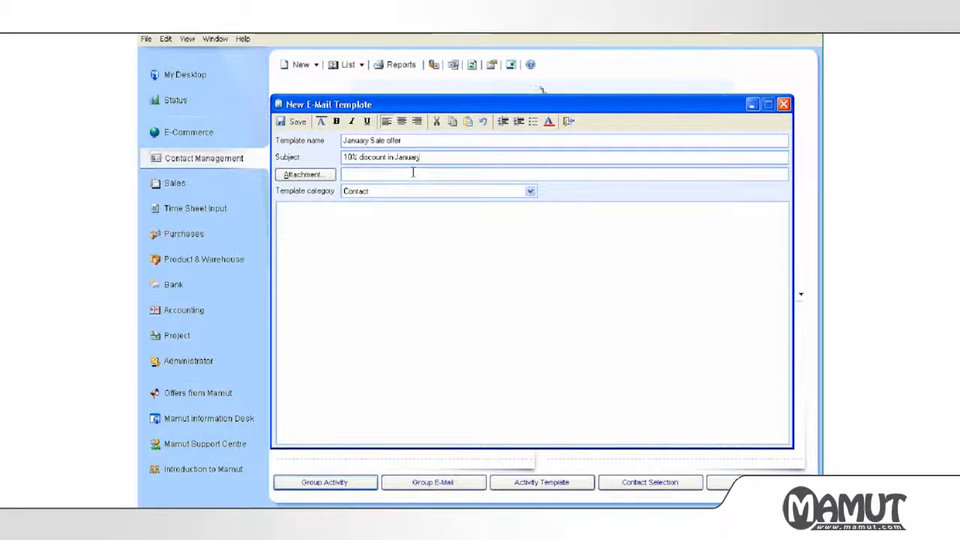
pyautogui.click(327, 178)
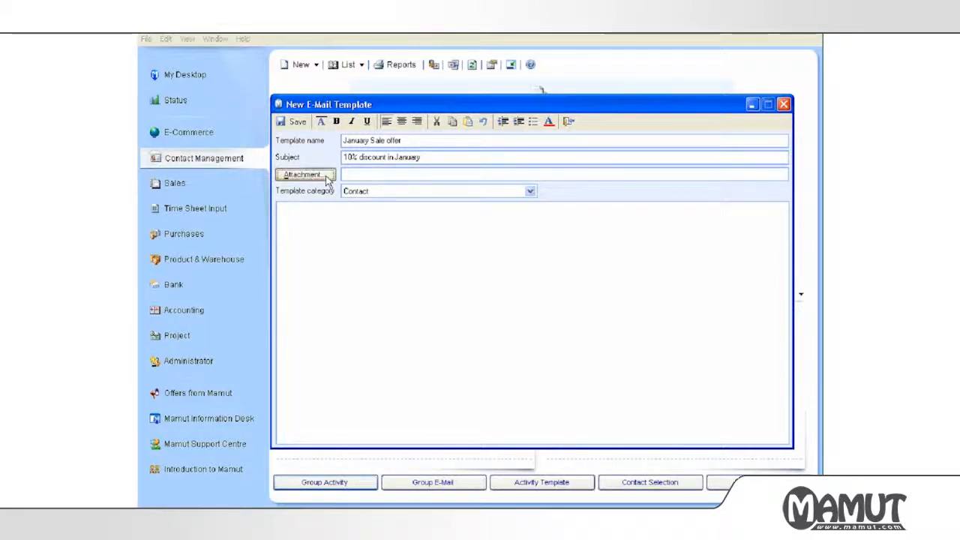
# Attach License_DE.rtf and write the body 'Hi,', '10% Discount in January', 'Regards'.
pyautogui.click(444, 258)
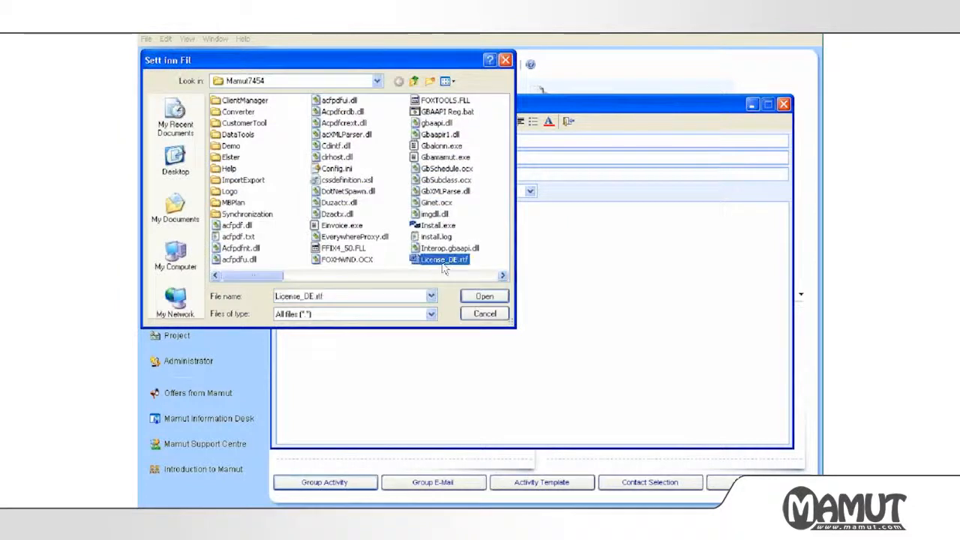
pyautogui.click(484, 297)
pyautogui.click(369, 211)
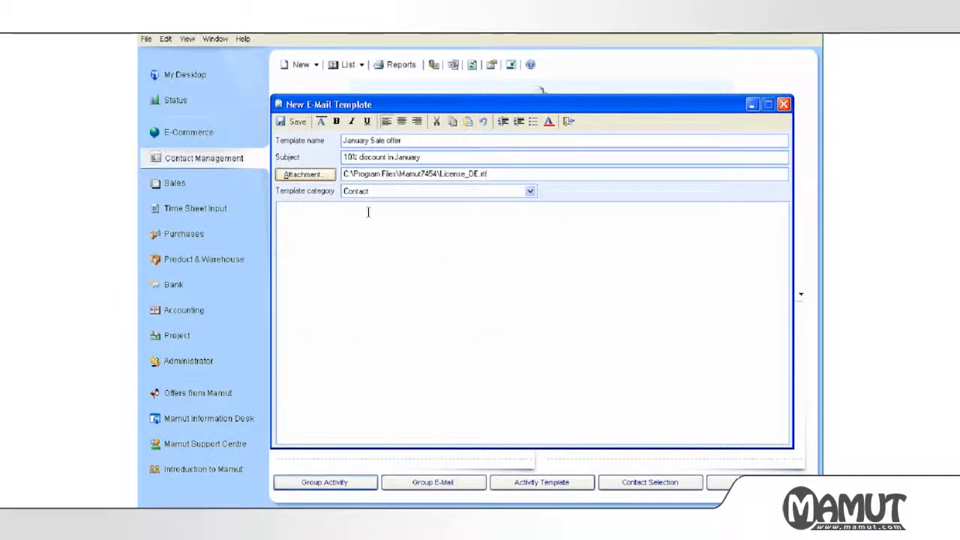
pyautogui.write('Hi,')
pyautogui.press('Return')
pyautogui.press('Return')
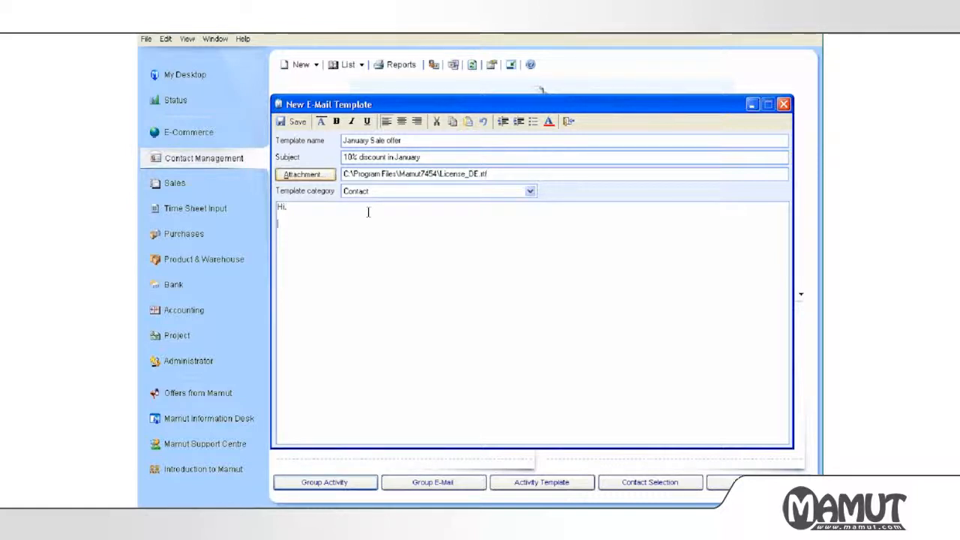
pyautogui.write('10% Dis')
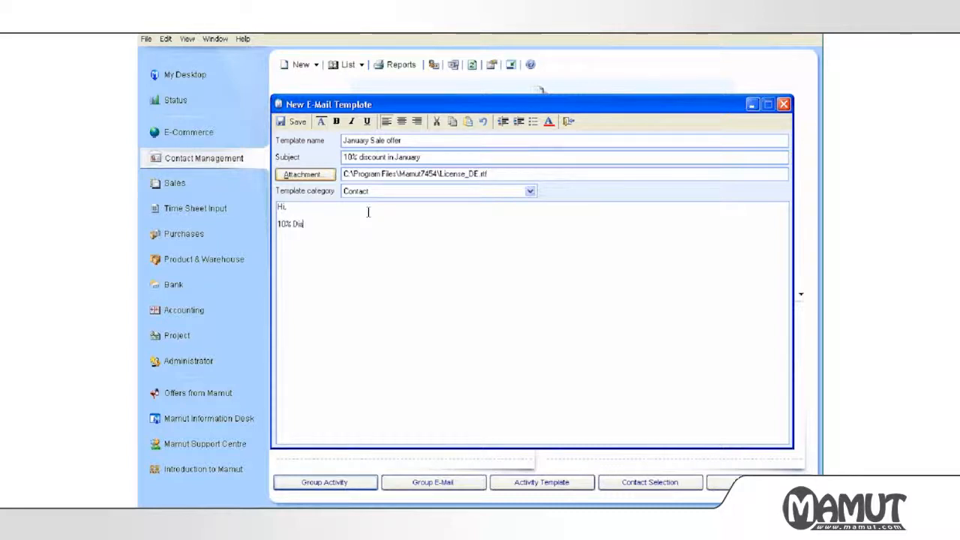
pyautogui.write('count in January')
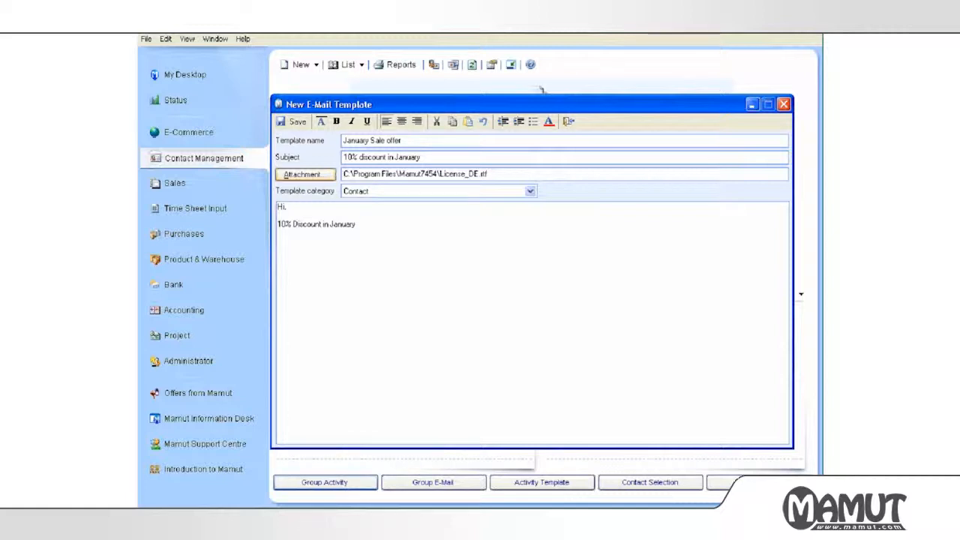
pyautogui.press('Return')
pyautogui.press('Return')
pyautogui.write('Regards')
pyautogui.press('Return')
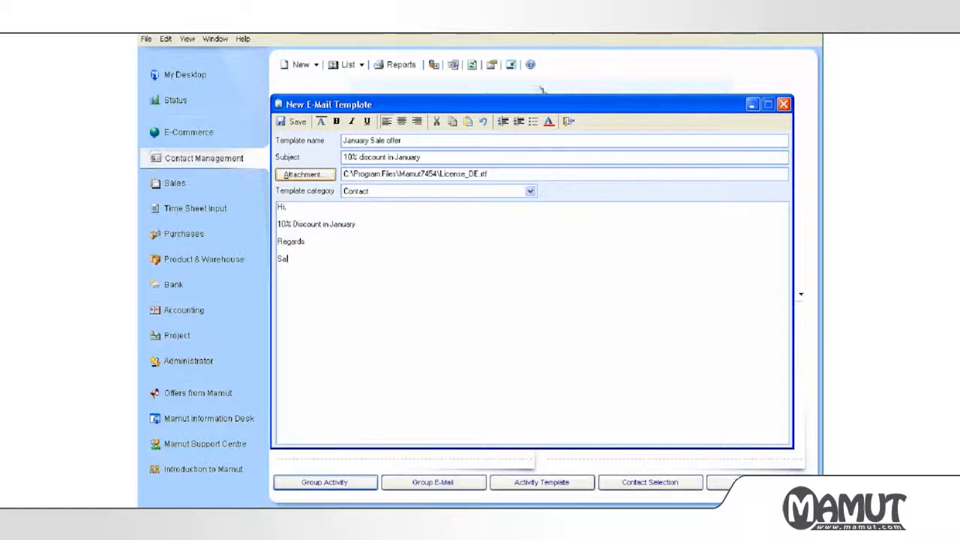
# Save the template, close the editor confirming the changes, and select January Sale offer.
pyautogui.click(292, 122)
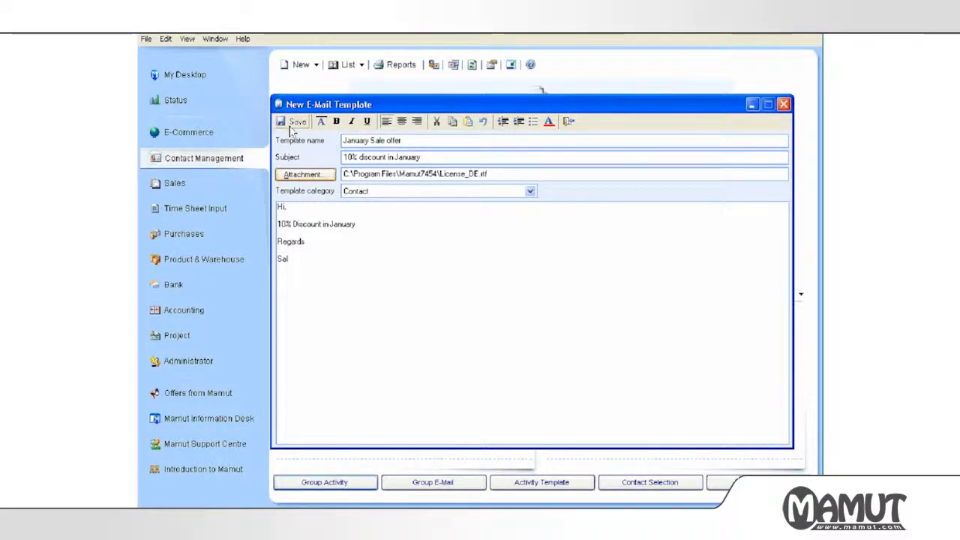
pyautogui.click(566, 126)
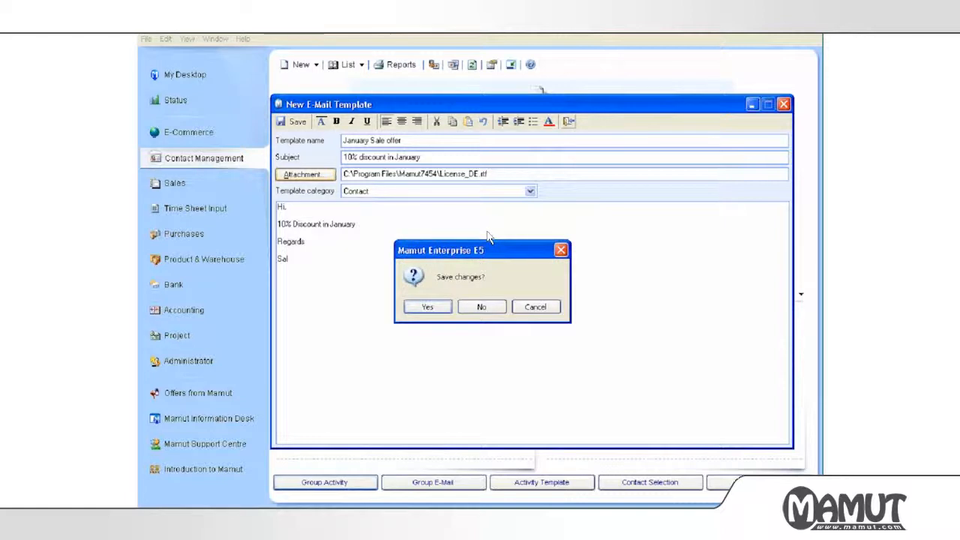
pyautogui.click(437, 312)
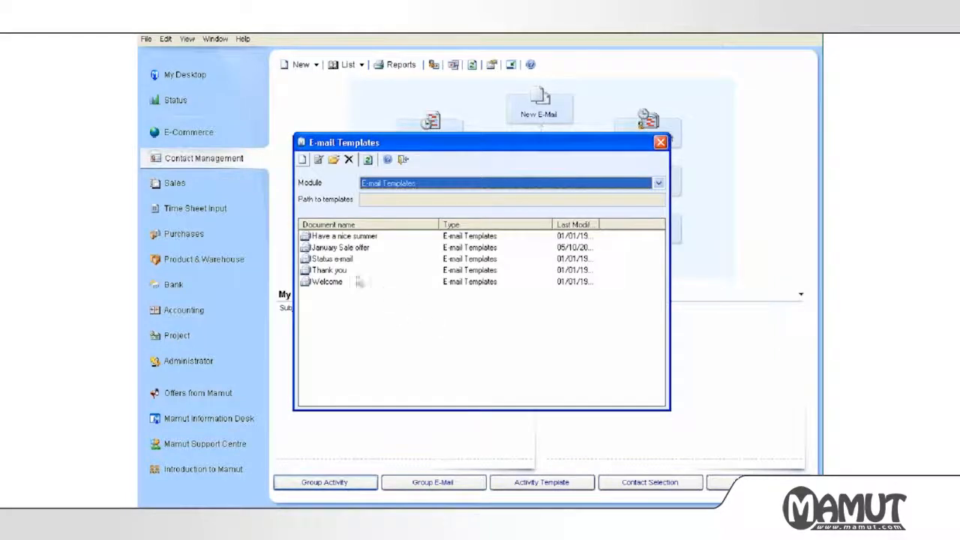
pyautogui.click(346, 248)
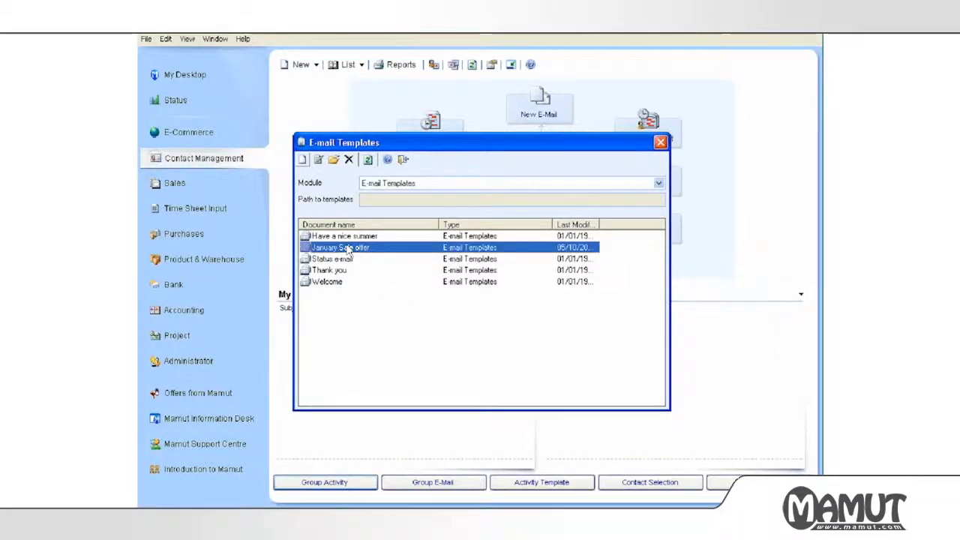
# Start a new e-mail to Mars Ltd and fill it from the January Sale offer template.
pyautogui.click(403, 159)
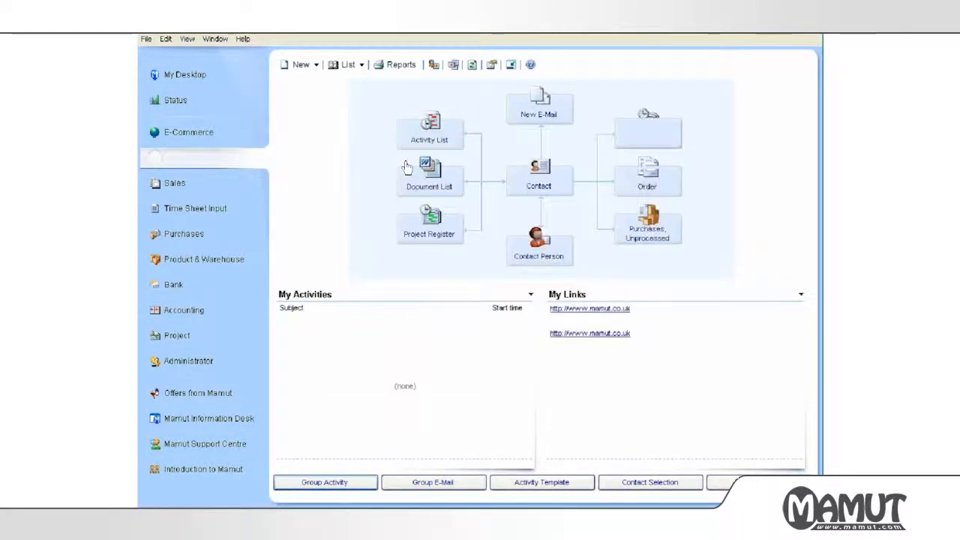
pyautogui.click(553, 118)
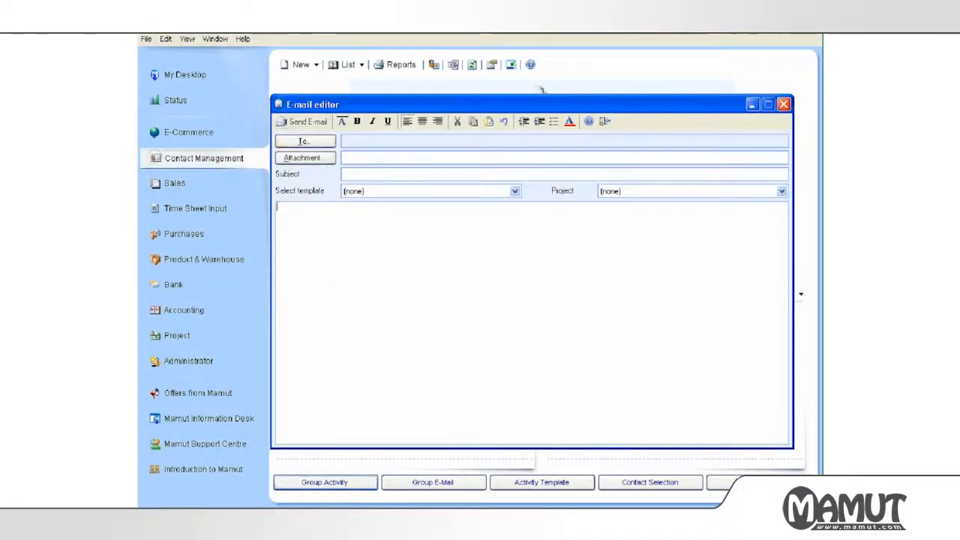
pyautogui.click(304, 141)
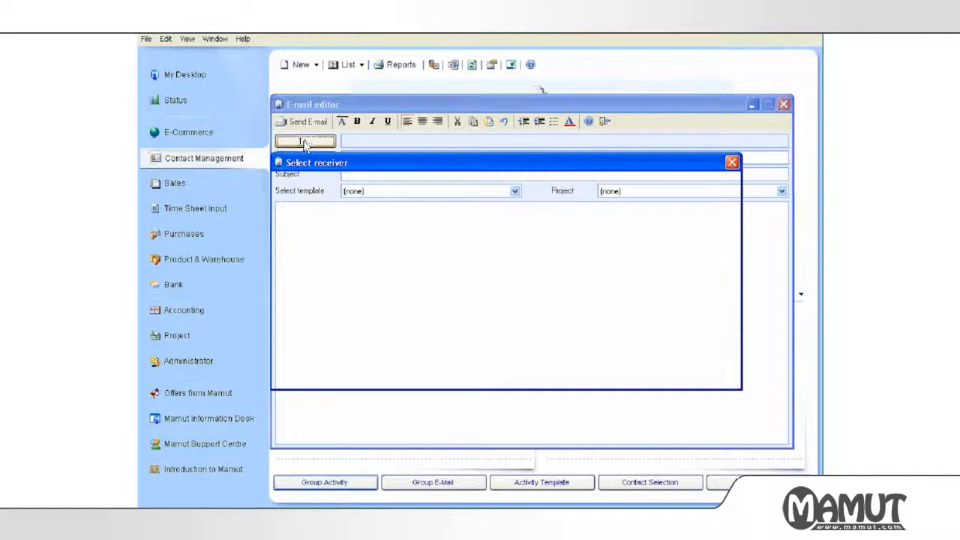
pyautogui.click(338, 223)
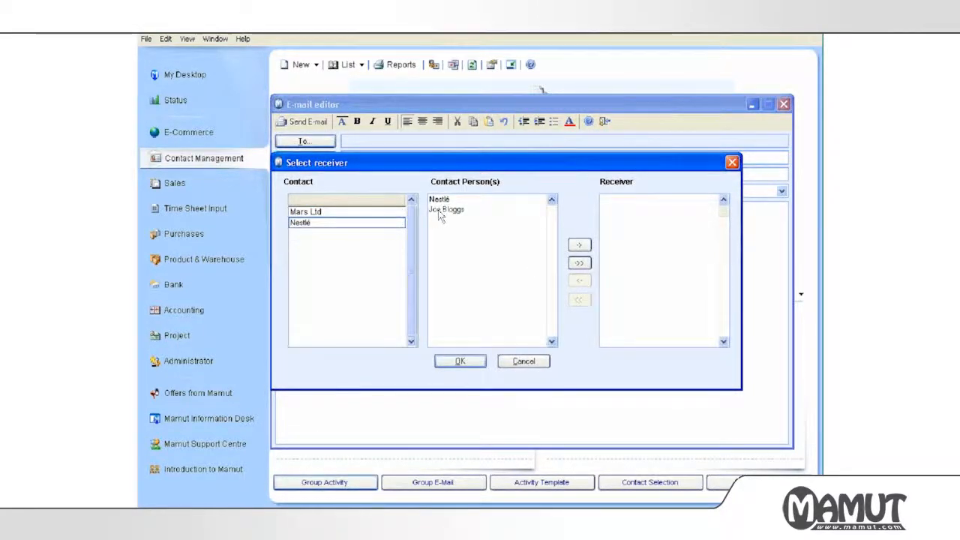
pyautogui.click(357, 211)
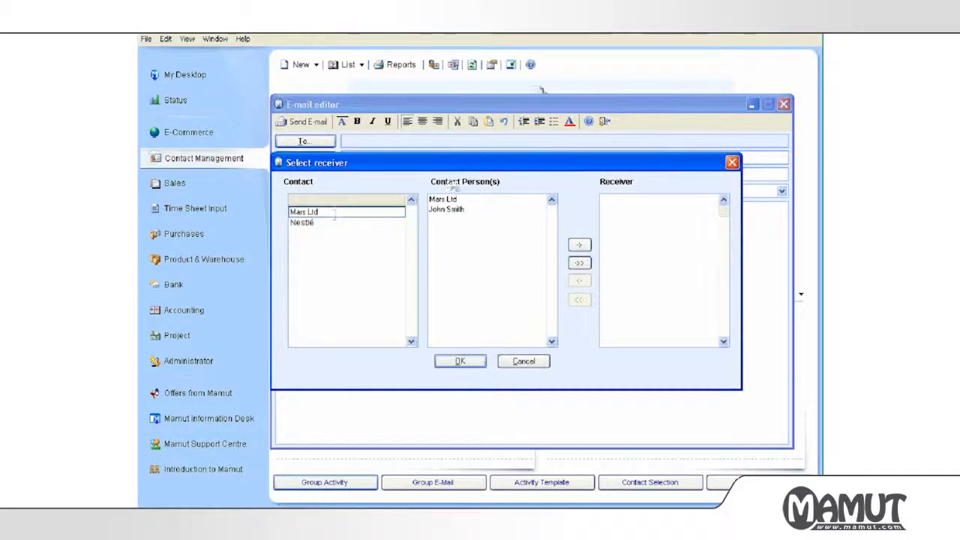
pyautogui.click(449, 209)
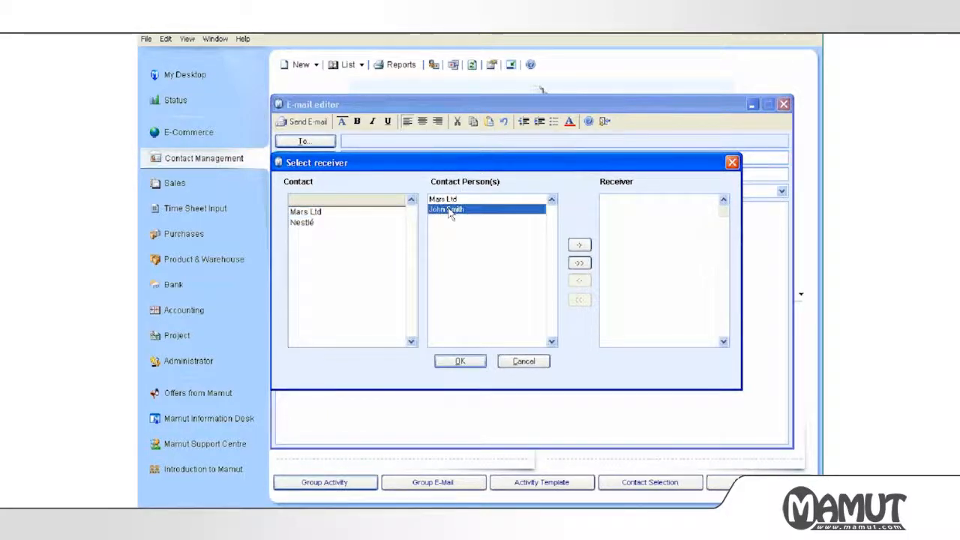
pyautogui.click(448, 201)
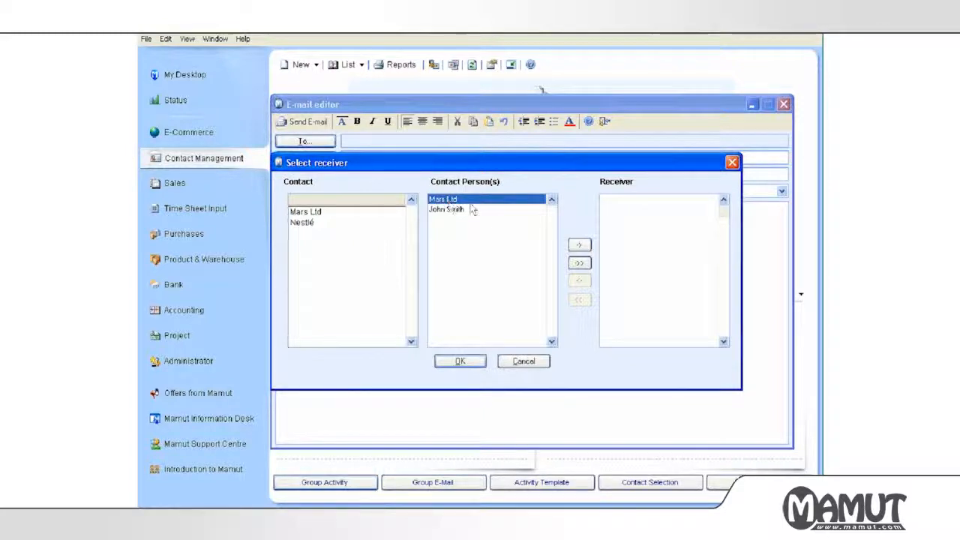
pyautogui.click(461, 362)
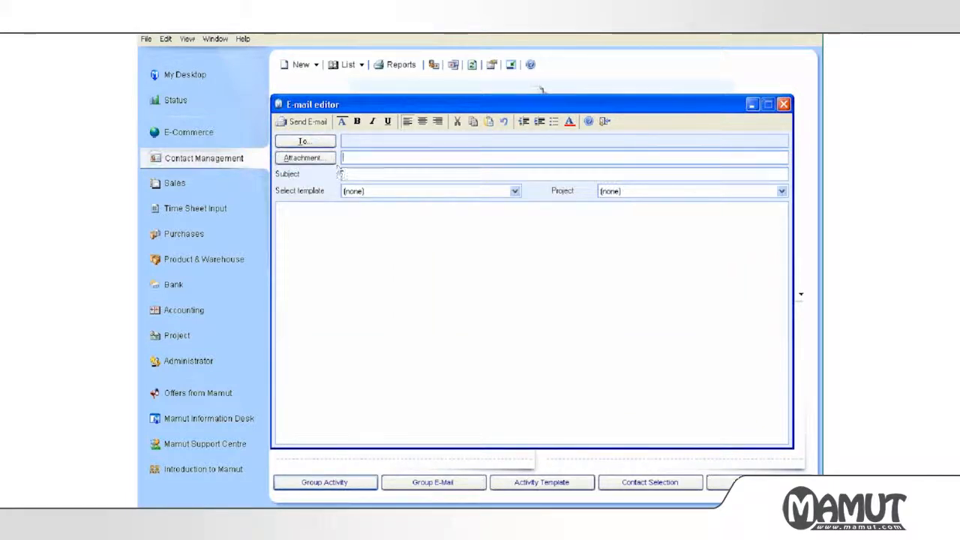
pyautogui.click(364, 190)
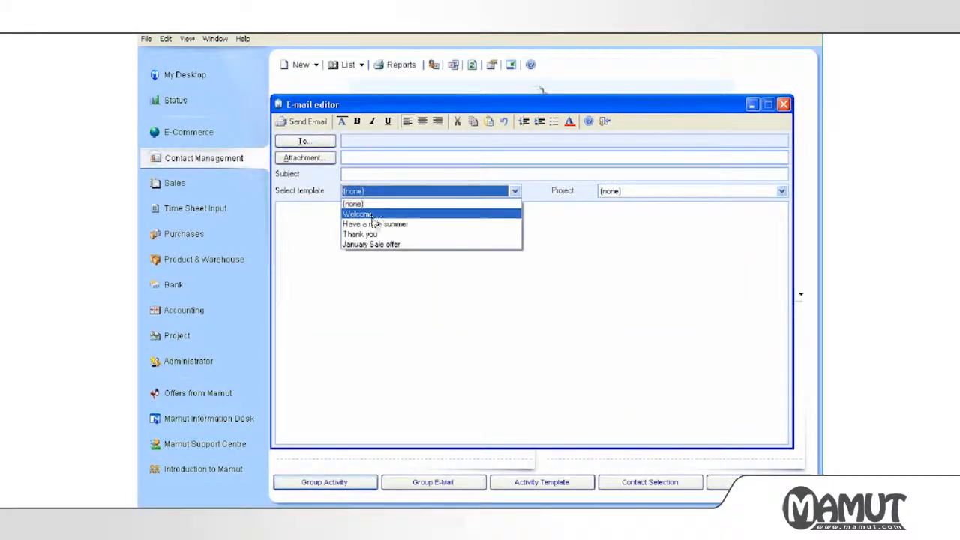
pyautogui.click(374, 244)
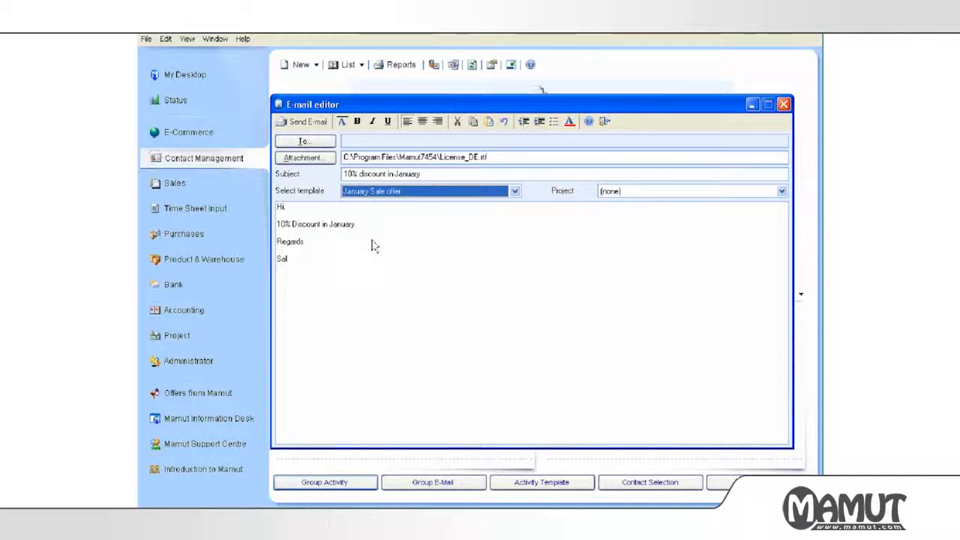
# Add the Mars Ltd contact person as receiver and send the e-mail.
pyautogui.click(313, 141)
pyautogui.click(450, 209)
pyautogui.click(579, 245)
pyautogui.click(460, 361)
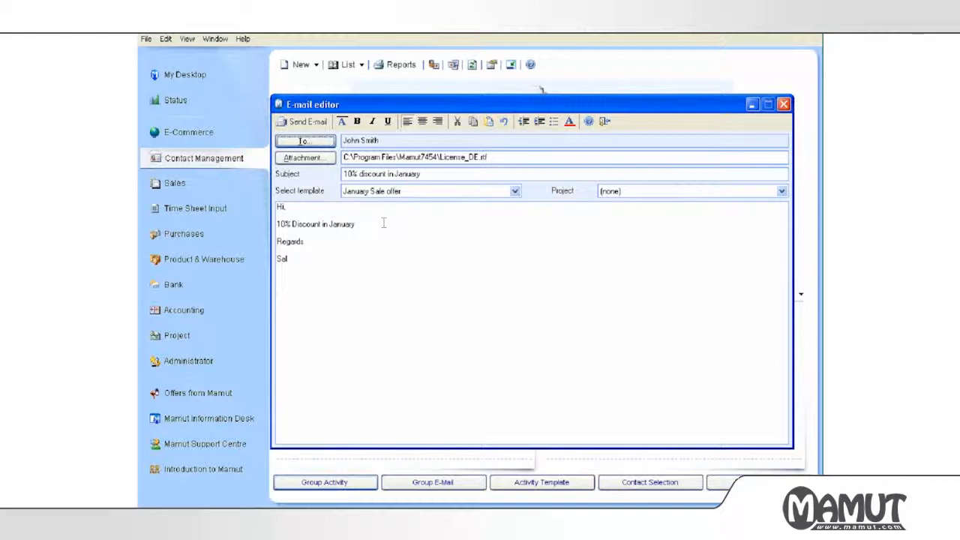
pyautogui.click(311, 122)
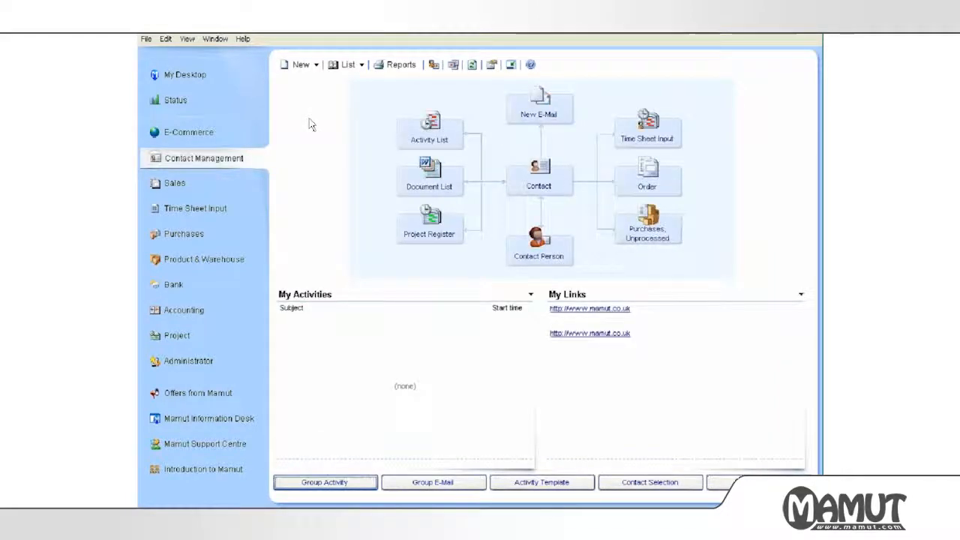
# Open the second Mars Ltd contact person's card, then close it and the Mars Ltd card.
pyautogui.click(540, 187)
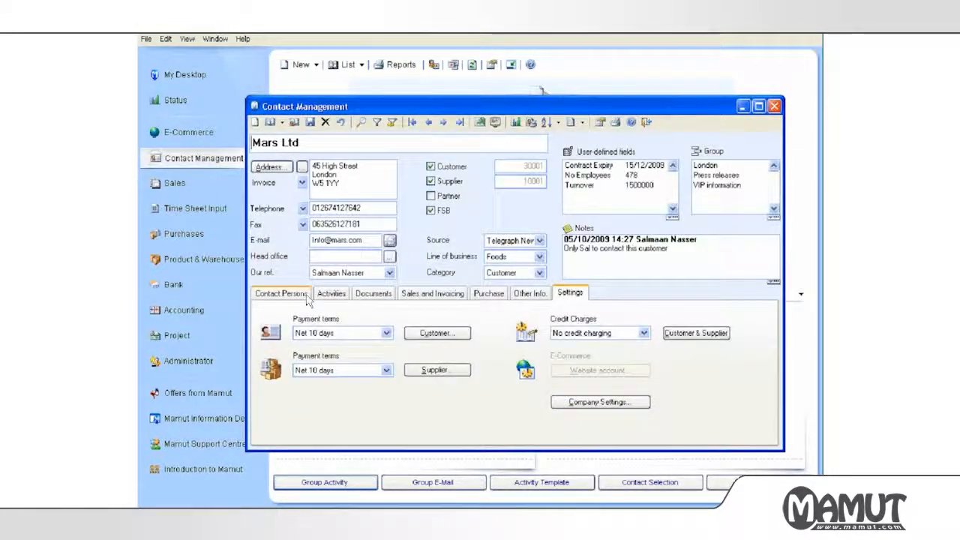
pyautogui.click(303, 295)
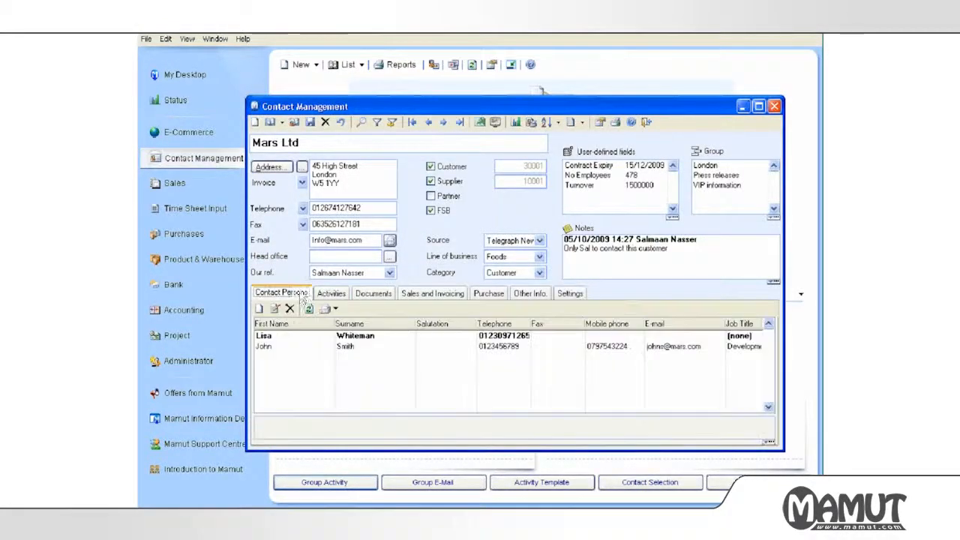
pyautogui.click(300, 345)
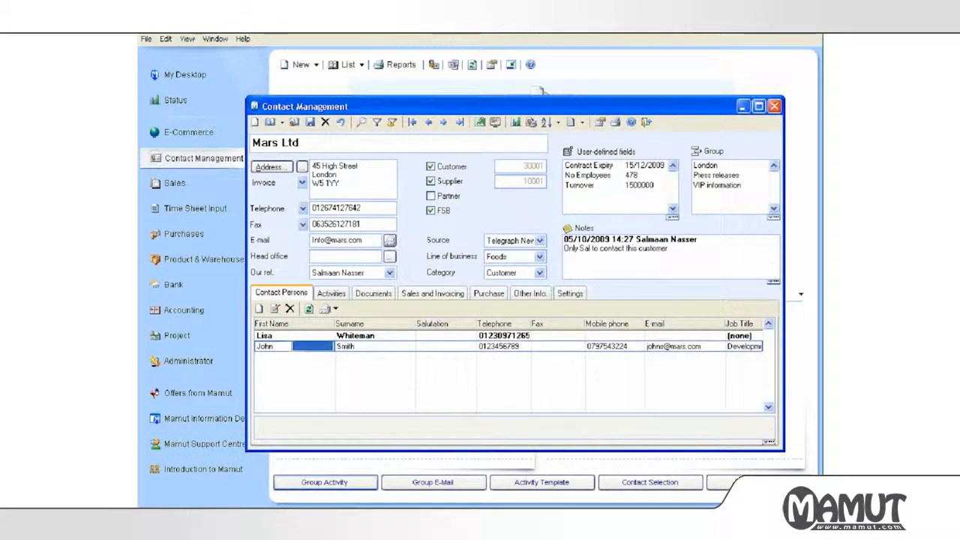
pyautogui.doubleClick(304, 346)
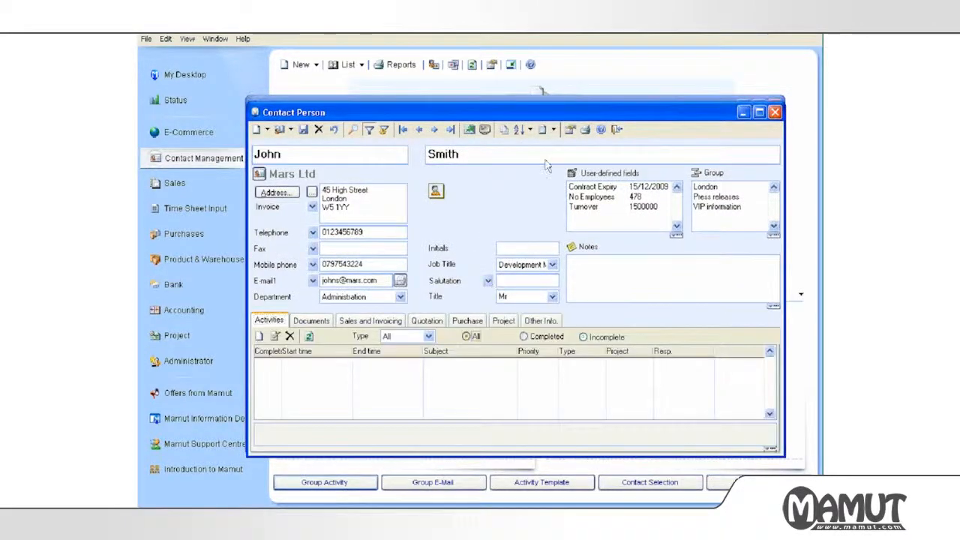
pyautogui.click(615, 128)
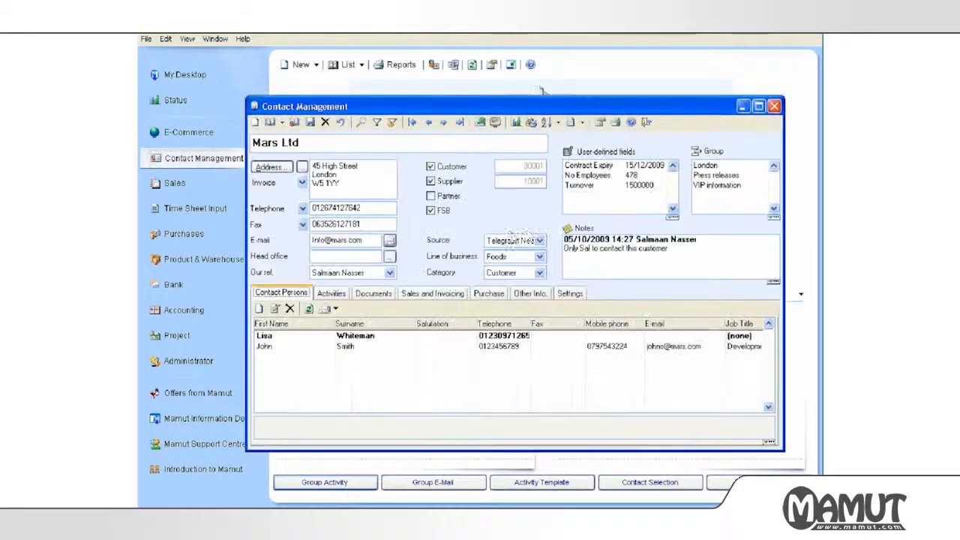
pyautogui.click(647, 122)
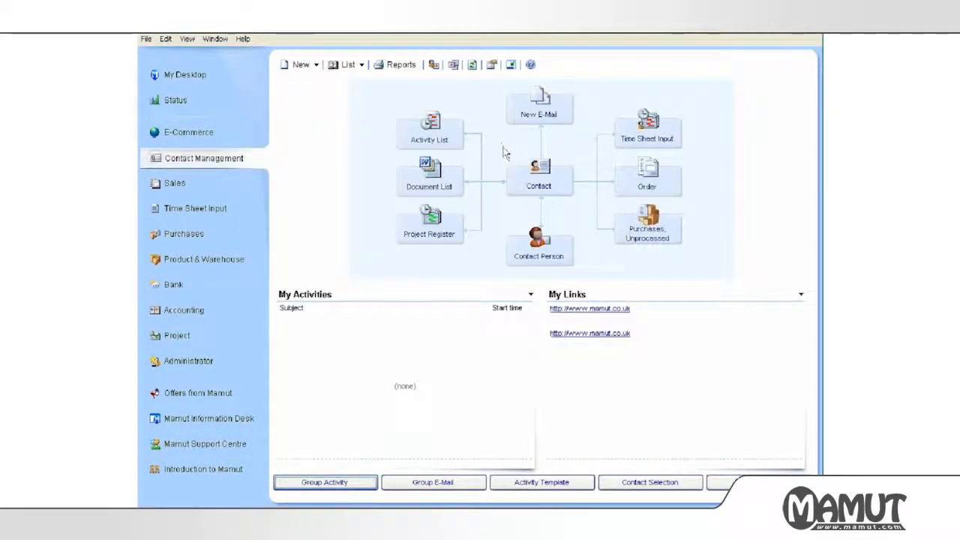
# Open the company's Contact Management settings under Settings per Module.
pyautogui.click(491, 65)
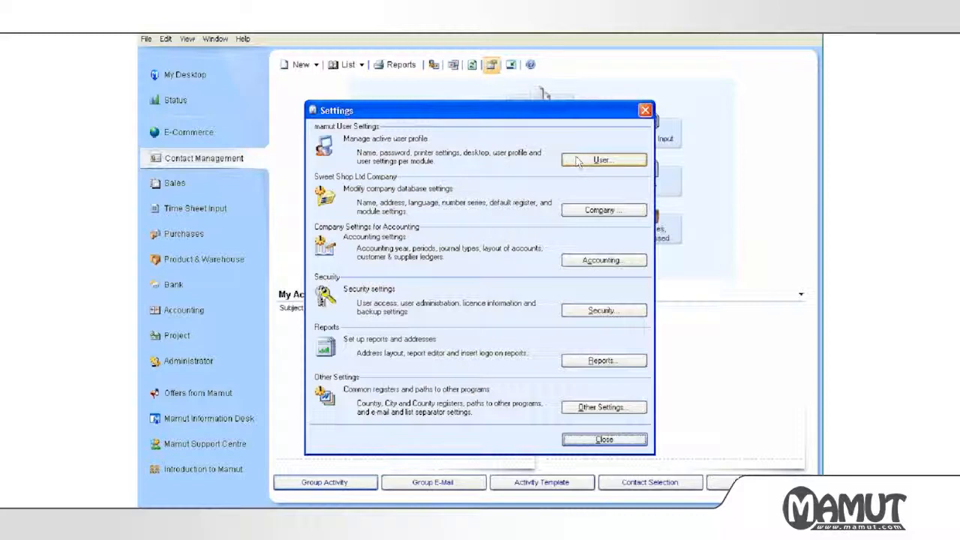
pyautogui.click(575, 212)
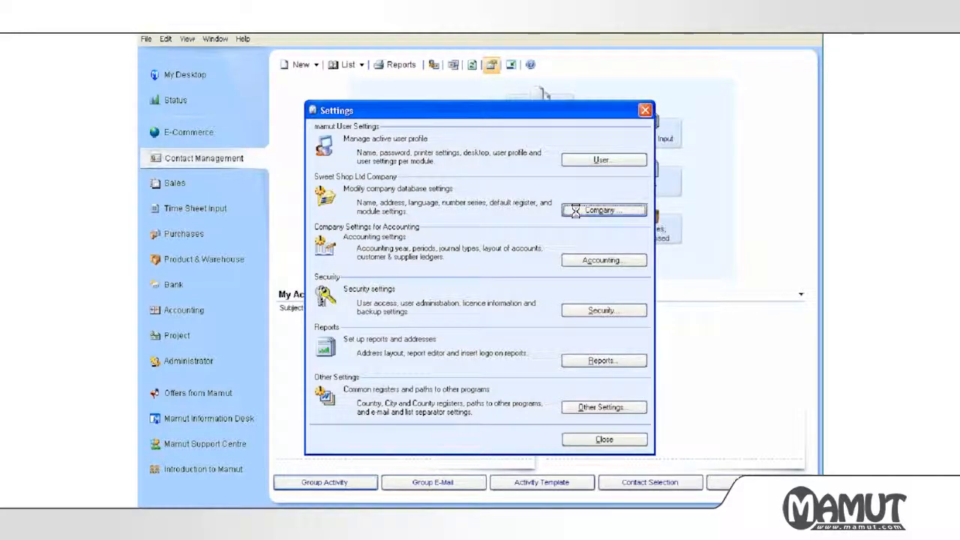
pyautogui.click(378, 271)
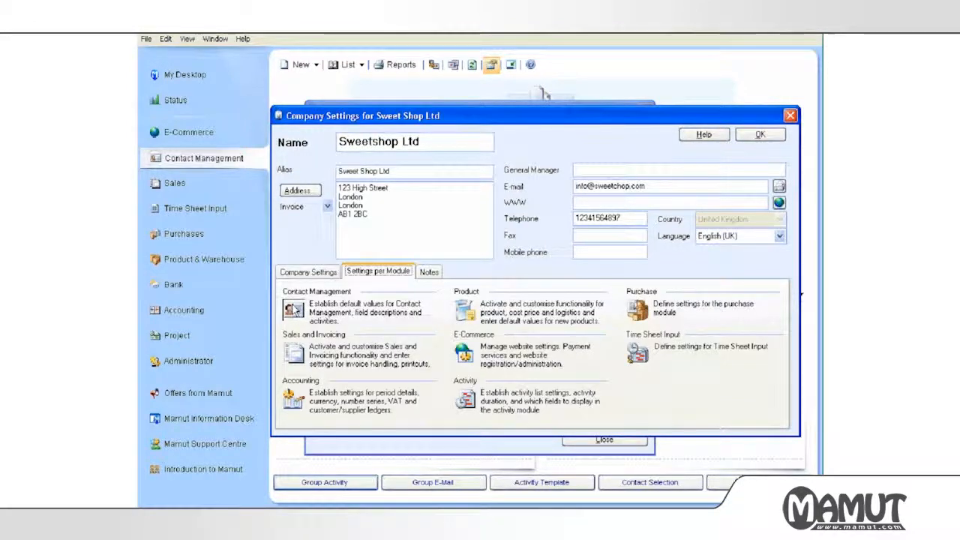
pyautogui.click(293, 309)
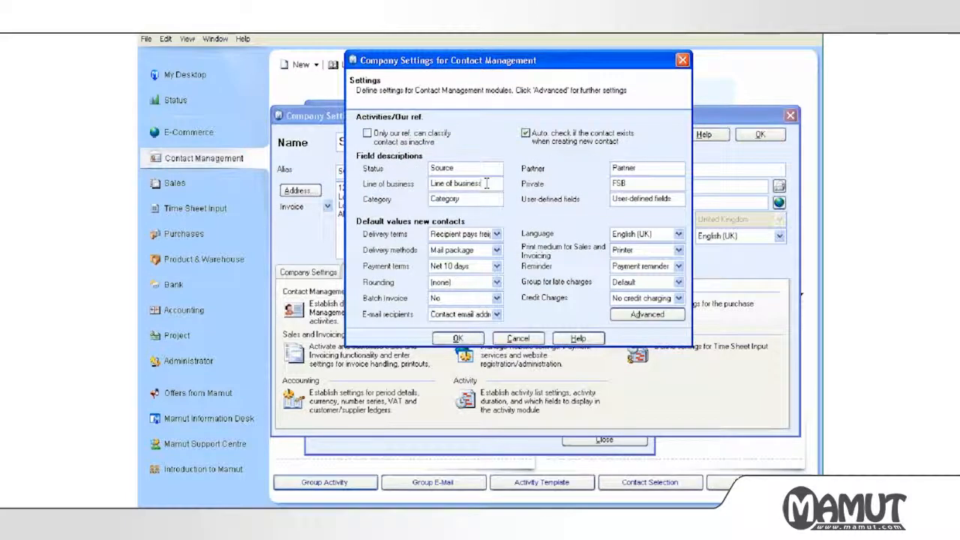
pyautogui.click(487, 183)
pyautogui.click(644, 198)
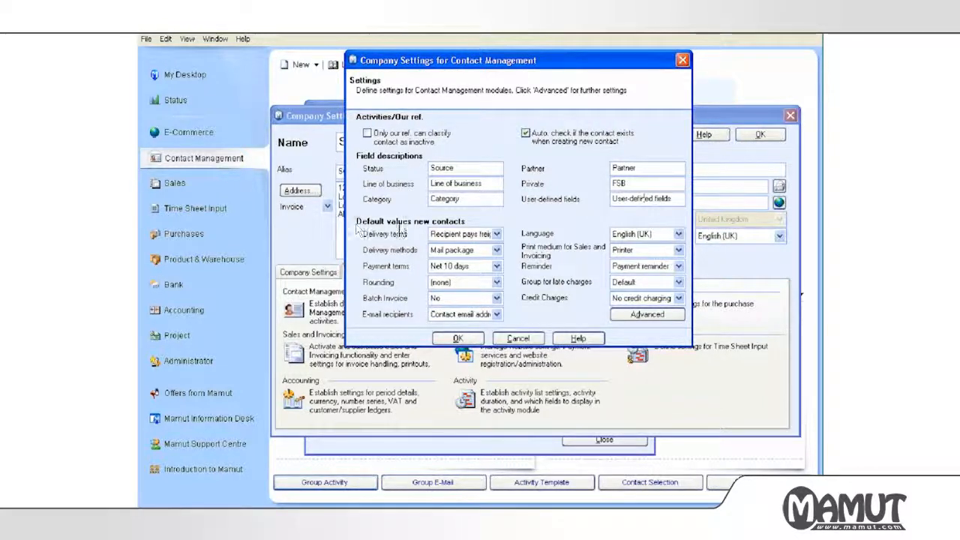
# Set default payment terms to Net 30 days and delivery method to UPS, then confirm.
pyautogui.click(450, 267)
pyautogui.click(448, 309)
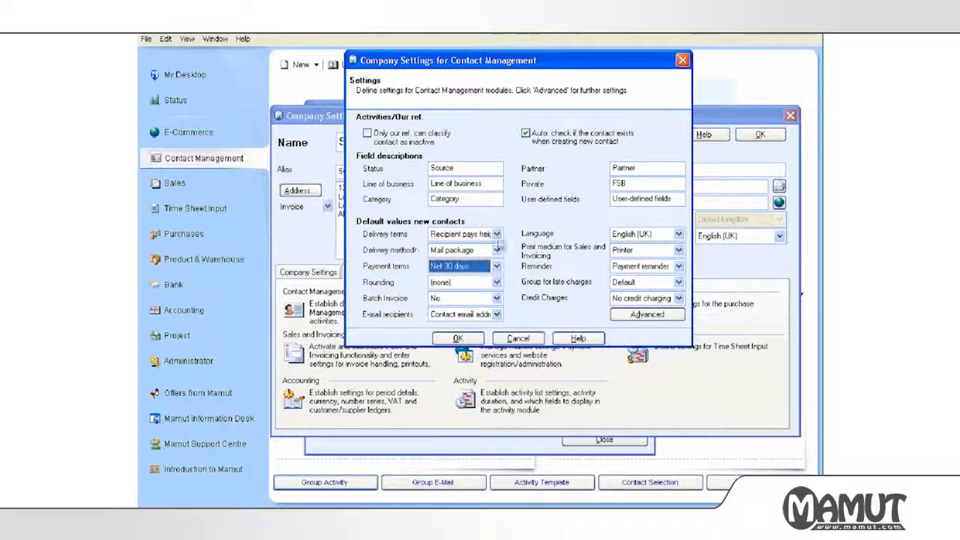
pyautogui.click(480, 252)
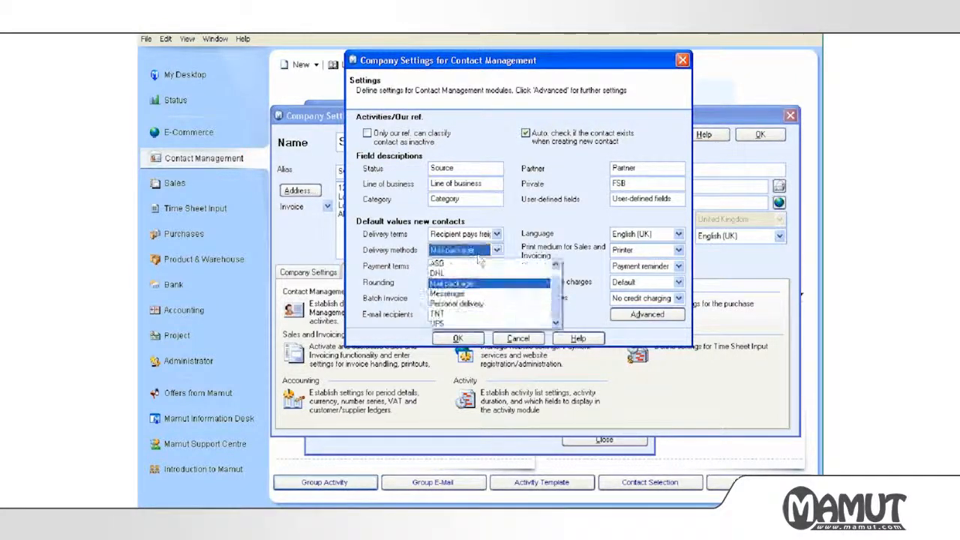
pyautogui.click(484, 323)
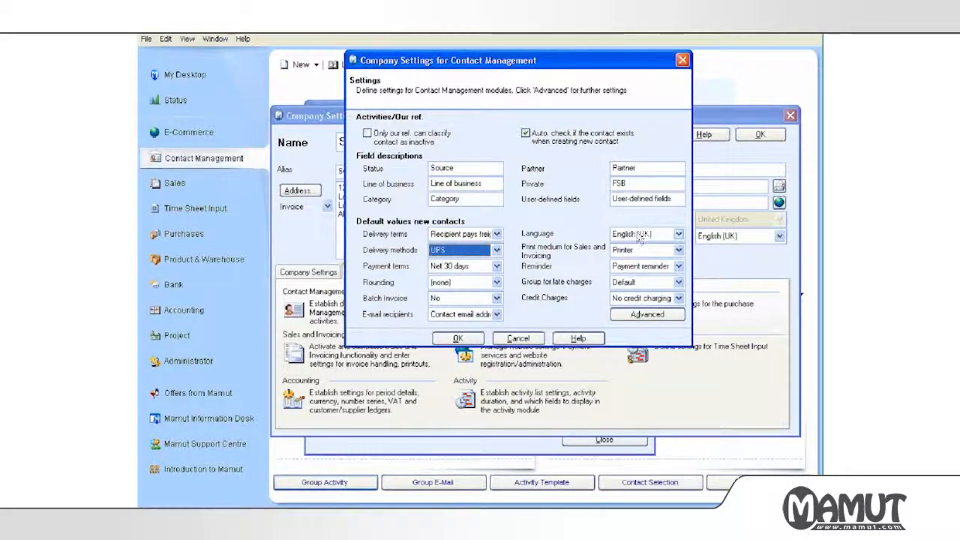
pyautogui.click(639, 268)
pyautogui.click(639, 269)
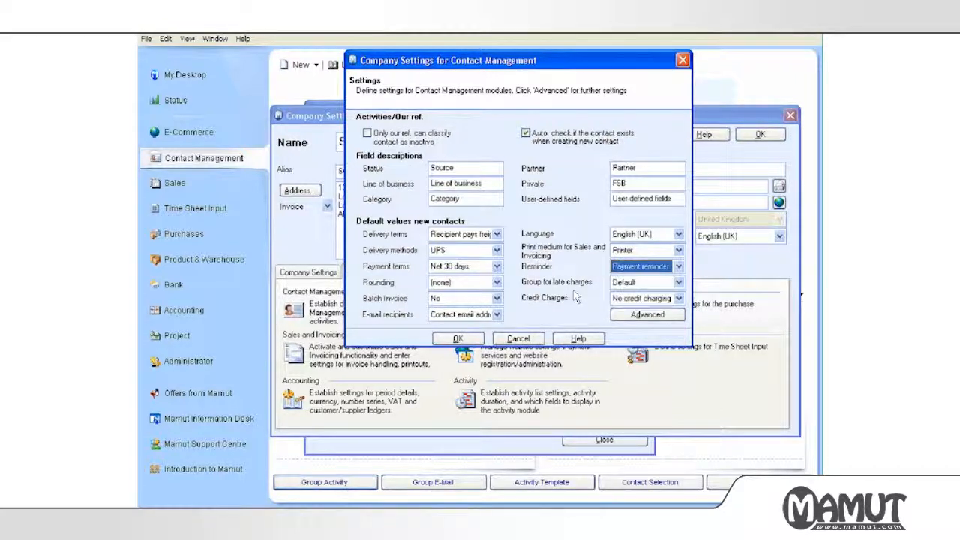
pyautogui.click(470, 339)
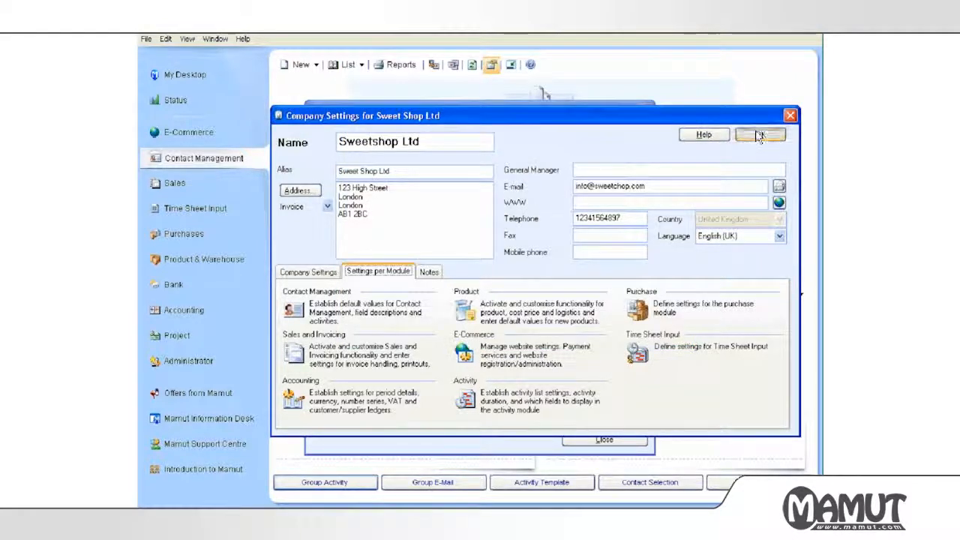
pyautogui.press('Escape')
# Open the user's Contact settings and view the defaults for new contacts, leaving Customer unchecked.
pyautogui.click(586, 162)
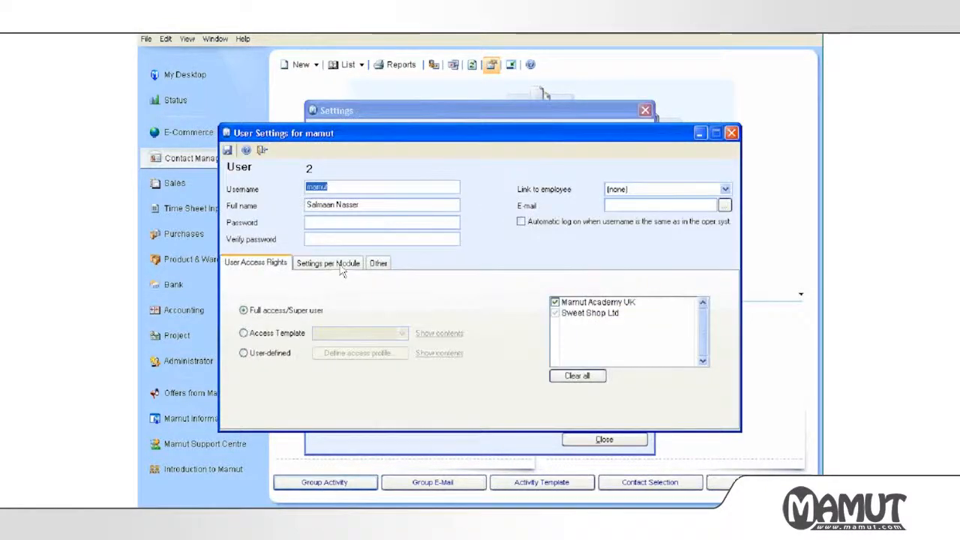
pyautogui.click(339, 267)
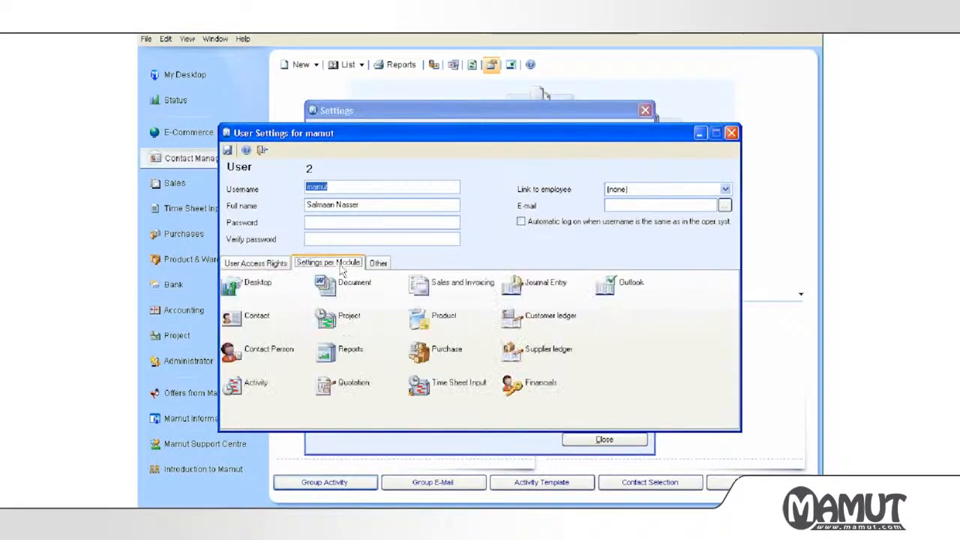
pyautogui.doubleClick(238, 319)
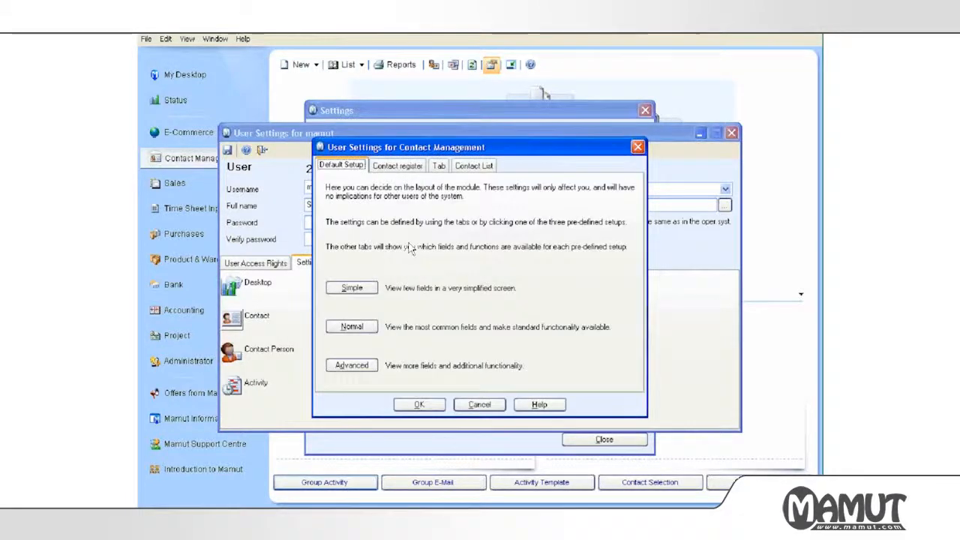
pyautogui.click(396, 167)
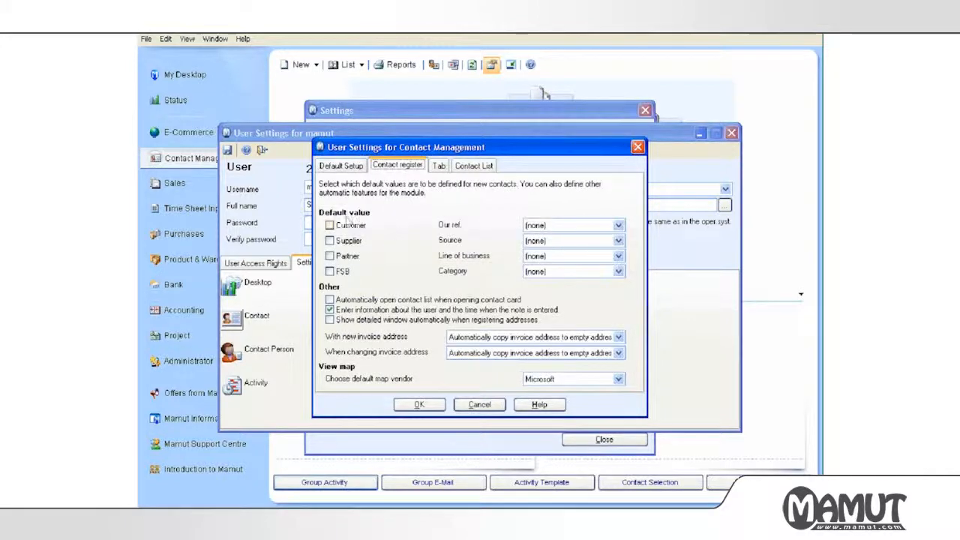
pyautogui.click(336, 225)
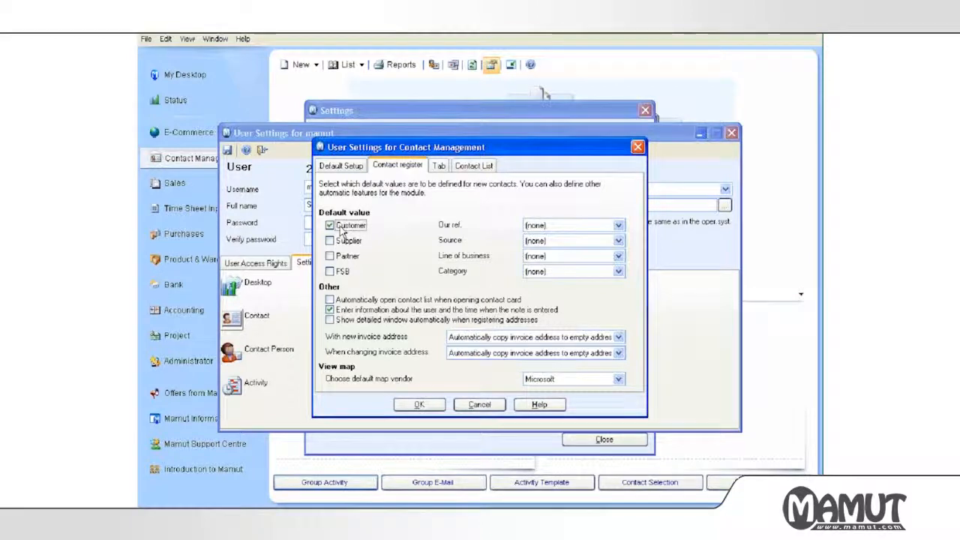
pyautogui.click(341, 229)
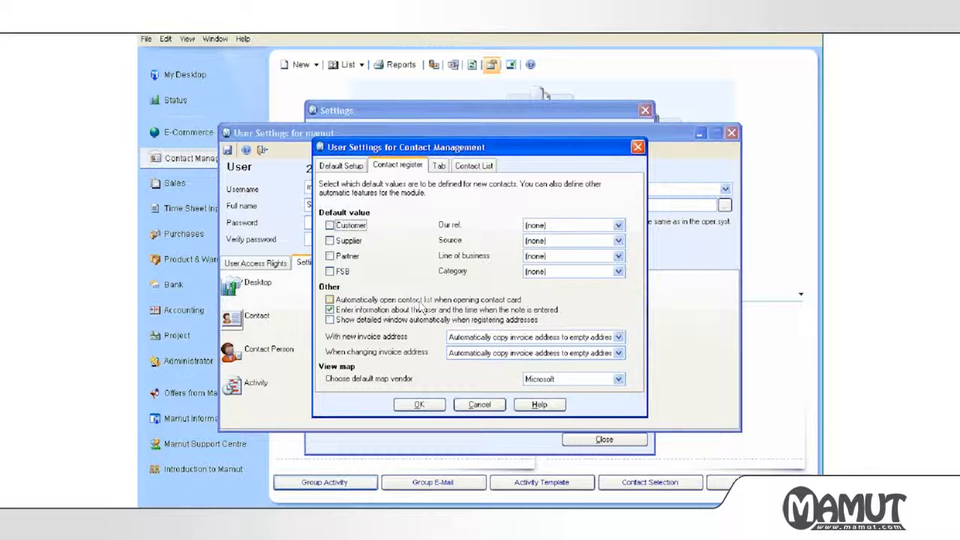
# Make the current user the default Our ref. and Foods the default line of business.
pyautogui.click(581, 225)
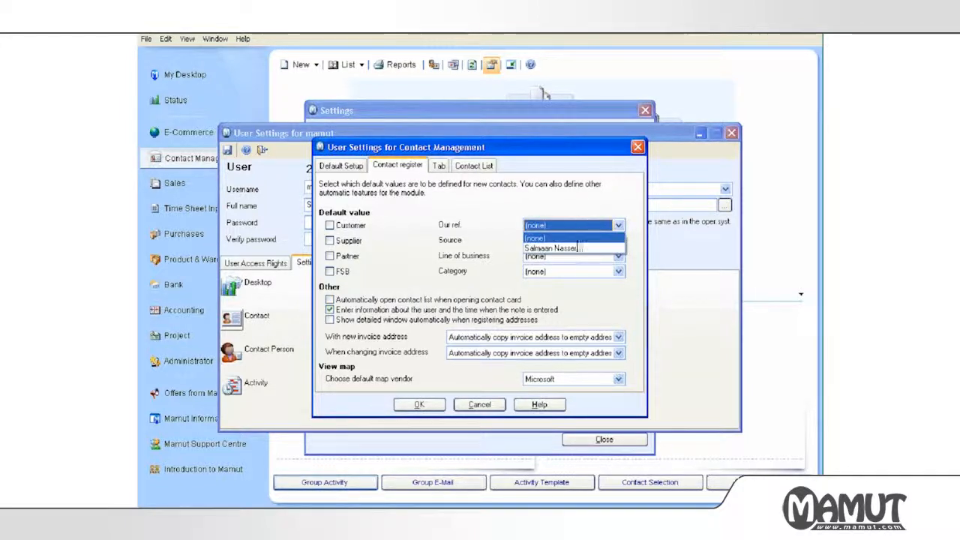
pyautogui.click(578, 248)
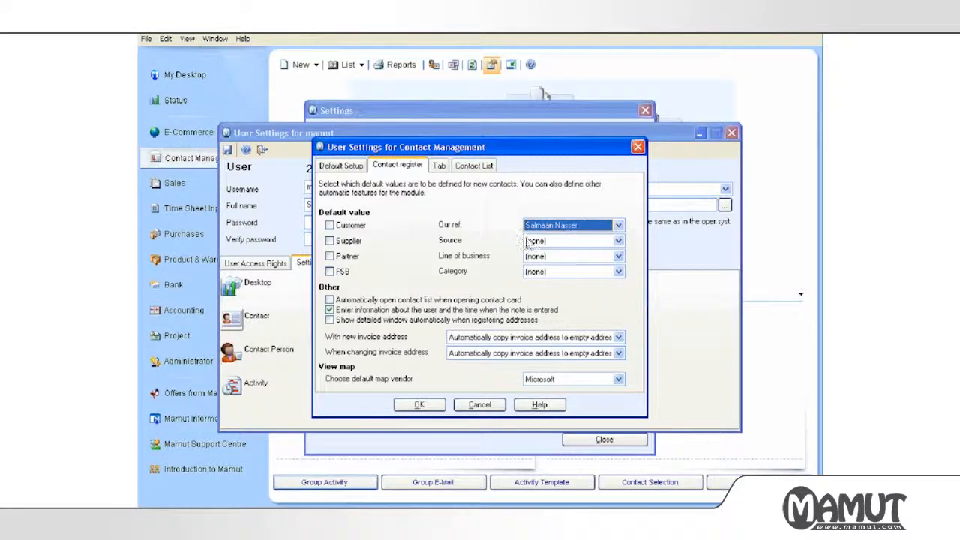
pyautogui.click(536, 257)
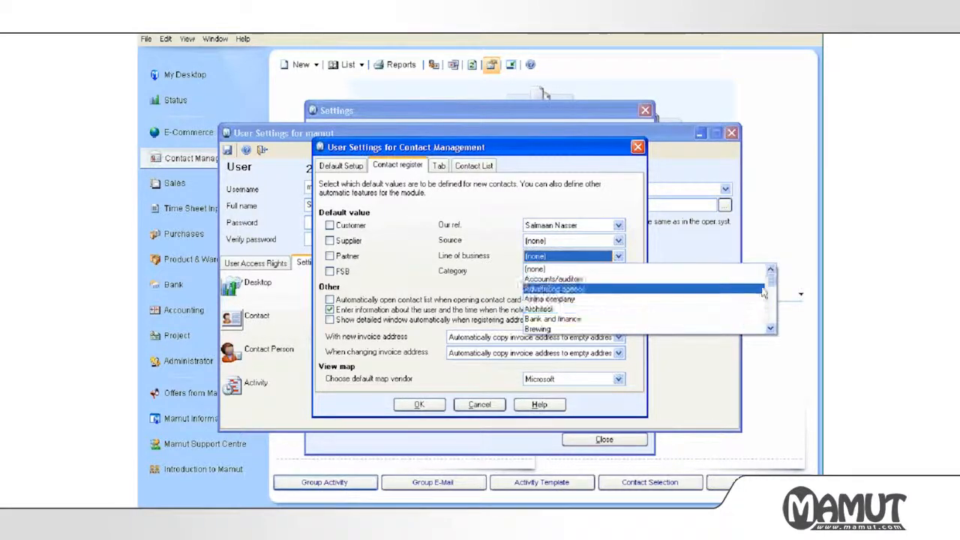
pyautogui.moveTo(771, 281); pyautogui.dragTo(773, 296)
pyautogui.click(537, 297)
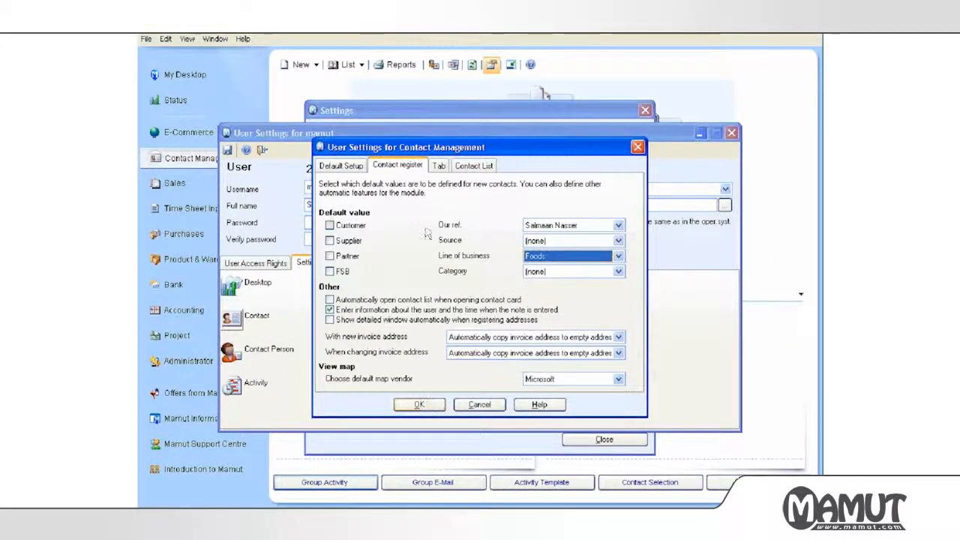
pyautogui.click(439, 165)
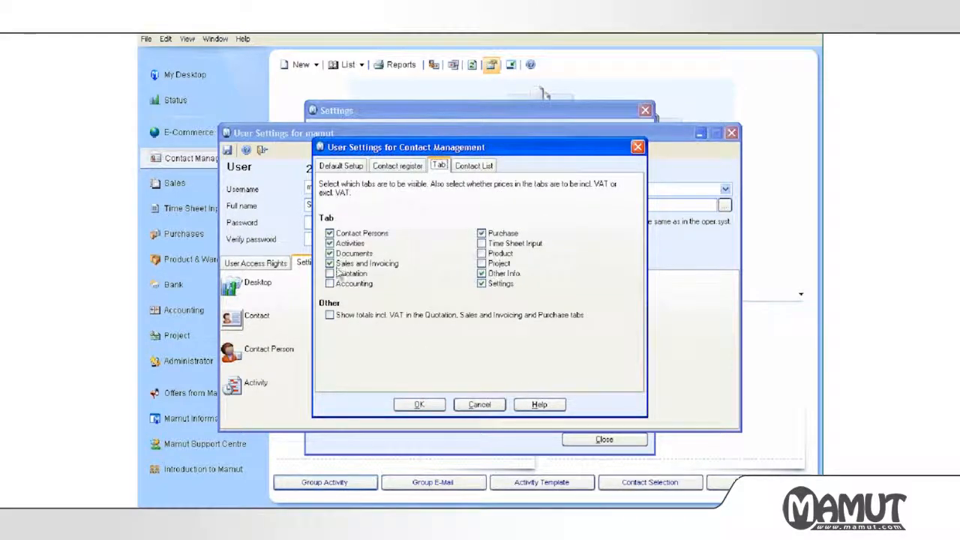
pyautogui.click(474, 165)
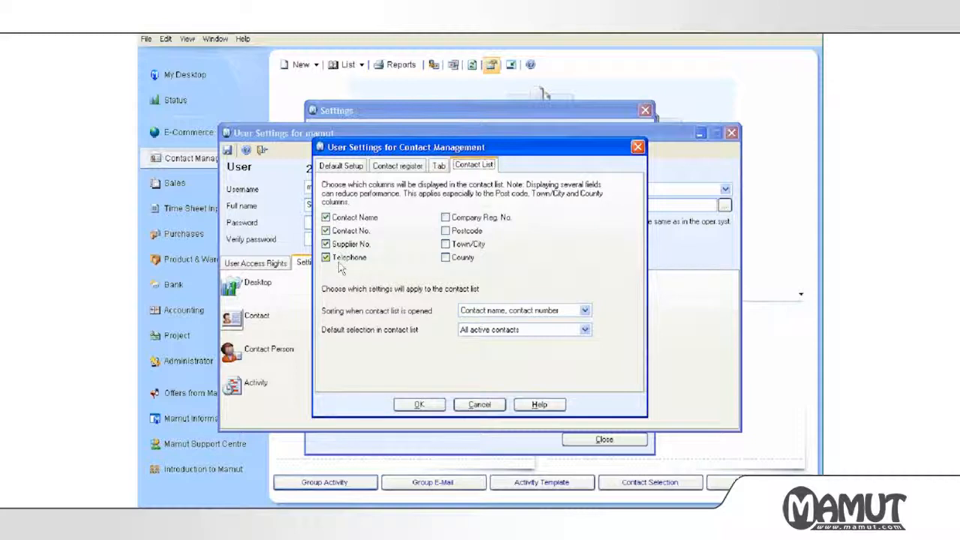
pyautogui.click(419, 404)
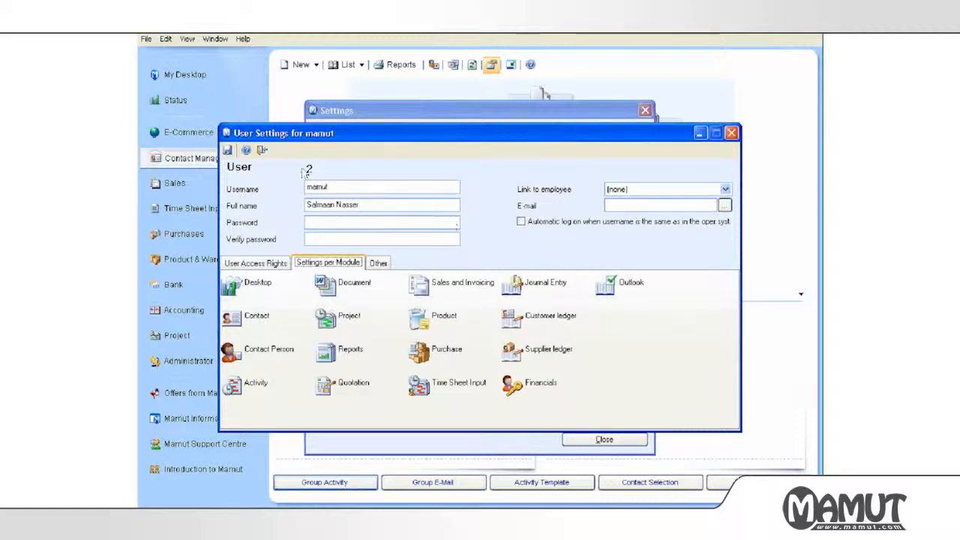
# Close the user settings, confirming the save, and close the settings overview.
pyautogui.click(261, 151)
pyautogui.click(466, 306)
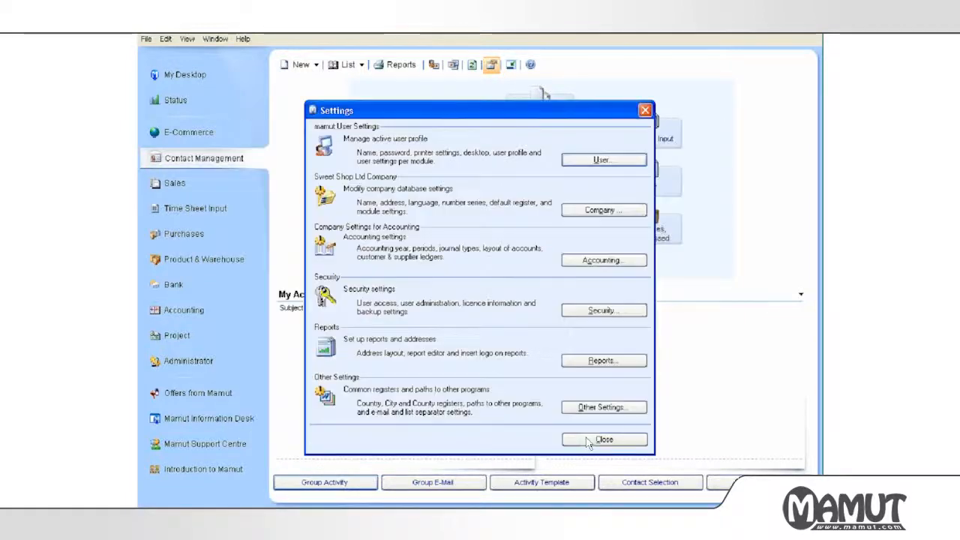
pyautogui.click(590, 440)
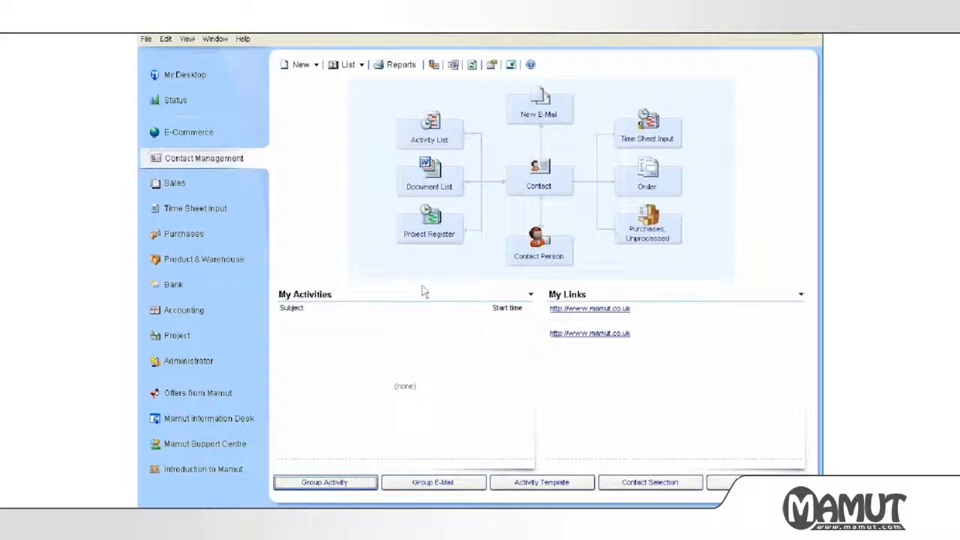
pyautogui.click(741, 32)
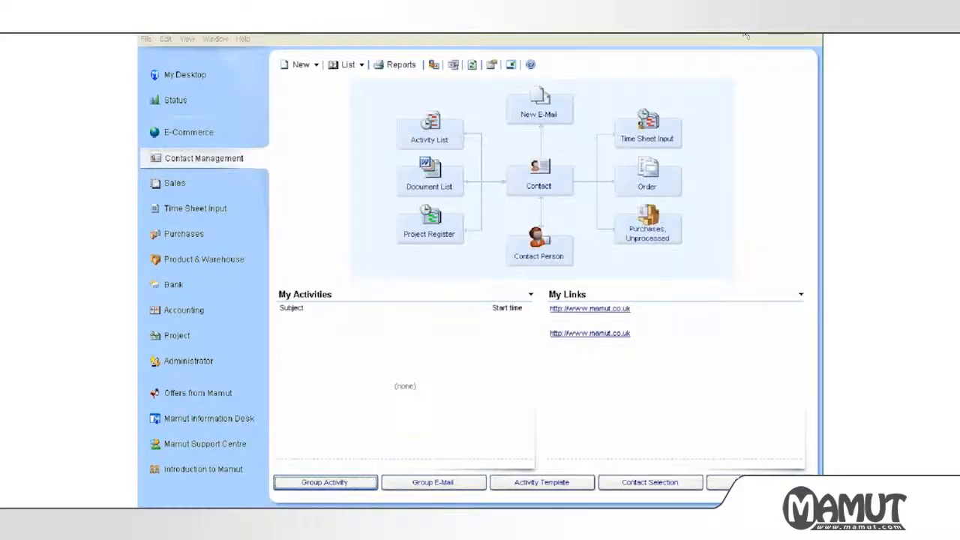